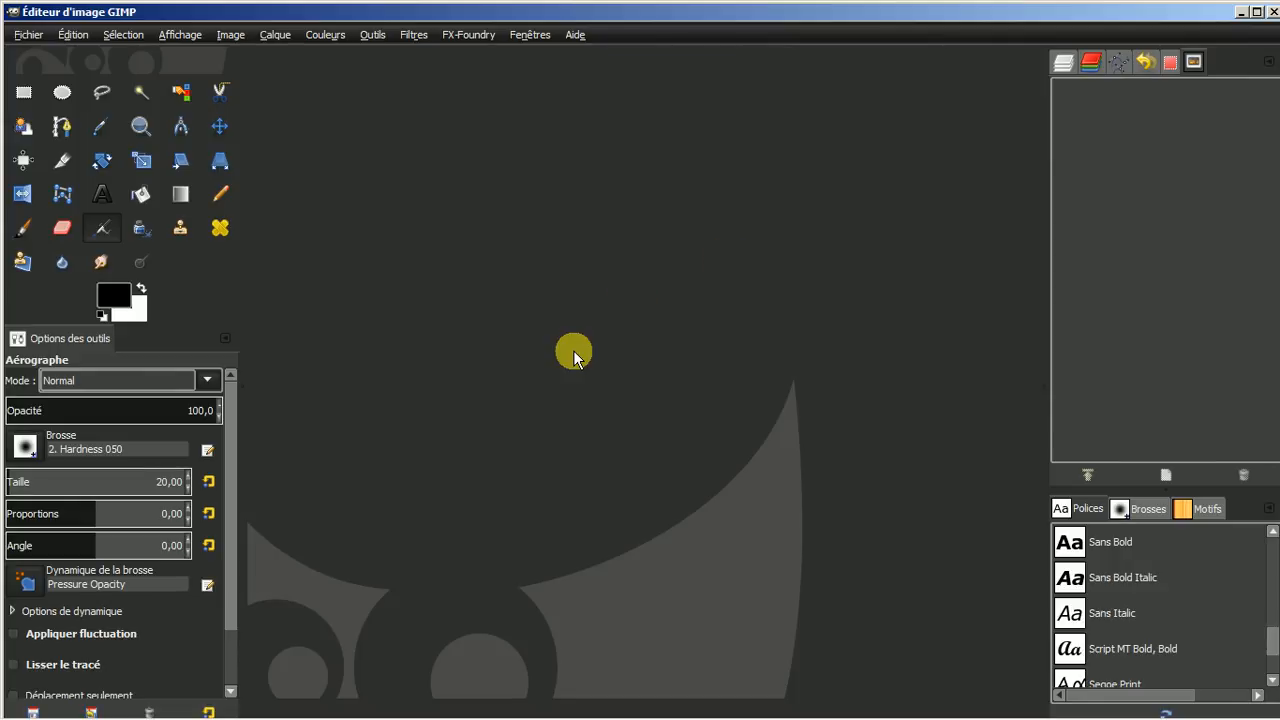
Open chien6 from the travaux effectué folder as an image, and close it again.
{"action": "mouse_move", "coordinate": [15, 715]}
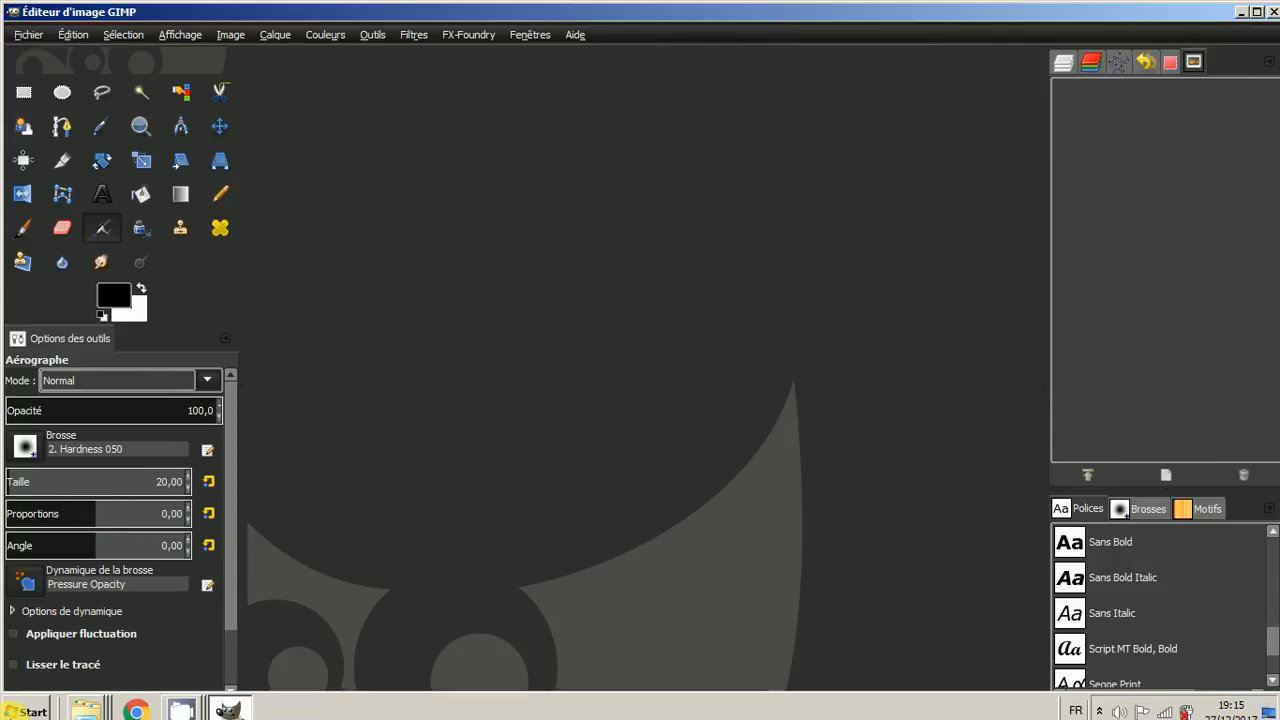
{"action": "left_click", "coordinate": [90, 705]}
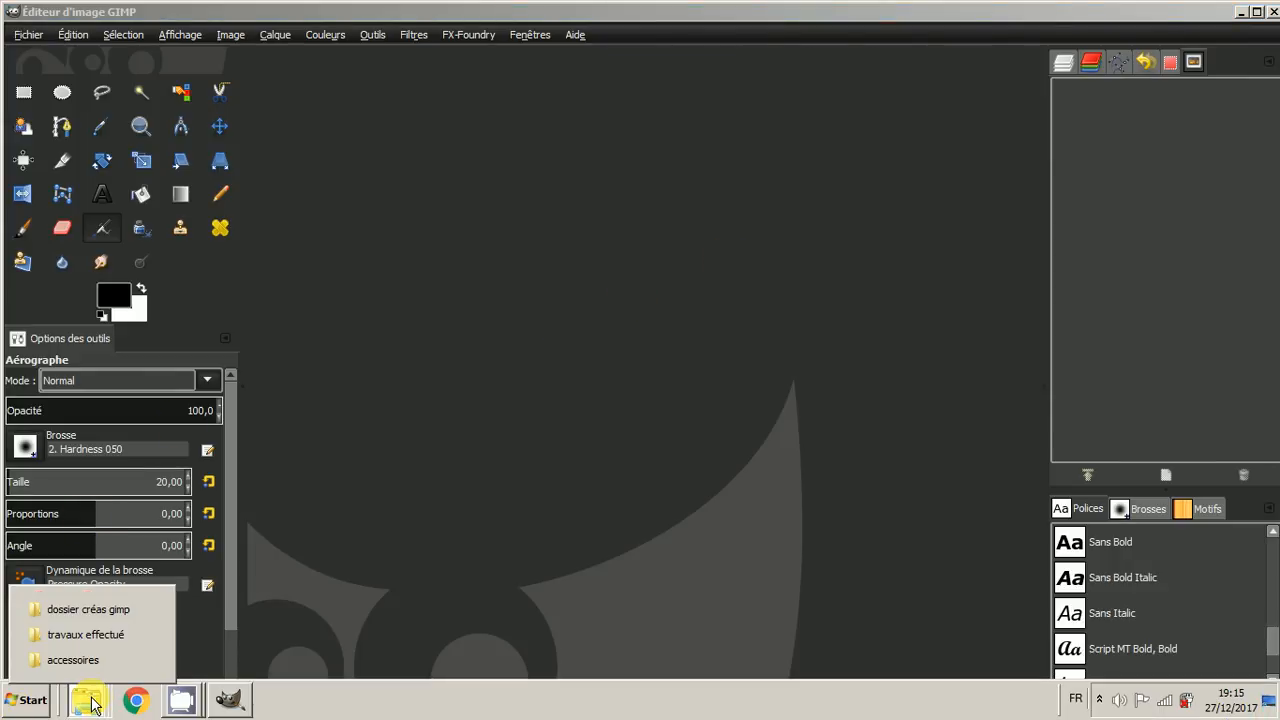
{"action": "left_click", "coordinate": [106, 636]}
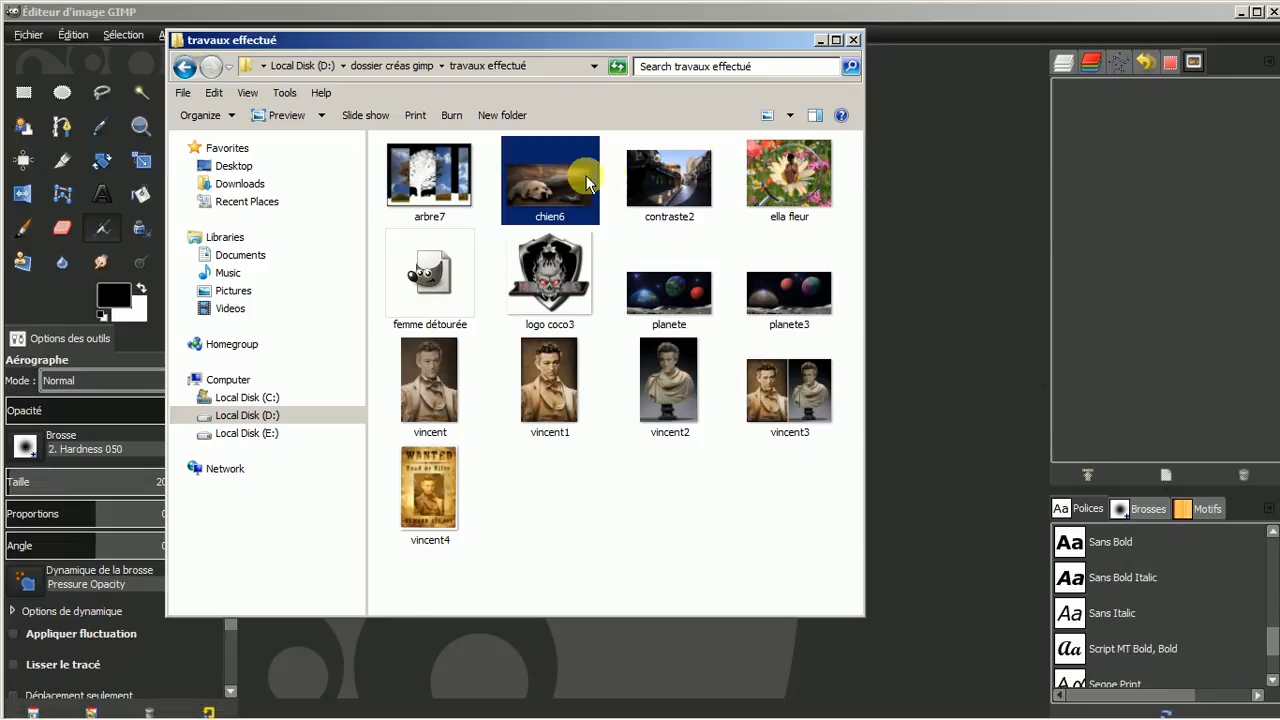
{"action": "left_click_drag", "start_coordinate": [586, 175], "coordinate": [958, 453]}
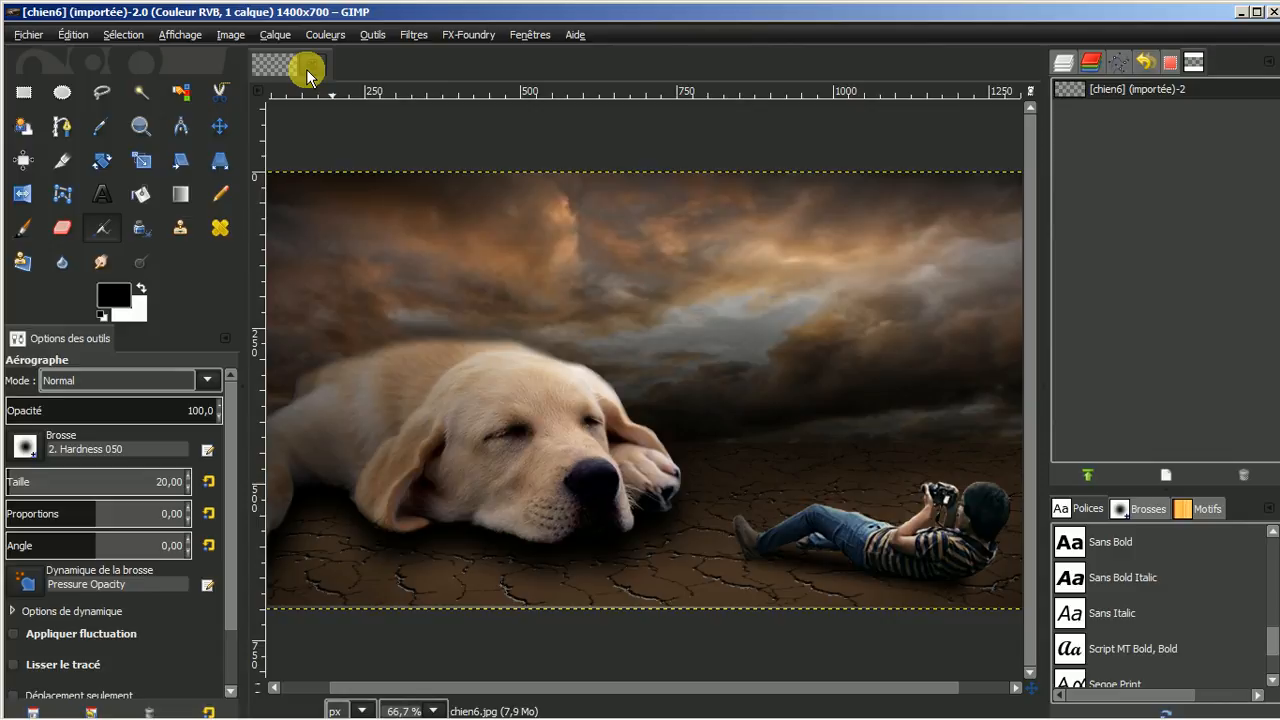
{"action": "key", "text": "ctrl+w"}
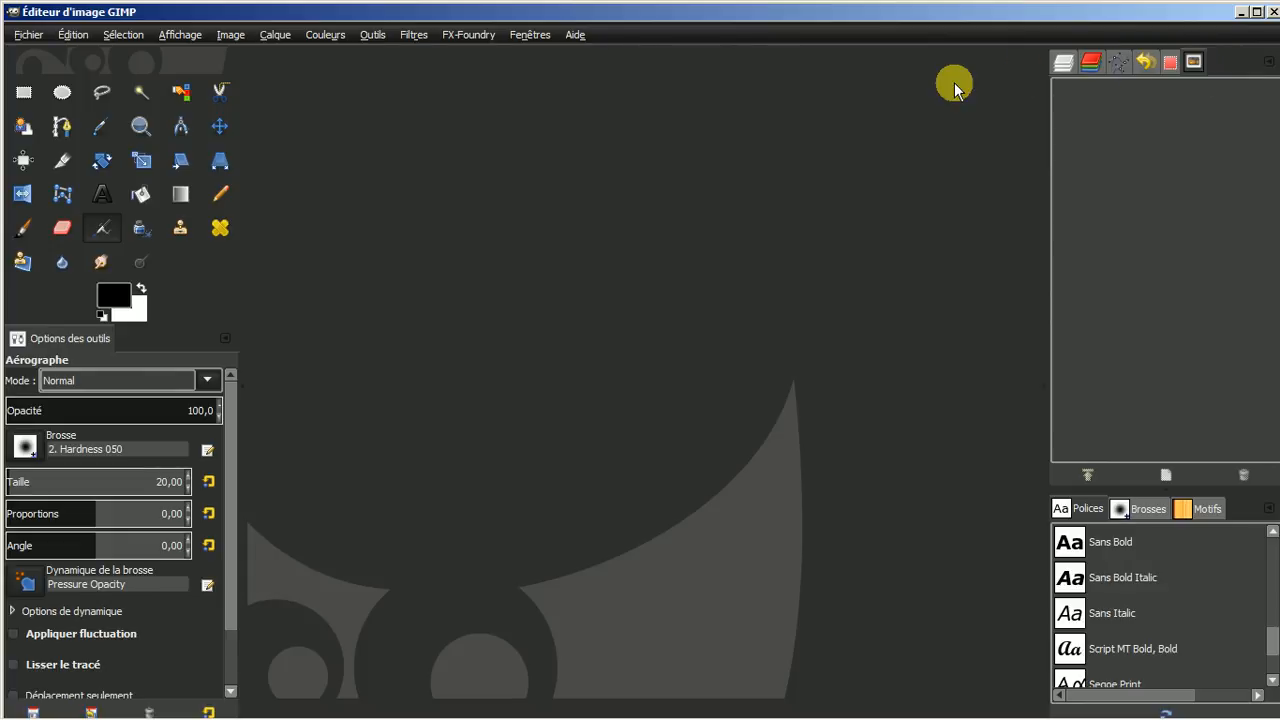
Add the Document History dialog (Historique des documents) to the dock.
{"action": "left_click", "coordinate": [533, 36]}
{"action": "mouse_move", "coordinate": [535, 84]}
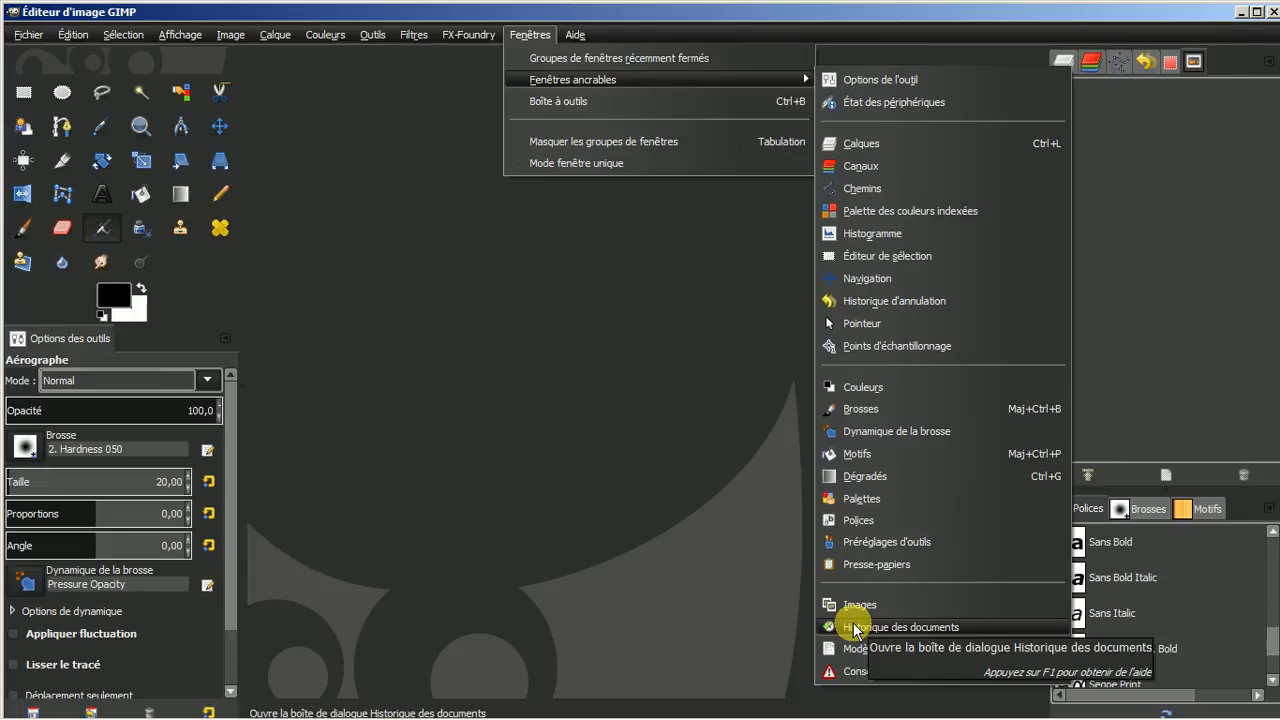
{"action": "left_click", "coordinate": [852, 627]}
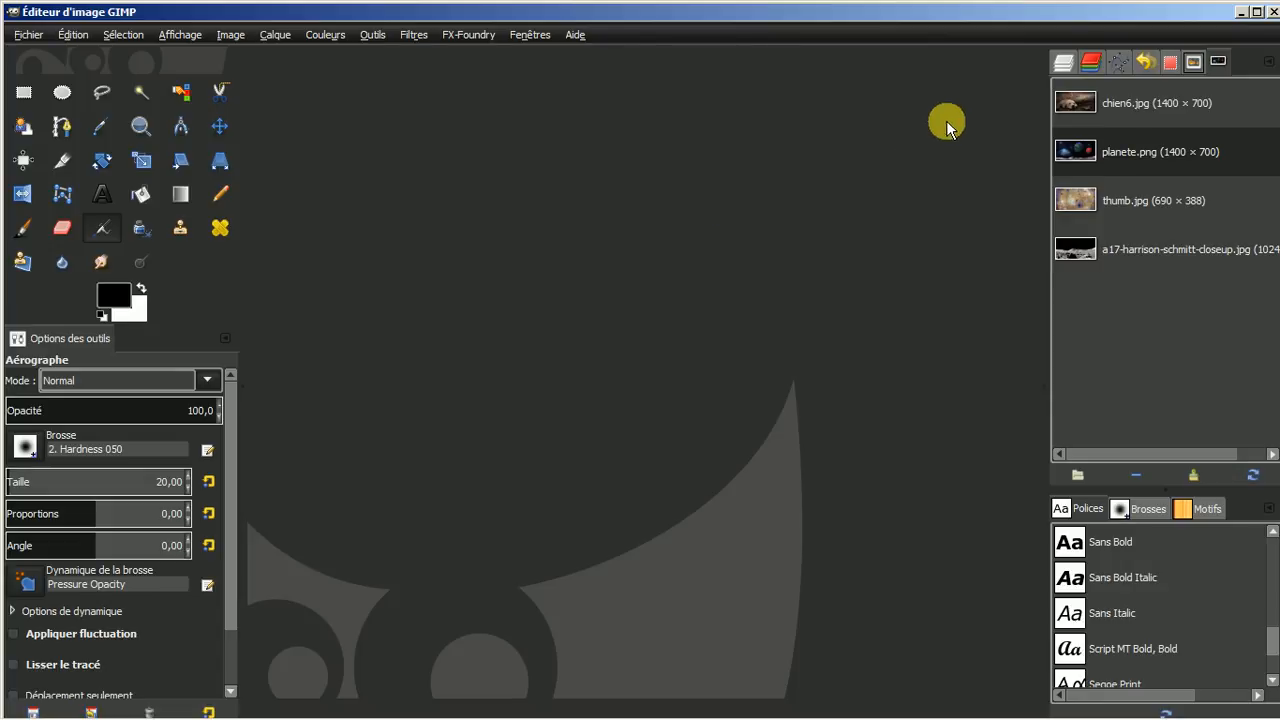
Reopen chien6.jpg from the document history, close the image, and return to the document history.
{"action": "double_click", "coordinate": [1136, 108]}
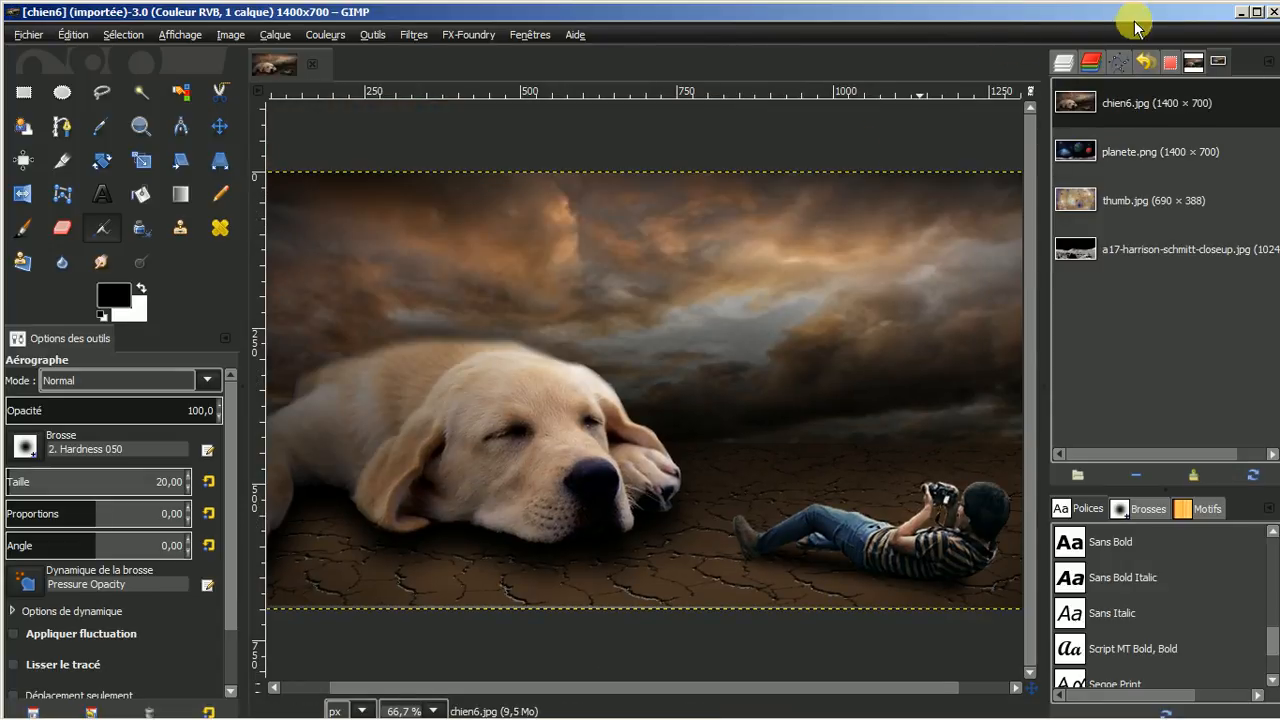
{"action": "left_click", "coordinate": [1191, 62]}
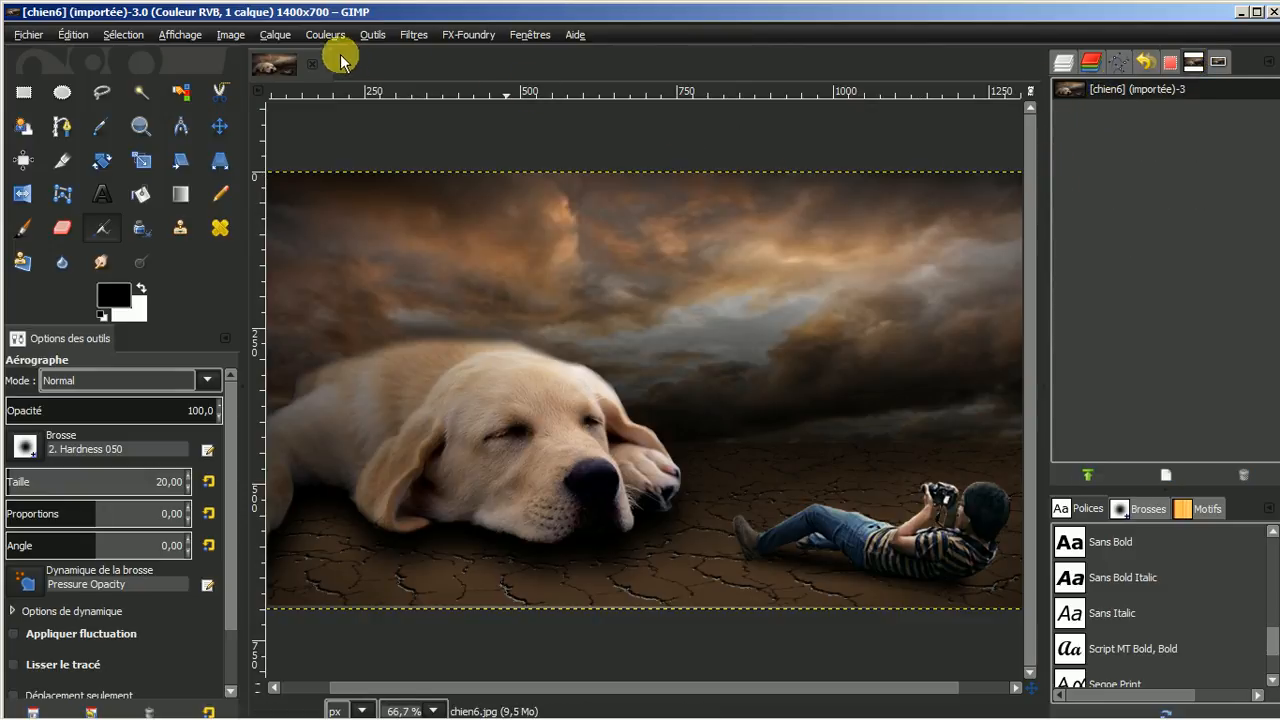
{"action": "key", "text": "ctrl+w"}
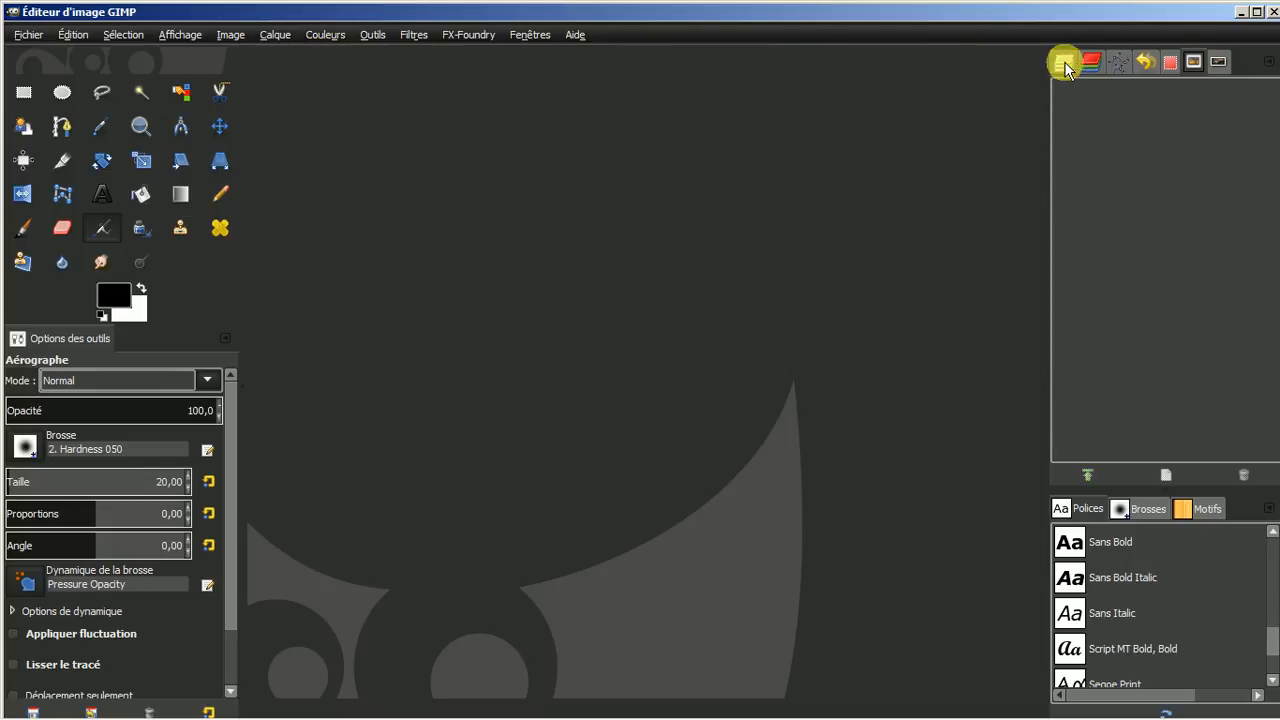
{"action": "left_click", "coordinate": [1218, 61]}
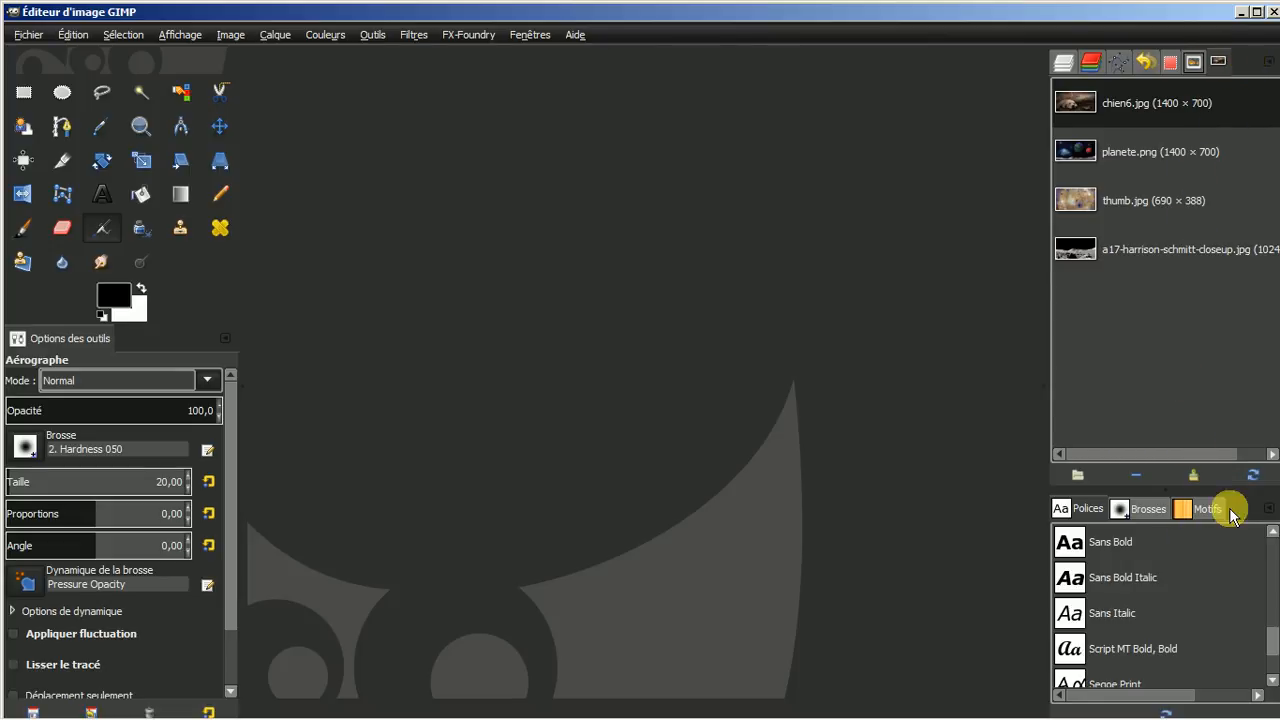
Try to move the Document History dialog into the dock group that holds fonts, brushes and patterns.
{"action": "left_click", "coordinate": [1258, 66]}
{"action": "left_click", "coordinate": [1258, 66]}
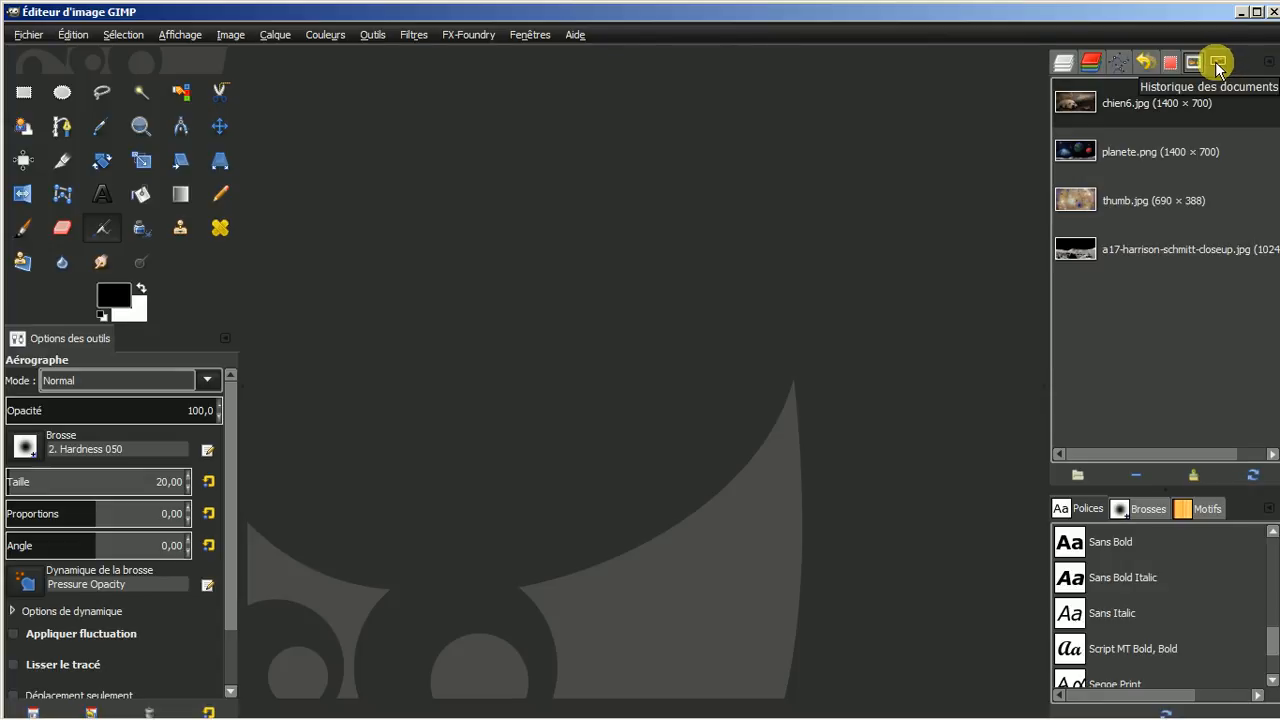
{"action": "left_click", "coordinate": [1218, 66]}
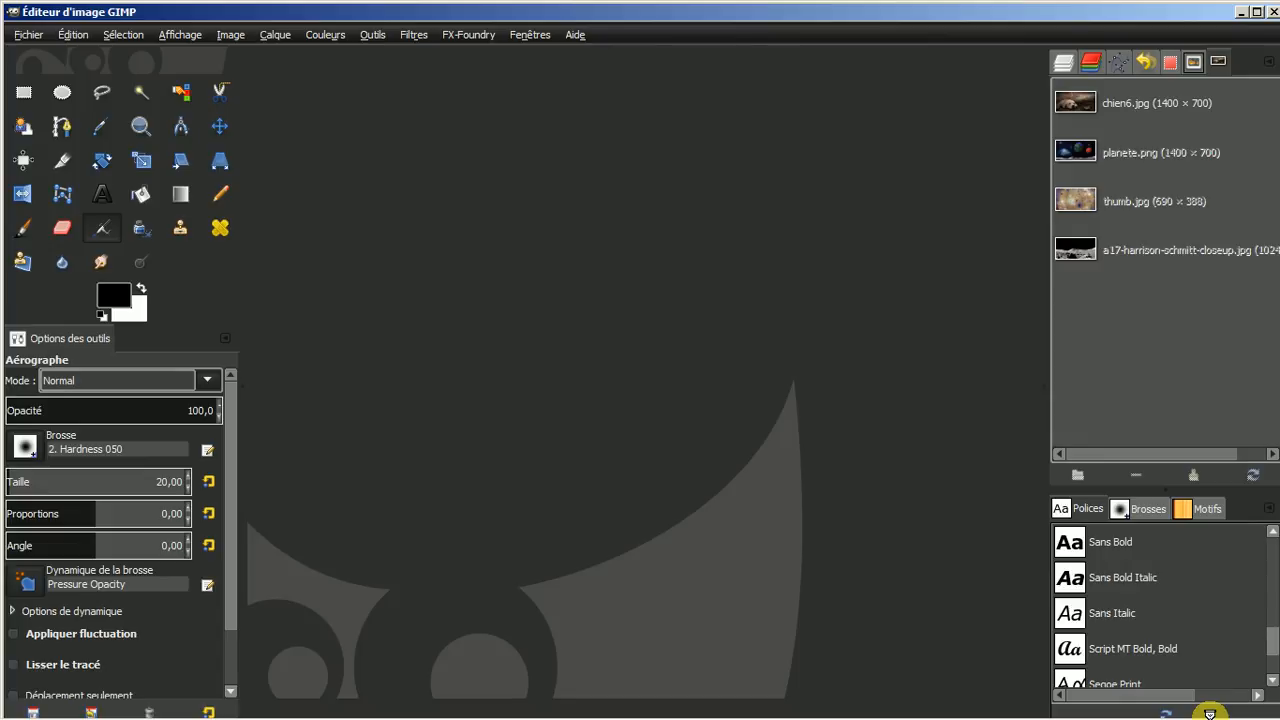
{"action": "left_click_drag", "start_coordinate": [1210, 712], "coordinate": [1249, 510]}
{"action": "left_click_drag", "start_coordinate": [1250, 518], "coordinate": [1218, 62]}
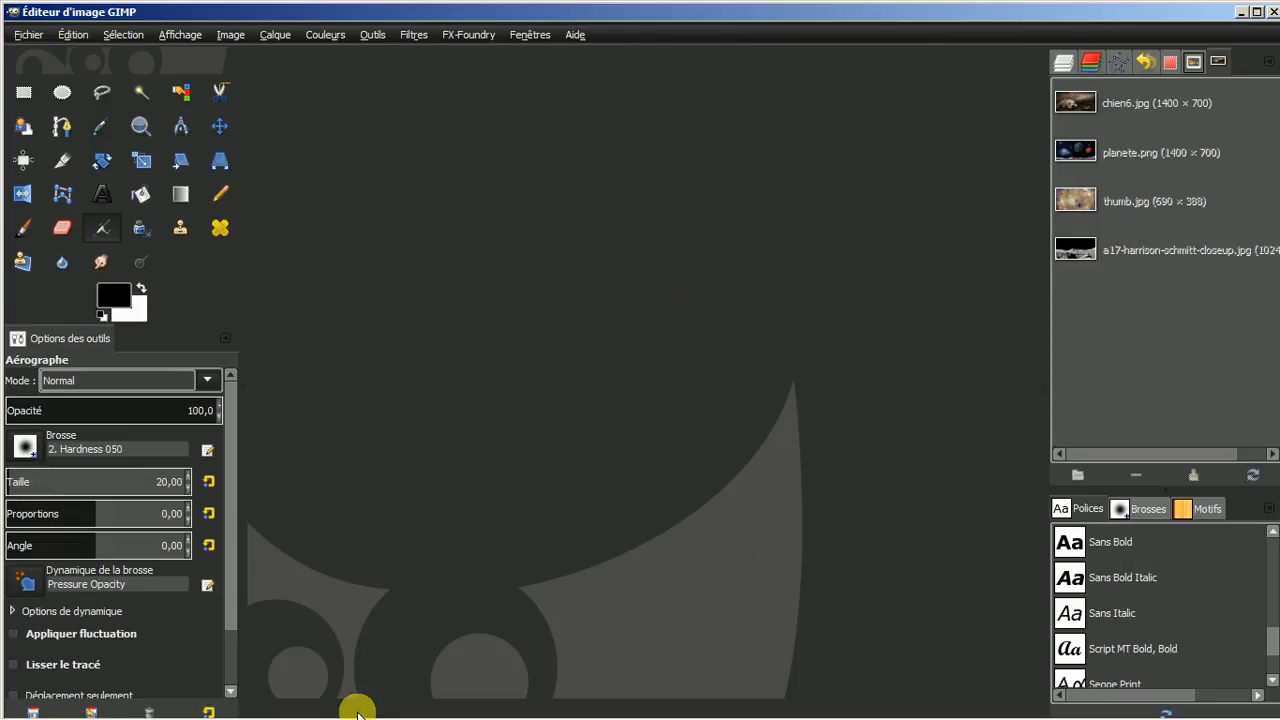
{"action": "mouse_move", "coordinate": [355, 712]}
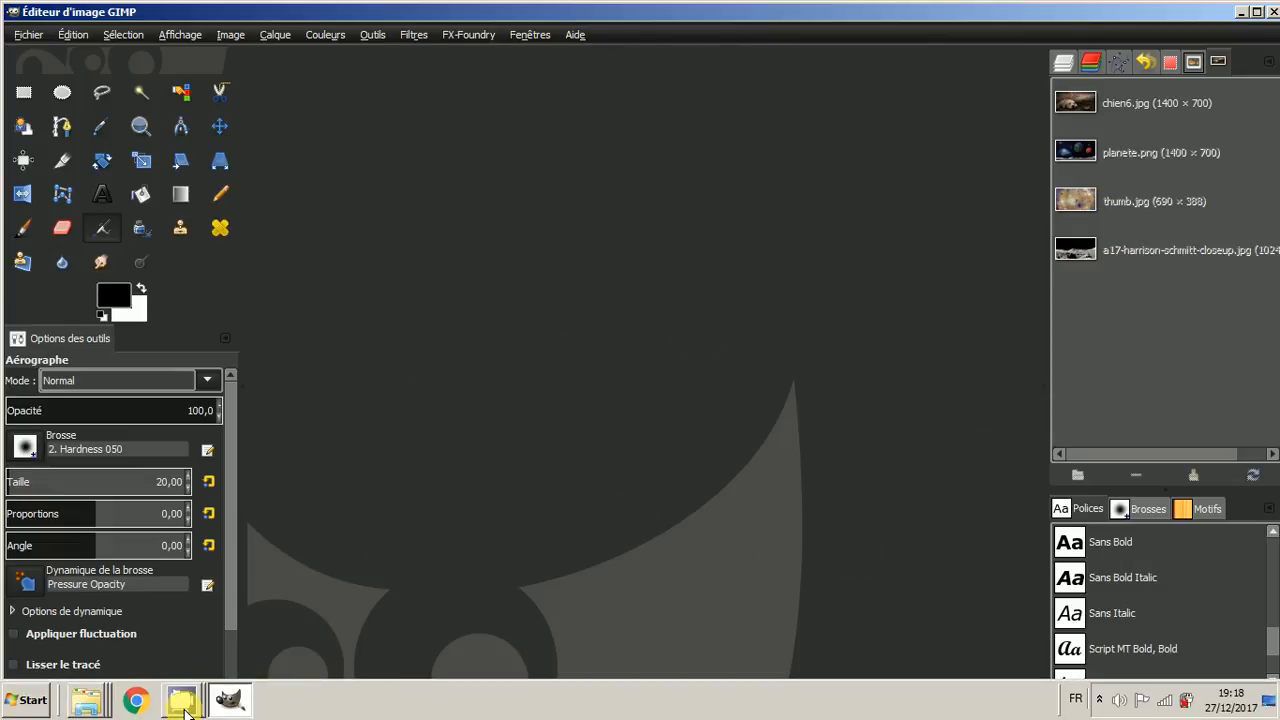
{"action": "mouse_move", "coordinate": [180, 700]}
{"action": "left_click", "coordinate": [185, 638]}
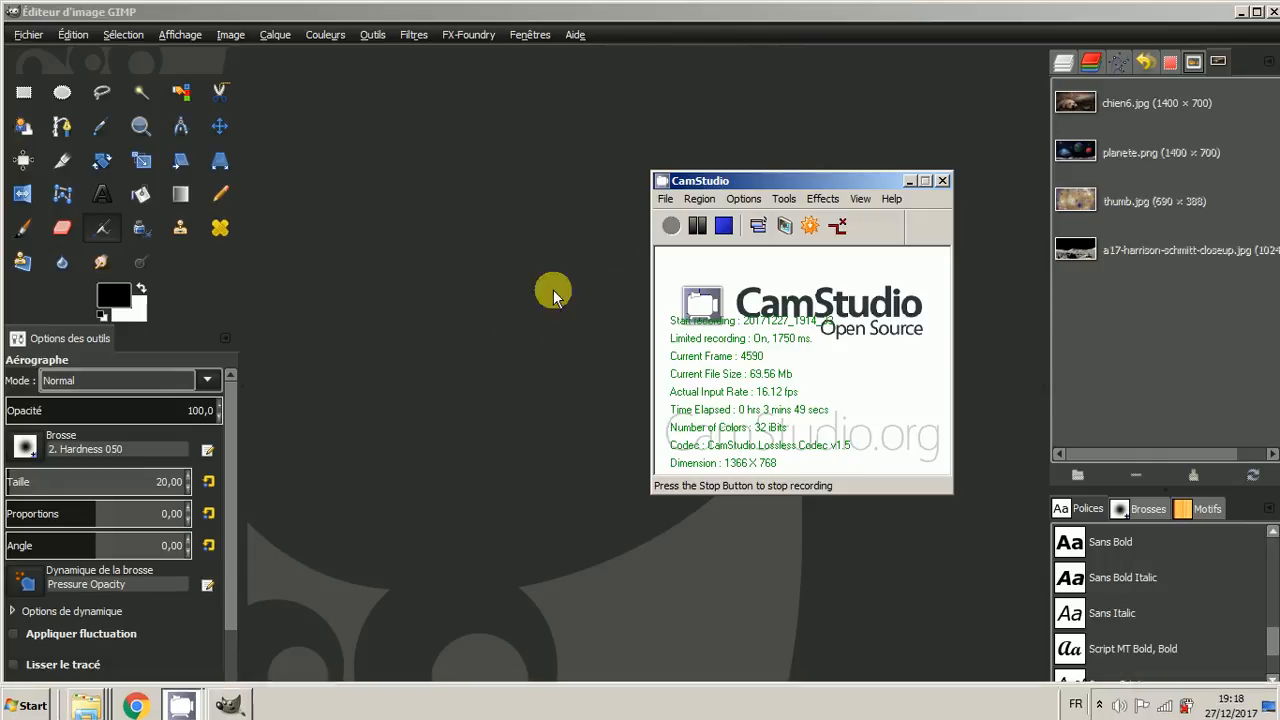
{"action": "left_click", "coordinate": [701, 222]}
{"action": "left_click", "coordinate": [670, 225]}
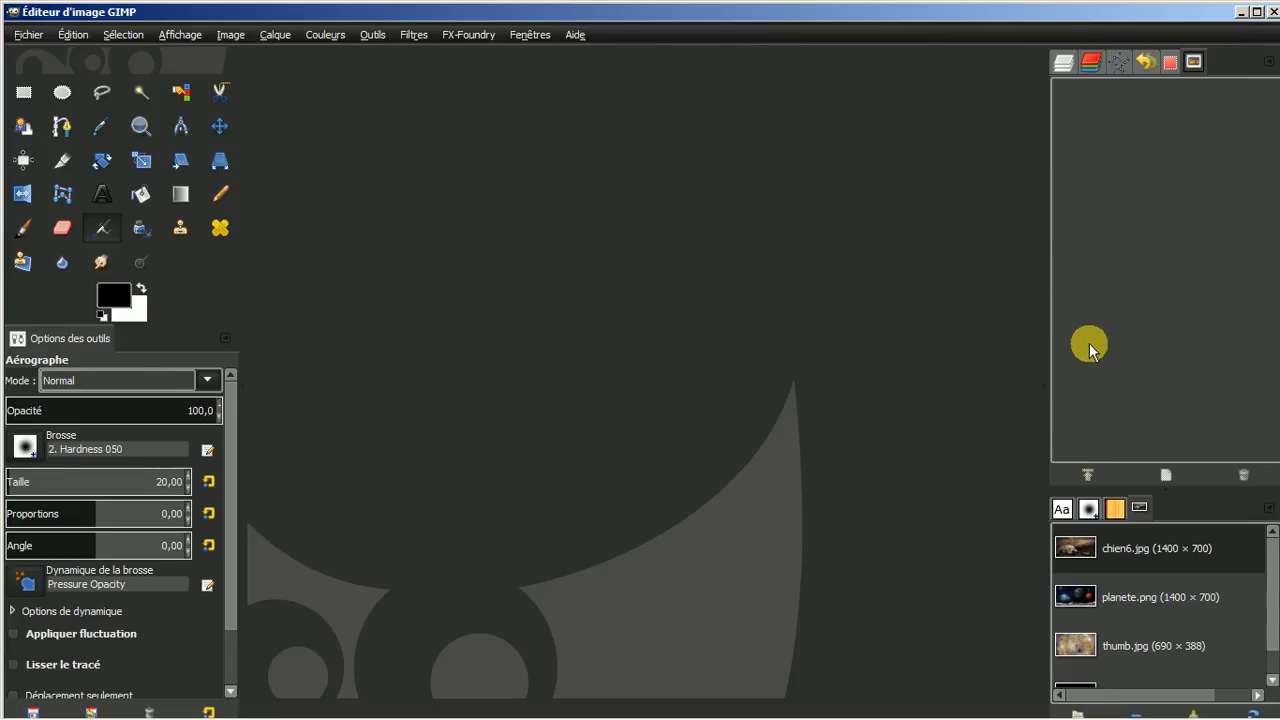
Show the Layers dialog and create a new 1400 × 700 px image filled with the foreground colour (Couleur de premier plan).
{"action": "left_click", "coordinate": [1062, 66]}
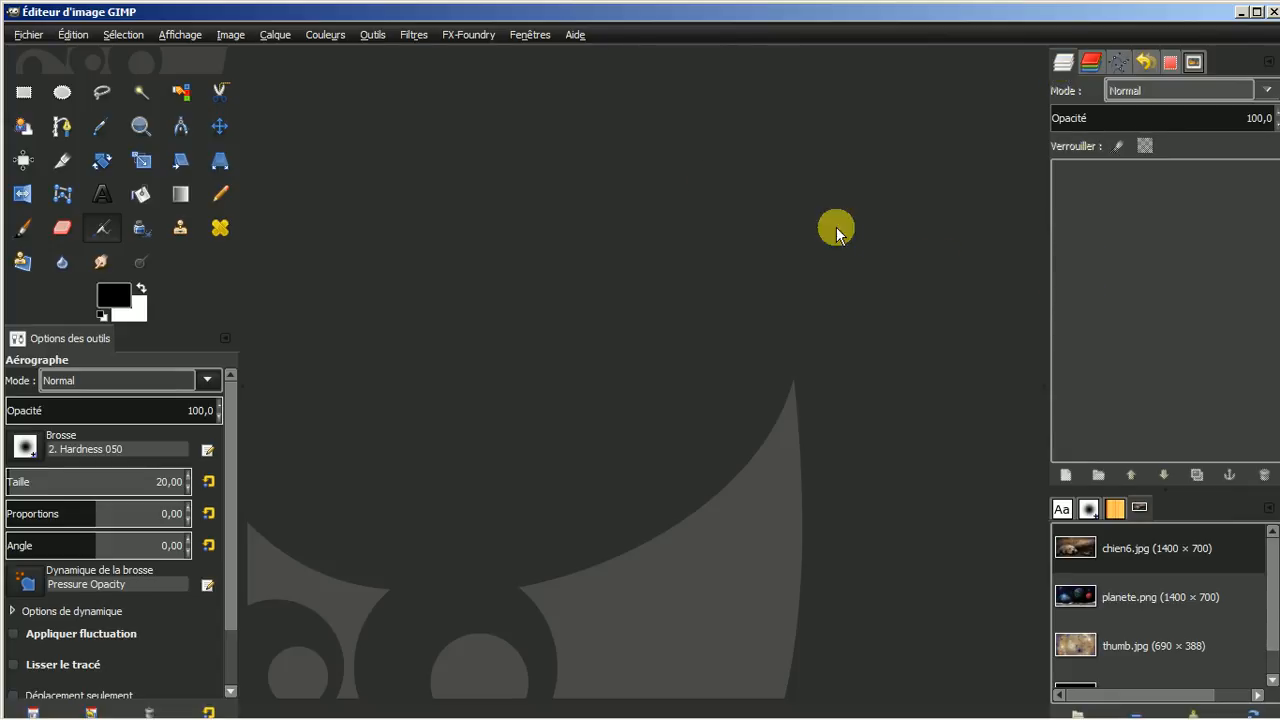
{"action": "left_click", "coordinate": [29, 36]}
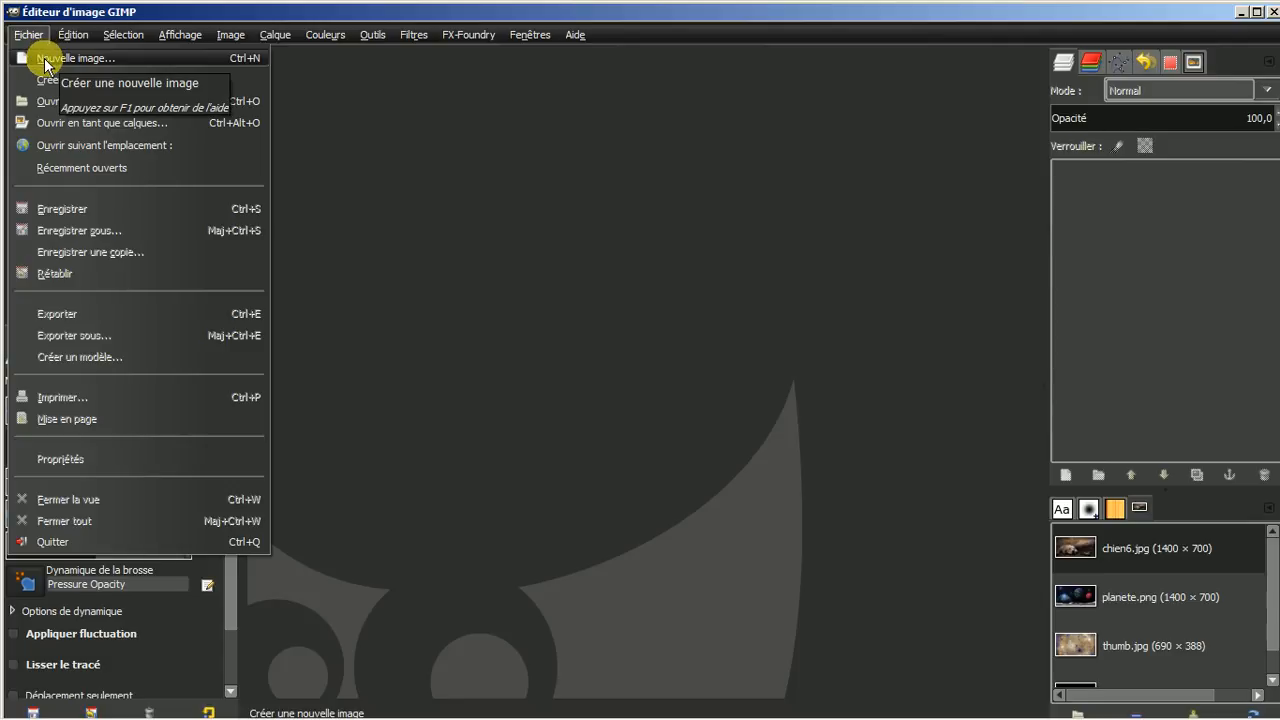
{"action": "left_click", "coordinate": [45, 62]}
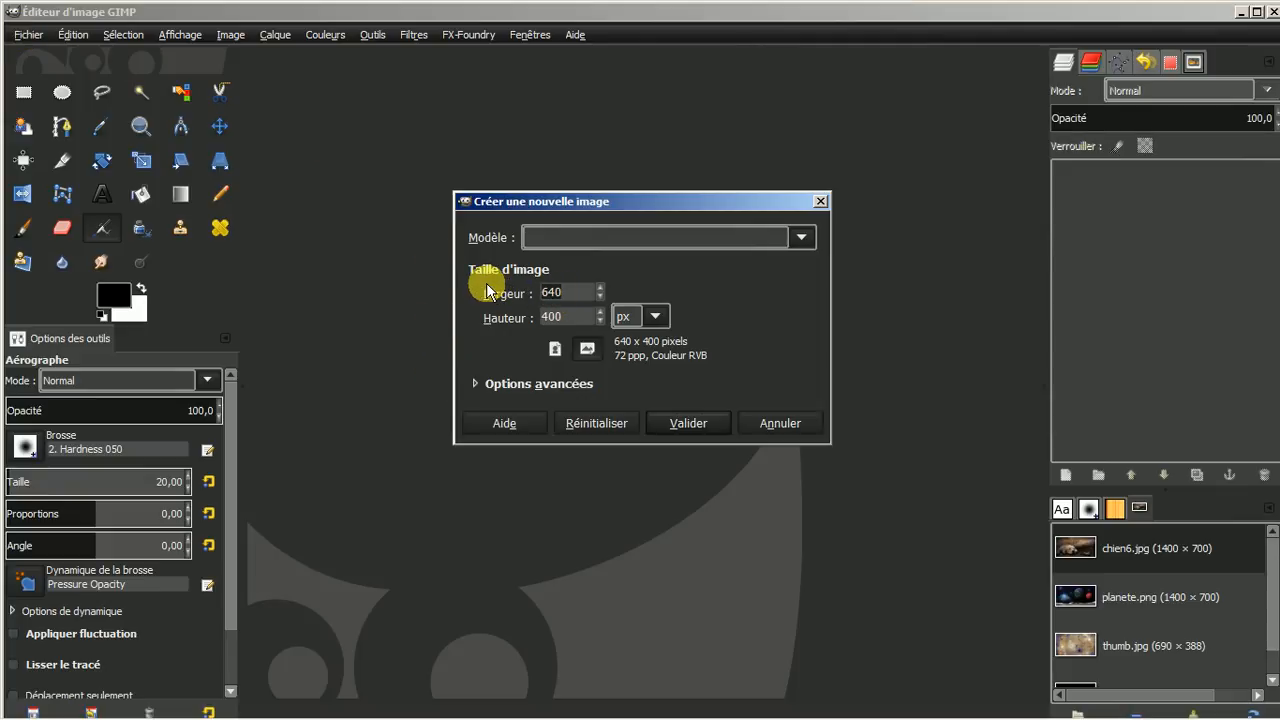
{"action": "type", "text": "1400"}
{"action": "left_click", "coordinate": [566, 317]}
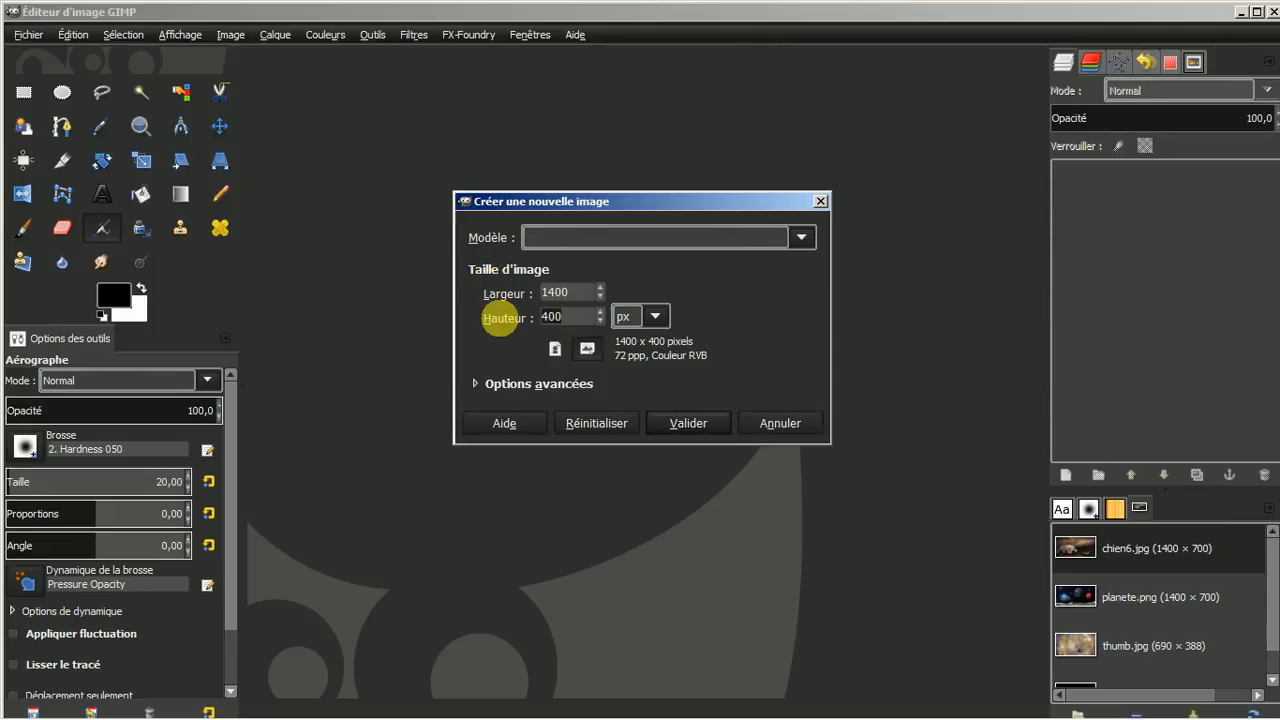
{"action": "type", "text": "700"}
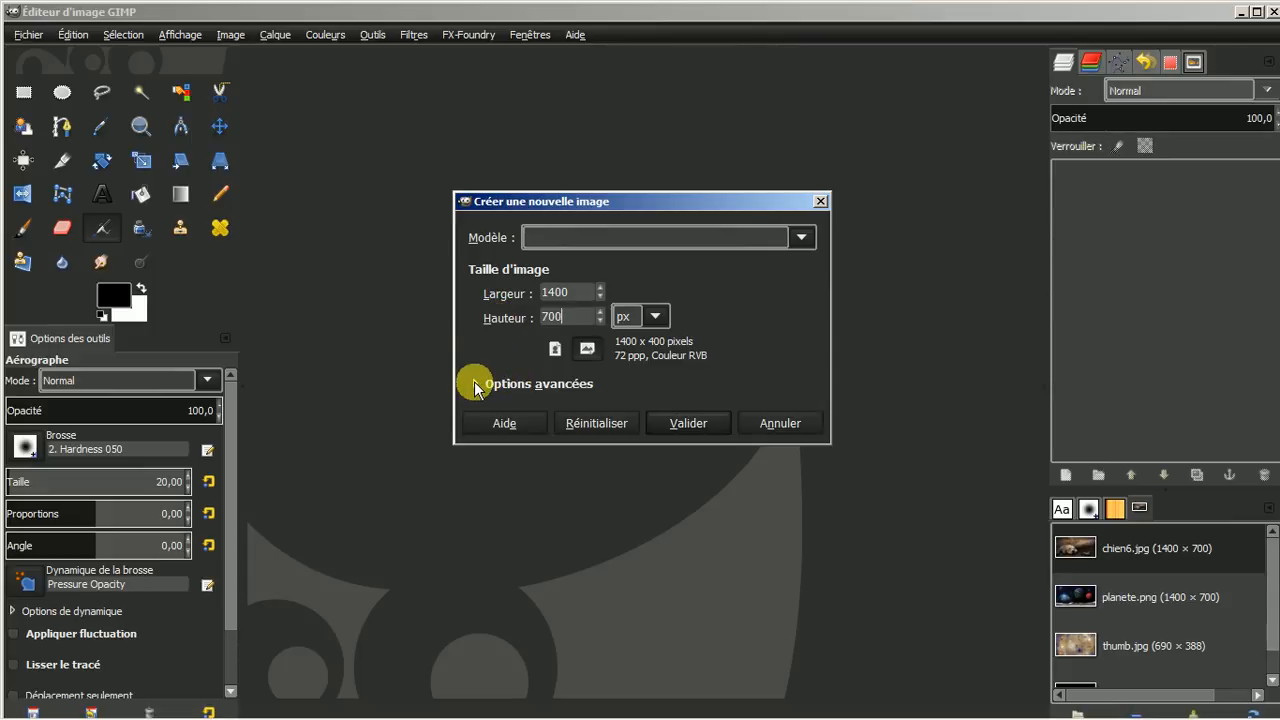
{"action": "left_click", "coordinate": [476, 385]}
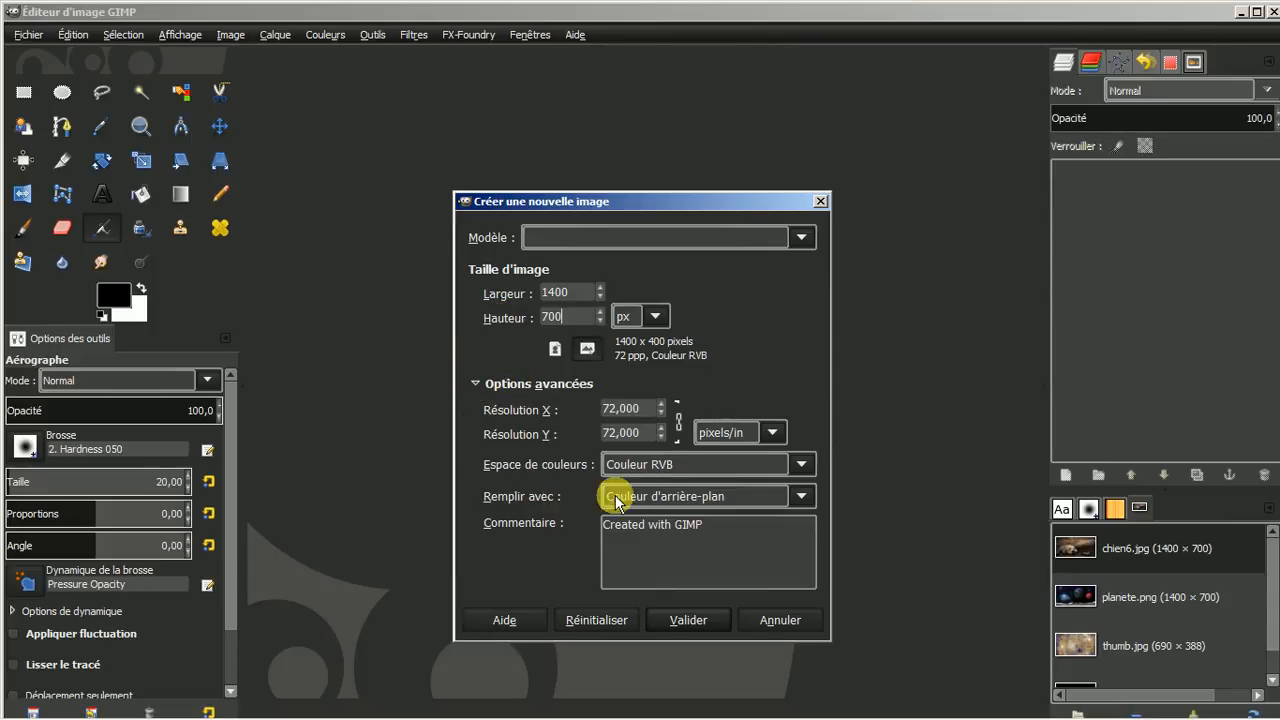
{"action": "left_click", "coordinate": [801, 496]}
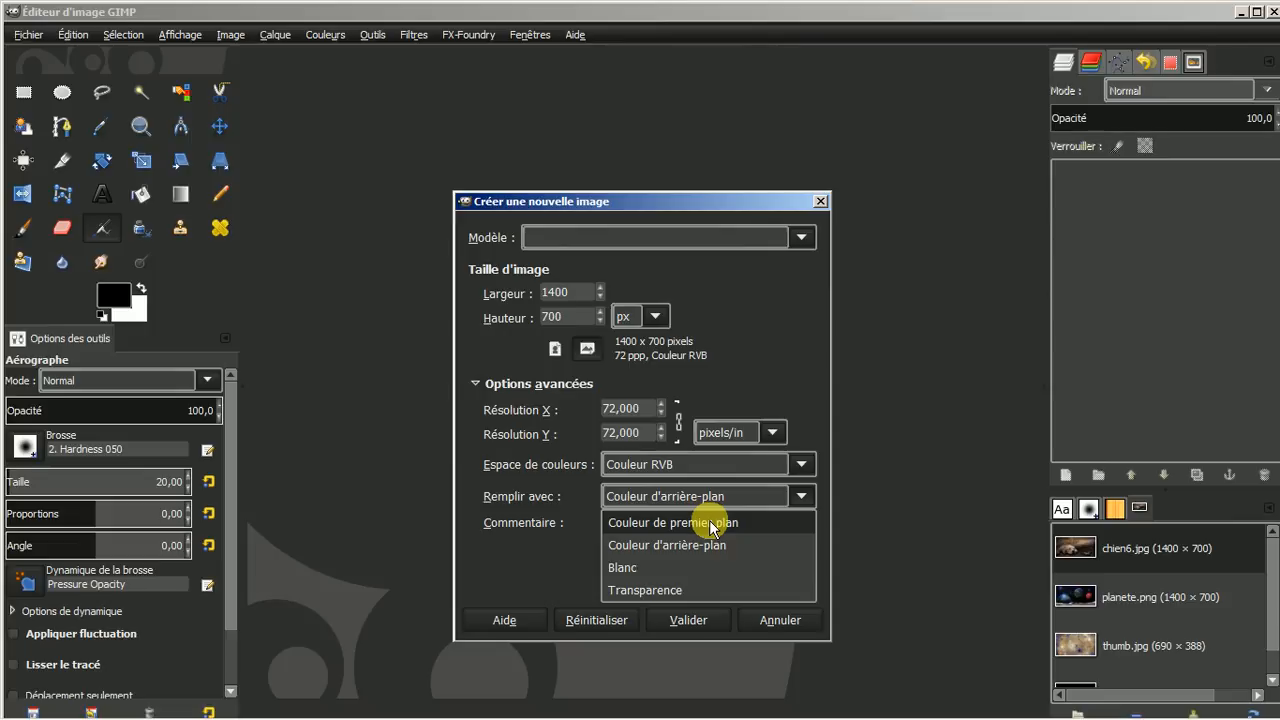
{"action": "left_click", "coordinate": [713, 522]}
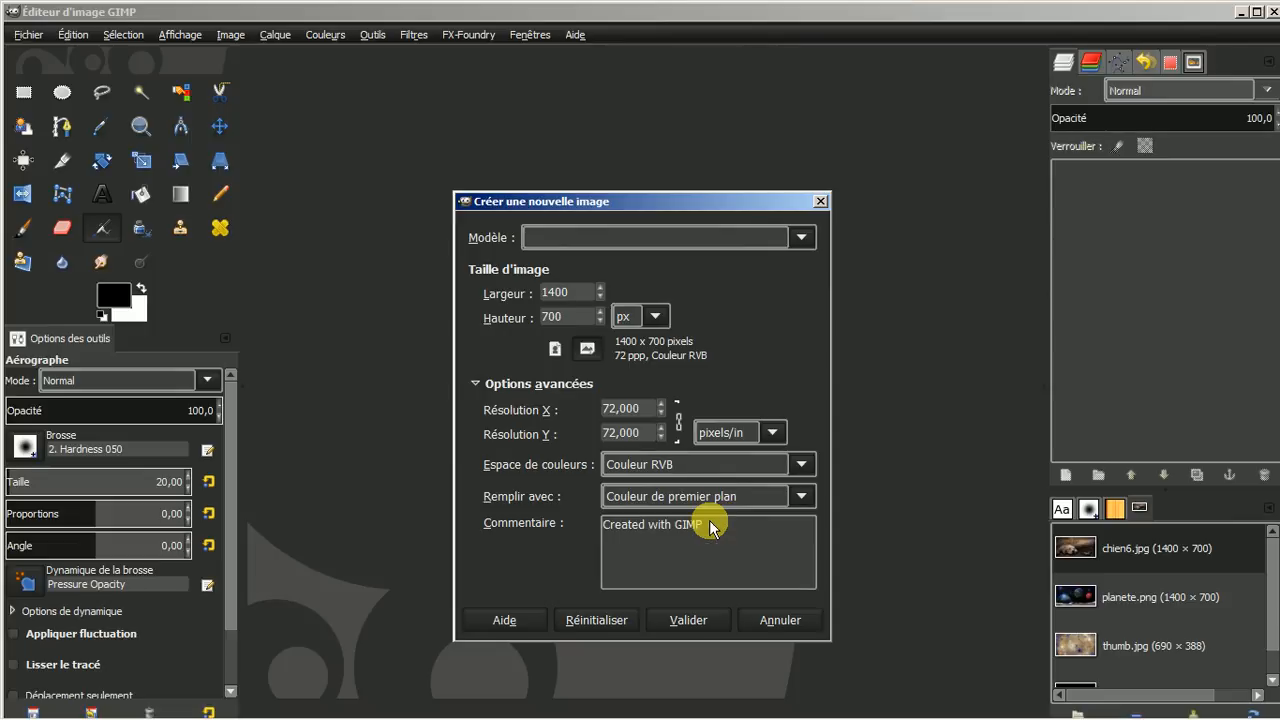
{"action": "left_click", "coordinate": [684, 619]}
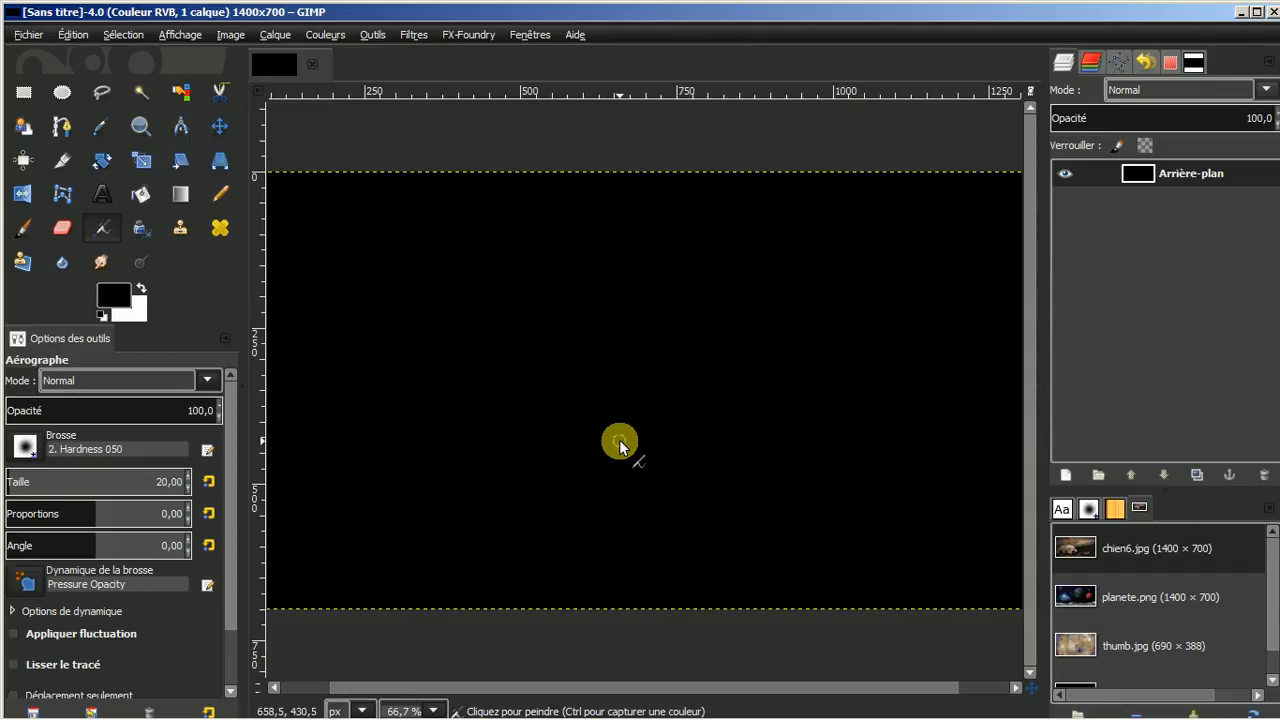
Apply the Brouillage TSV noise filter to the black background layer with Valeur 255 and Contrôle 3, and check the speckles up close.
{"action": "scroll", "coordinate": [619, 441], "scroll_direction": "down", "scroll_amount": 1}
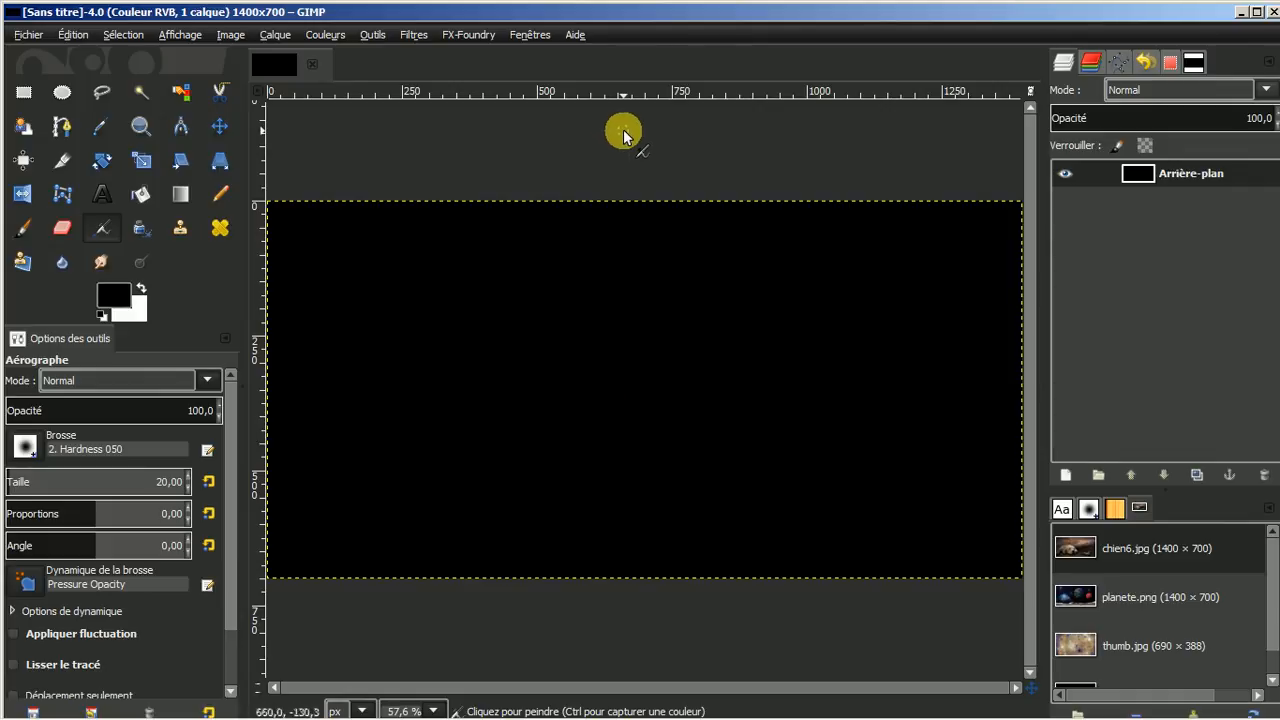
{"action": "left_click", "coordinate": [414, 35]}
{"action": "mouse_move", "coordinate": [508, 229]}
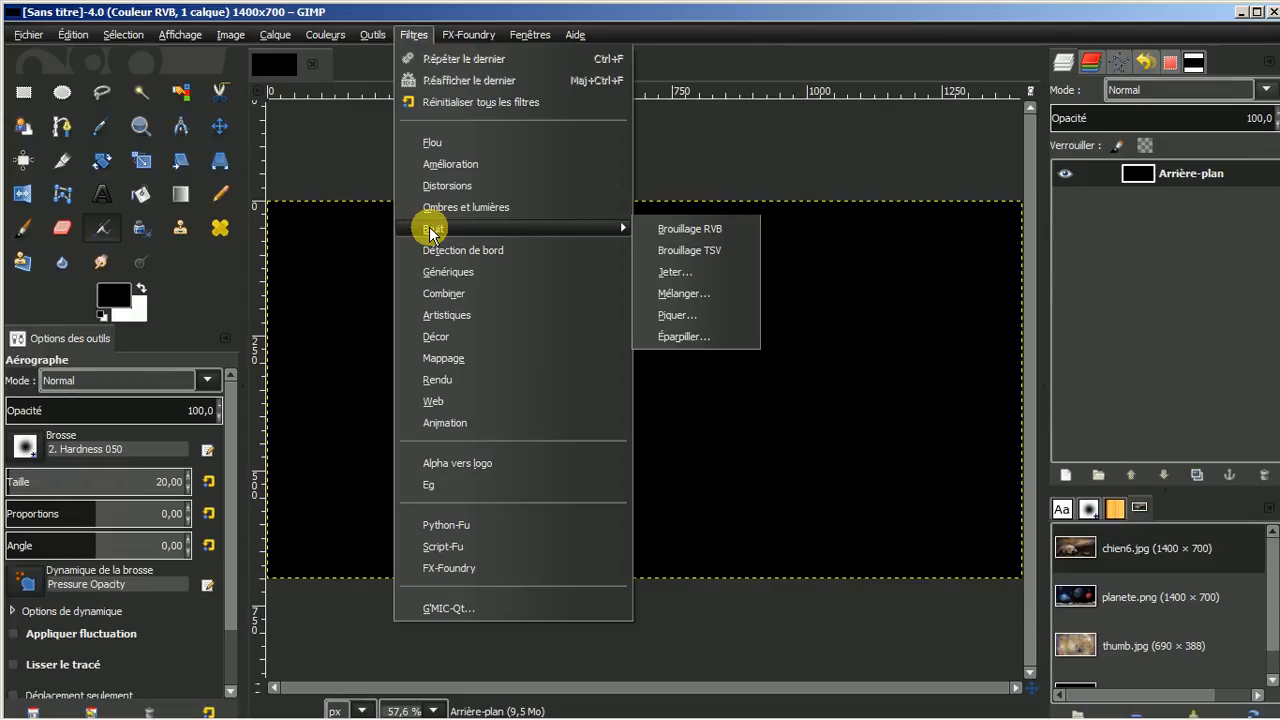
{"action": "left_click", "coordinate": [675, 250]}
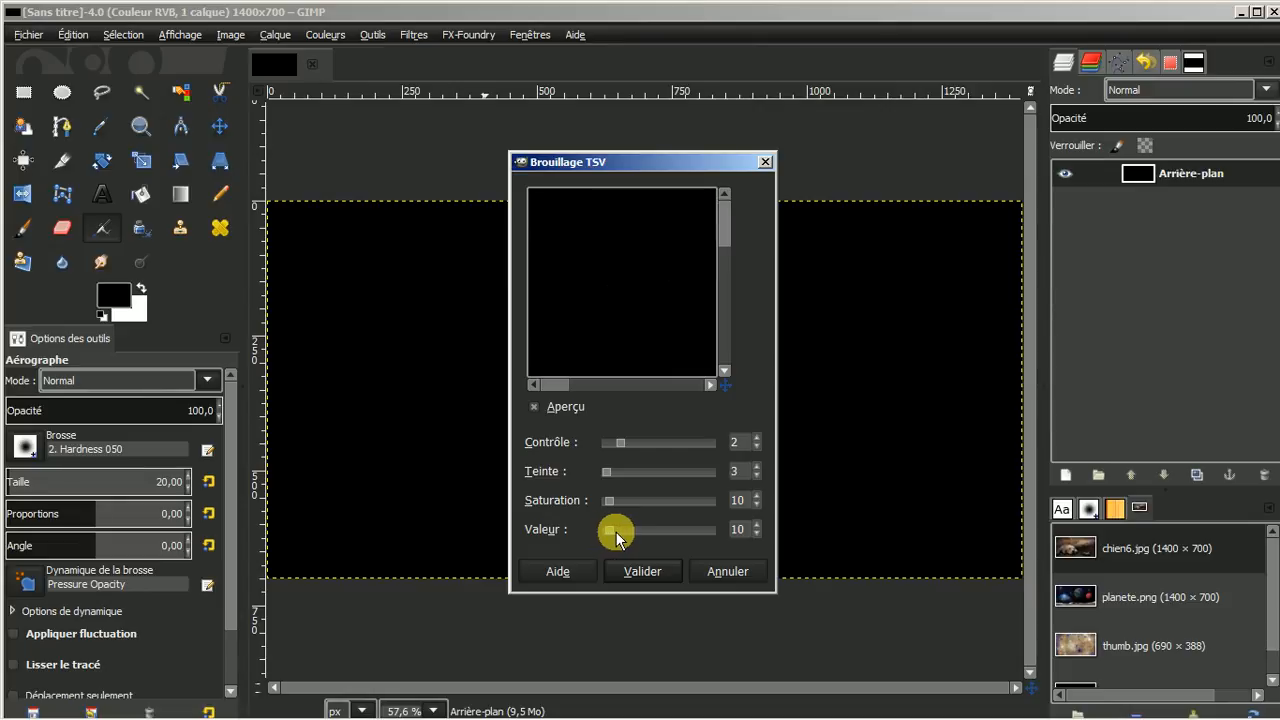
{"action": "left_click_drag", "start_coordinate": [606, 529], "coordinate": [745, 529]}
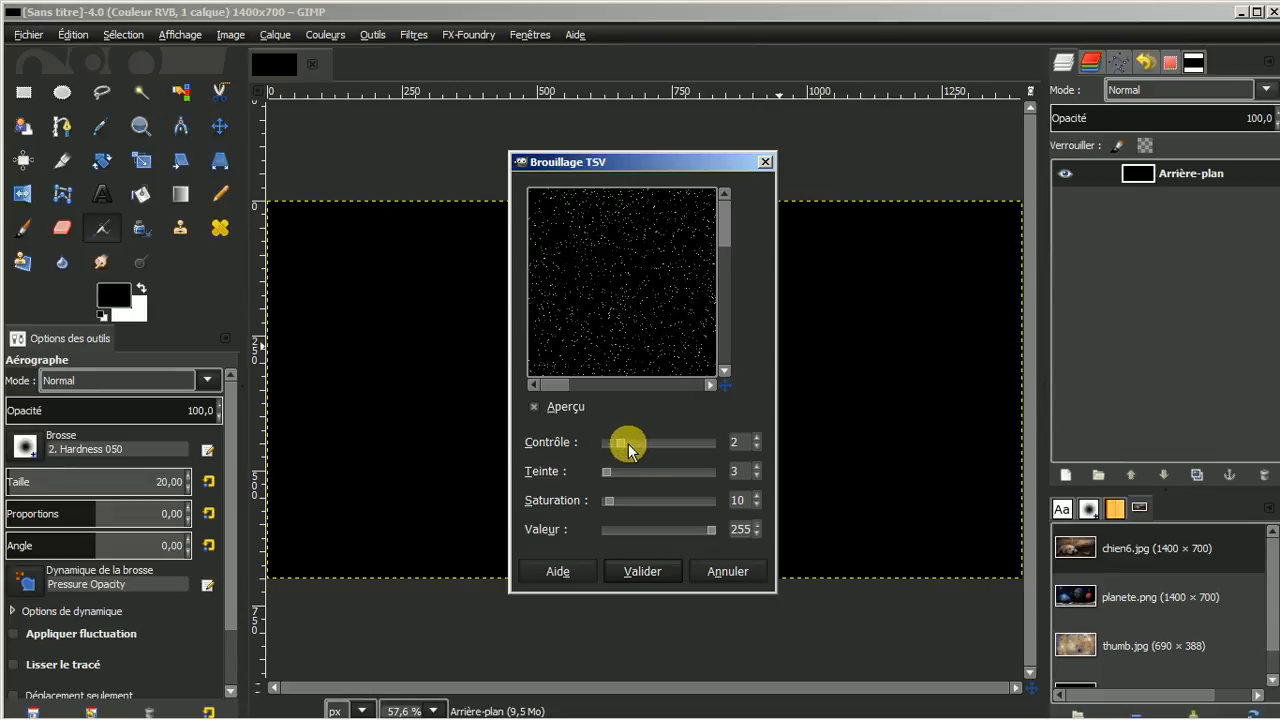
{"action": "left_click", "coordinate": [757, 437]}
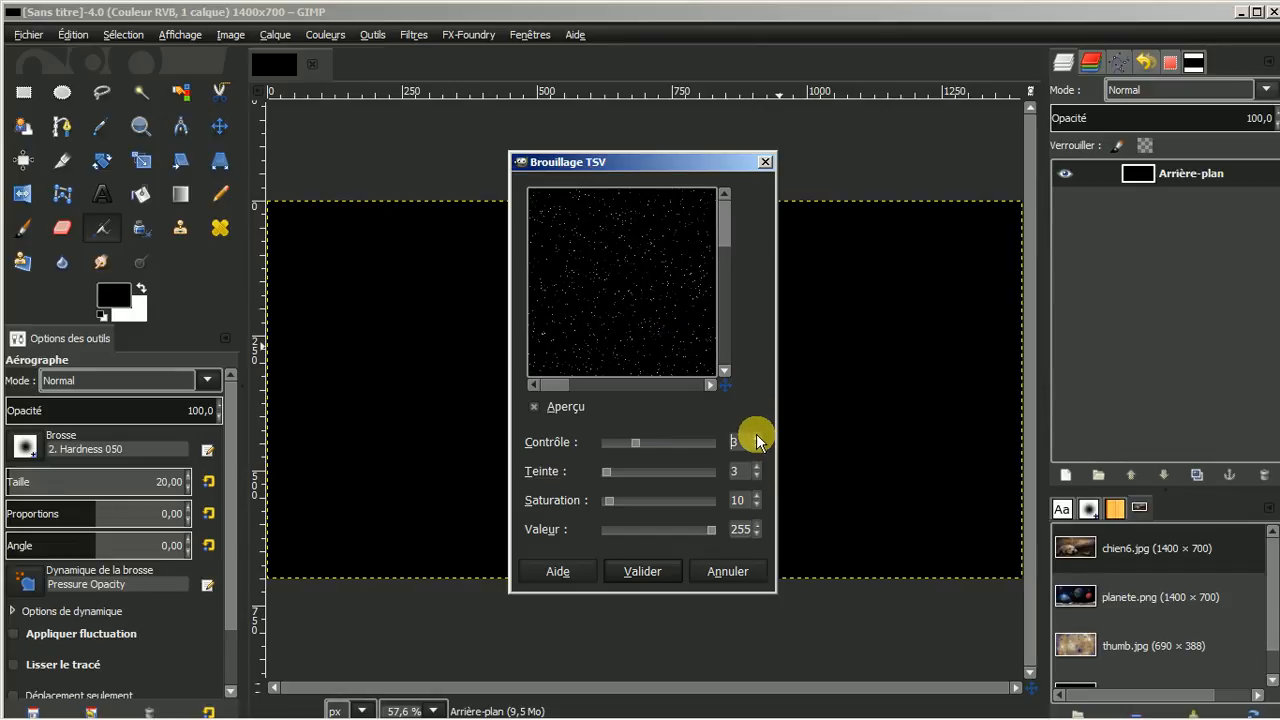
{"action": "left_click", "coordinate": [641, 572]}
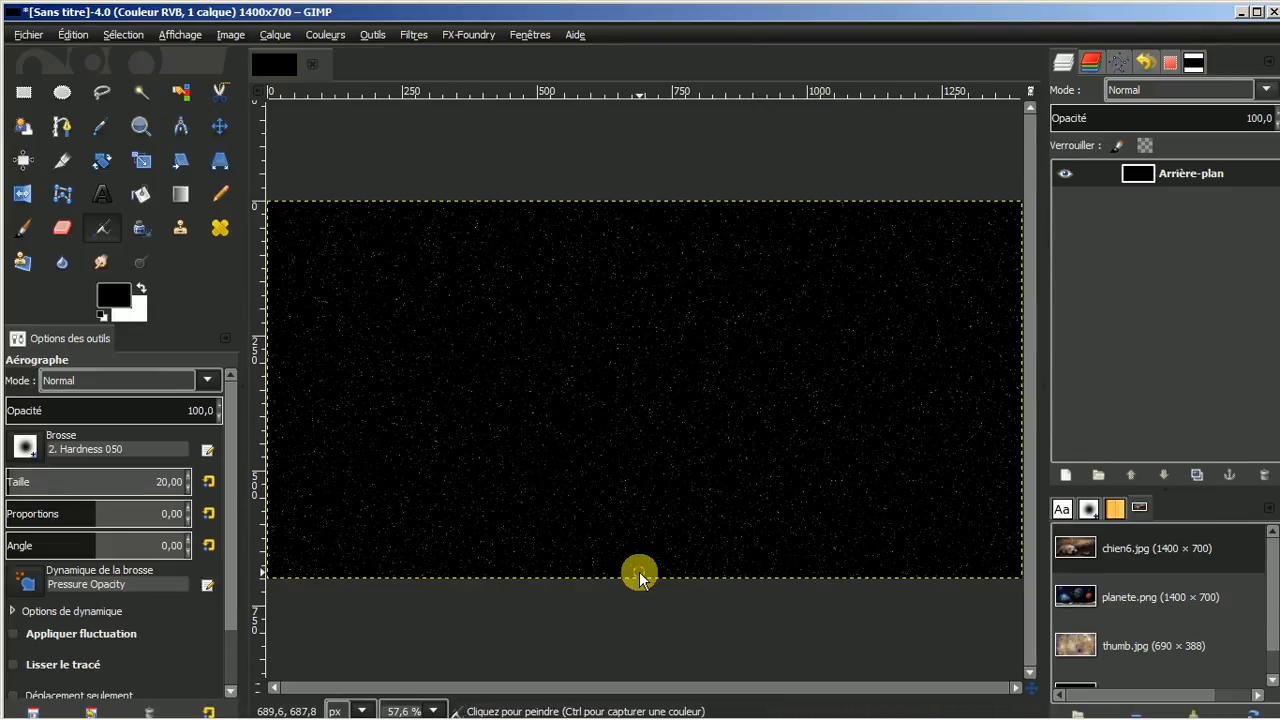
{"action": "key", "text": "2"}
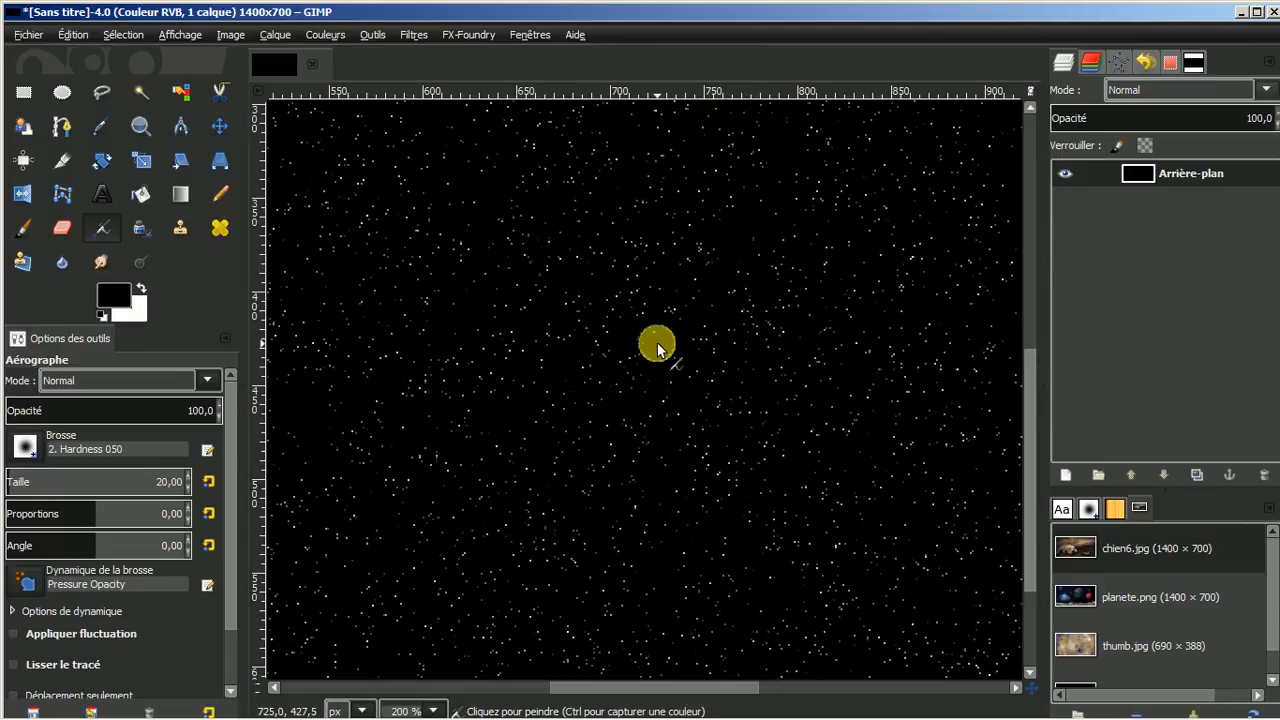
{"action": "key", "text": "1"}
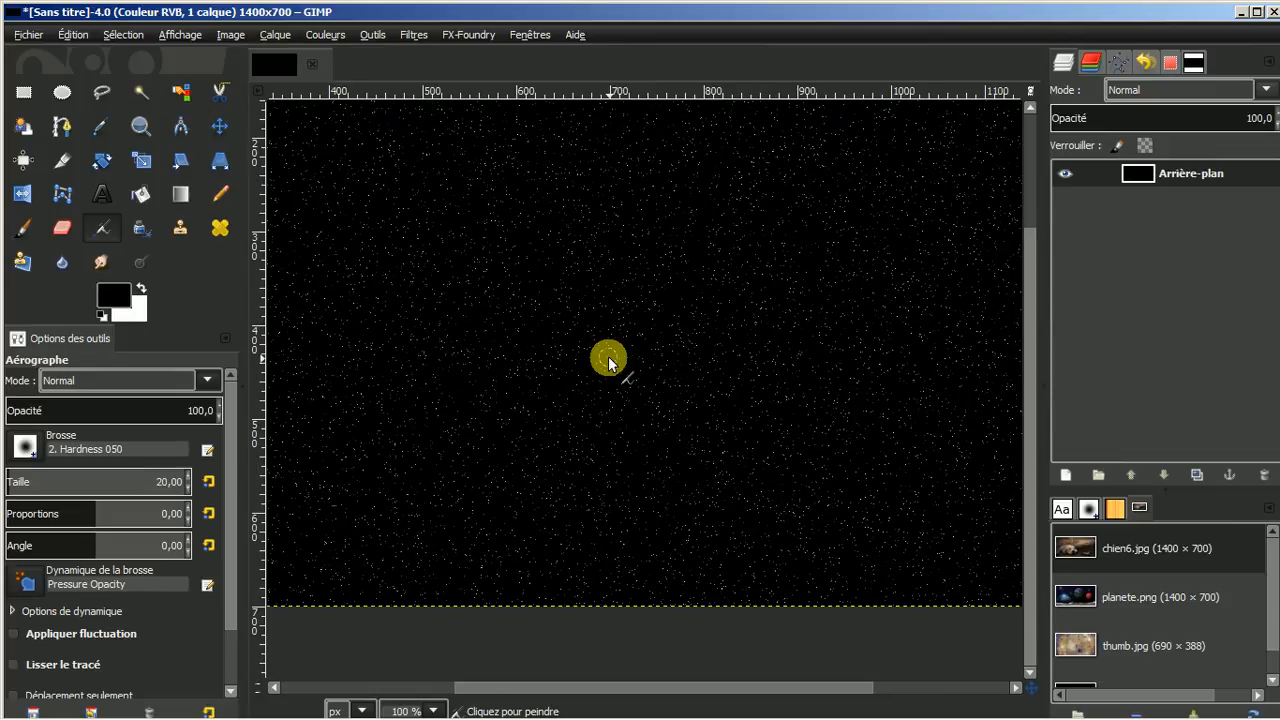
{"action": "key", "text": "minus"}
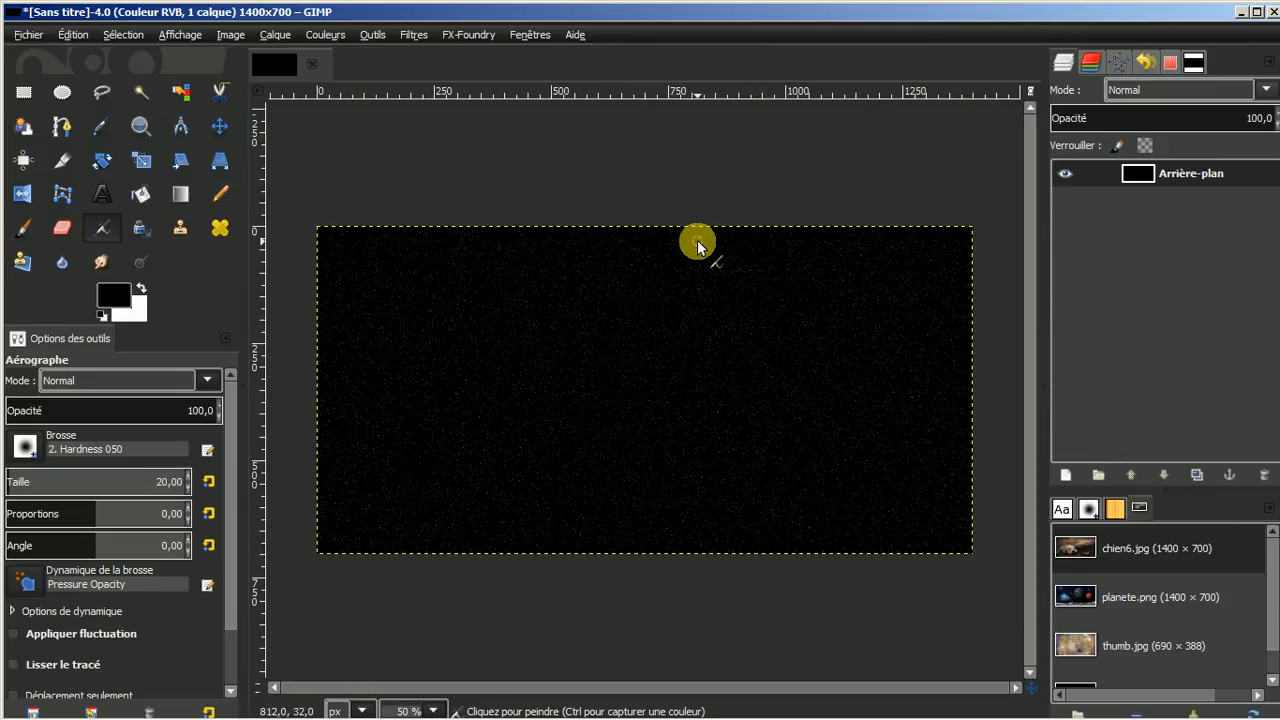
Apply the Étinceler light filter to the speckled background layer with threshold 0,001, intensity 0,50, spike length 20 and 4 spikes.
{"action": "left_click", "coordinate": [414, 35]}
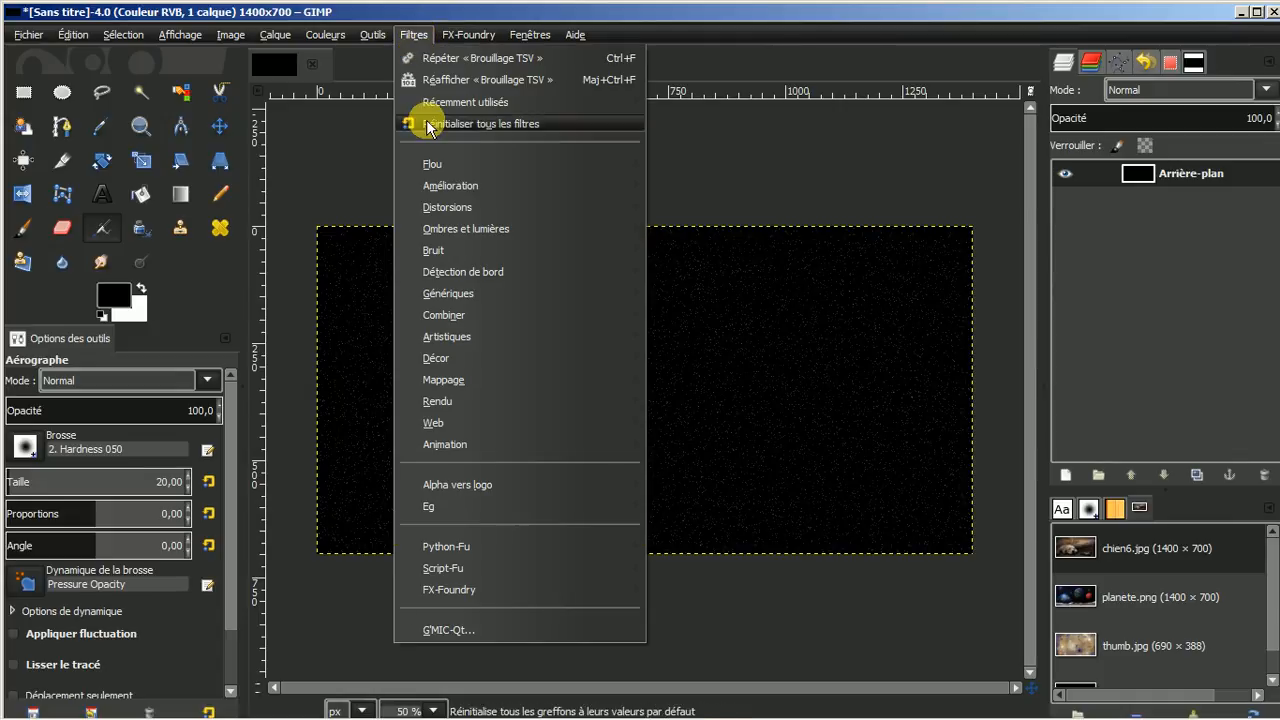
{"action": "mouse_move", "coordinate": [447, 232]}
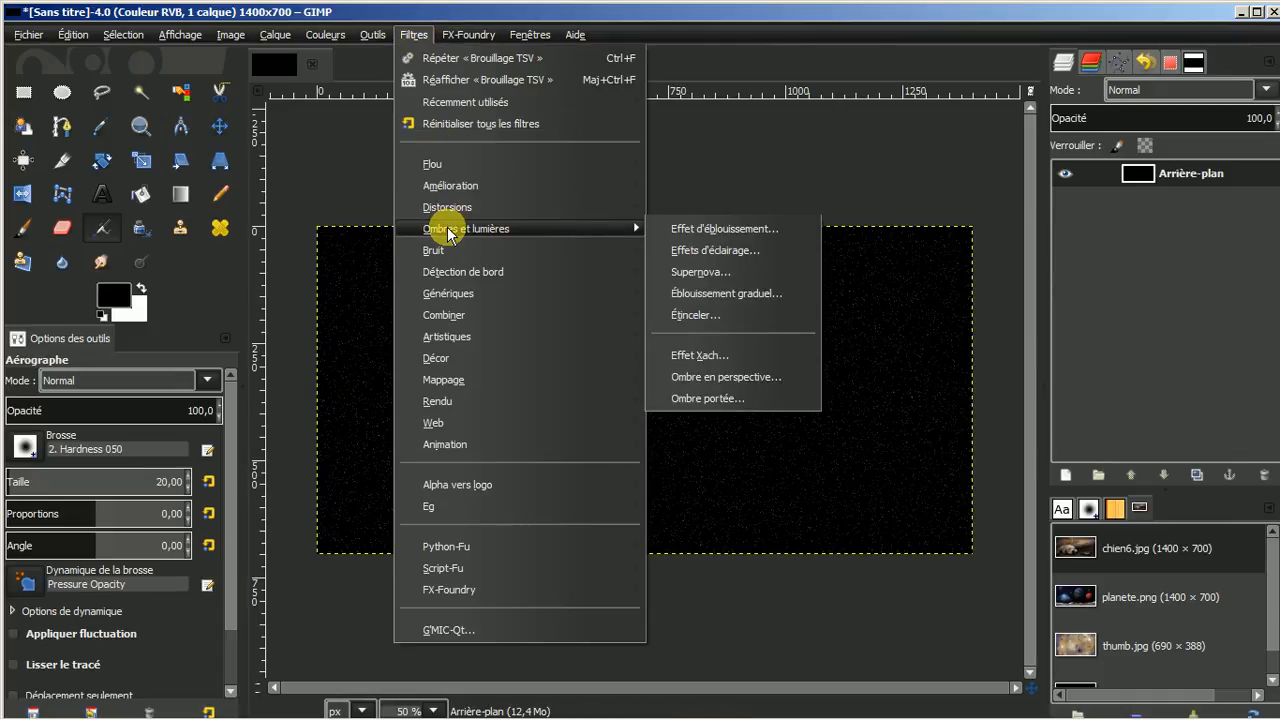
{"action": "left_click", "coordinate": [692, 320]}
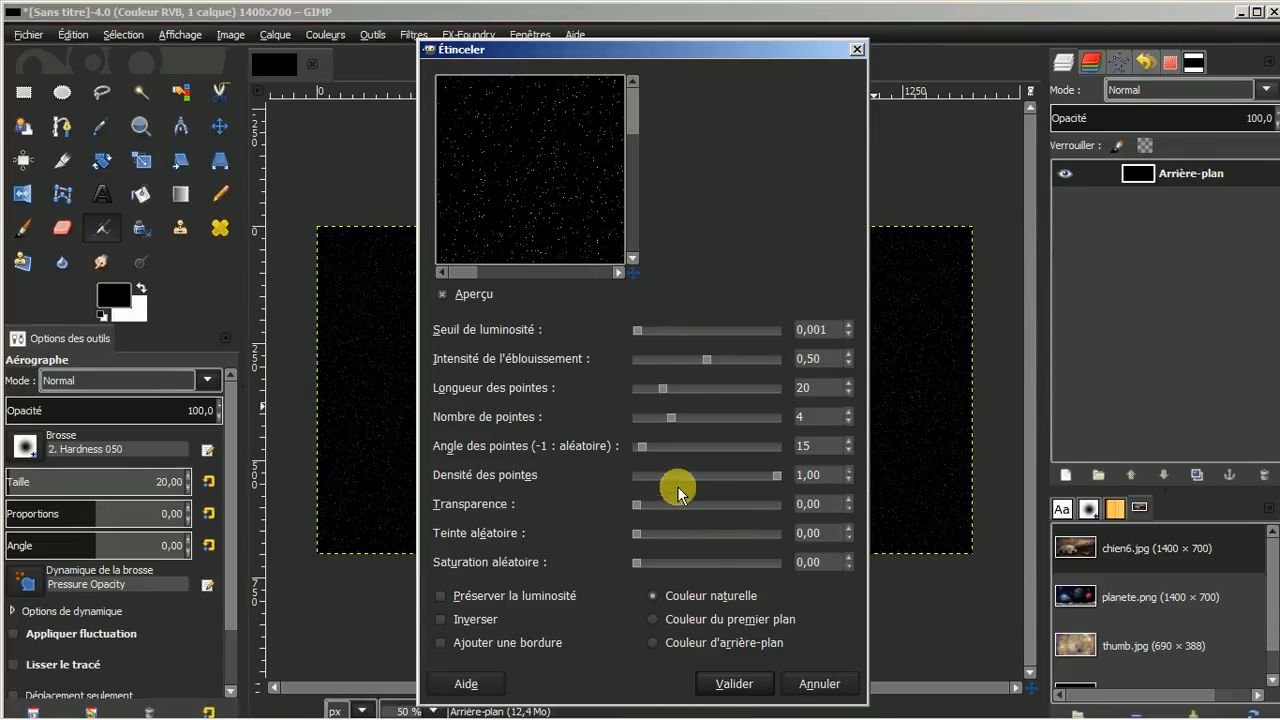
{"action": "left_click", "coordinate": [733, 686]}
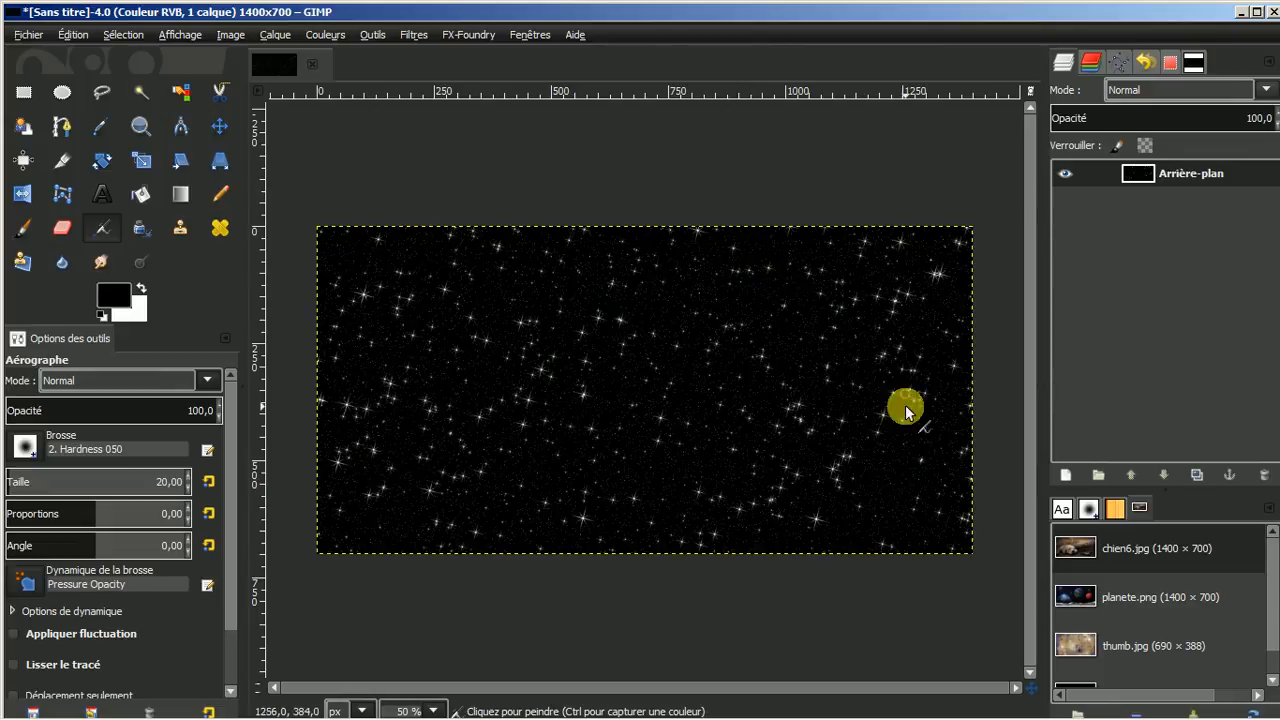
Add a 1400 × 700 px layer filled with the foreground colour and render Nuages par différence on it with detail 1 and X/Y size 4,0.
{"action": "left_click", "coordinate": [1066, 474]}
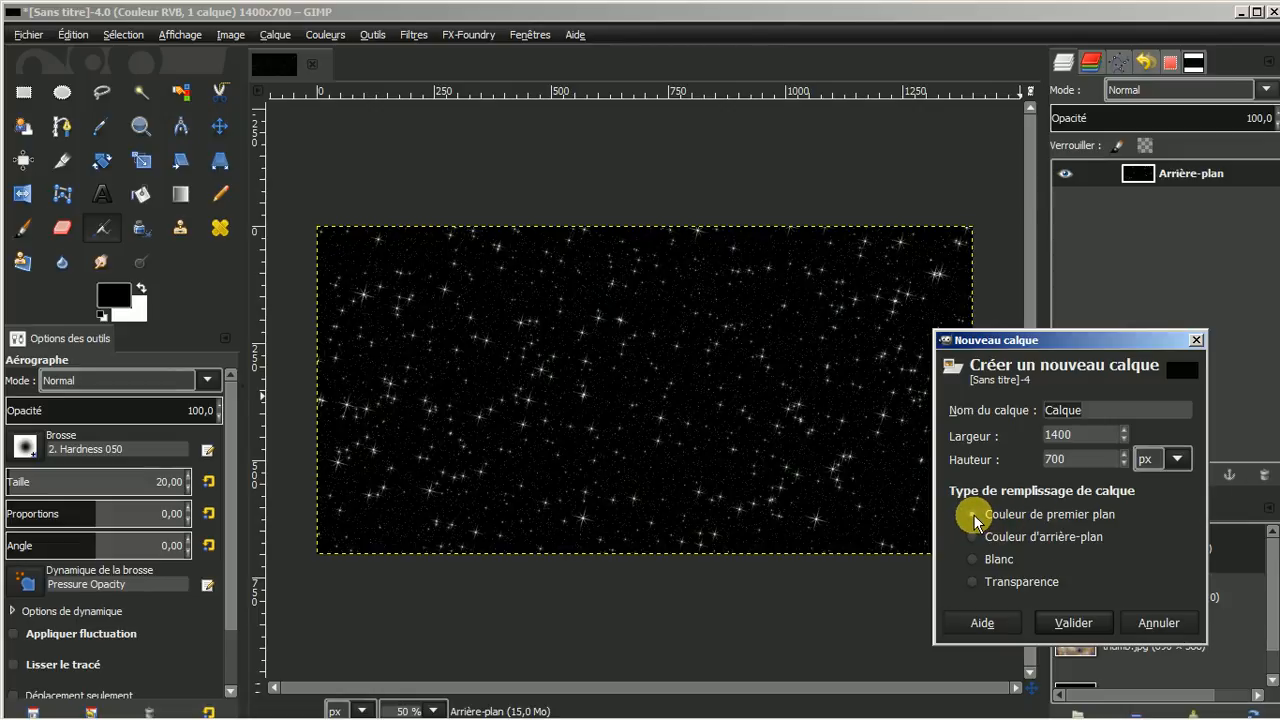
{"action": "left_click", "coordinate": [1062, 621]}
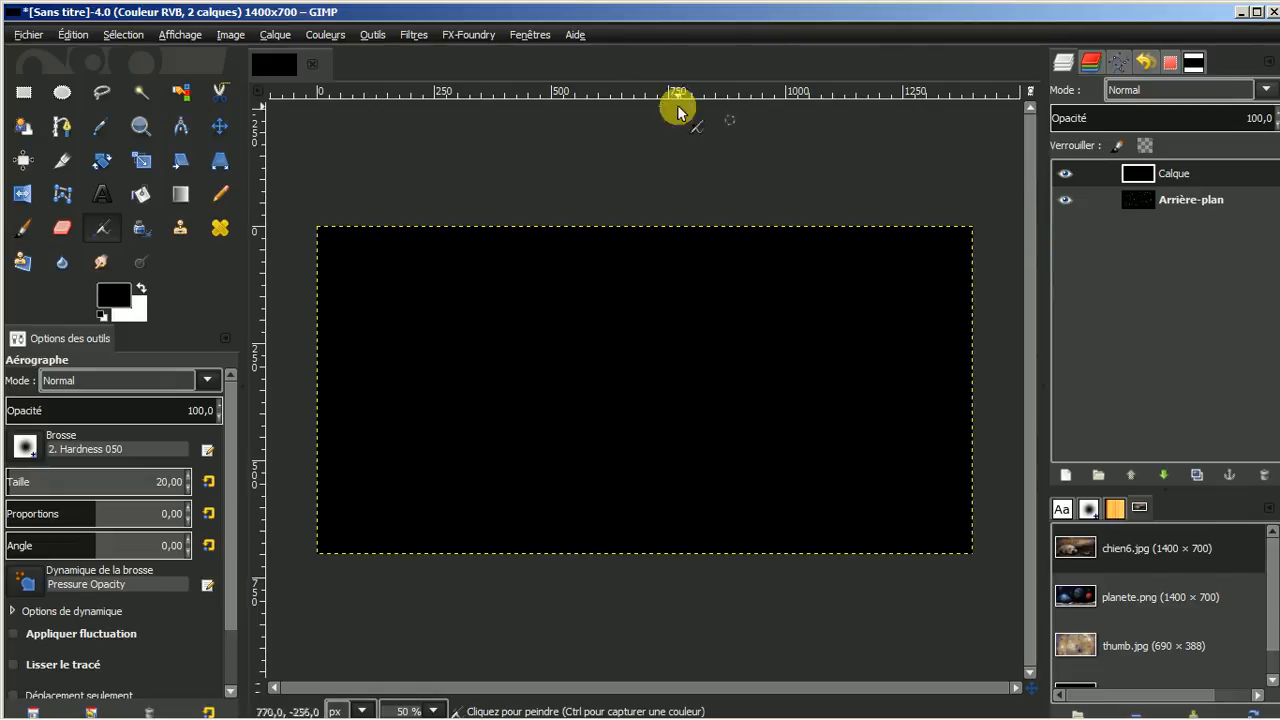
{"action": "left_click", "coordinate": [414, 35]}
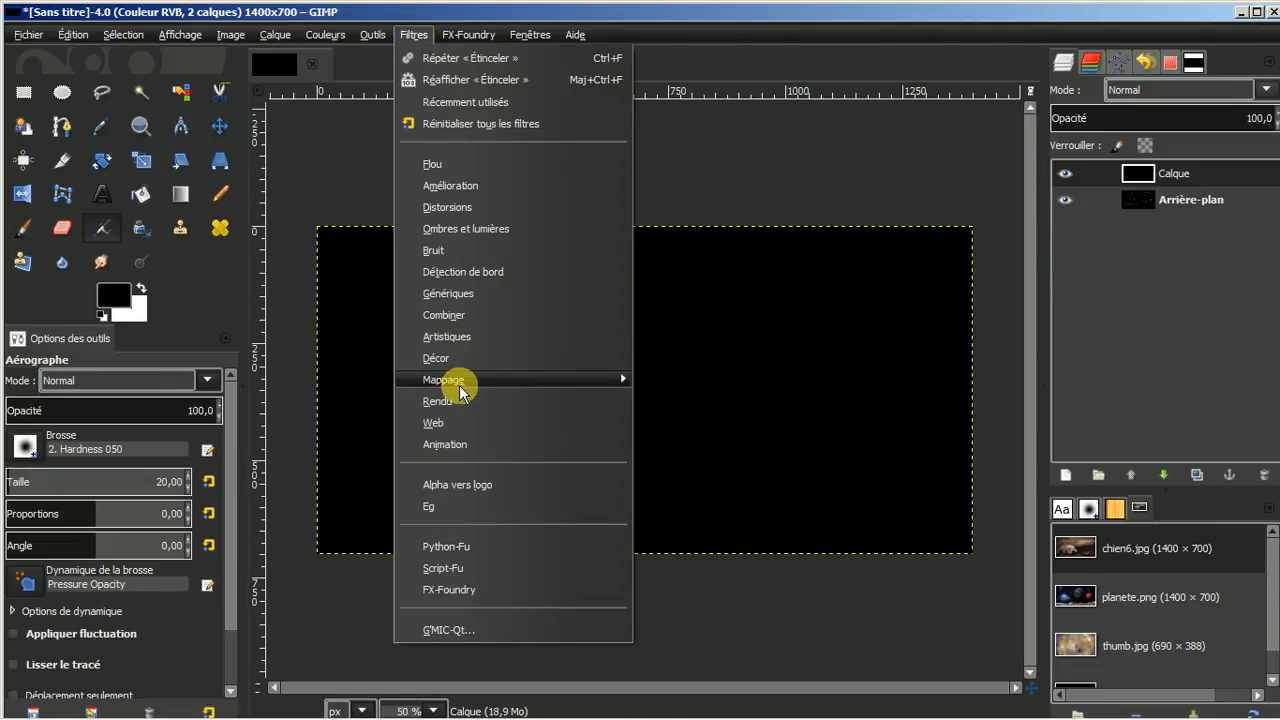
{"action": "mouse_move", "coordinate": [457, 402]}
{"action": "mouse_move", "coordinate": [675, 405]}
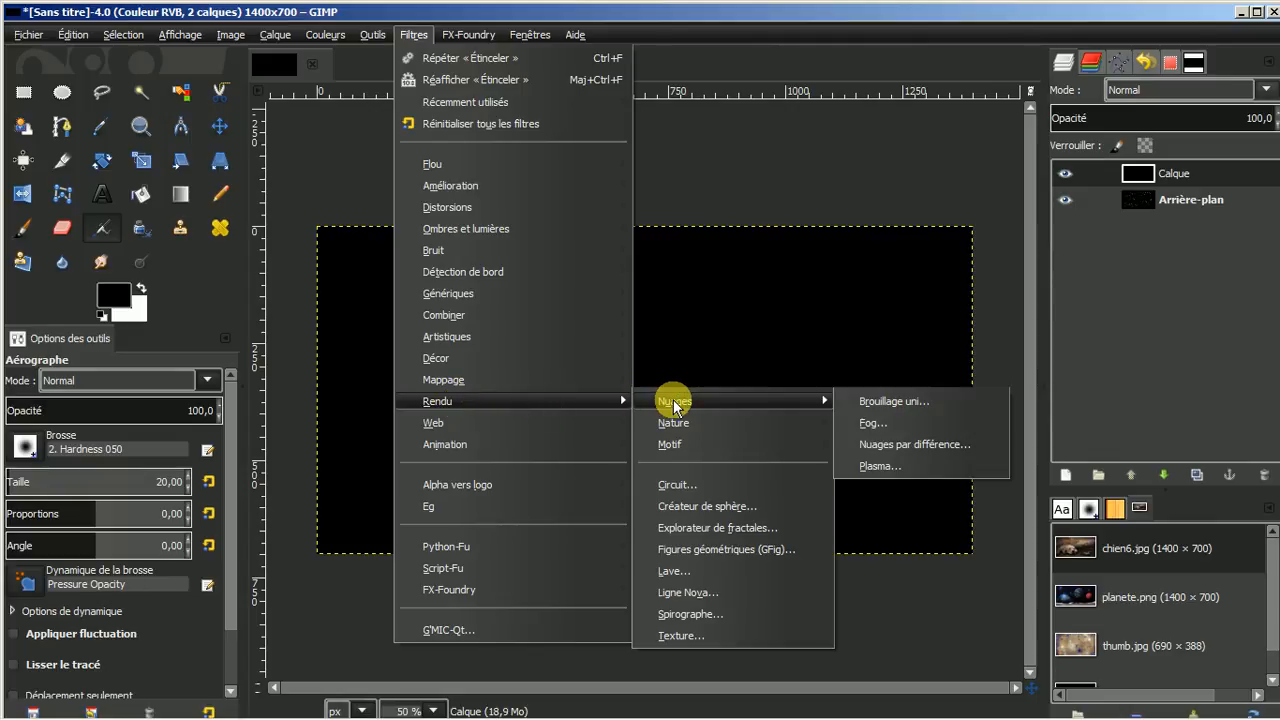
{"action": "left_click", "coordinate": [888, 447]}
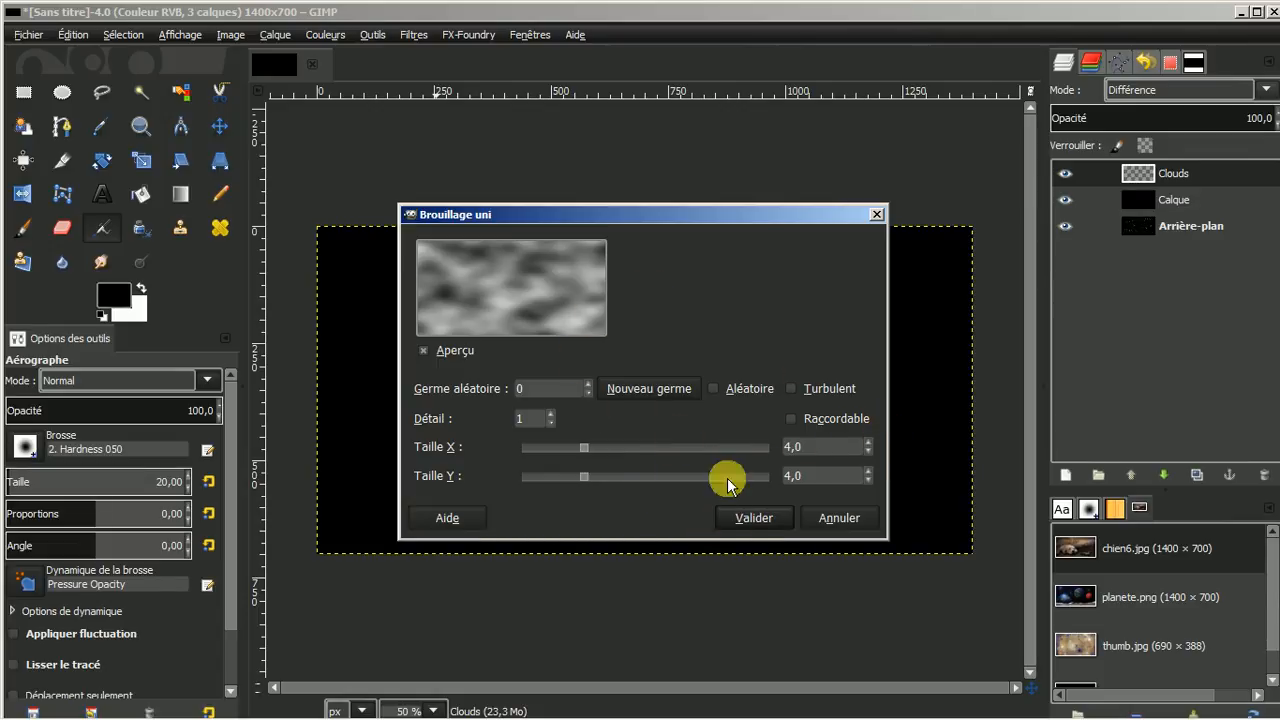
{"action": "left_click", "coordinate": [750, 518]}
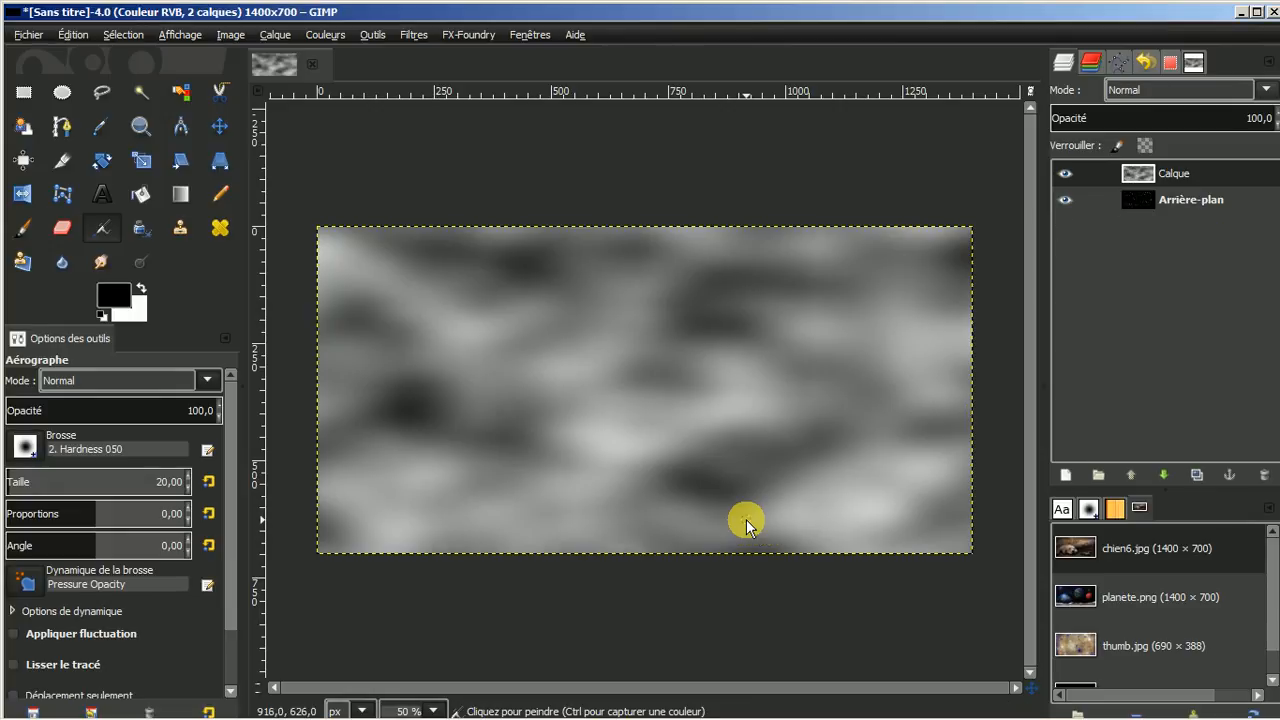
Set the cloud layer's blend mode to Assombrir and merge it down onto the starry background.
{"action": "left_click", "coordinate": [1186, 170]}
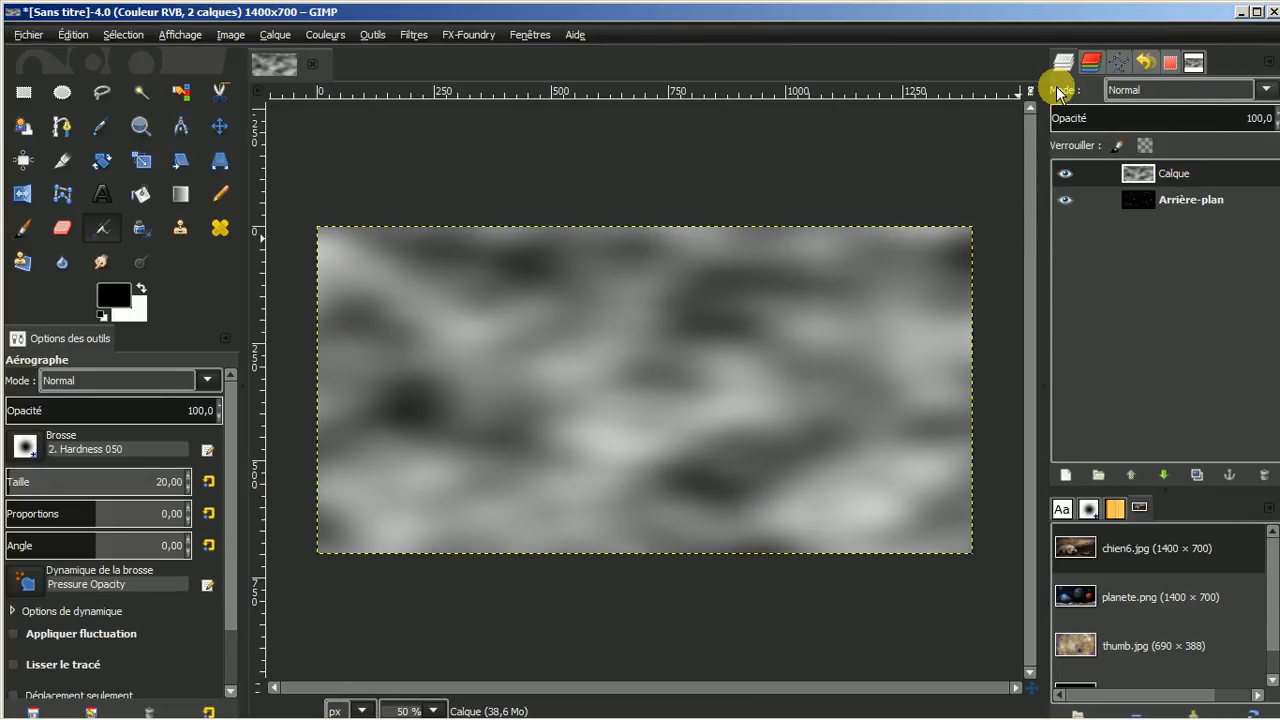
{"action": "left_click", "coordinate": [1265, 91]}
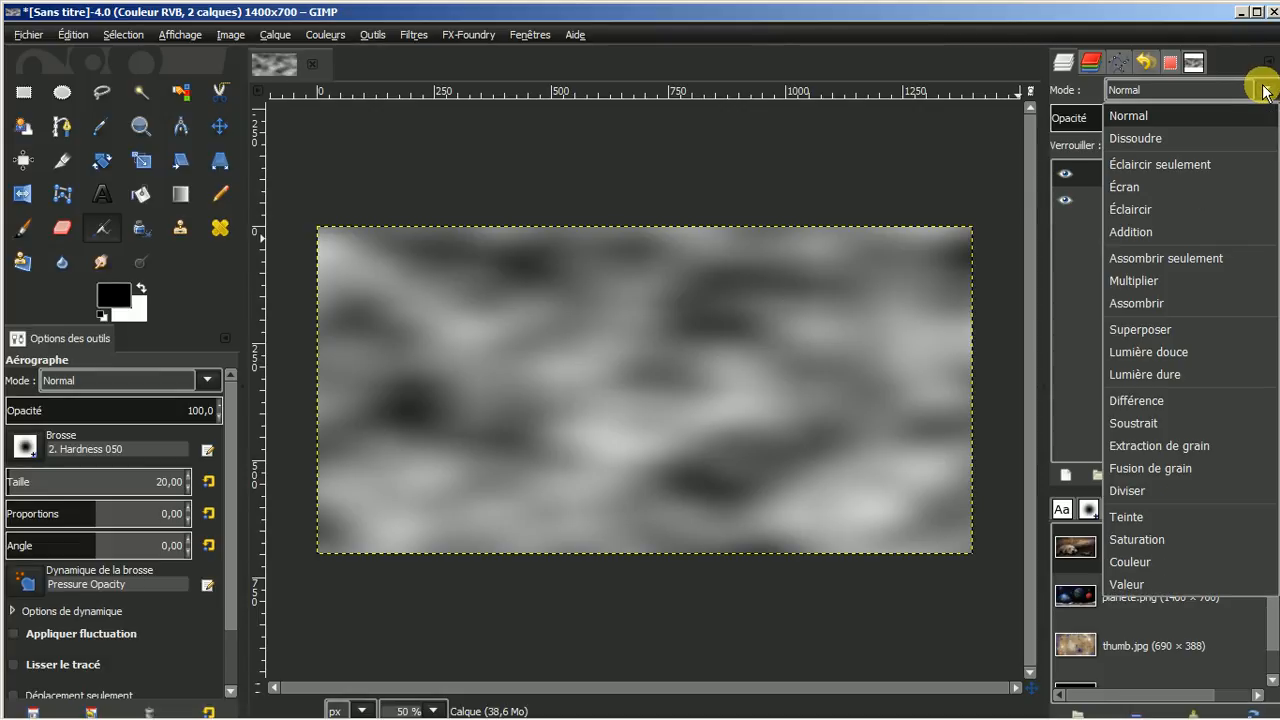
{"action": "left_click", "coordinate": [1135, 305]}
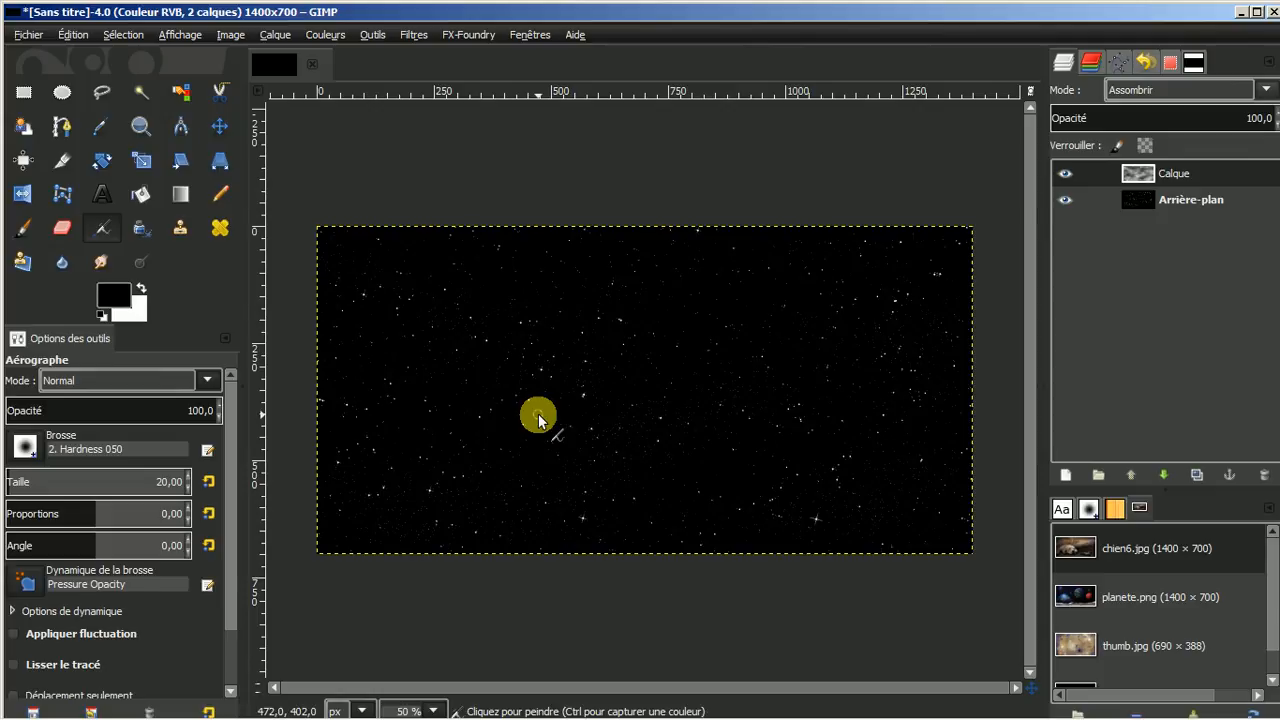
{"action": "right_click", "coordinate": [1183, 175]}
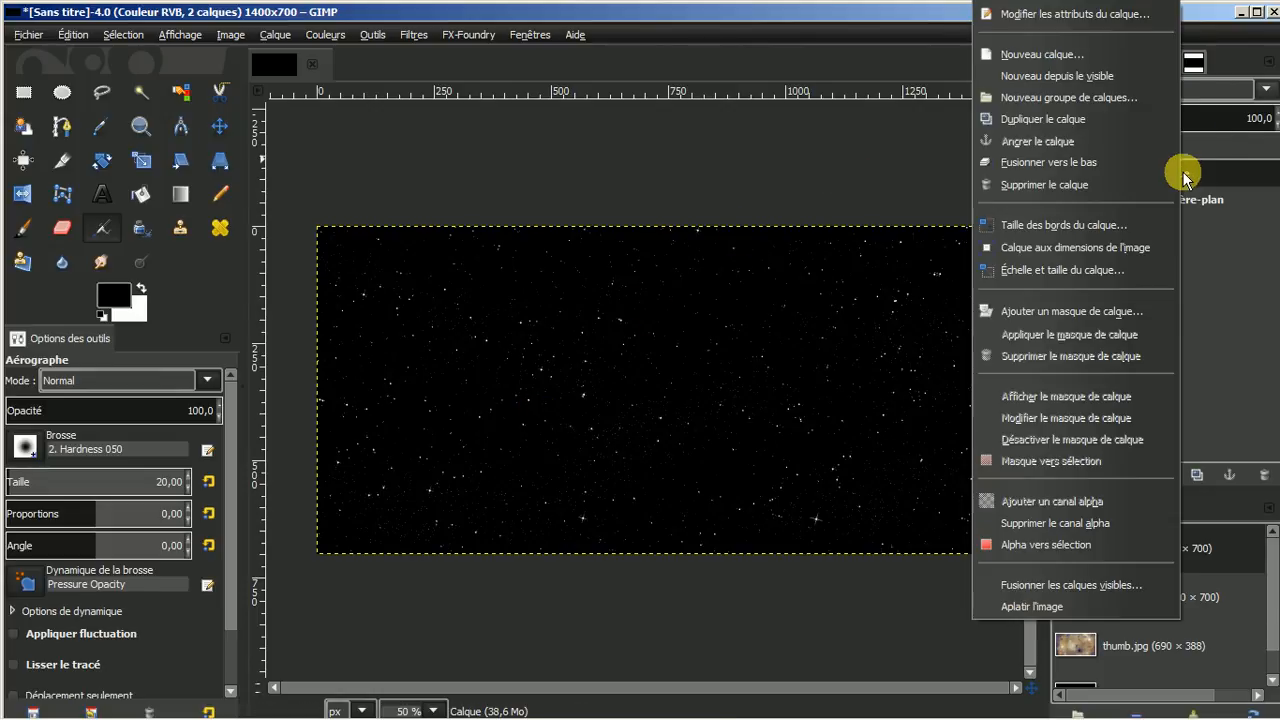
{"action": "left_click", "coordinate": [1093, 170]}
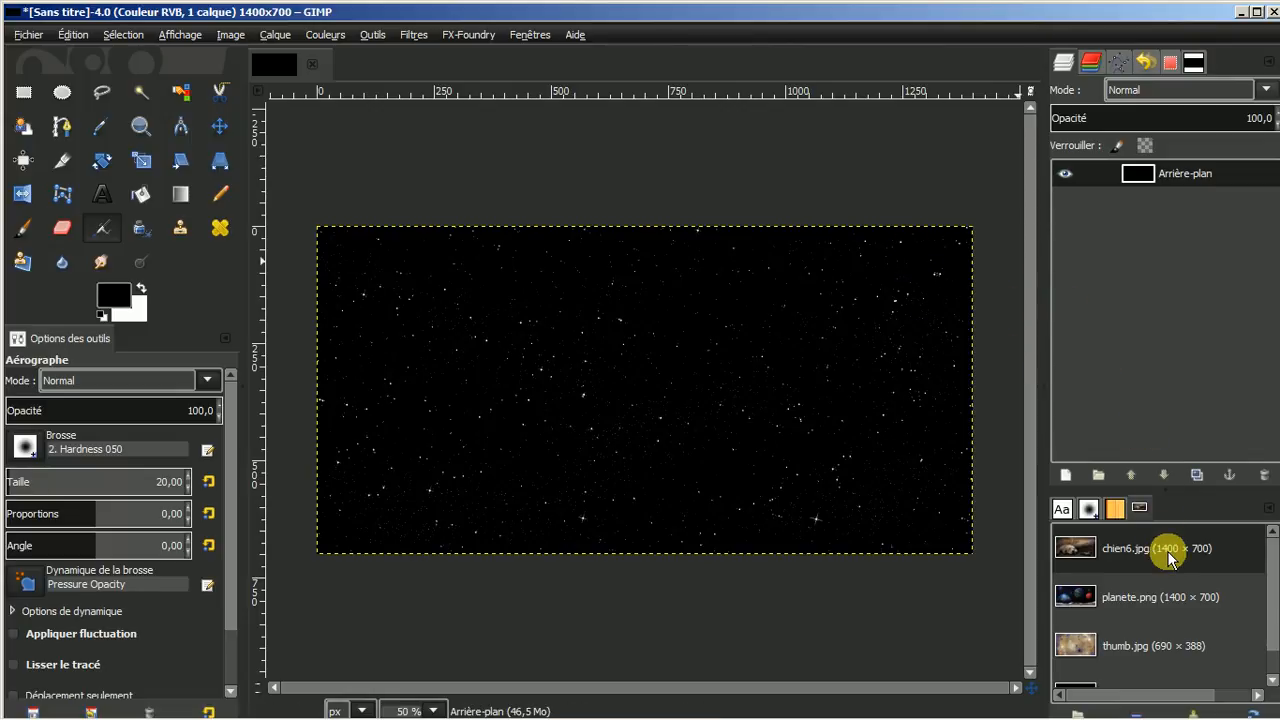
Open a17-harrison-schmitt-closeup.jpg from the document history, copy the whole picture and close that image.
{"action": "scroll", "coordinate": [1190, 540], "scroll_direction": "down", "scroll_amount": 1}
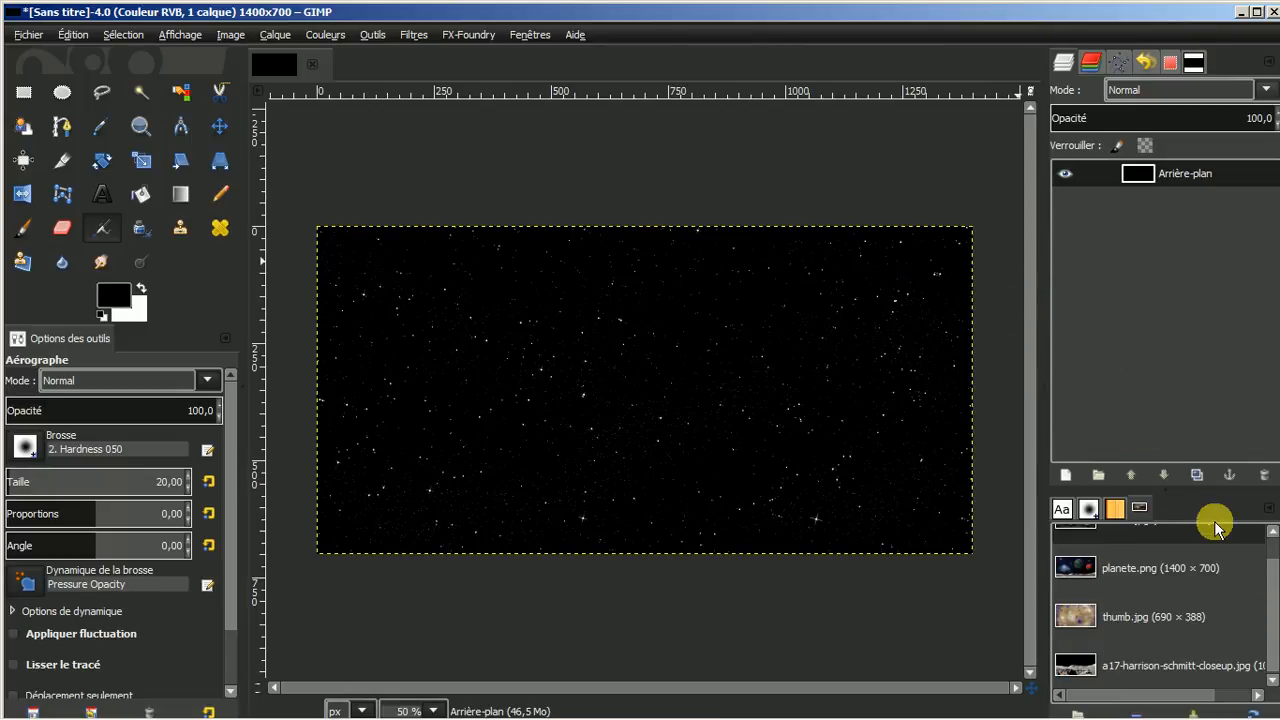
{"action": "double_click", "coordinate": [1160, 667]}
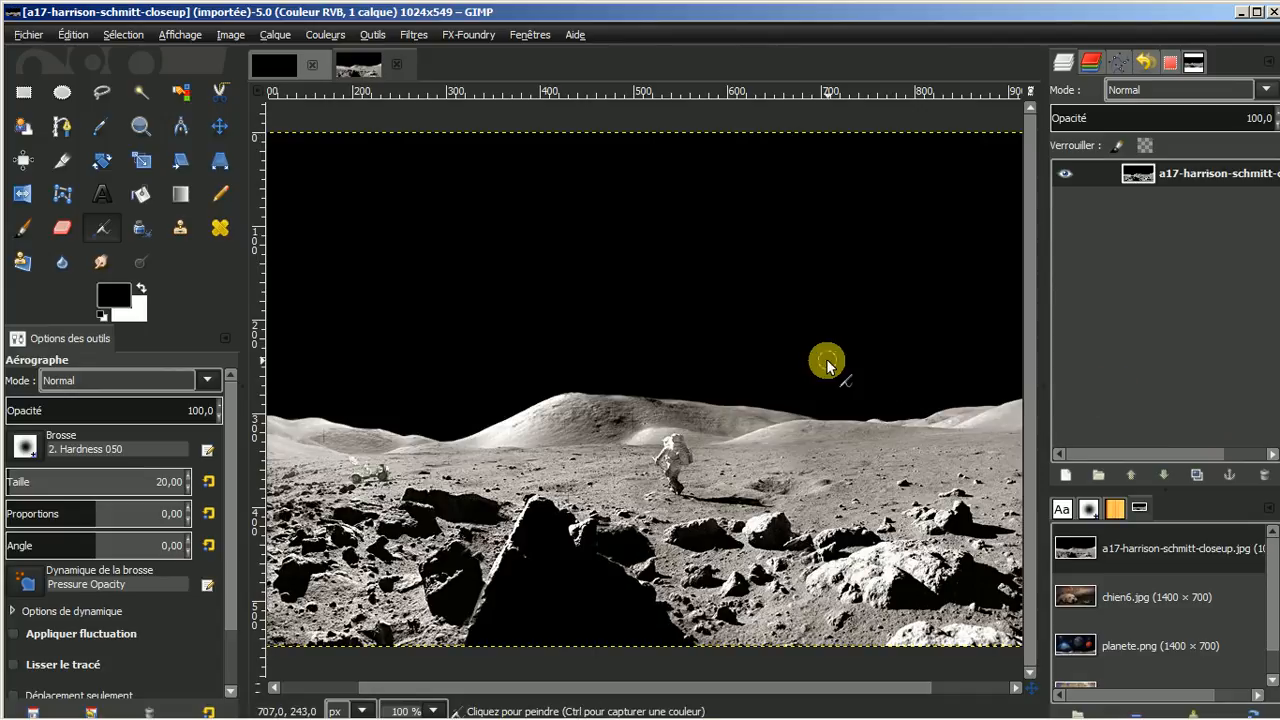
{"action": "scroll", "coordinate": [815, 367], "scroll_direction": "down", "scroll_amount": 1}
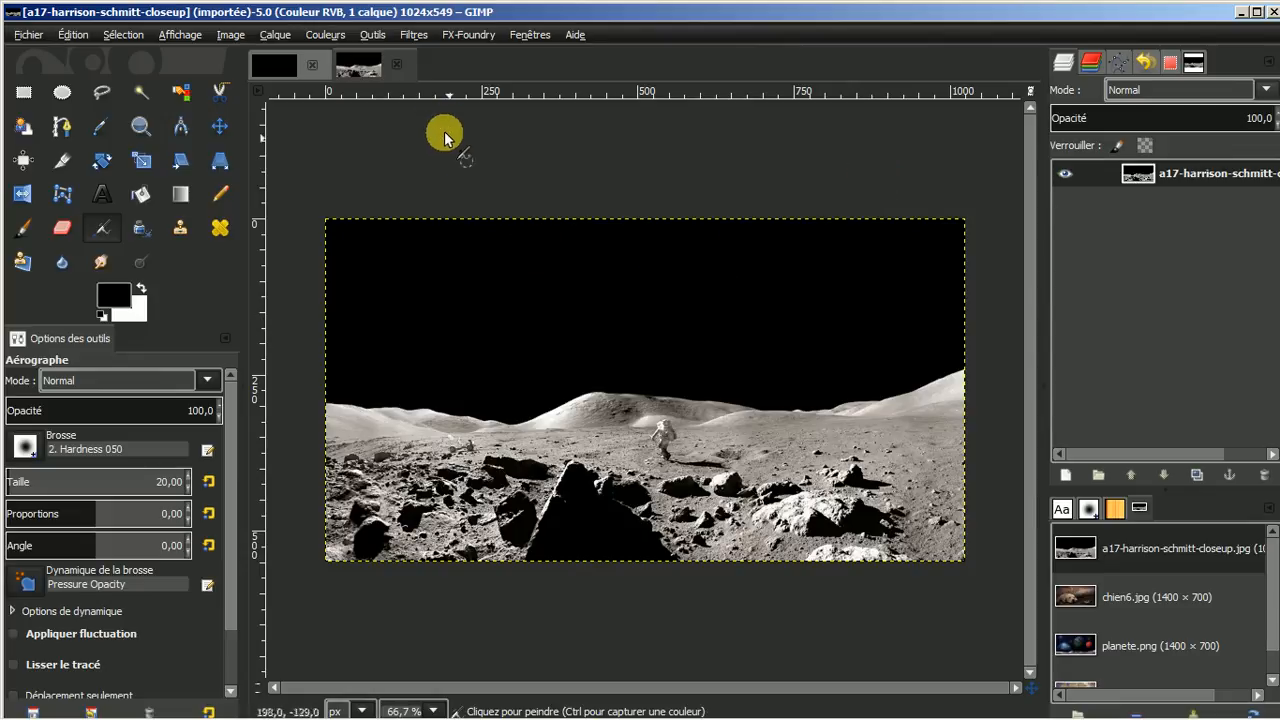
{"action": "left_click", "coordinate": [78, 31]}
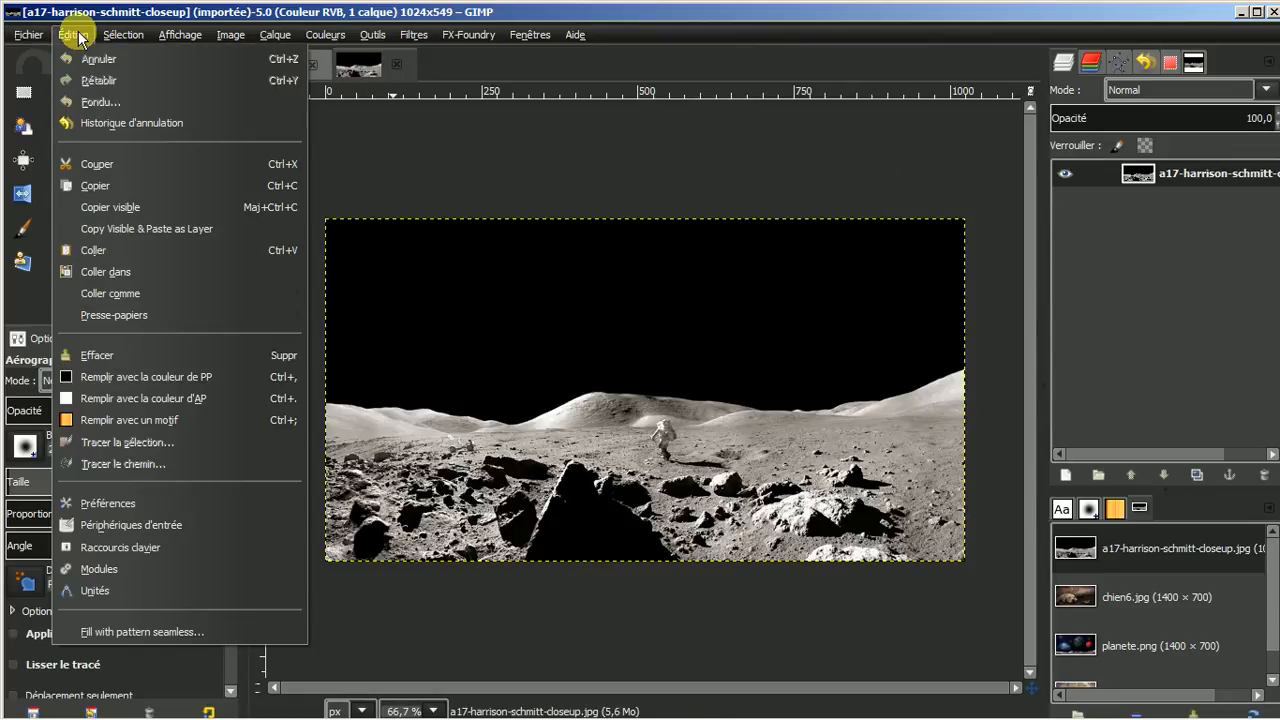
{"action": "left_click", "coordinate": [88, 190]}
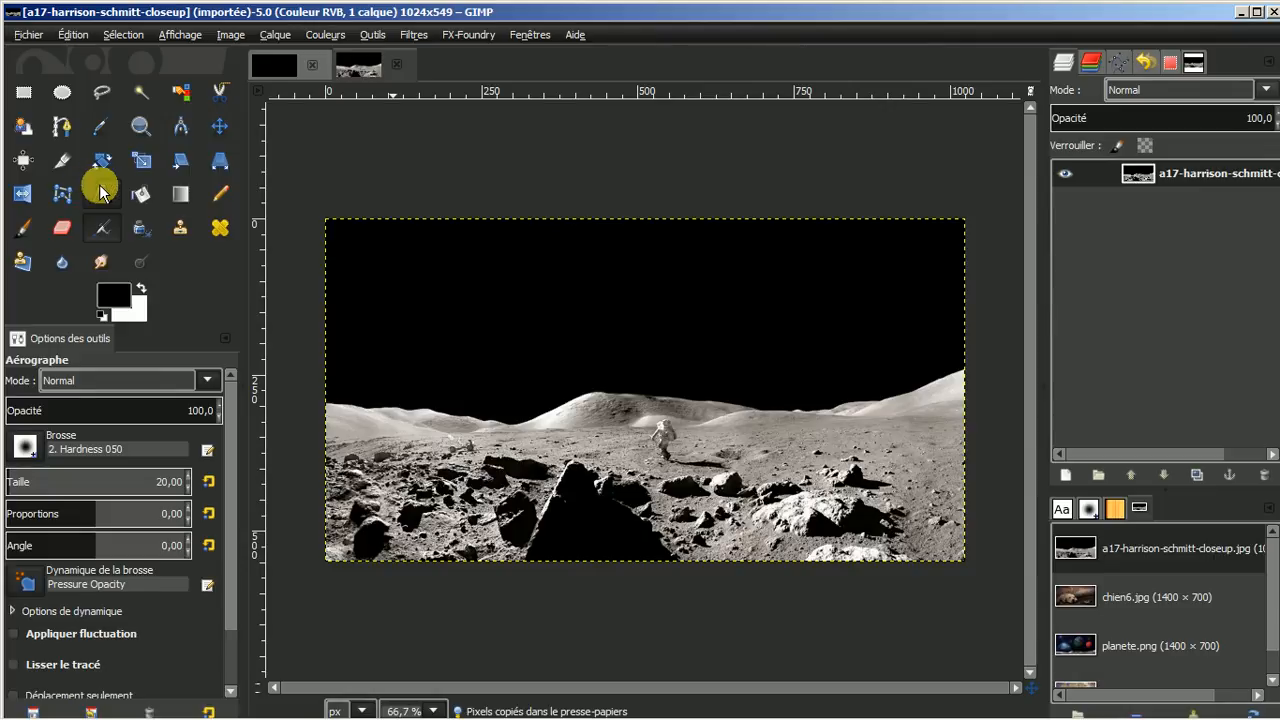
{"action": "left_click", "coordinate": [398, 64]}
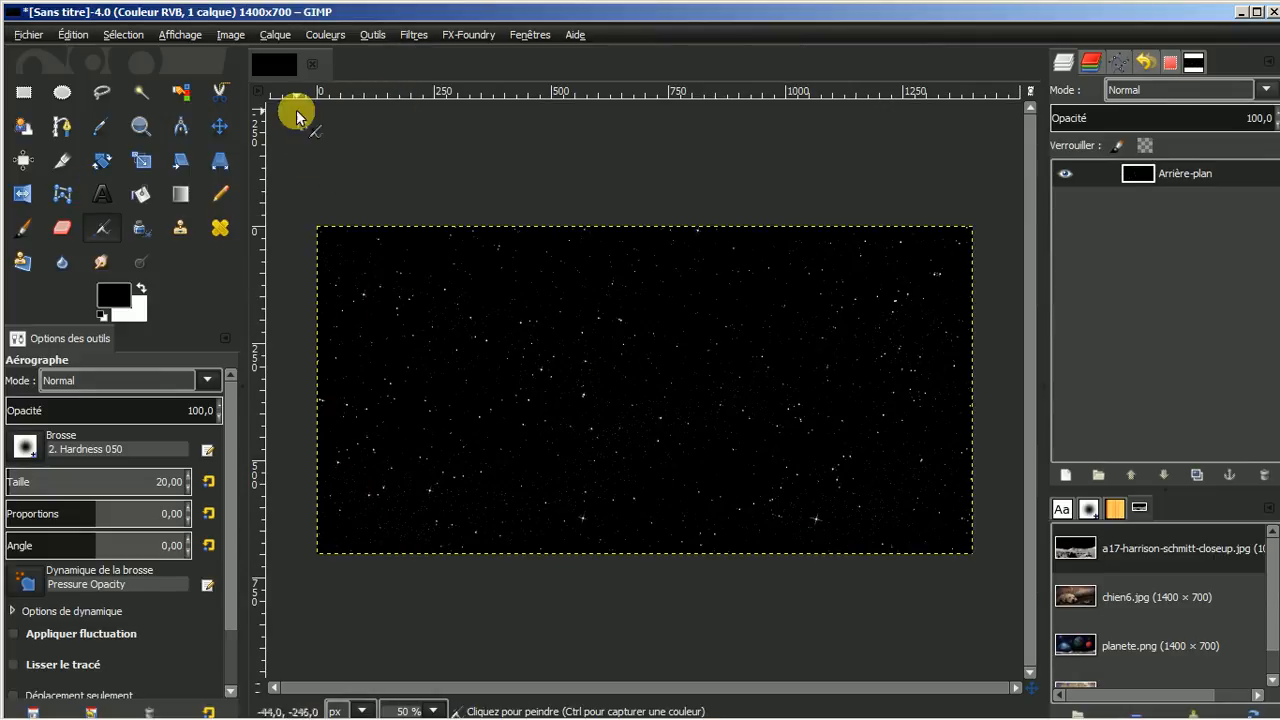
Paste the copied moon picture as a new layer above the starry background.
{"action": "left_click", "coordinate": [72, 34]}
{"action": "mouse_move", "coordinate": [90, 292]}
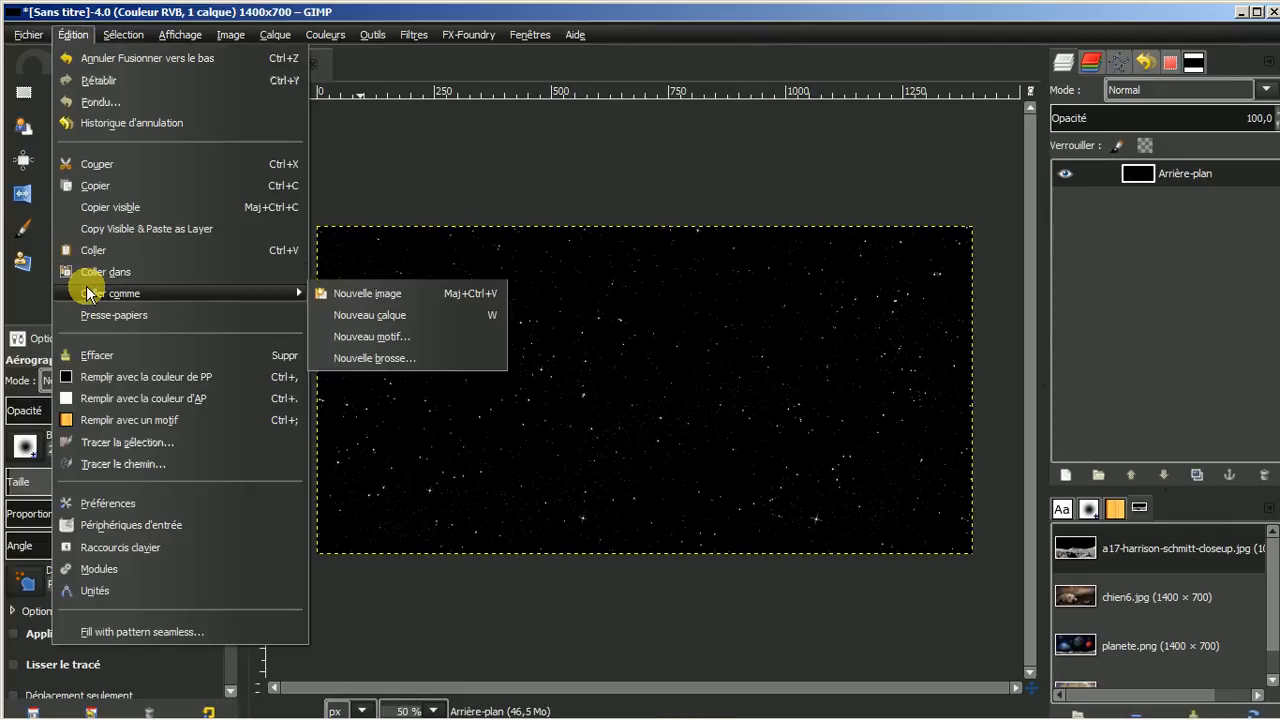
{"action": "left_click", "coordinate": [338, 314]}
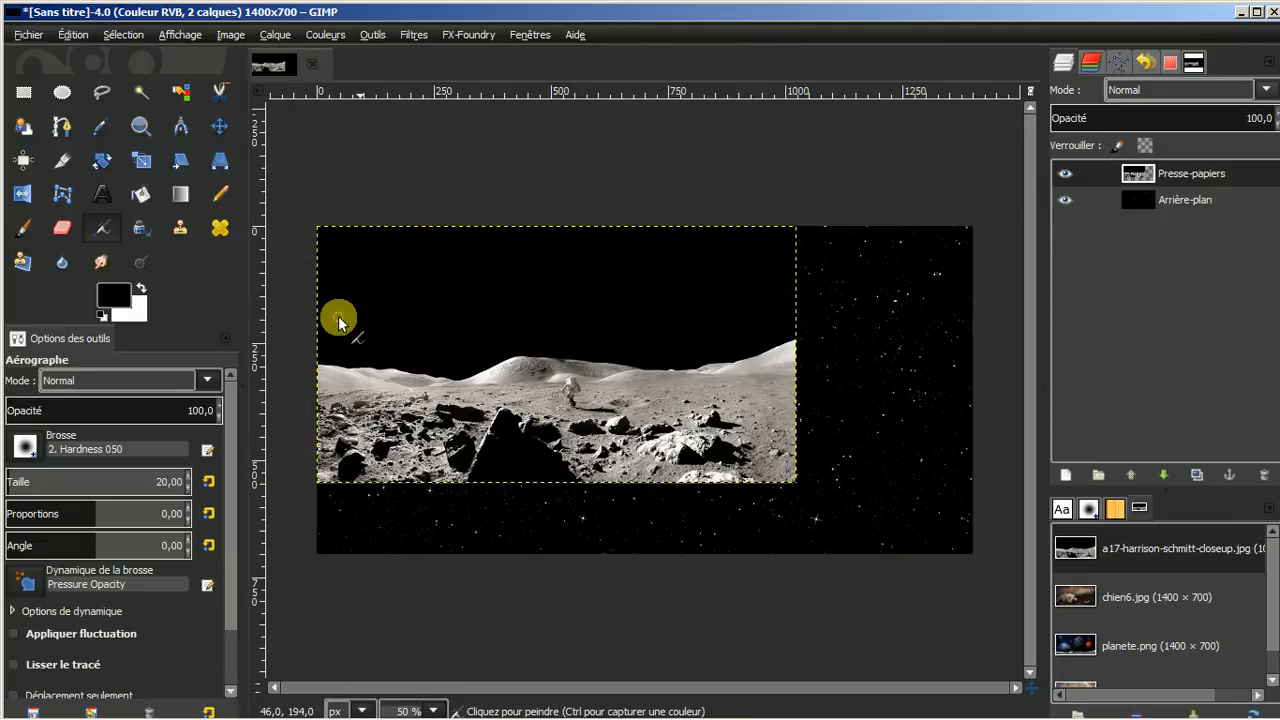
Delete the black sky from the moon layer using a contiguous selection with threshold 15, and clear the selection.
{"action": "right_click", "coordinate": [1195, 176]}
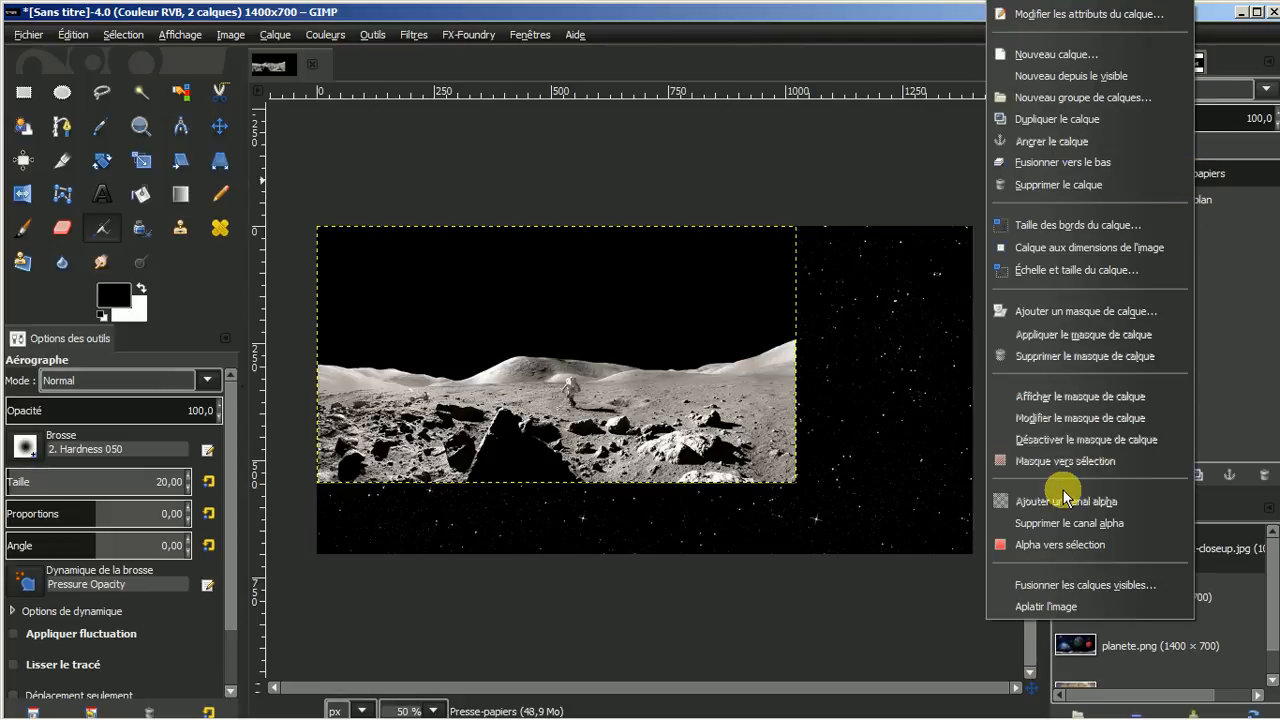
{"action": "left_click", "coordinate": [912, 147]}
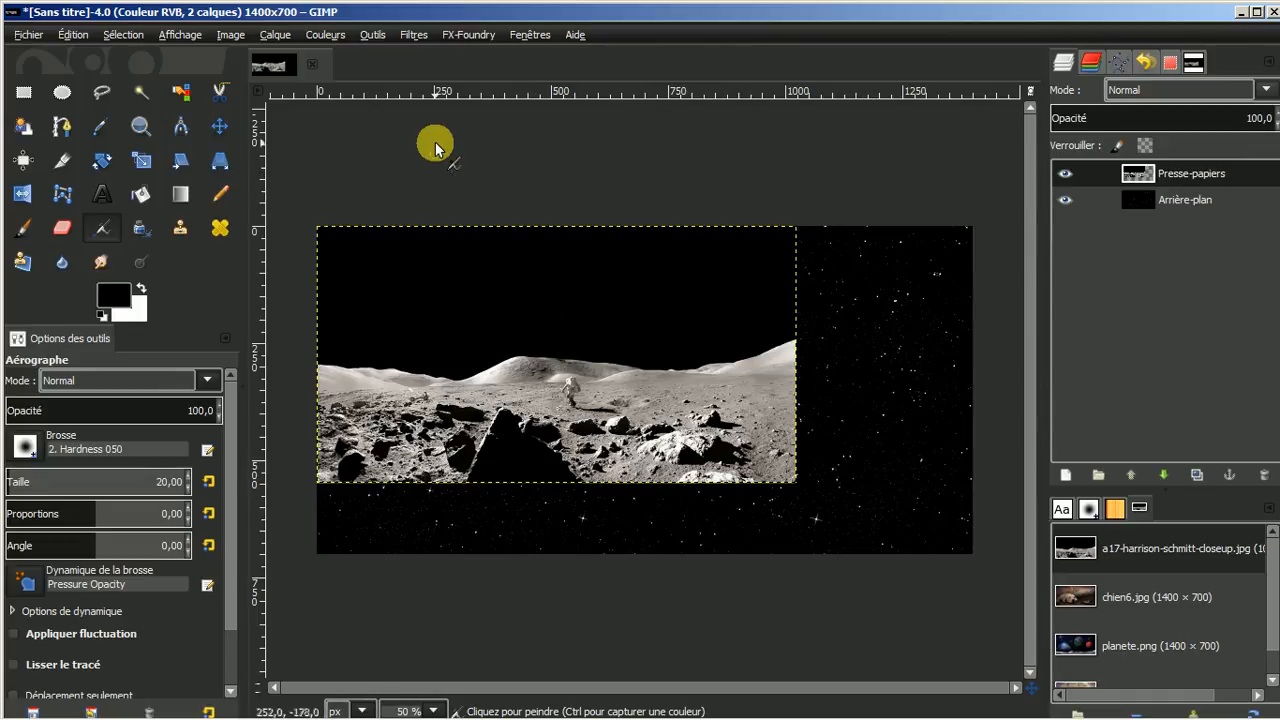
{"action": "left_click", "coordinate": [140, 94]}
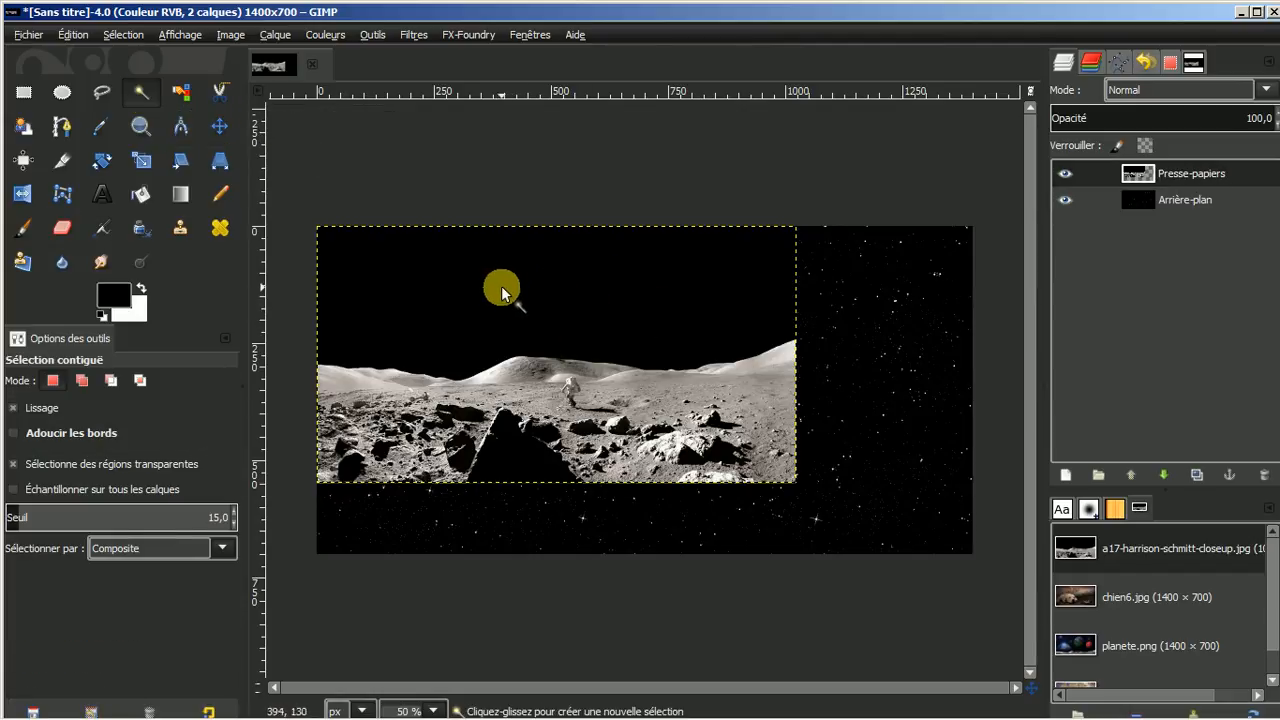
{"action": "left_click", "coordinate": [571, 288]}
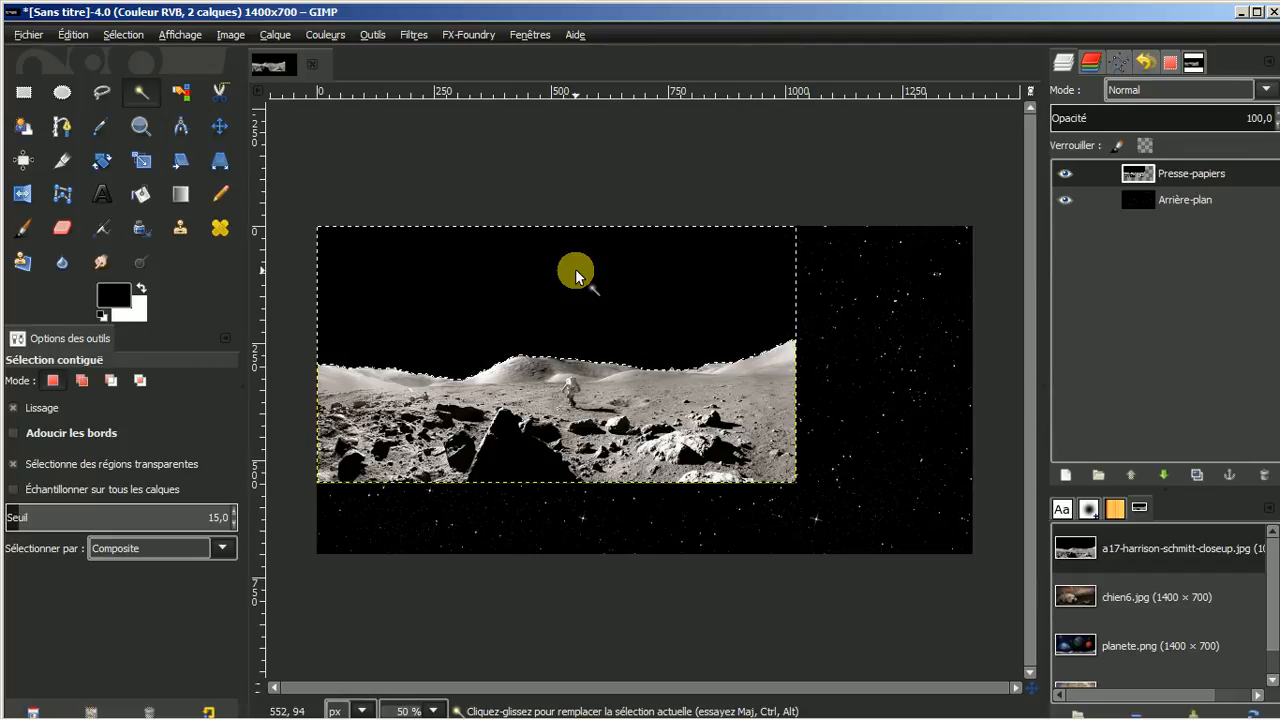
{"action": "key", "text": "Delete"}
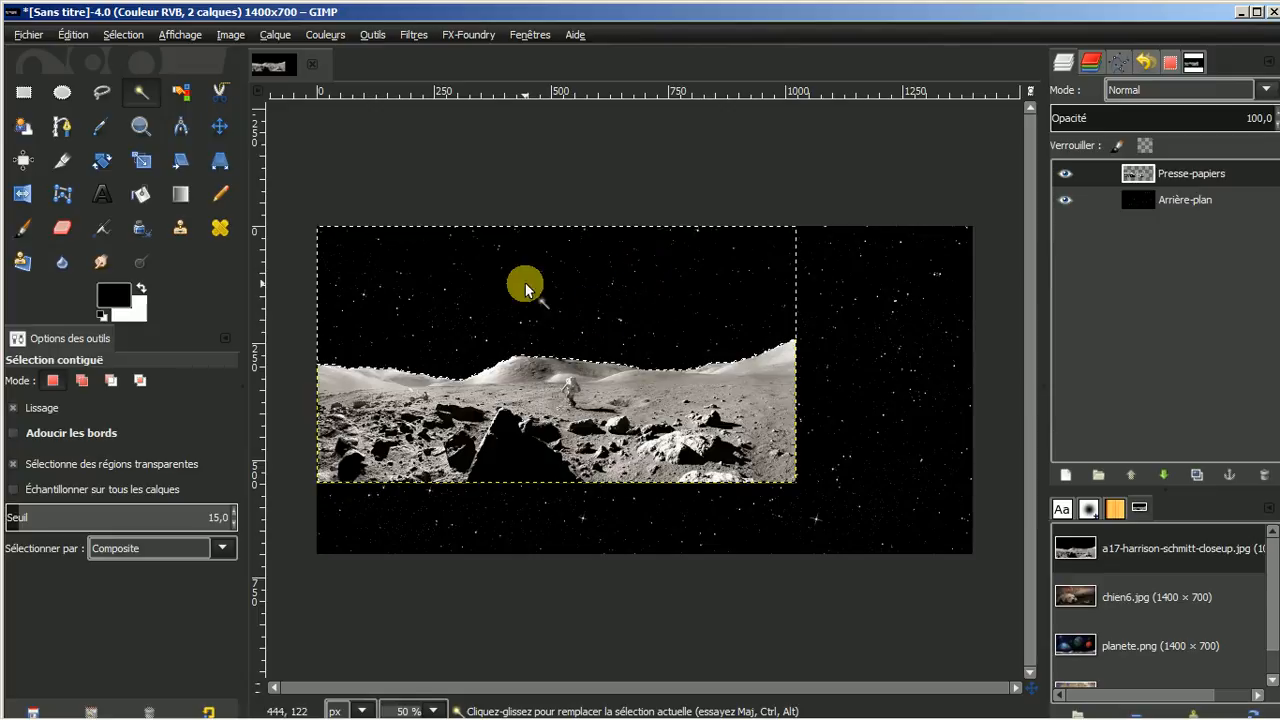
{"action": "left_click", "coordinate": [123, 40]}
{"action": "left_click", "coordinate": [120, 77]}
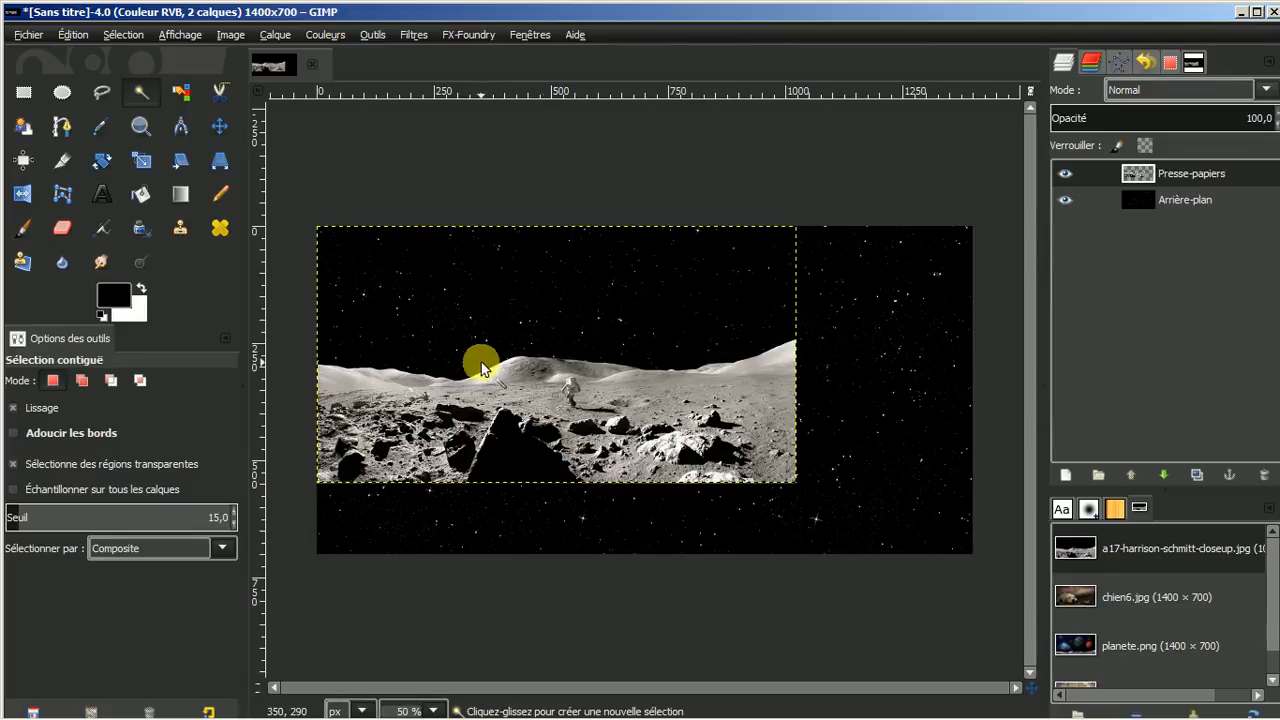
Move the moon layer, with Déplacer le calque actif enabled, to the bottom centre of the image so its lower part extends past the canvas.
{"action": "left_click", "coordinate": [222, 125]}
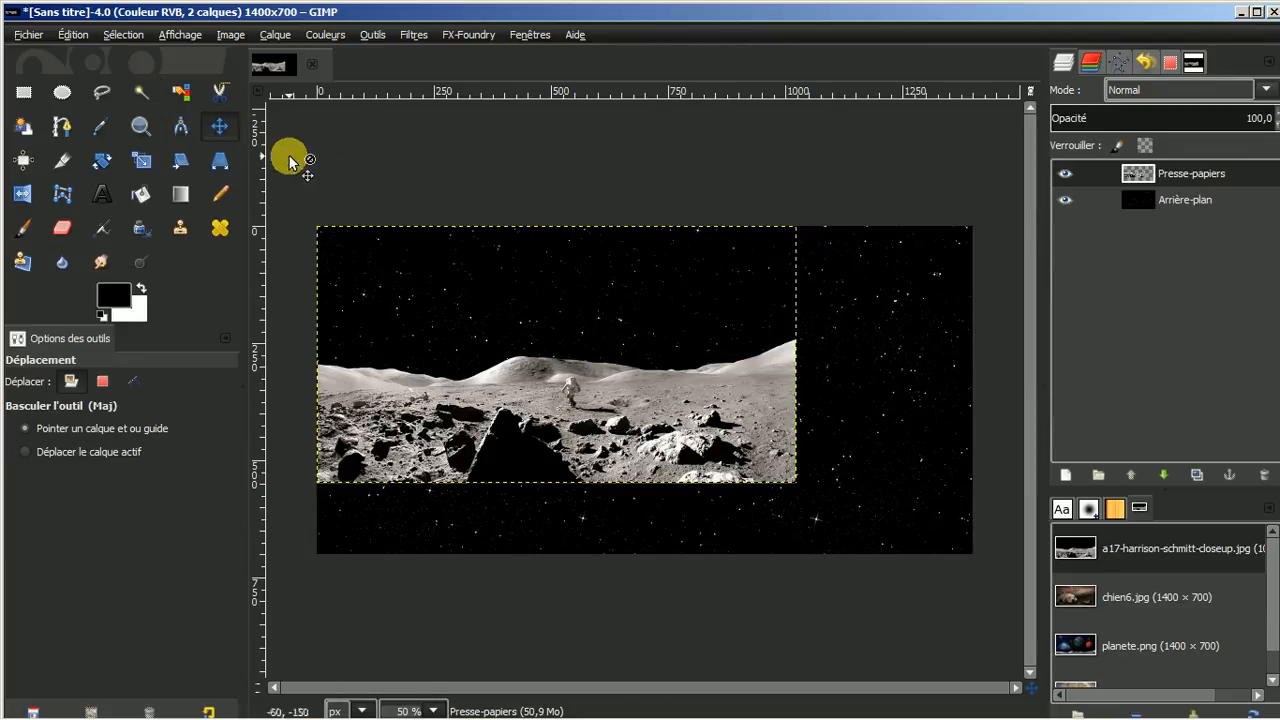
{"action": "left_click", "coordinate": [25, 455]}
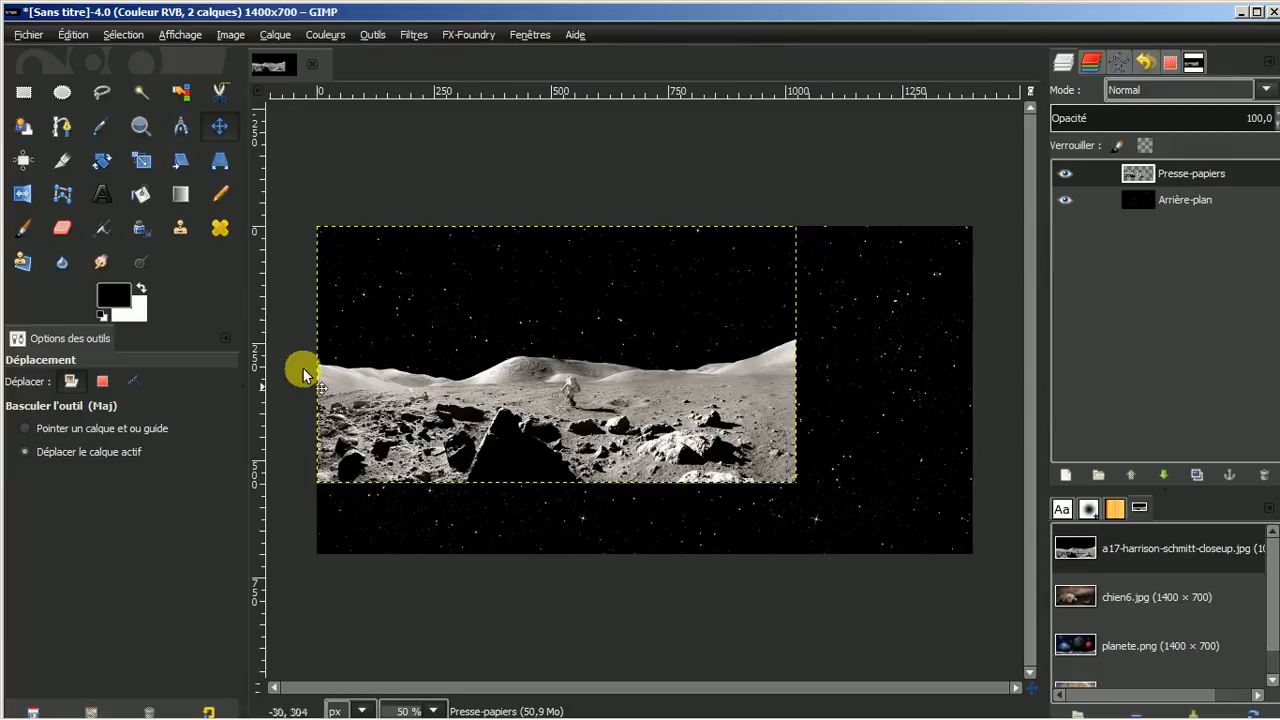
{"action": "left_click_drag", "start_coordinate": [593, 332], "coordinate": [687, 446]}
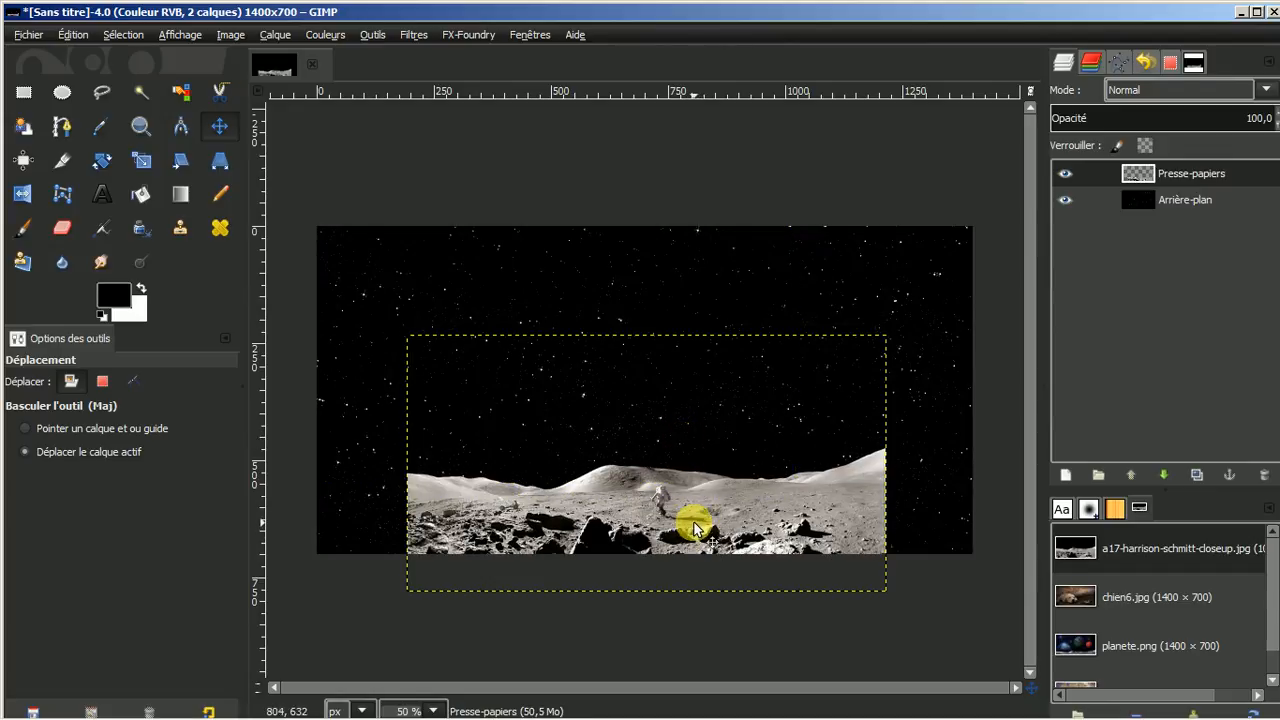
{"action": "left_click_drag", "start_coordinate": [697, 485], "coordinate": [699, 514]}
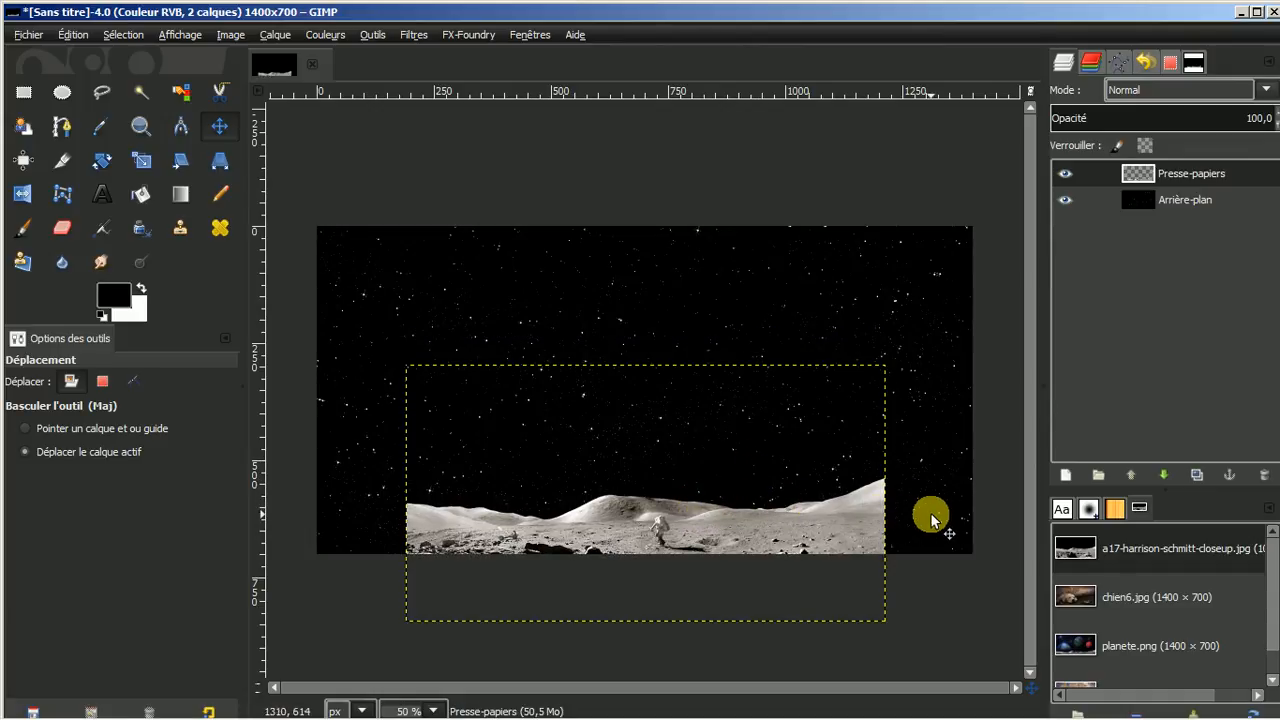
Scale the moon layer to 1442 × 529 px, stretching both sides just past the canvas edges.
{"action": "left_click", "coordinate": [142, 160]}
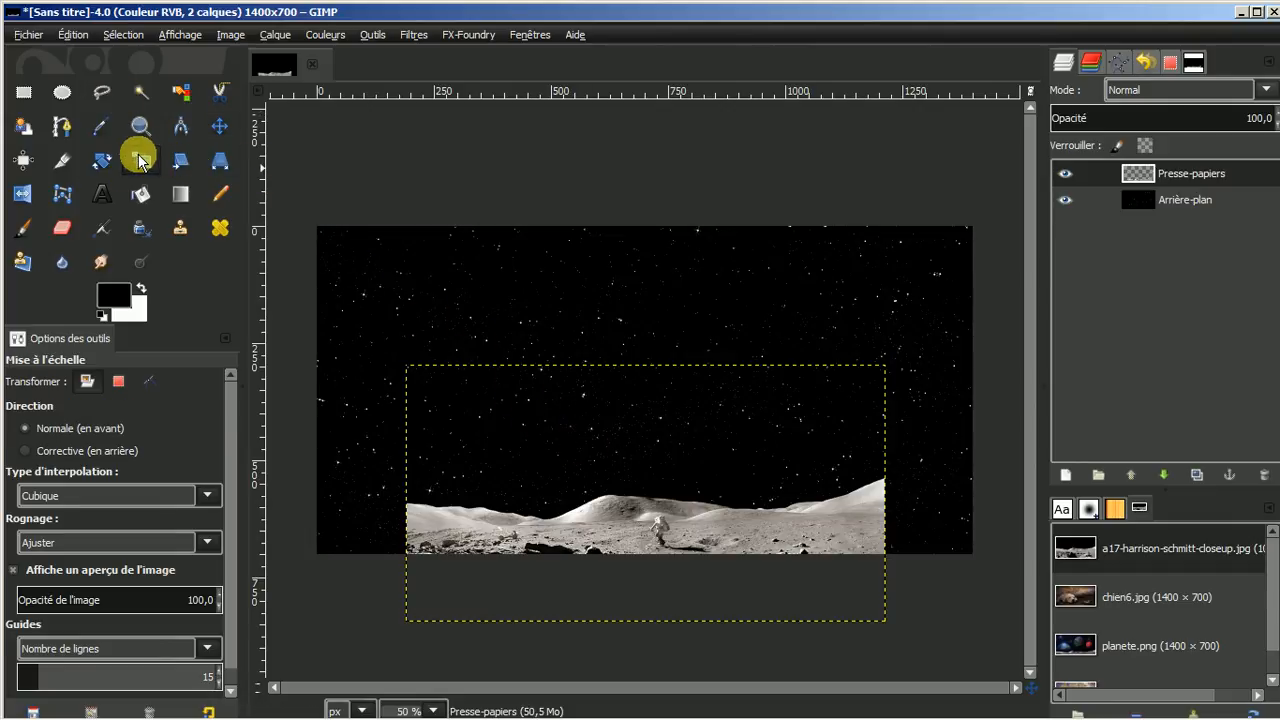
{"action": "left_click", "coordinate": [624, 440]}
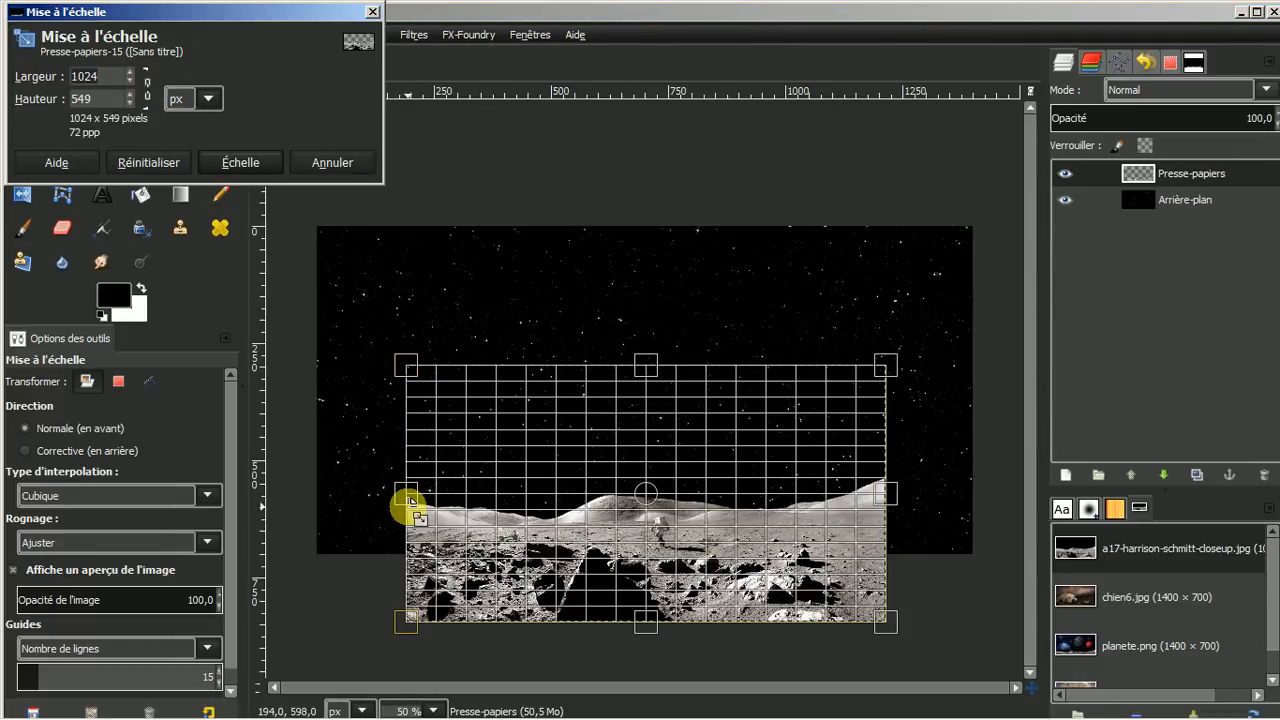
{"action": "left_click_drag", "start_coordinate": [408, 500], "coordinate": [307, 492]}
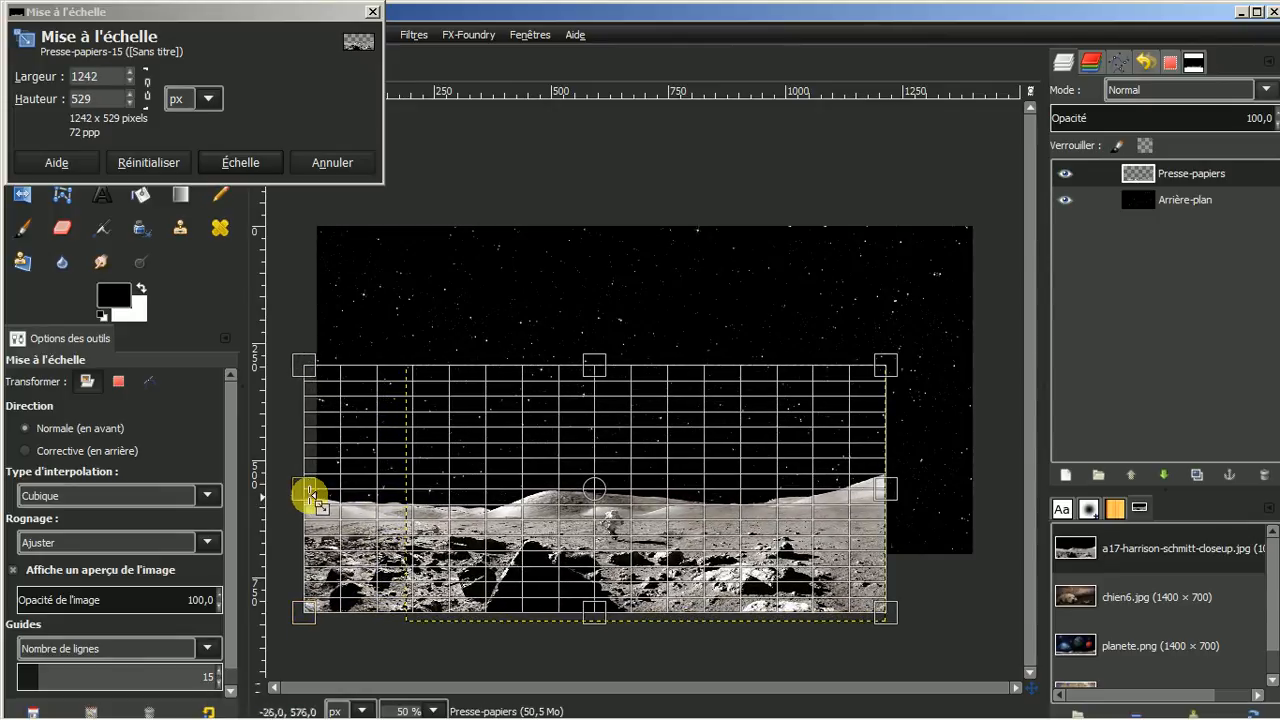
{"action": "left_click_drag", "start_coordinate": [887, 494], "coordinate": [983, 491]}
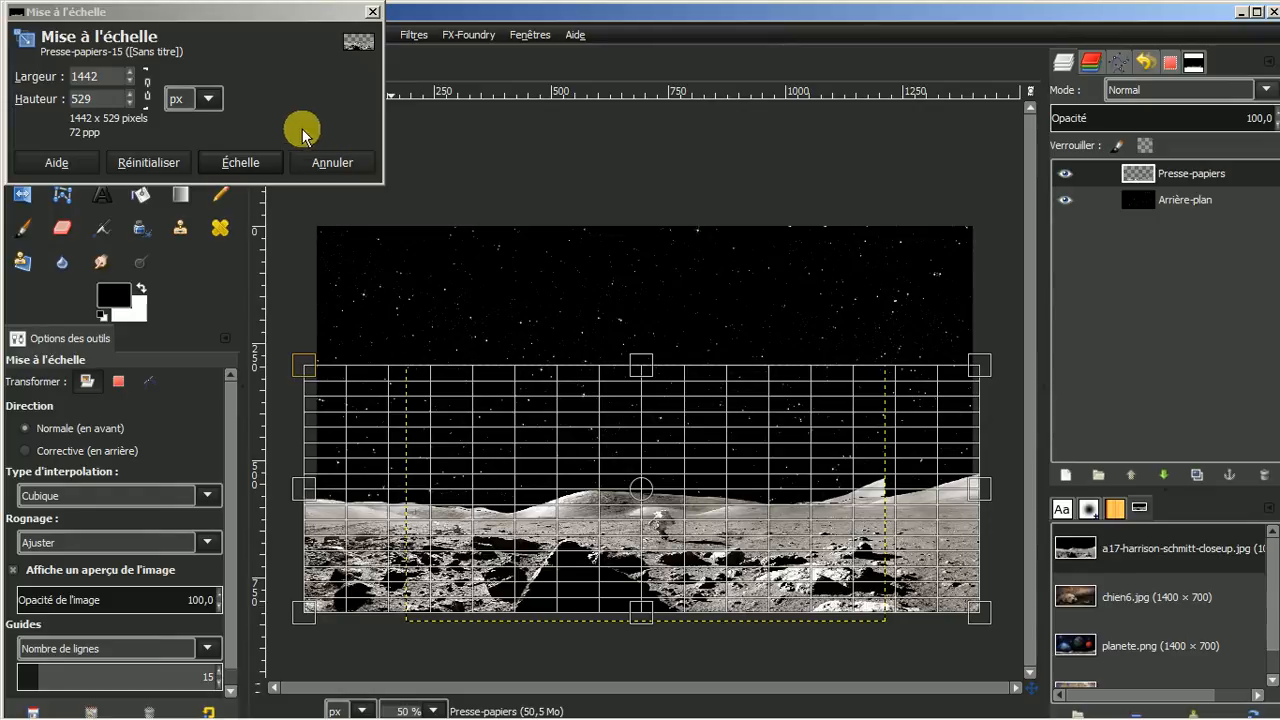
{"action": "left_click", "coordinate": [240, 162]}
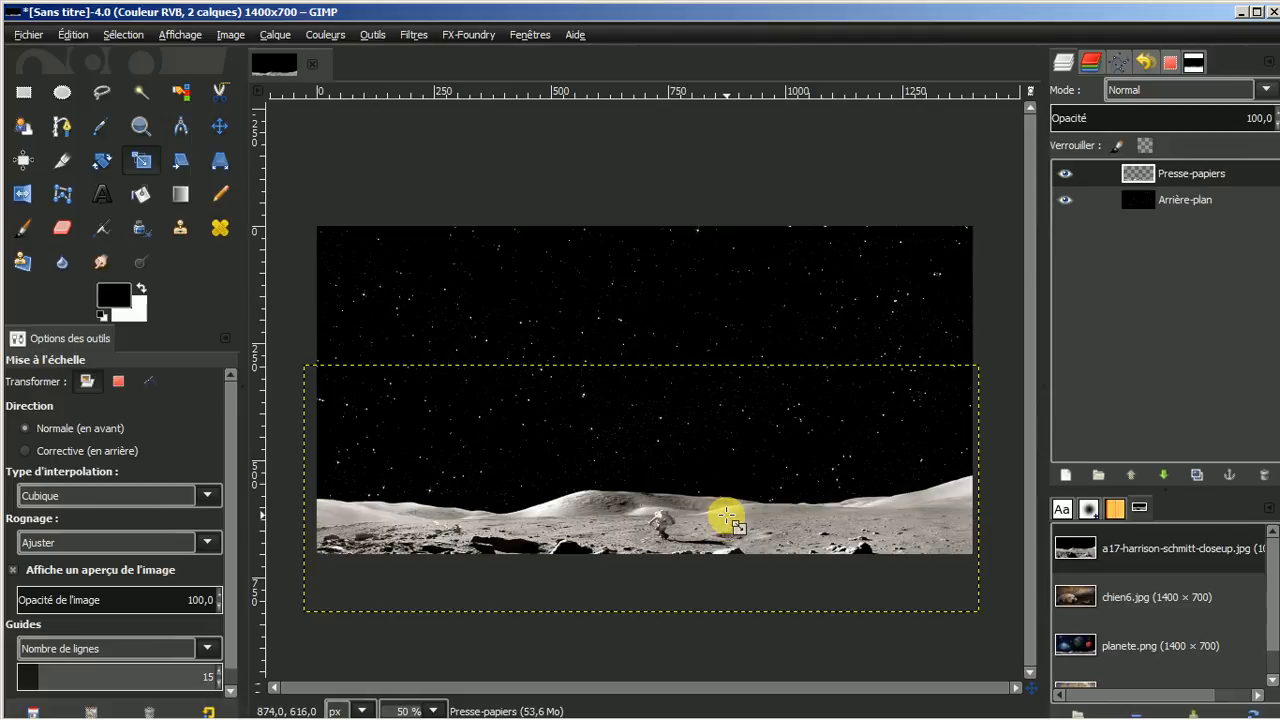
Move the moon layer slightly down and resize its bounds to the image dimensions.
{"action": "left_click", "coordinate": [220, 127]}
{"action": "left_click_drag", "start_coordinate": [735, 470], "coordinate": [736, 479]}
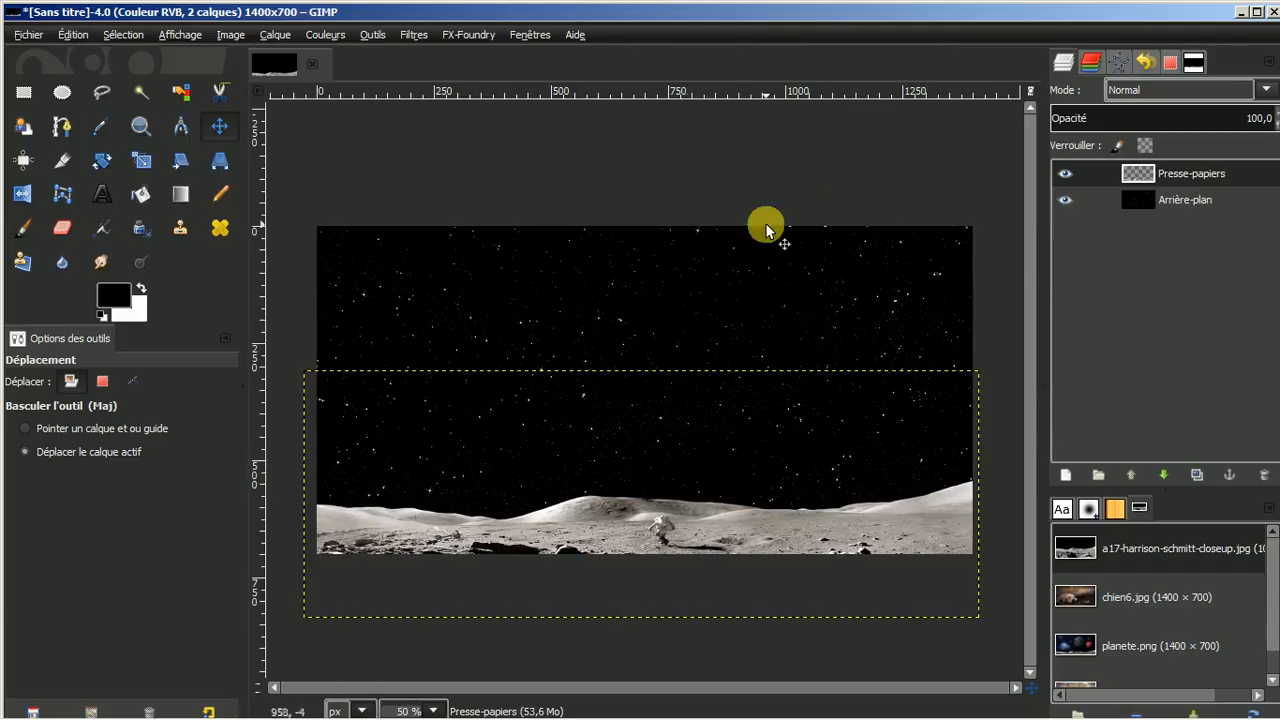
{"action": "right_click", "coordinate": [1176, 180]}
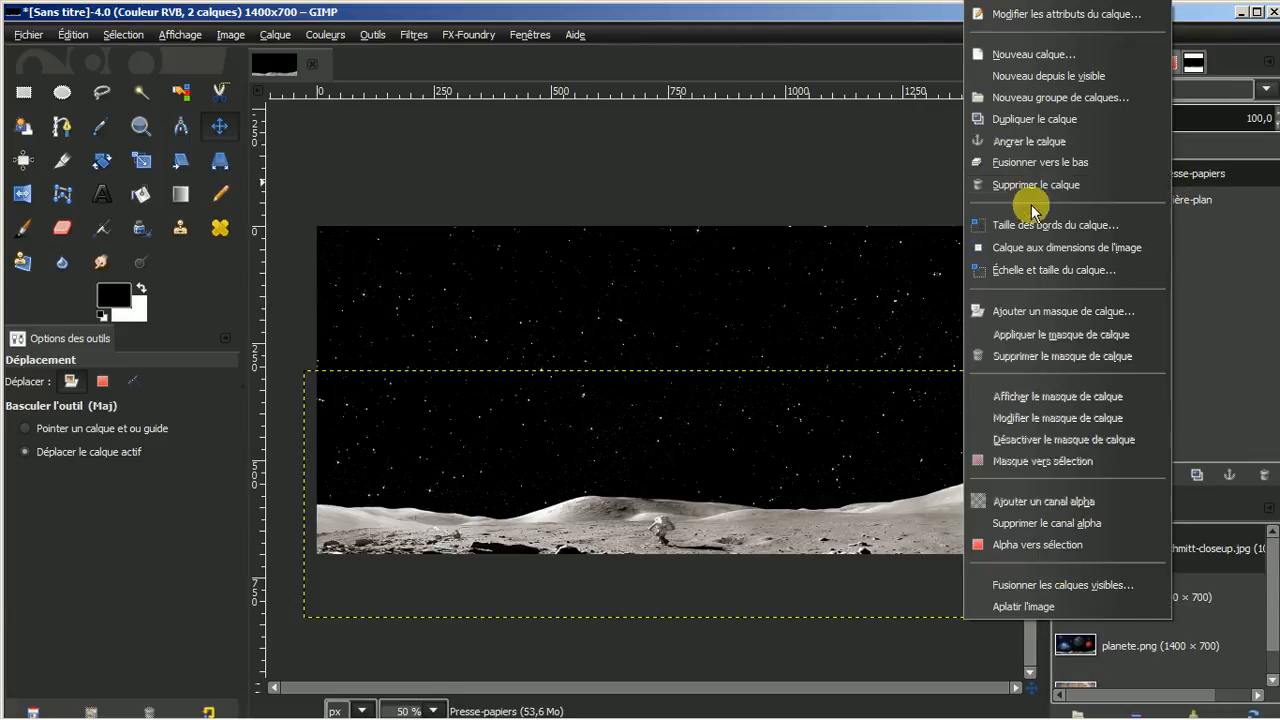
{"action": "left_click", "coordinate": [1034, 252]}
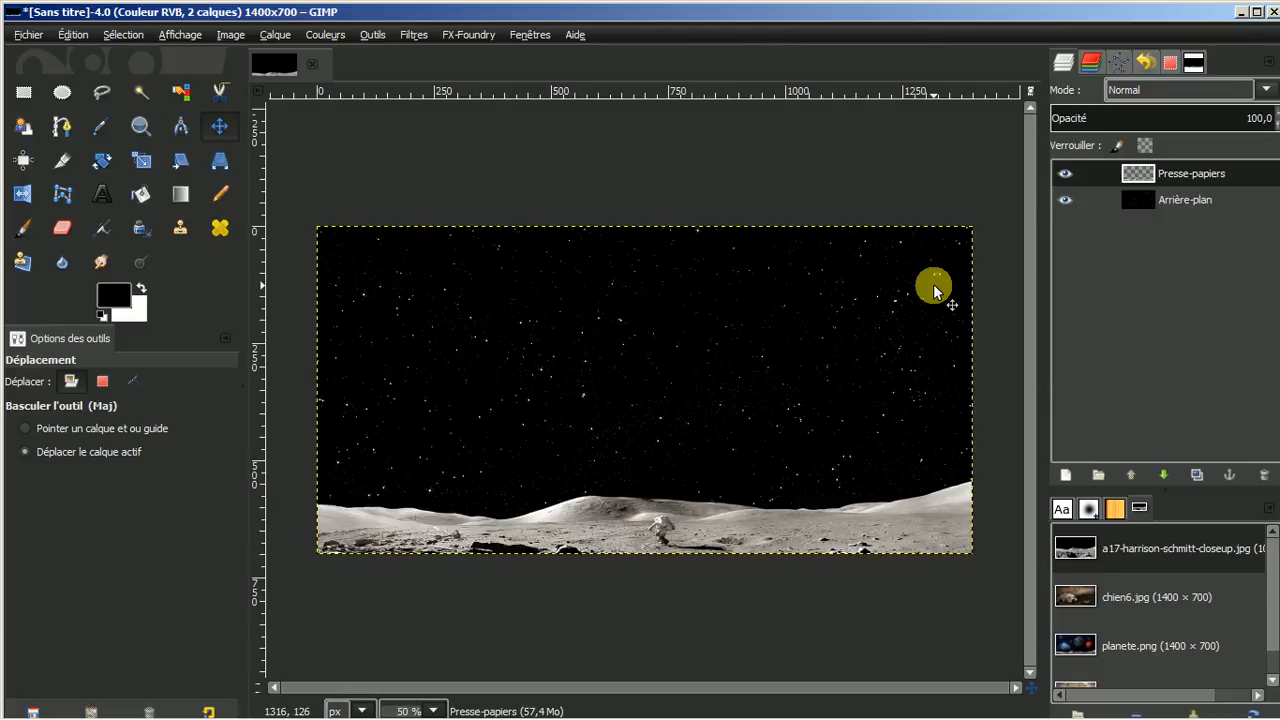
Add a 1400 × 700 px transparent layer and make a circular 500 × 500 px selection at position 36, 366, using fixed proportions.
{"action": "left_click", "coordinate": [1065, 475]}
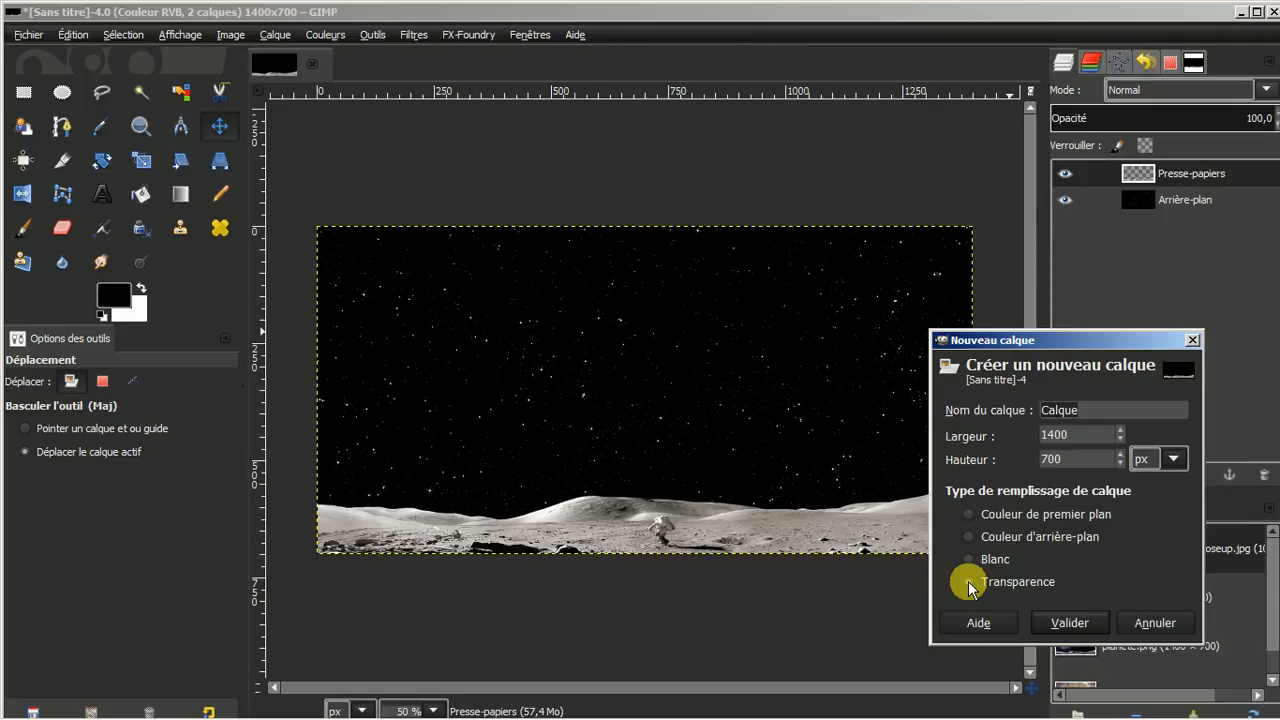
{"action": "left_click", "coordinate": [1069, 625]}
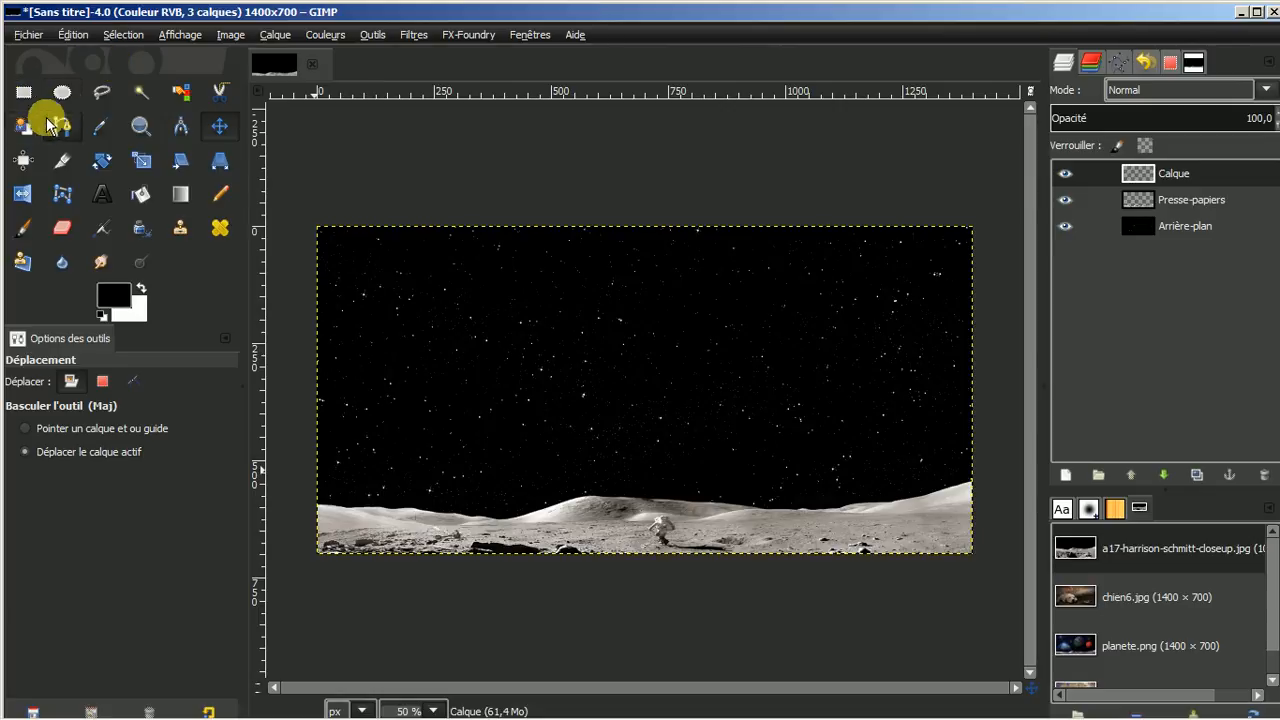
{"action": "left_click", "coordinate": [64, 94]}
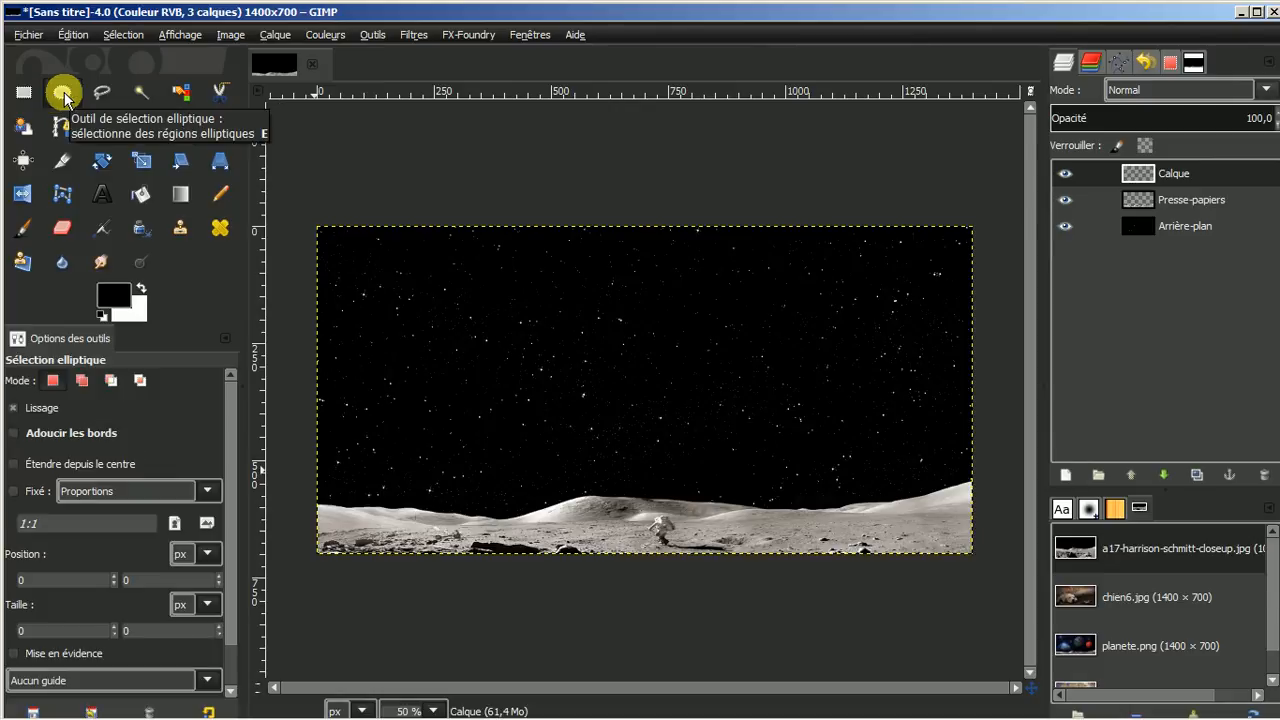
{"action": "left_click", "coordinate": [13, 491]}
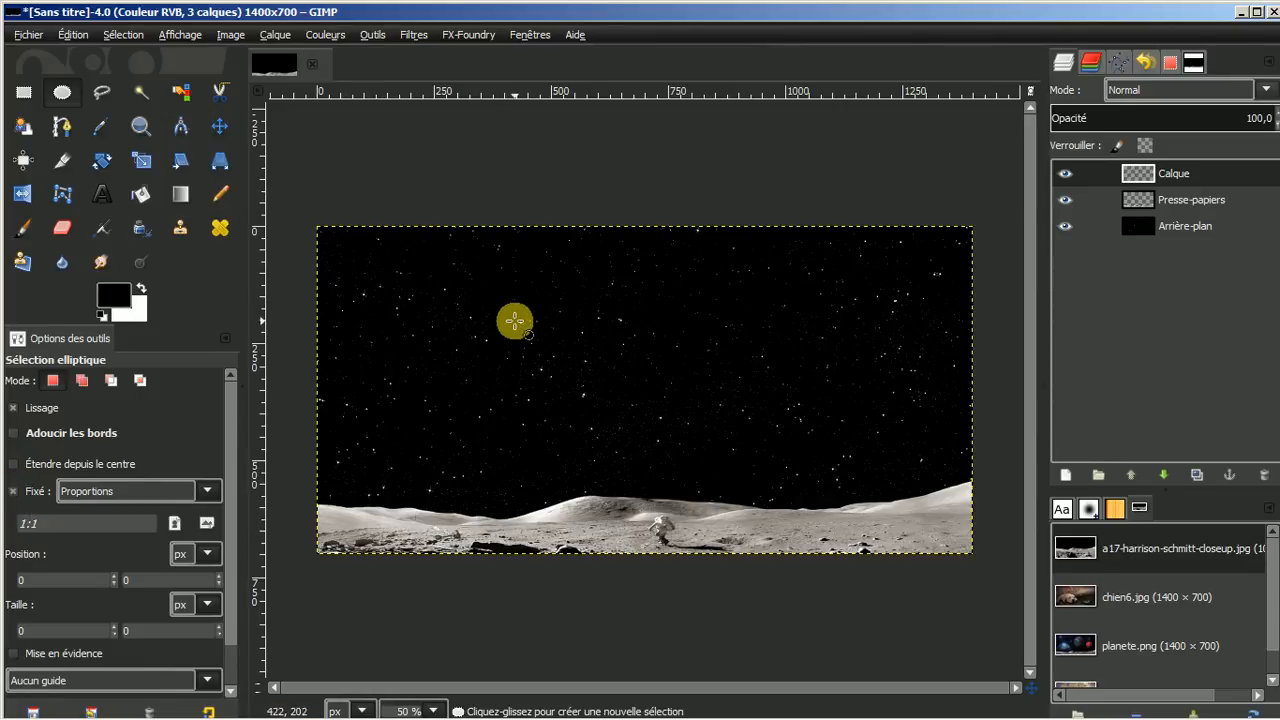
{"action": "left_click_drag", "start_coordinate": [483, 302], "coordinate": [718, 531]}
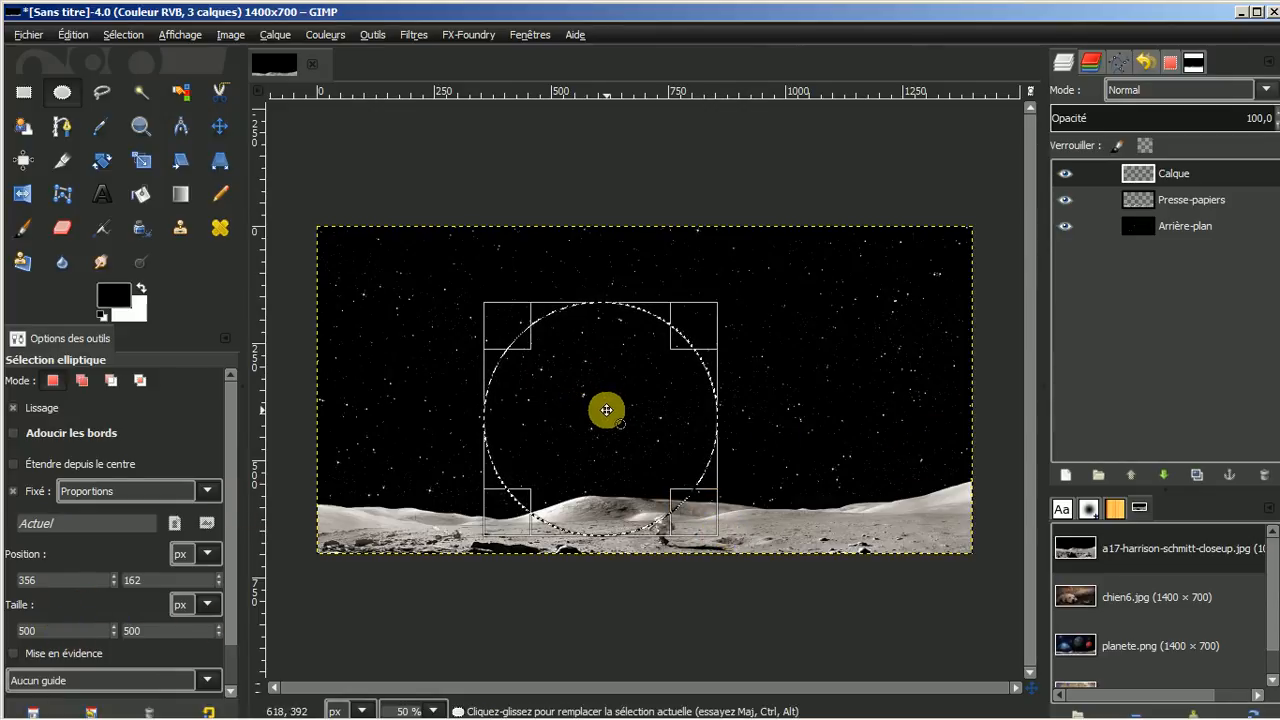
{"action": "left_click_drag", "start_coordinate": [606, 410], "coordinate": [456, 506]}
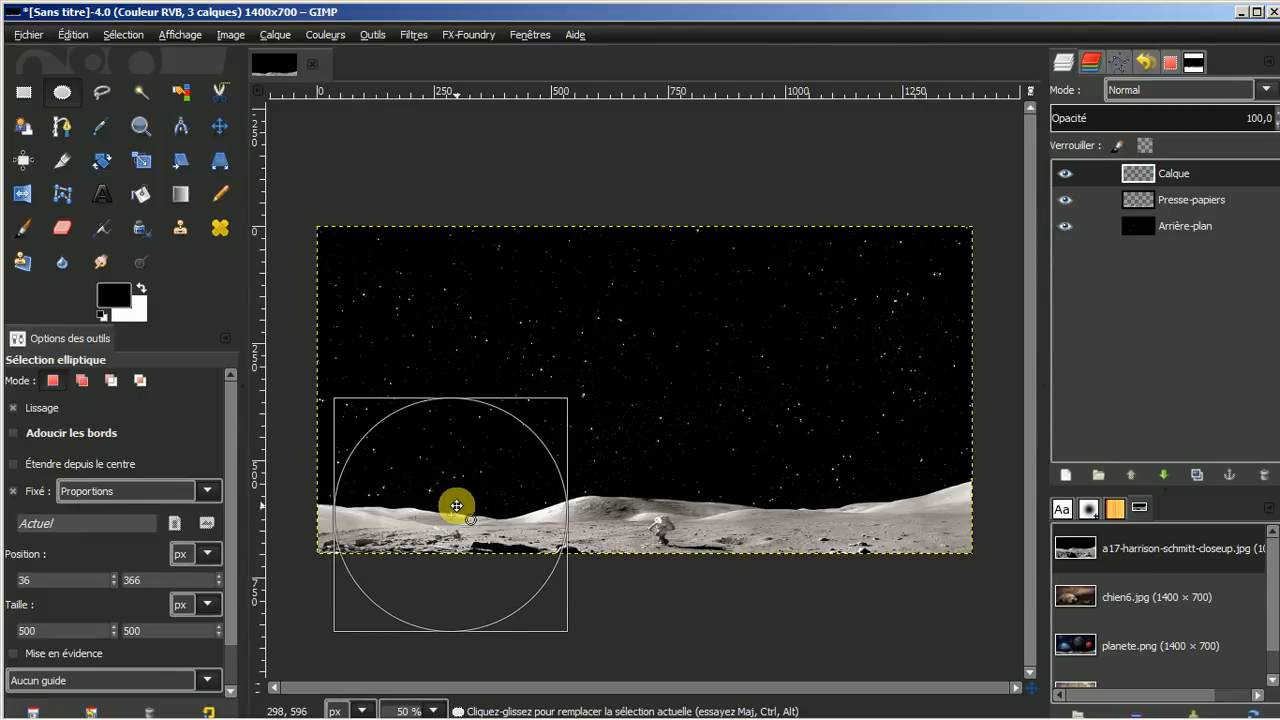
{"action": "left_click_drag", "start_coordinate": [456, 506], "coordinate": [456, 506]}
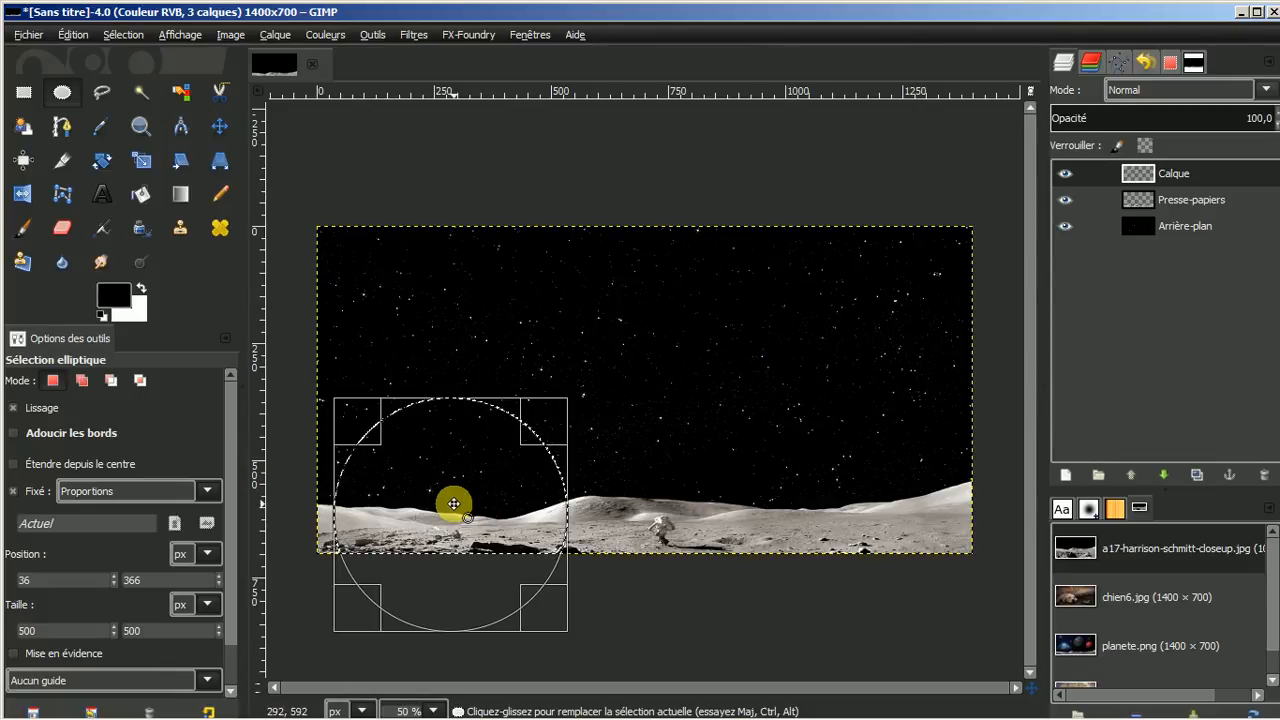
{"action": "left_click", "coordinate": [454, 504]}
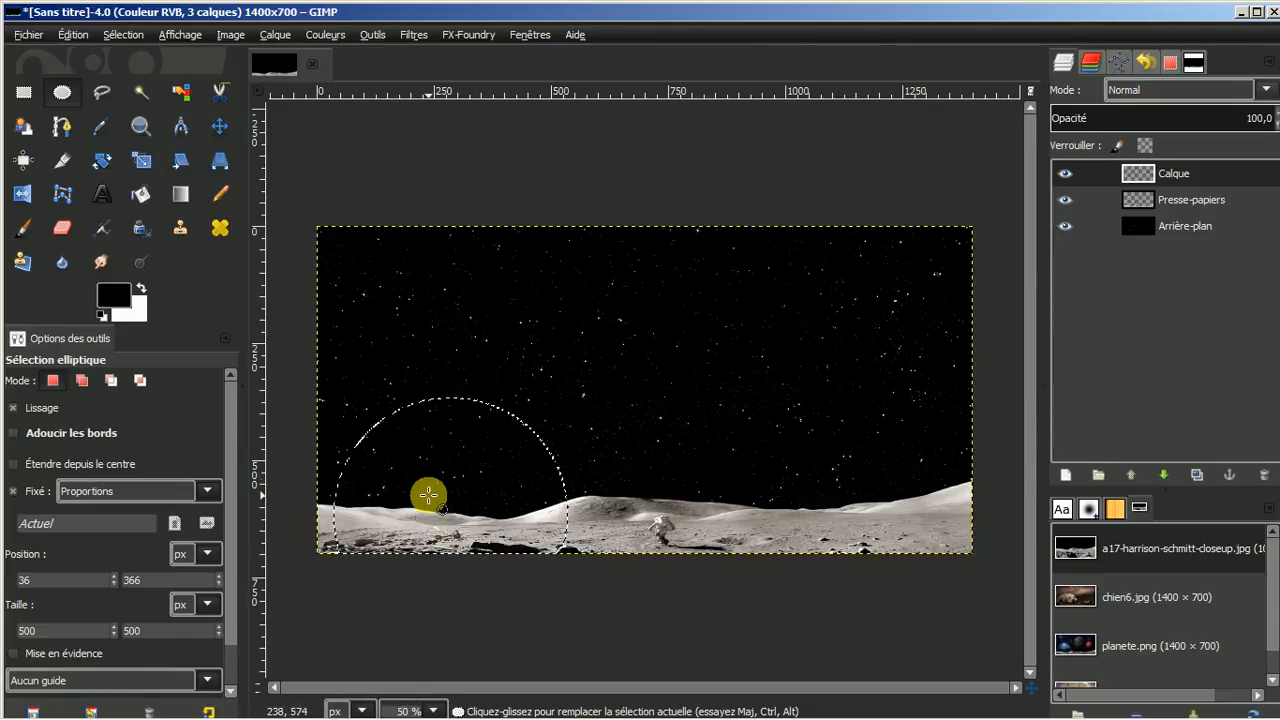
Fill the whole circular selection with the black foreground colour on the new layer, and clear the selection.
{"action": "left_click", "coordinate": [141, 192]}
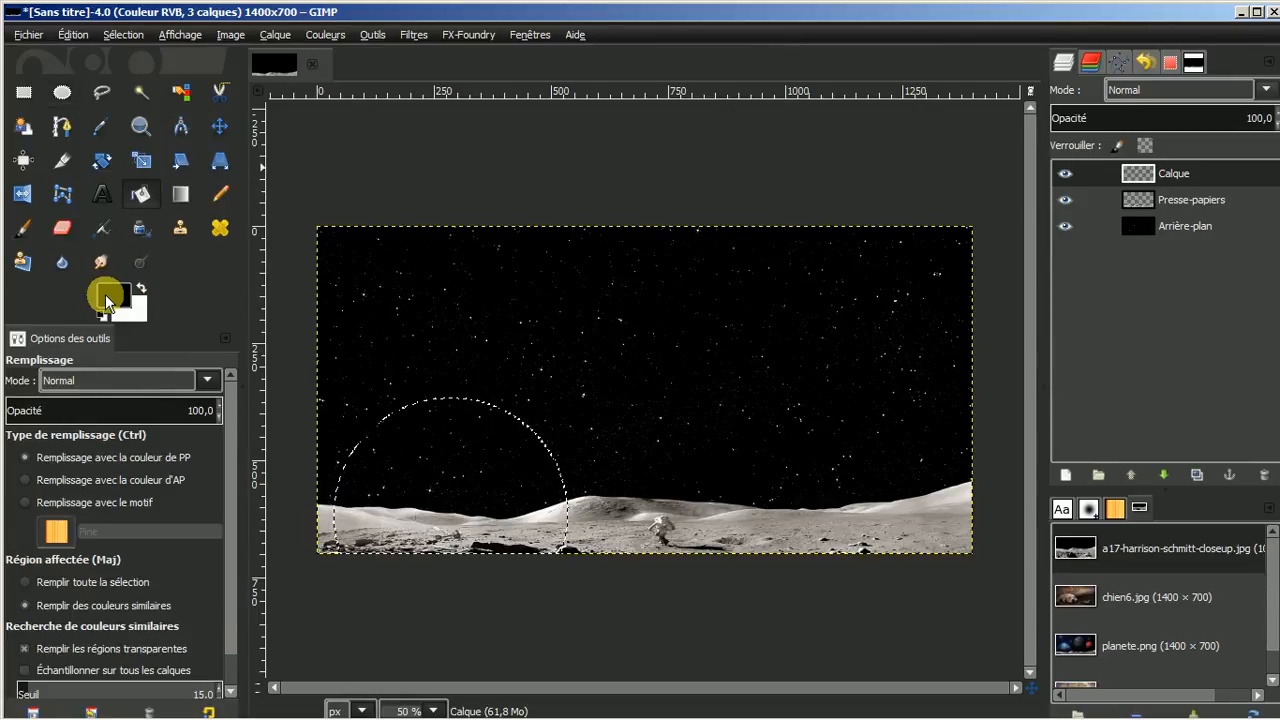
{"action": "left_click", "coordinate": [25, 583]}
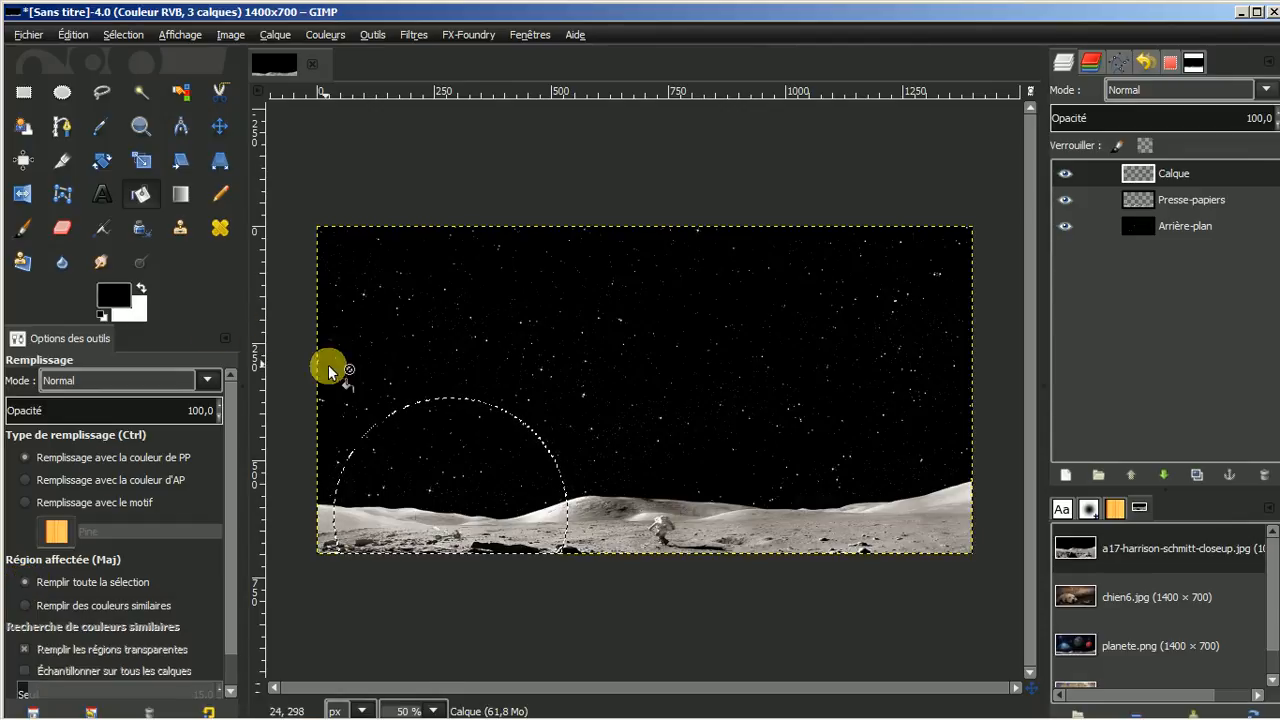
{"action": "left_click", "coordinate": [460, 472]}
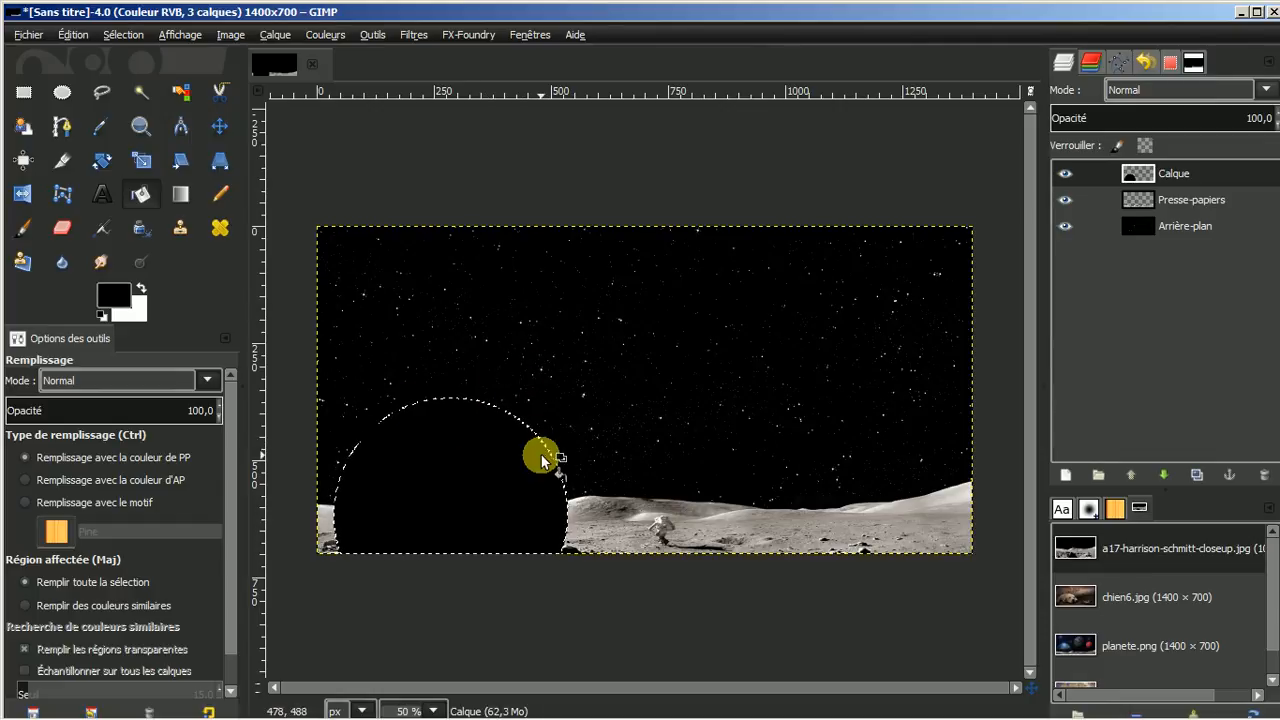
{"action": "left_click", "coordinate": [121, 36]}
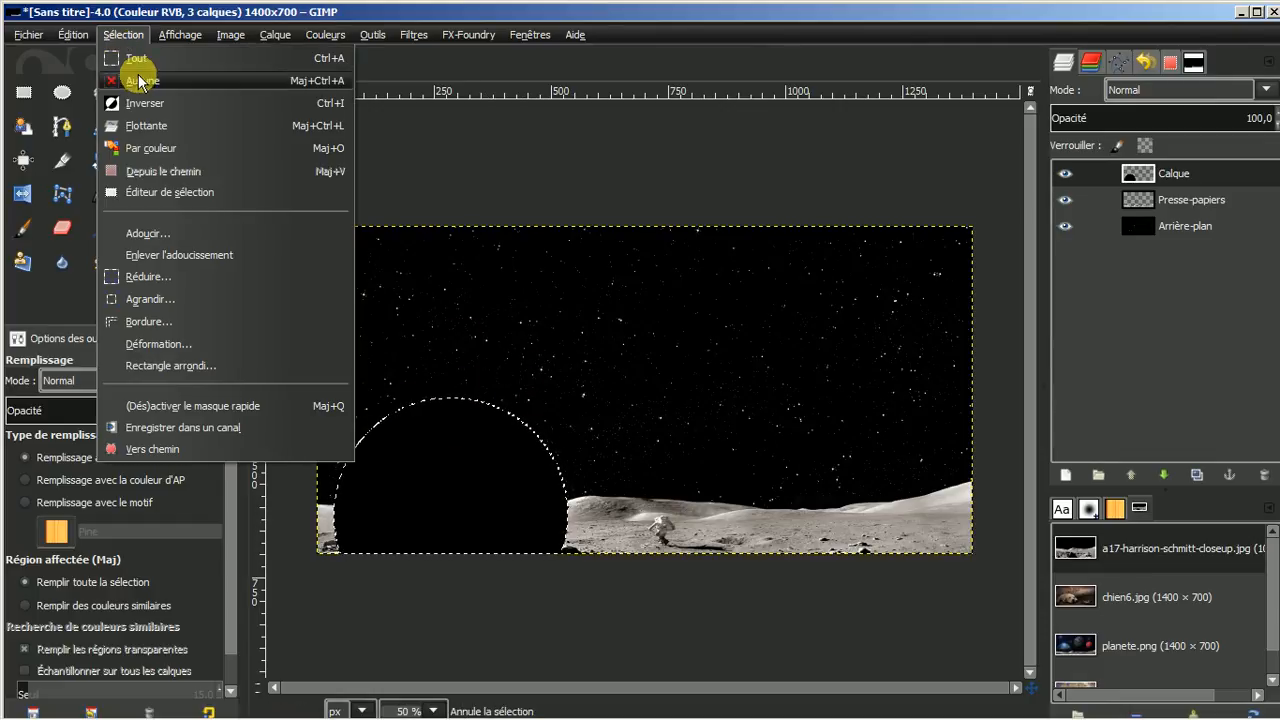
{"action": "left_click", "coordinate": [135, 80]}
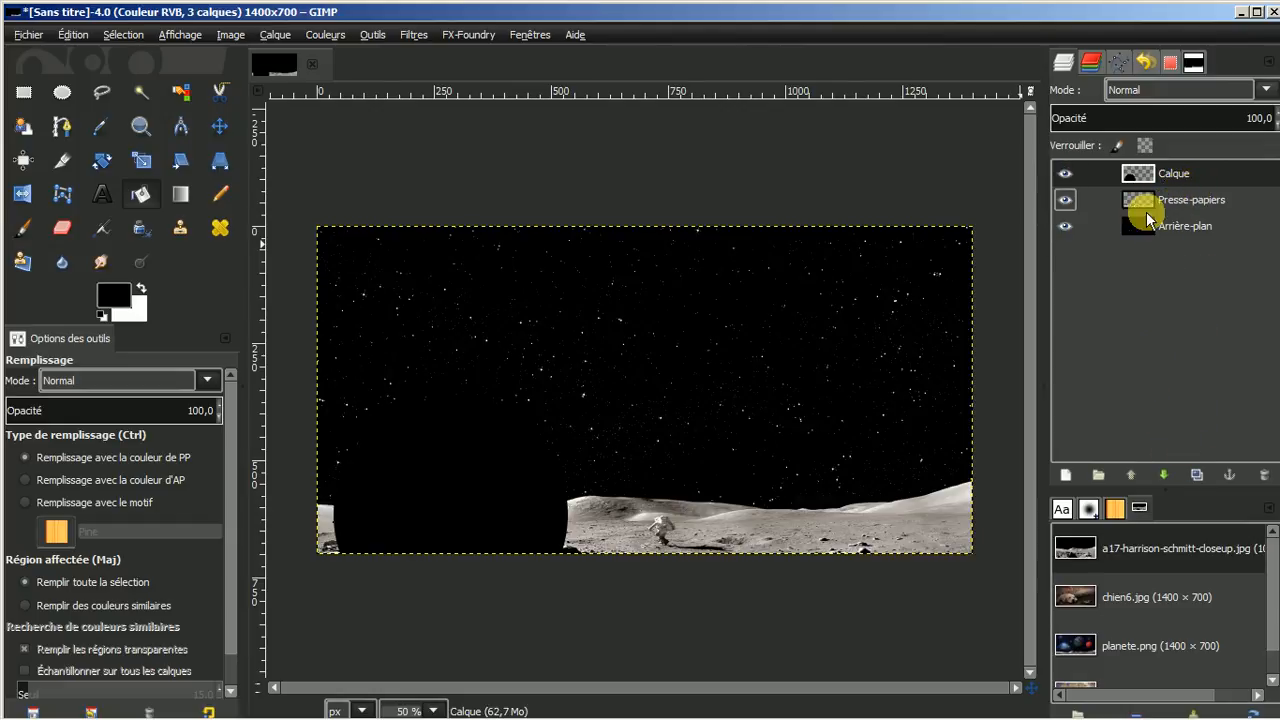
Lower the black disc layer beneath the moon layer and raise it back to the top of the stack.
{"action": "left_click", "coordinate": [1157, 475]}
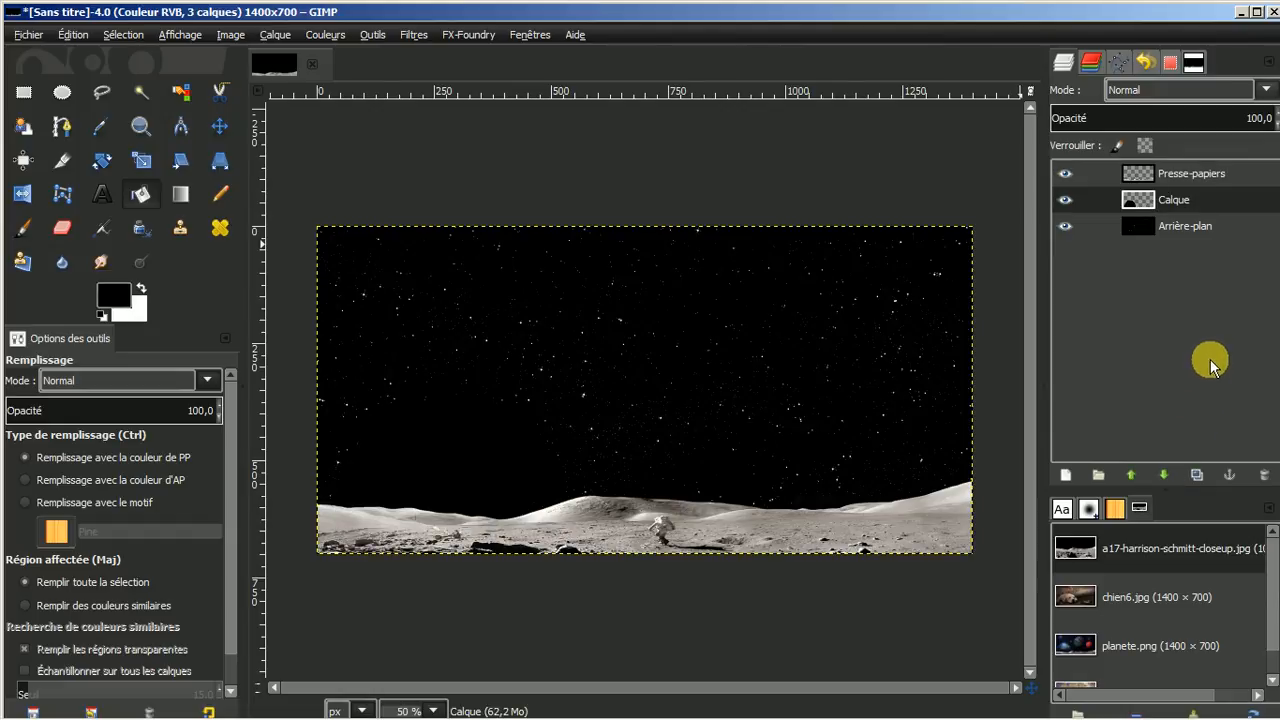
{"action": "left_click", "coordinate": [1132, 476]}
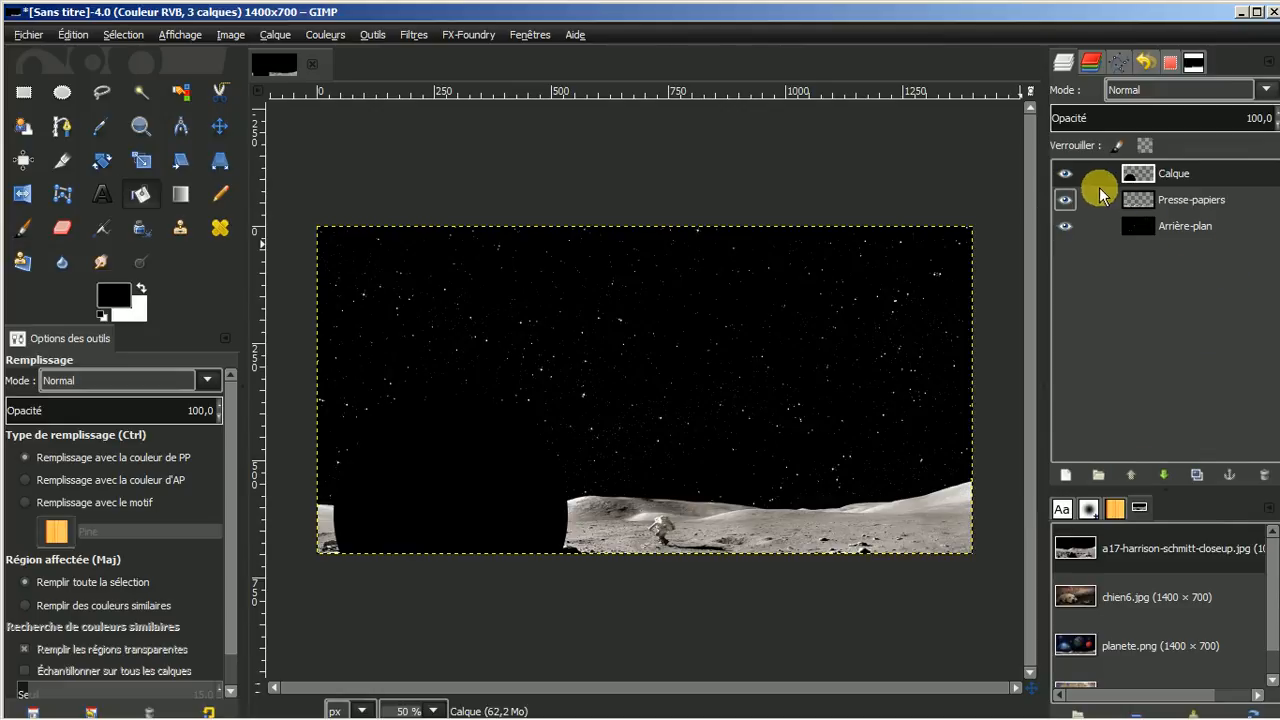
Rename the Presse-papiers layer as sol.
{"action": "left_click", "coordinate": [1182, 204]}
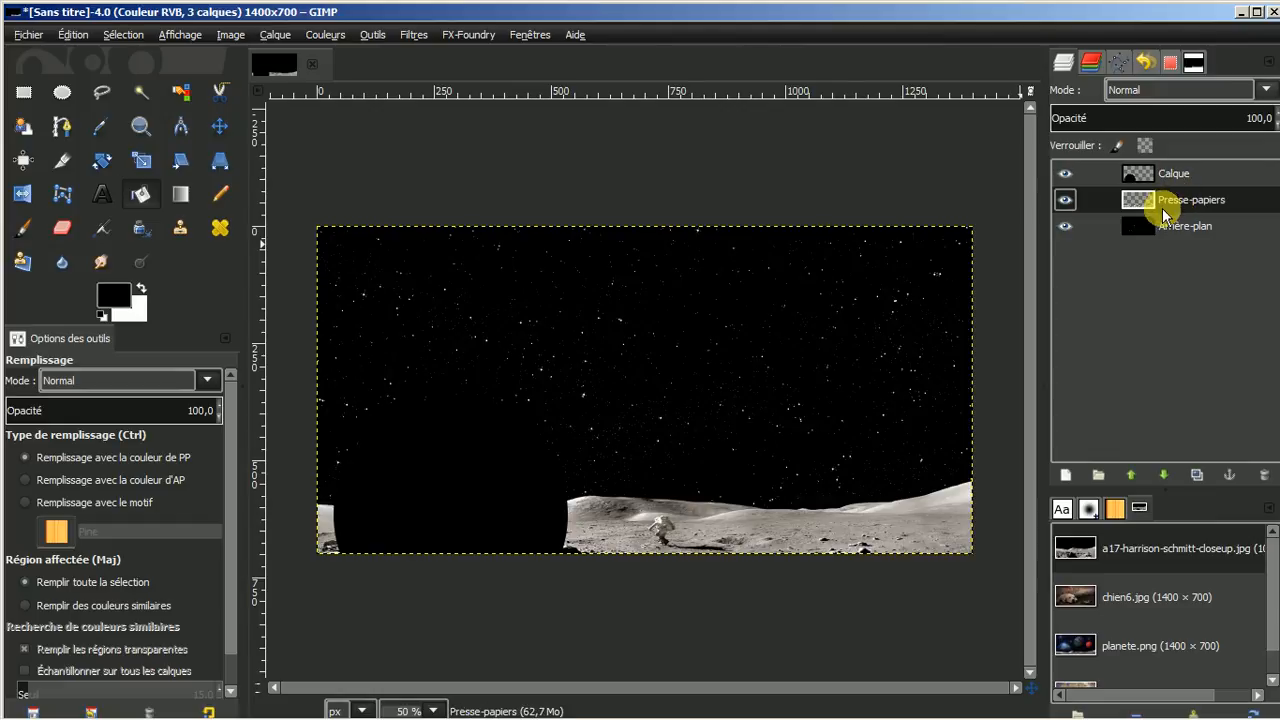
{"action": "double_click", "coordinate": [1183, 202]}
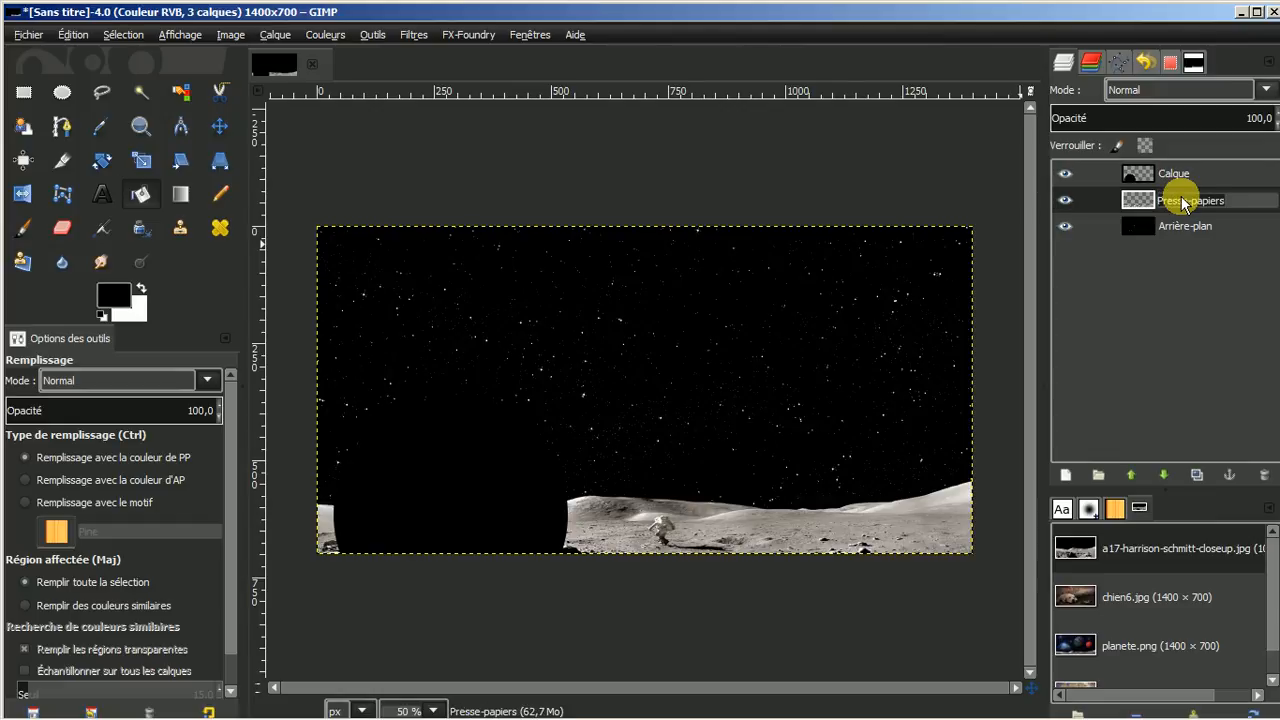
{"action": "type", "text": "sol"}
{"action": "key", "text": "Return"}
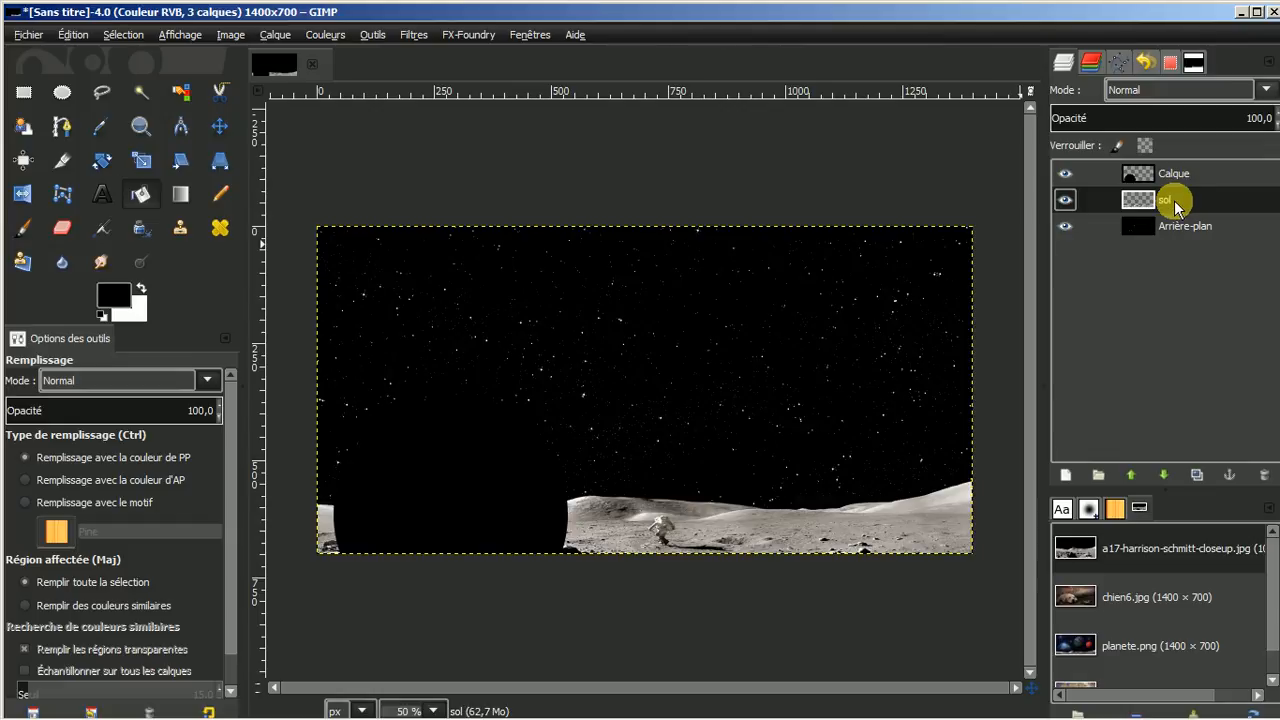
Select the opaque area of the sol layer, delete it from the black disc on the Calque layer, and clear the selection.
{"action": "right_click", "coordinate": [1176, 205]}
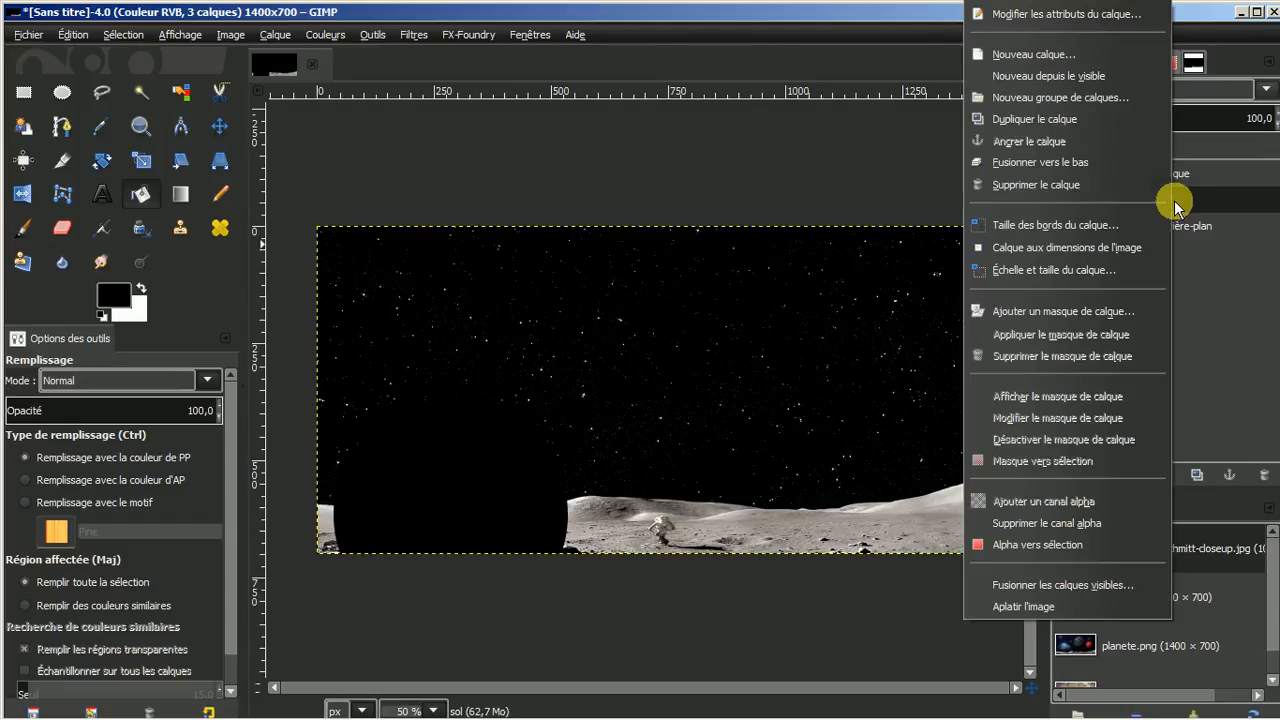
{"action": "left_click", "coordinate": [1047, 545]}
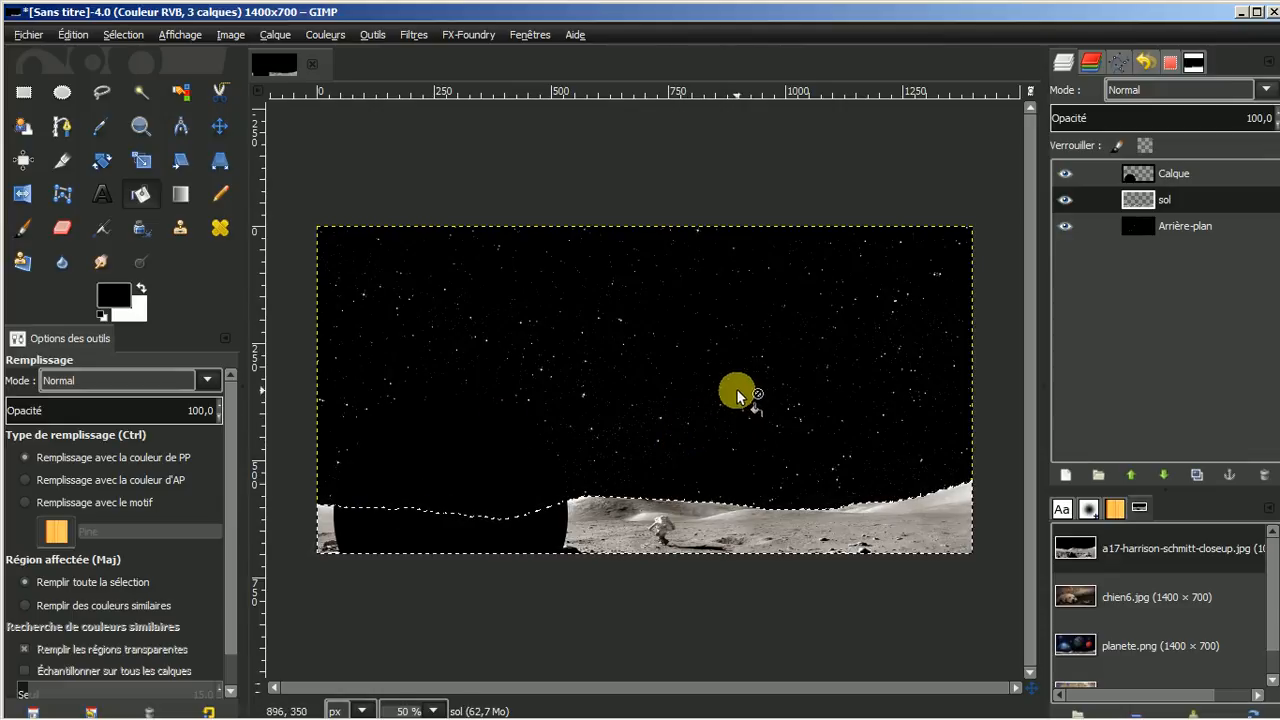
{"action": "left_click", "coordinate": [1160, 176]}
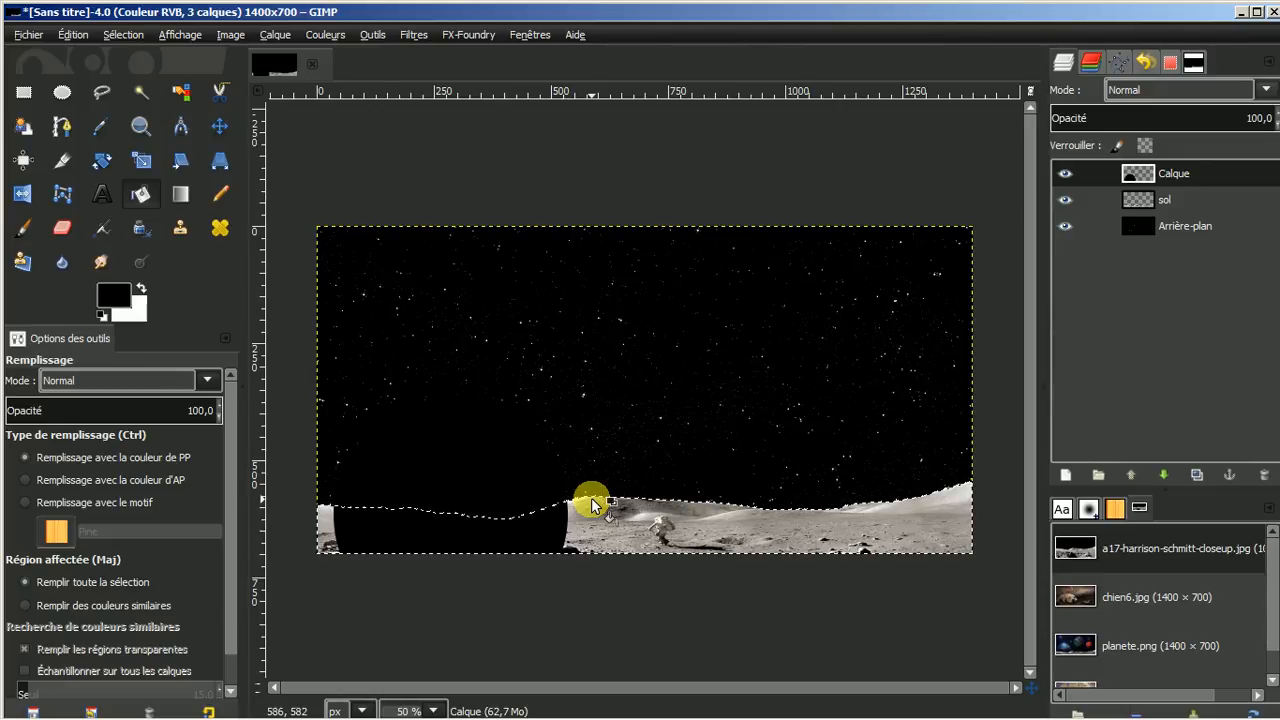
{"action": "key", "text": "Delete"}
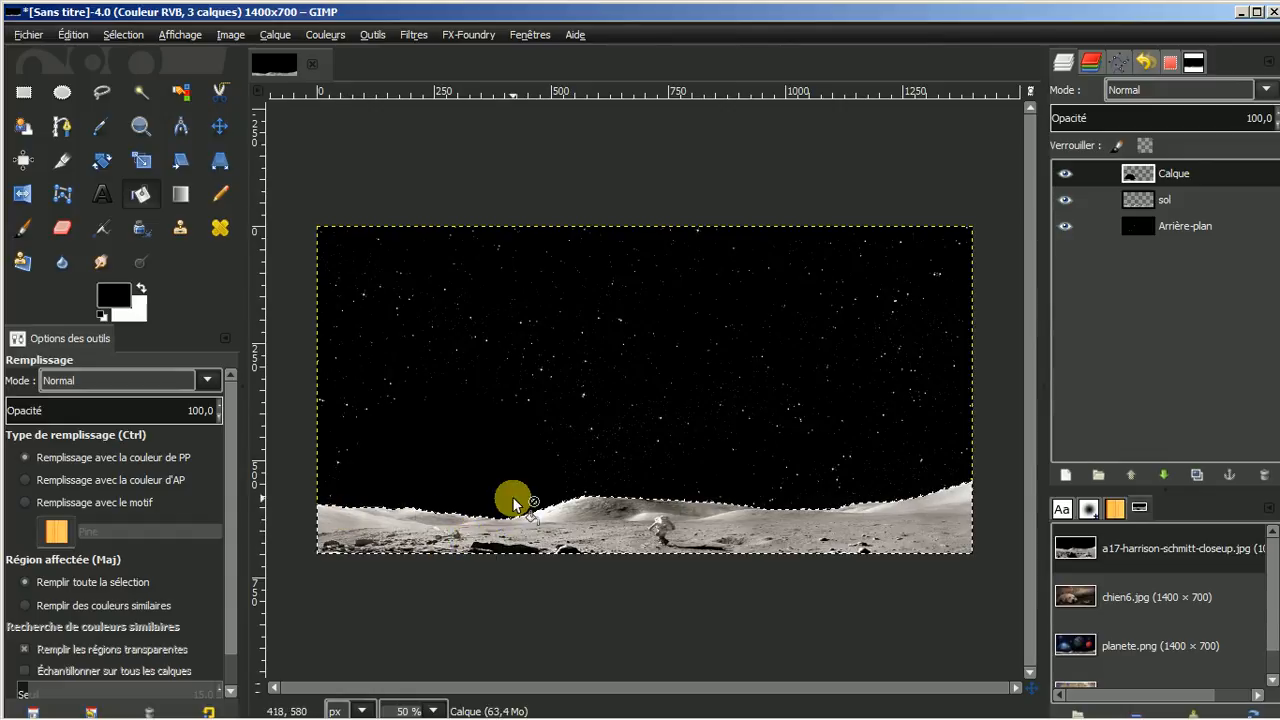
{"action": "left_click", "coordinate": [124, 36]}
{"action": "left_click", "coordinate": [135, 57]}
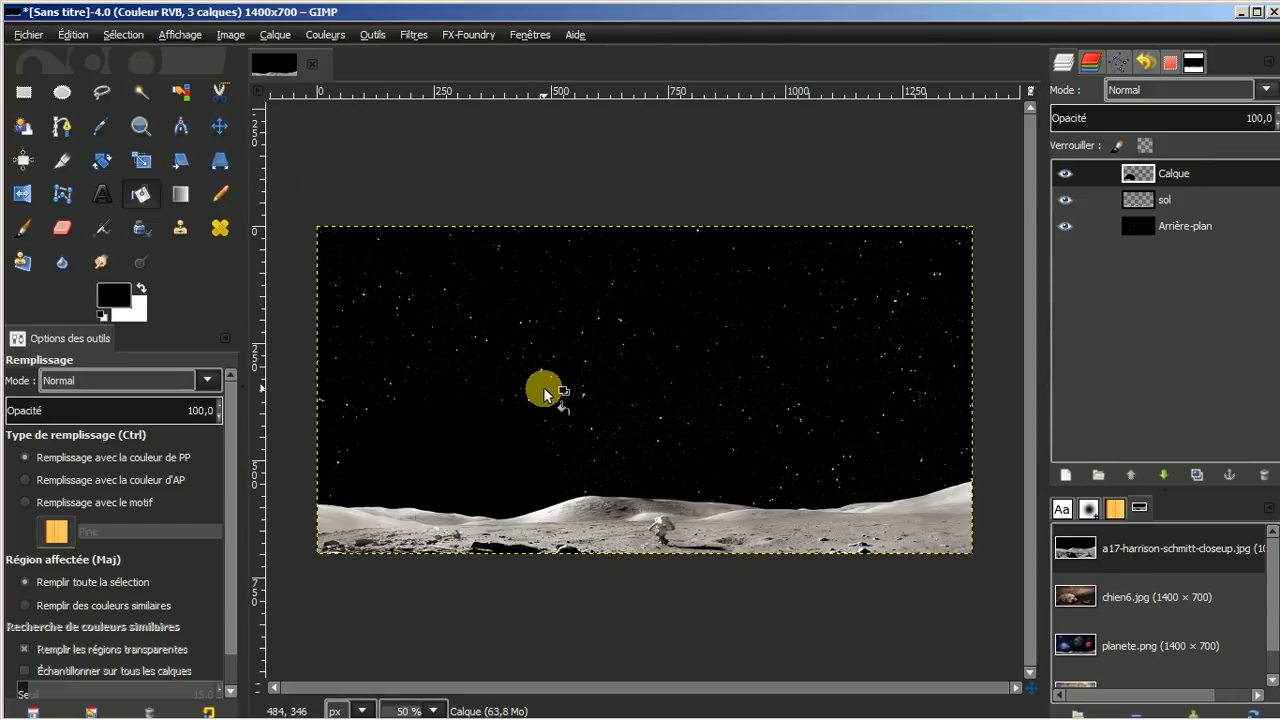
Open the planet texture thumb.jpg from the document history.
{"action": "scroll", "coordinate": [1140, 606], "scroll_direction": "down", "scroll_amount": 1}
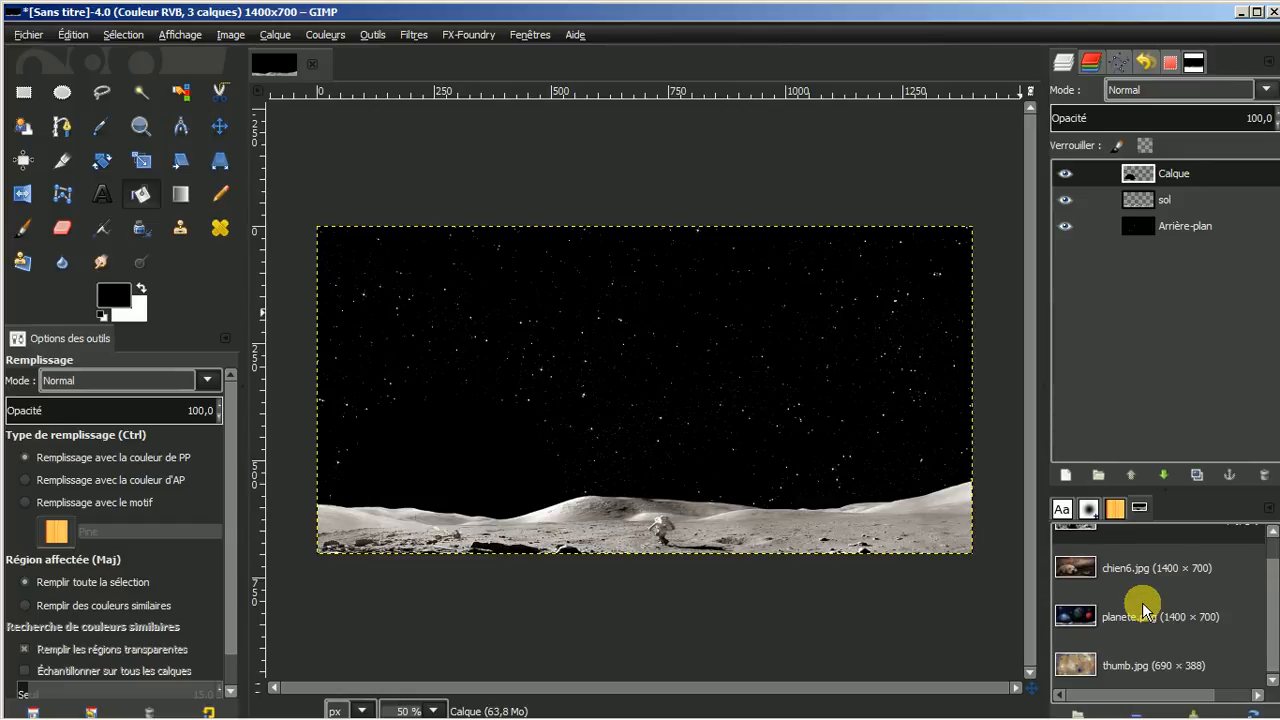
{"action": "left_click_drag", "start_coordinate": [1137, 583], "coordinate": [373, 481]}
{"action": "left_click_drag", "start_coordinate": [534, 458], "coordinate": [364, 490]}
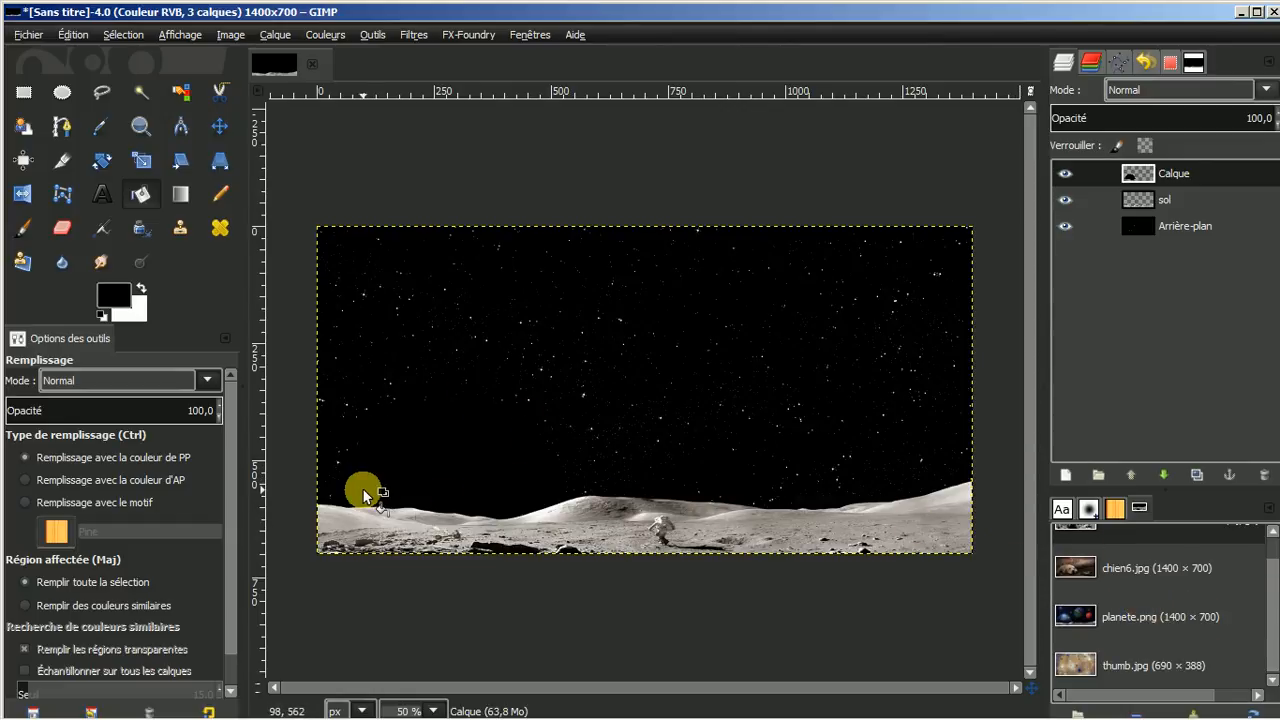
{"action": "left_click_drag", "start_coordinate": [375, 434], "coordinate": [454, 492]}
{"action": "left_click_drag", "start_coordinate": [492, 412], "coordinate": [456, 419]}
{"action": "double_click", "coordinate": [1120, 663]}
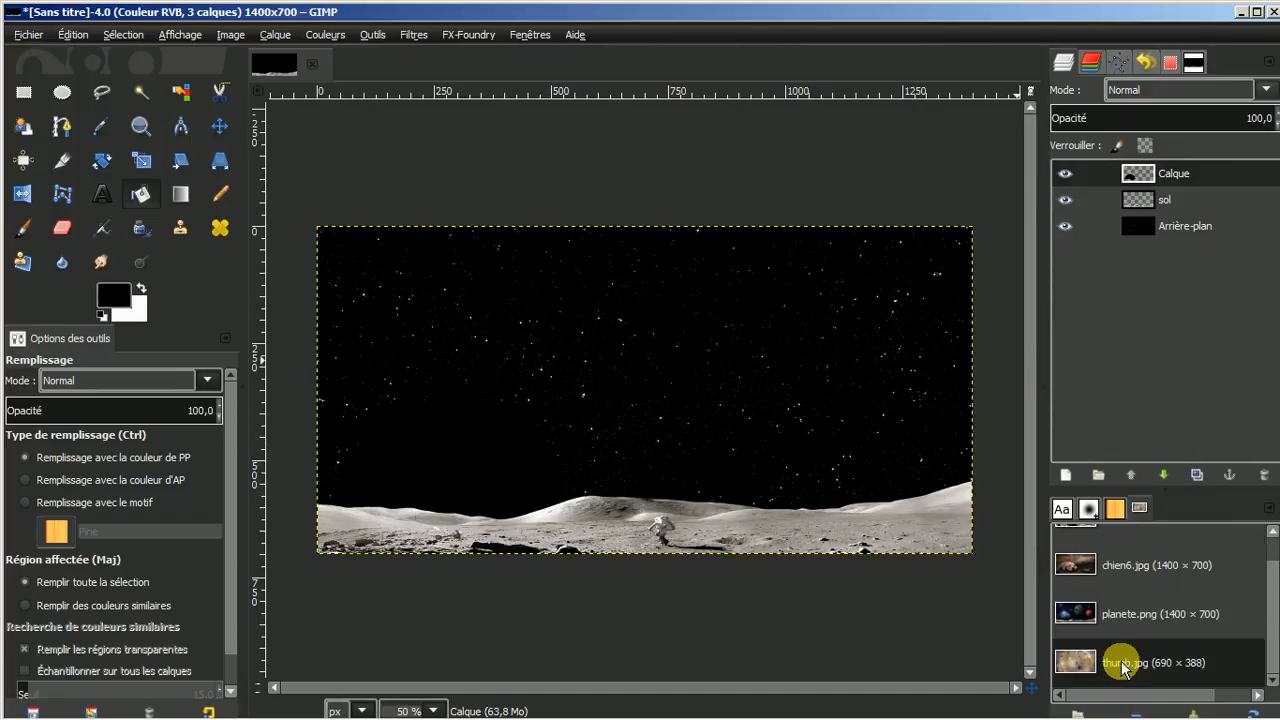
{"action": "left_click_drag", "start_coordinate": [1120, 643], "coordinate": [68, 38]}
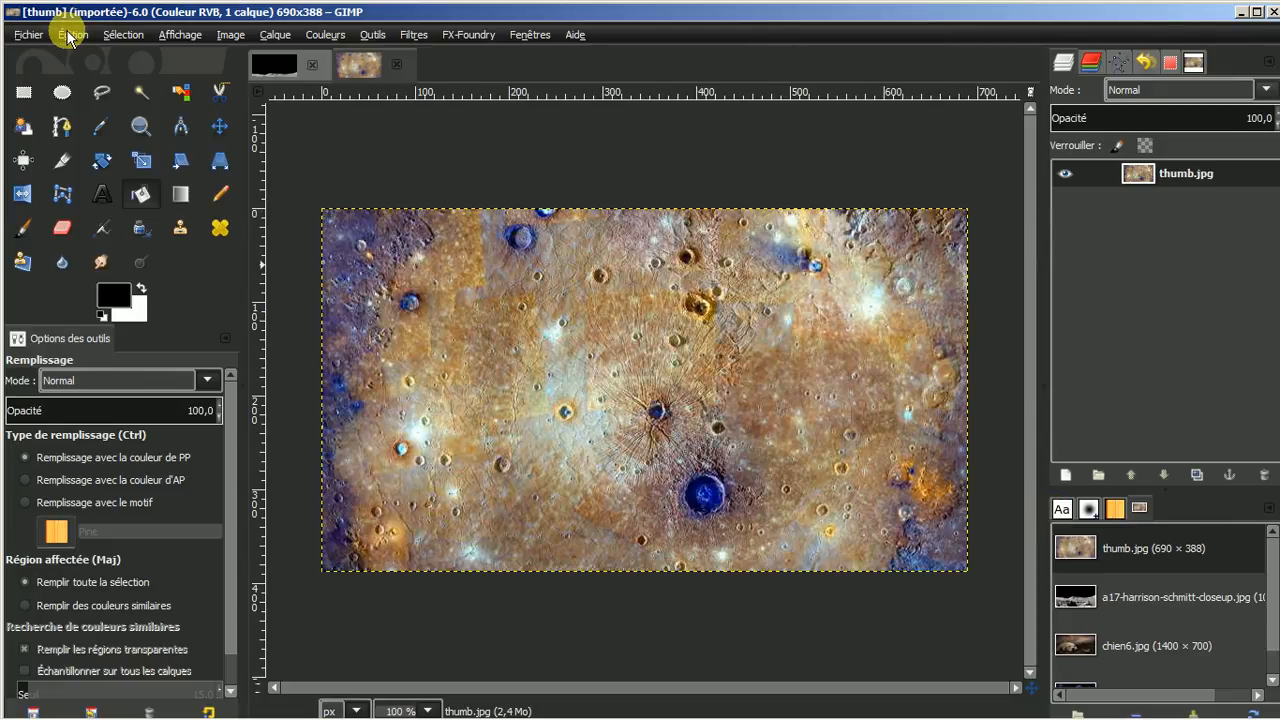
Copy the thumb.jpg planet texture, close its image, and paste it into the space composition as a new layer.
{"action": "left_click", "coordinate": [68, 38]}
{"action": "left_click", "coordinate": [98, 183]}
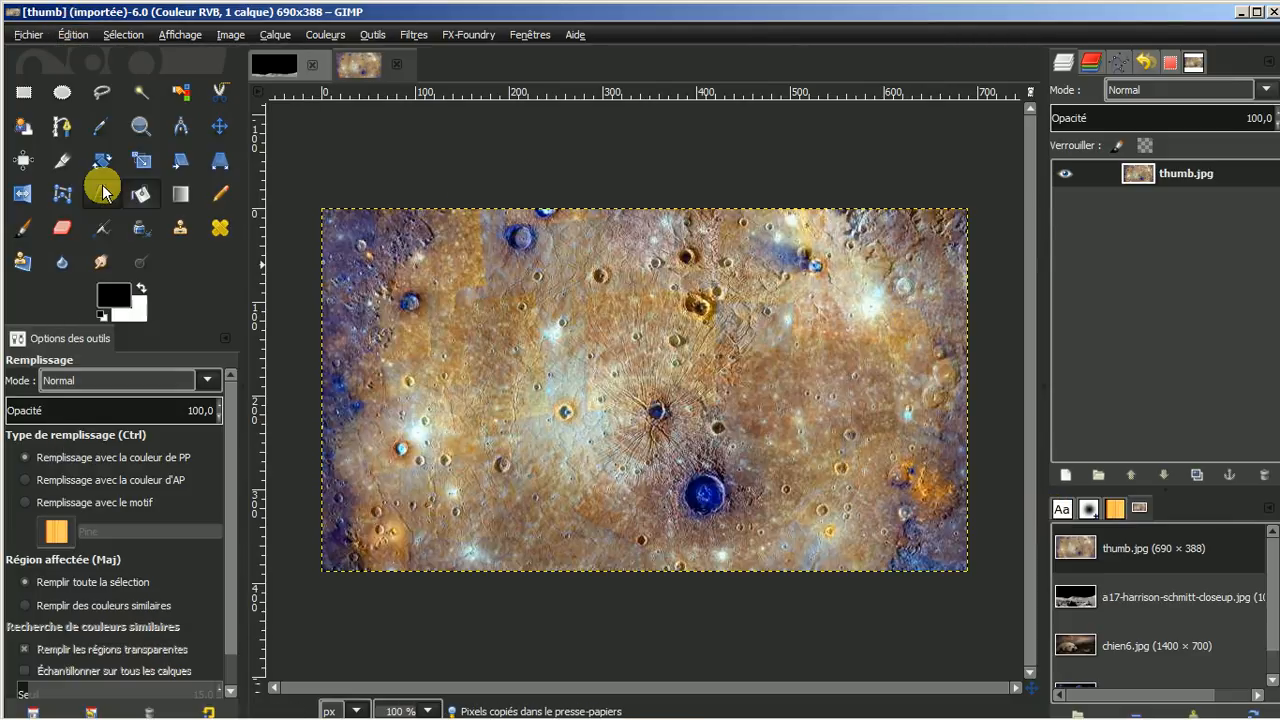
{"action": "left_click", "coordinate": [401, 64]}
{"action": "left_click", "coordinate": [80, 35]}
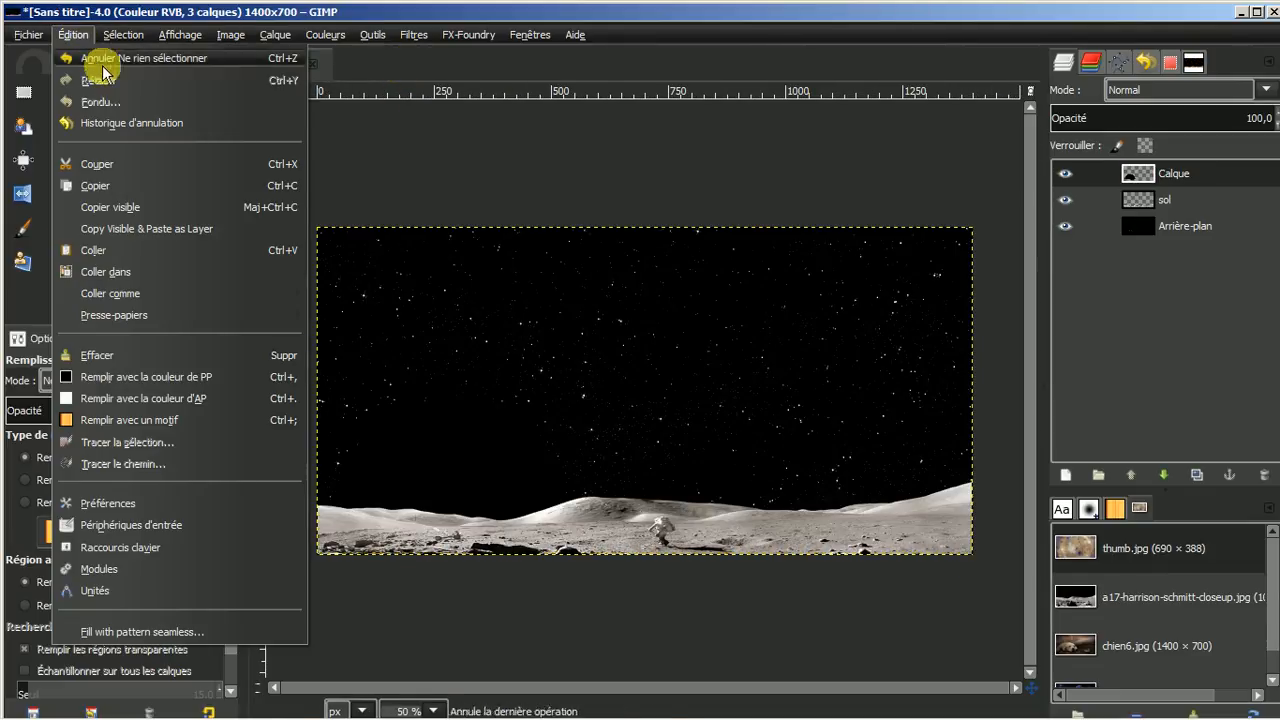
{"action": "mouse_move", "coordinate": [121, 295]}
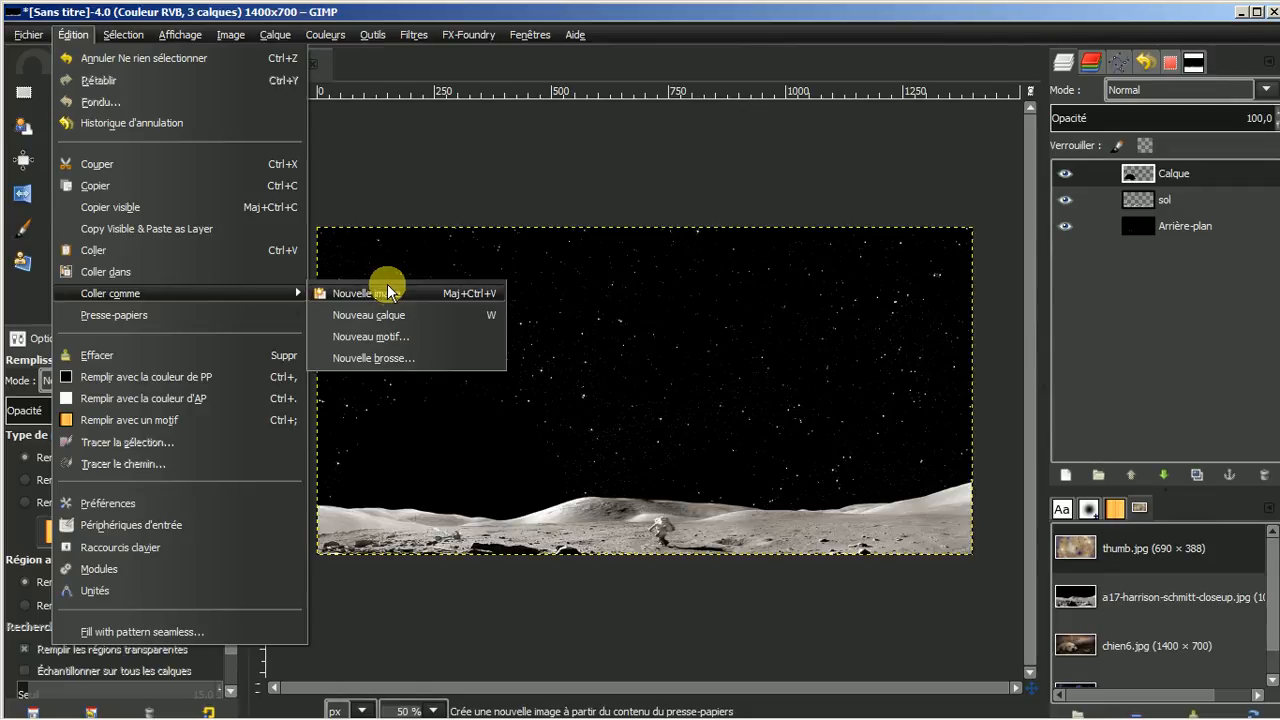
{"action": "left_click", "coordinate": [382, 316]}
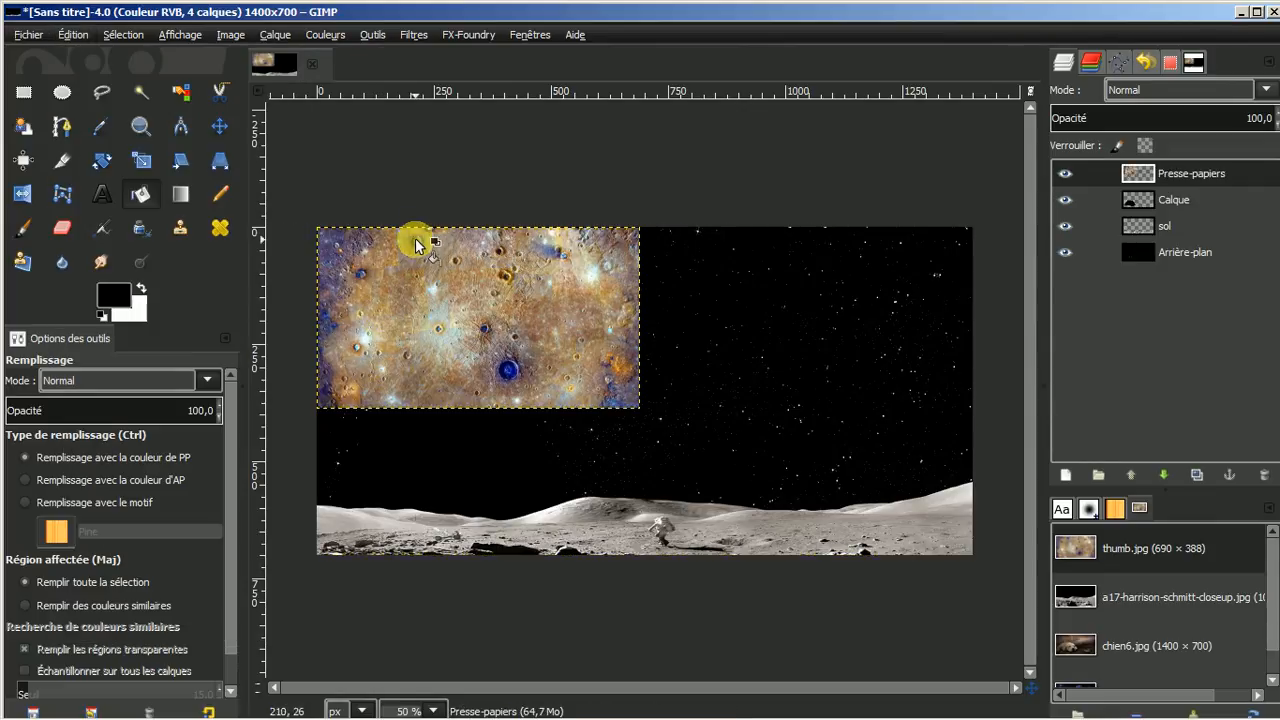
Move the pasted texture layer about 250 px down so that it lies over the black disc.
{"action": "left_click", "coordinate": [218, 123]}
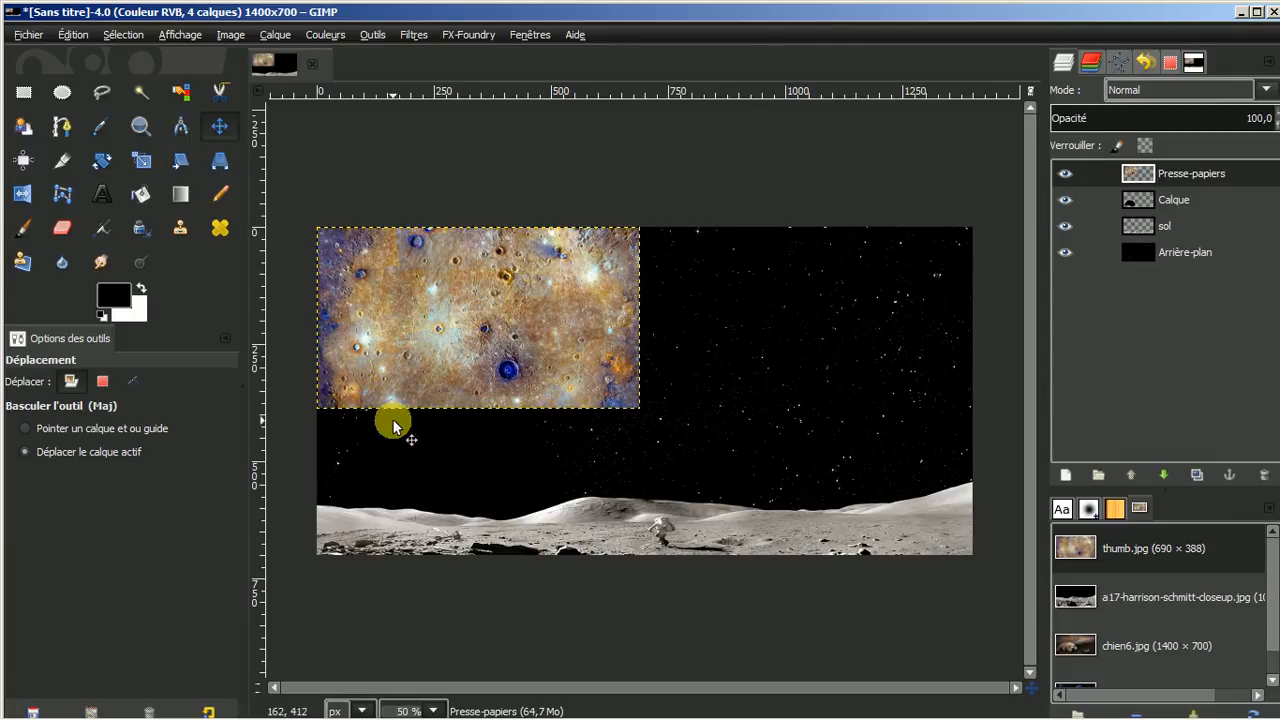
{"action": "left_click_drag", "start_coordinate": [473, 329], "coordinate": [472, 443]}
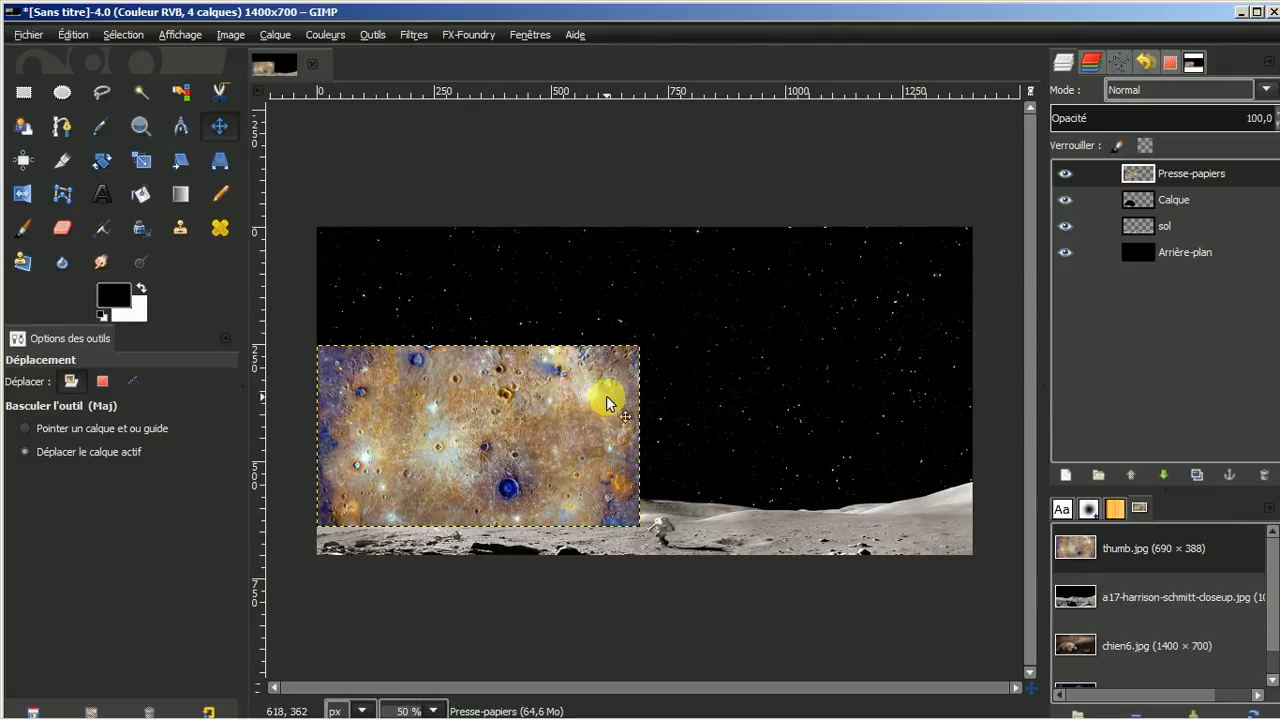
{"action": "scroll", "coordinate": [672, 454], "scroll_direction": "up", "scroll_amount": 1, "text": "ctrl"}
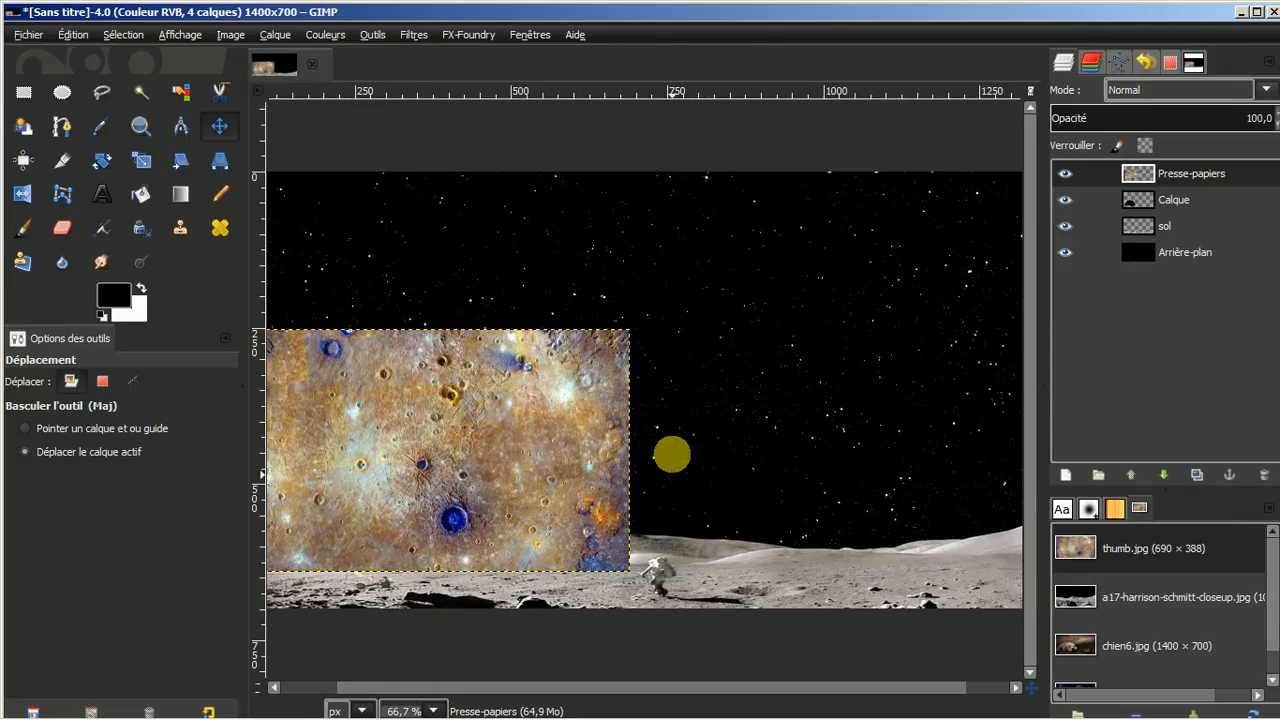
{"action": "left_click_drag", "start_coordinate": [706, 686], "coordinate": [613, 697]}
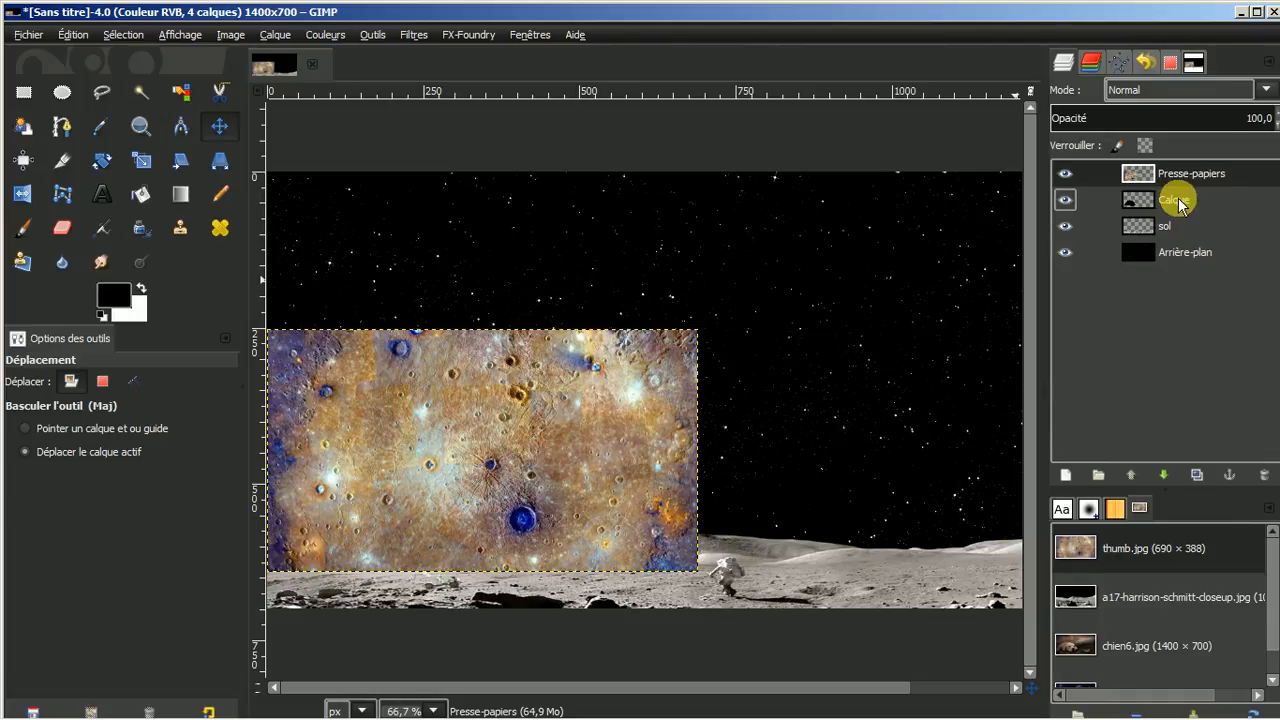
Load the opaque area of the Calque layer's black disc as a selection.
{"action": "left_click", "coordinate": [1180, 204]}
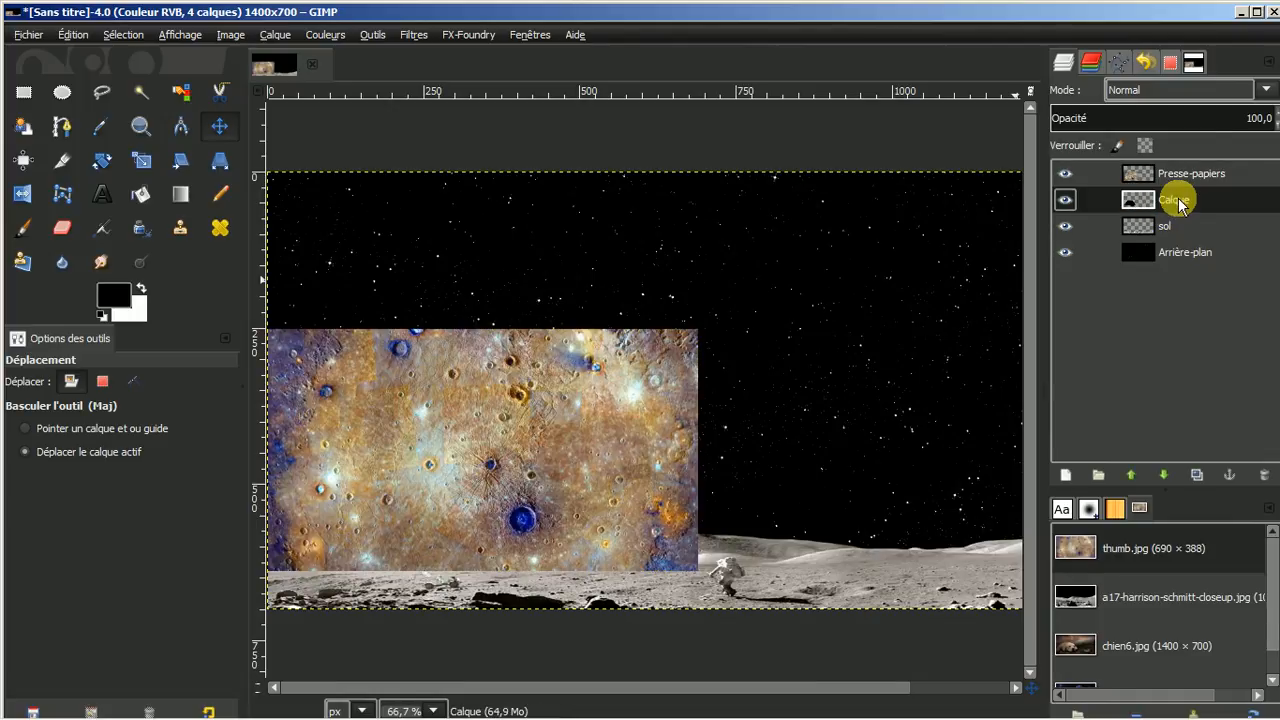
{"action": "right_click", "coordinate": [1180, 203]}
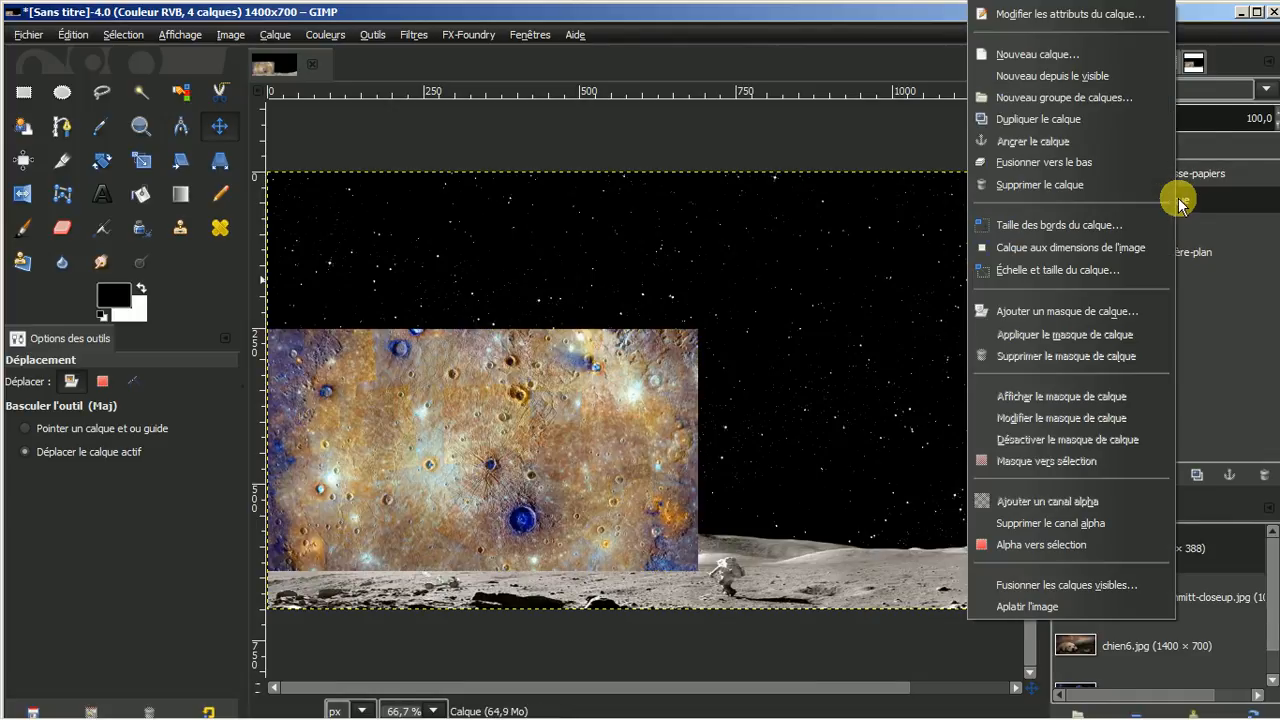
{"action": "left_click", "coordinate": [1027, 546]}
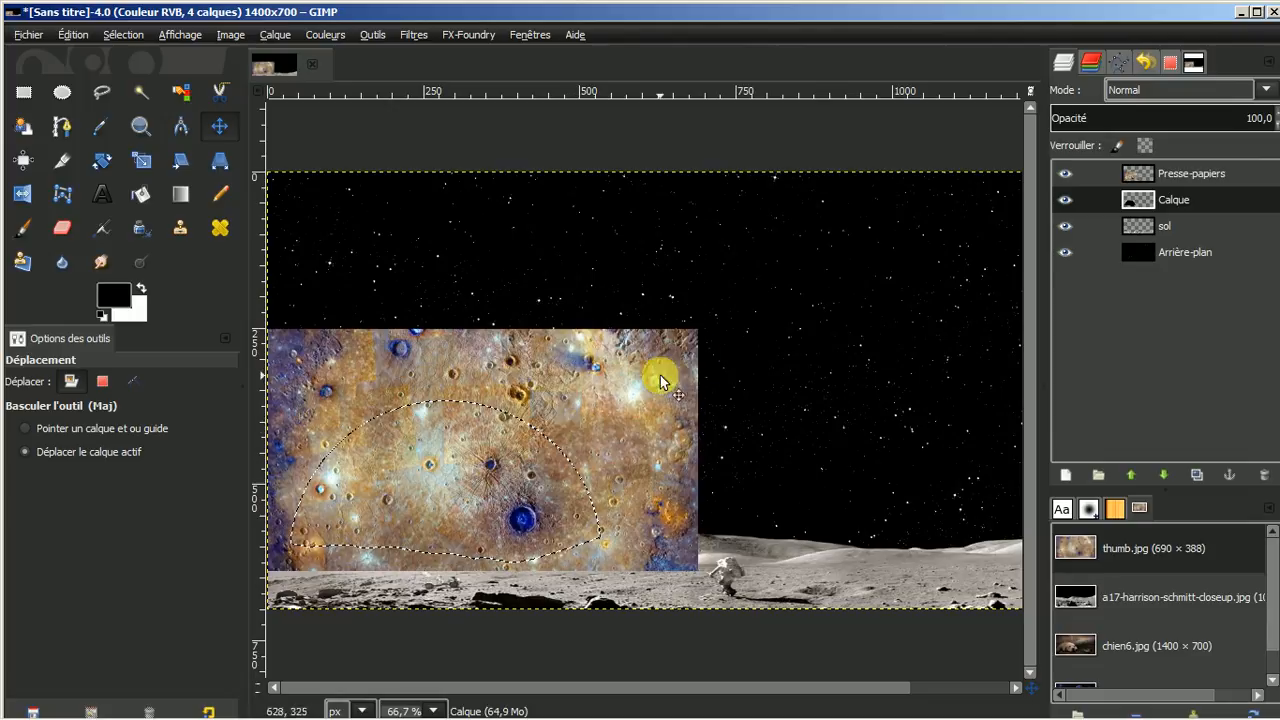
Reposition the Presse-papiers texture layer so its craters fill the selected disc shape and cover it completely.
{"action": "left_click", "coordinate": [1175, 175]}
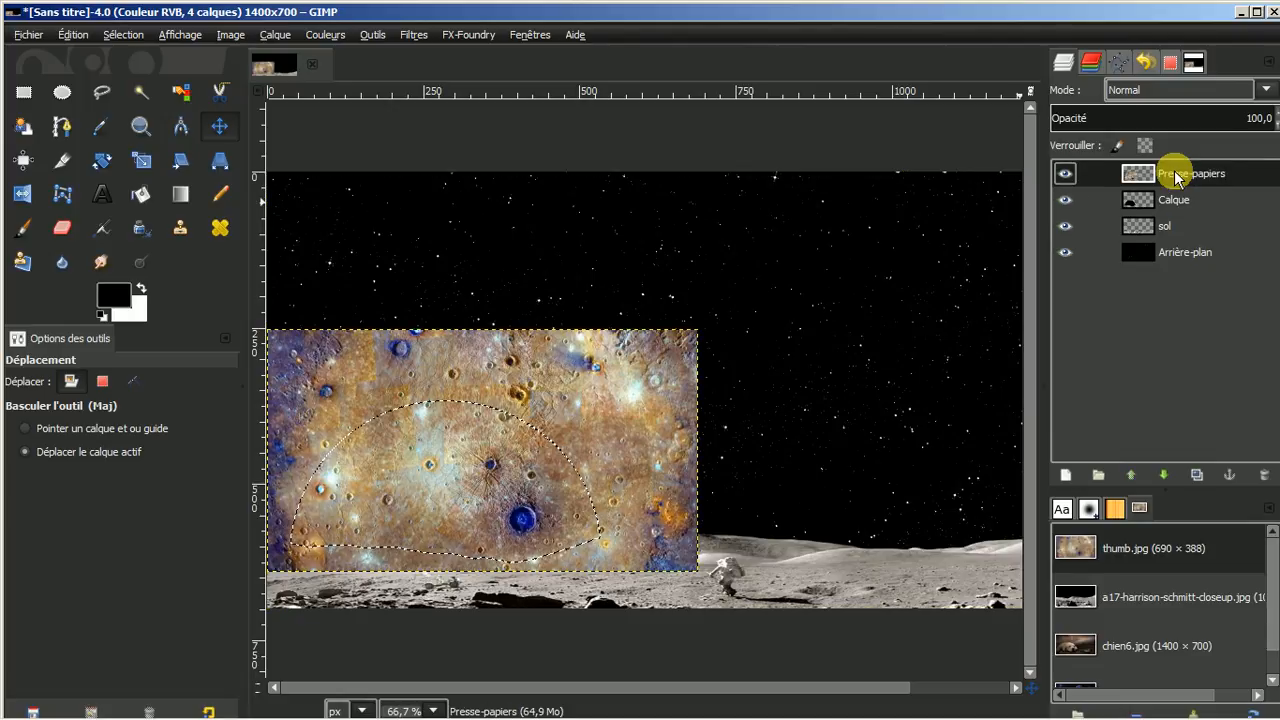
{"action": "key", "text": "1"}
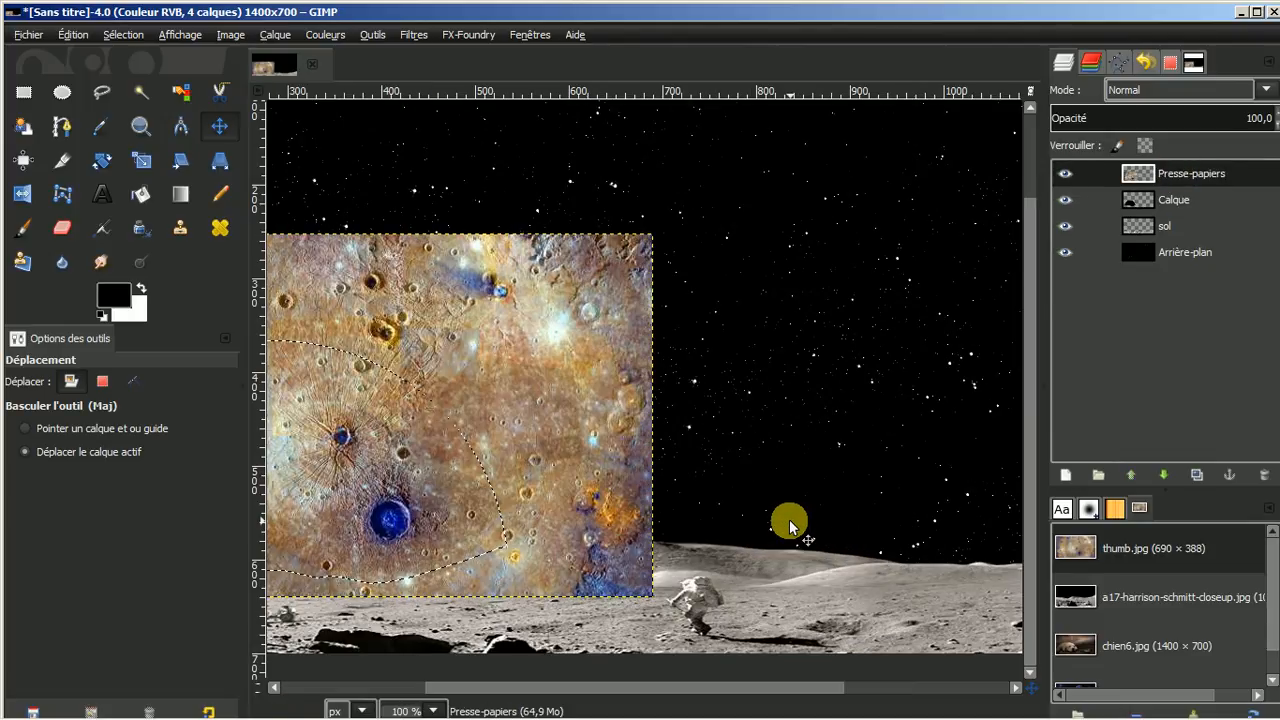
{"action": "left_click_drag", "start_coordinate": [757, 687], "coordinate": [646, 687]}
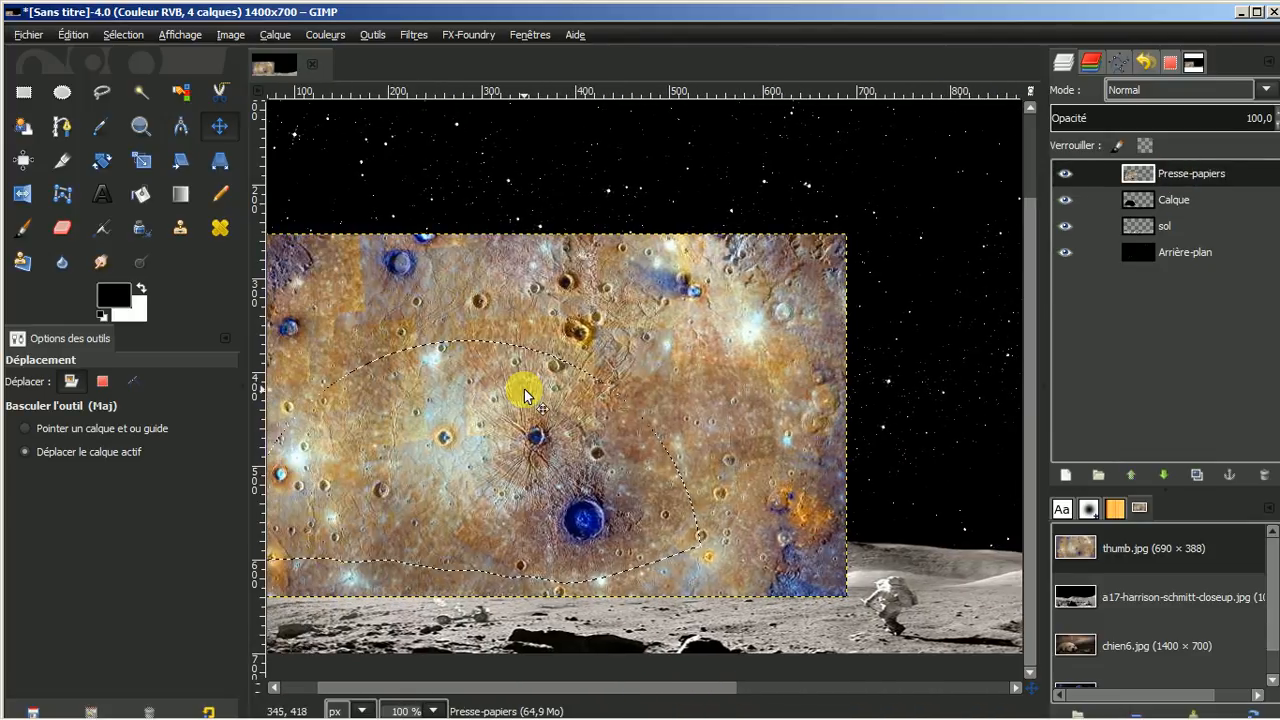
{"action": "left_click_drag", "start_coordinate": [498, 690], "coordinate": [452, 693]}
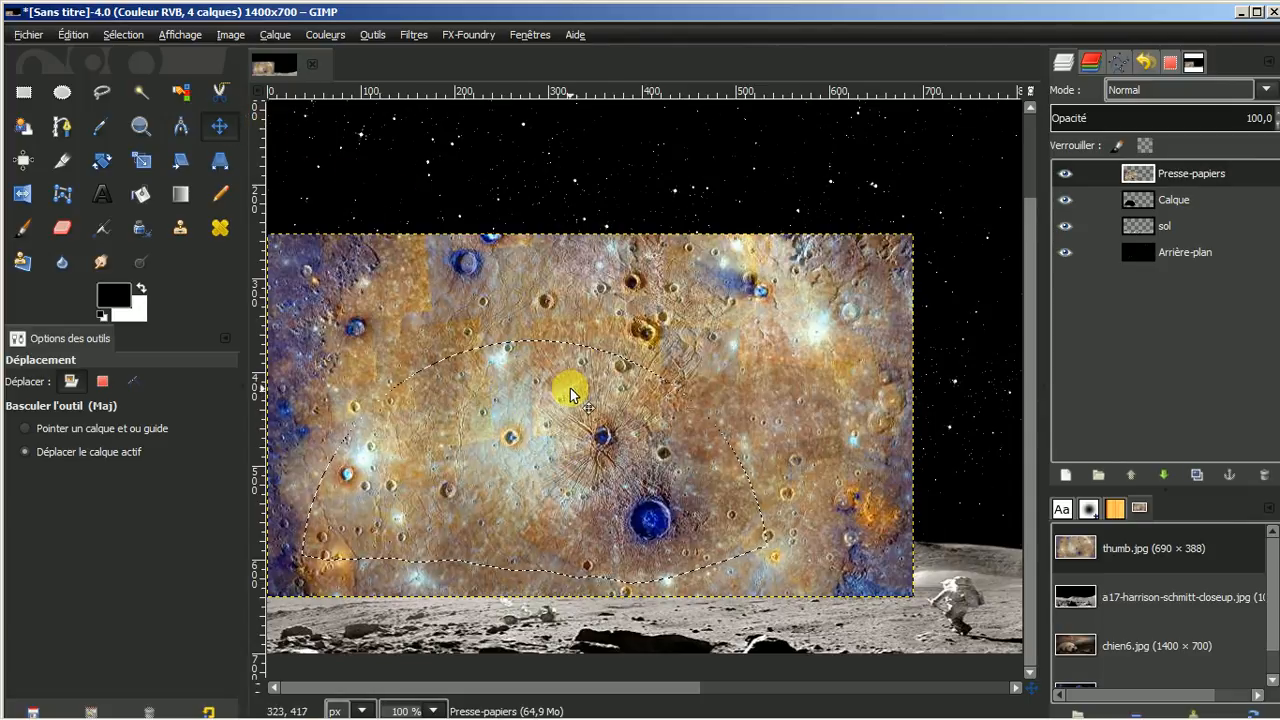
{"action": "left_click_drag", "start_coordinate": [566, 380], "coordinate": [567, 481]}
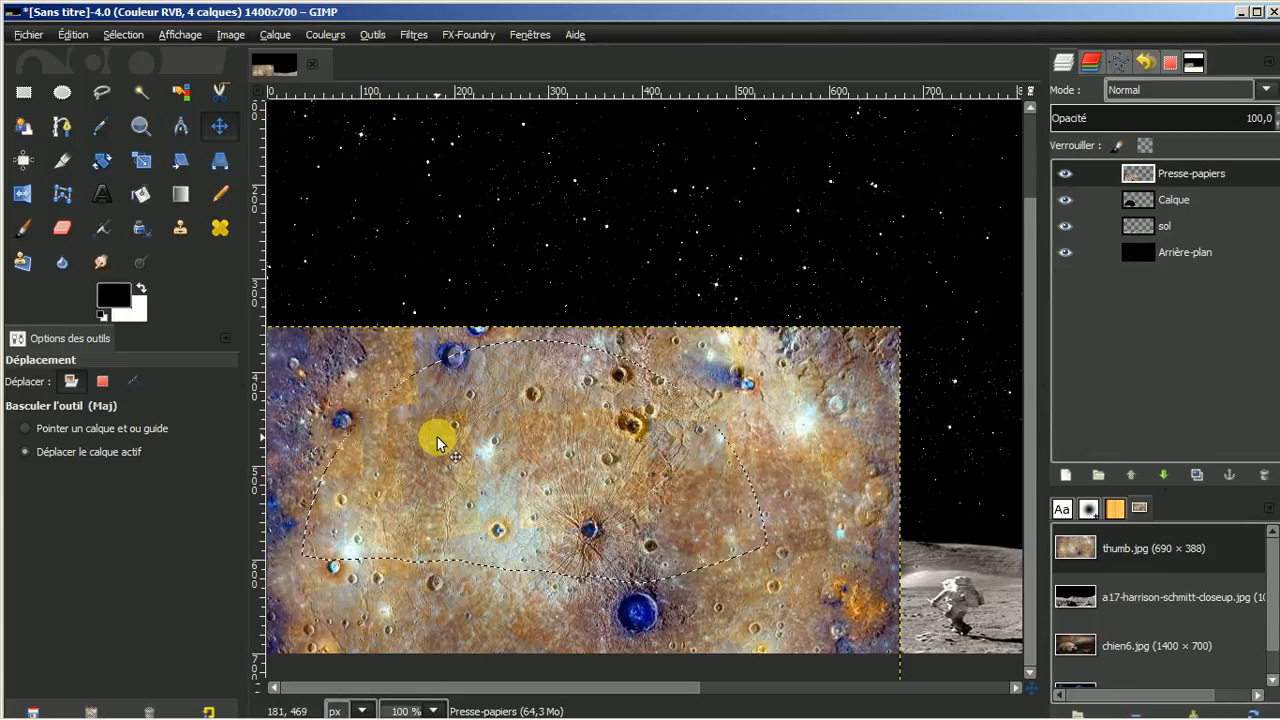
{"action": "left_click_drag", "start_coordinate": [376, 527], "coordinate": [429, 520]}
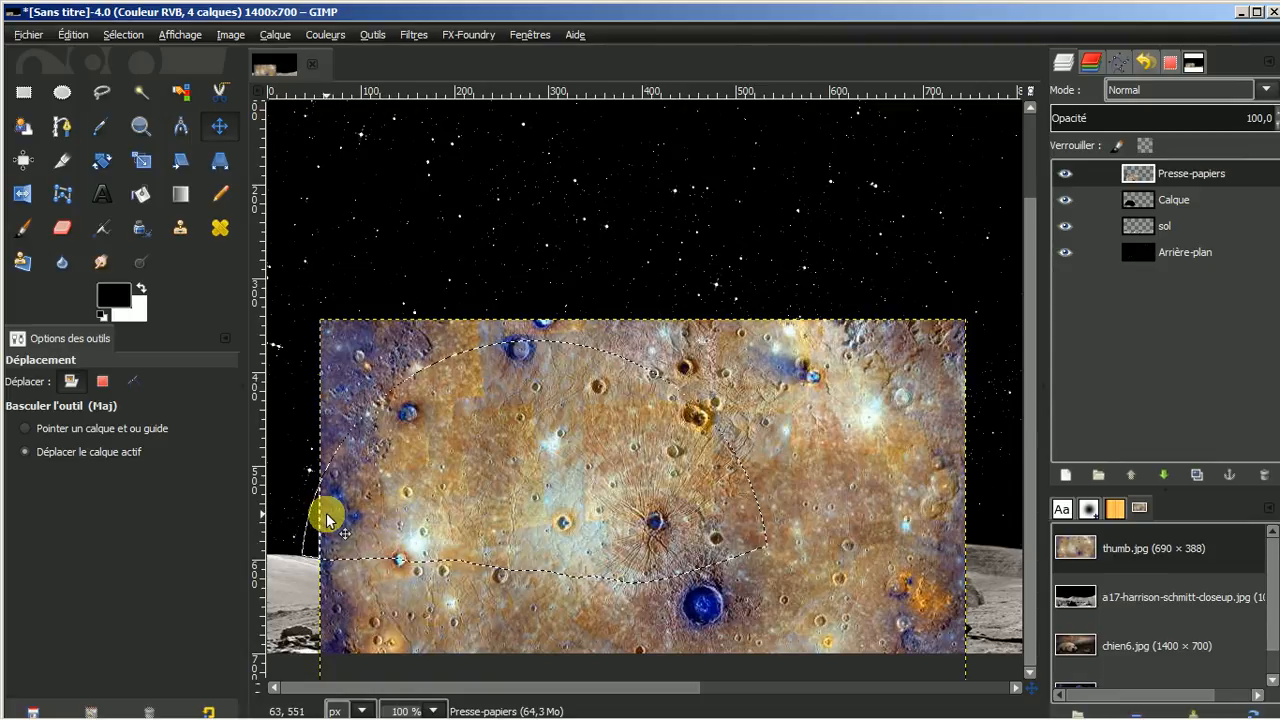
{"action": "left_click_drag", "start_coordinate": [398, 515], "coordinate": [366, 512]}
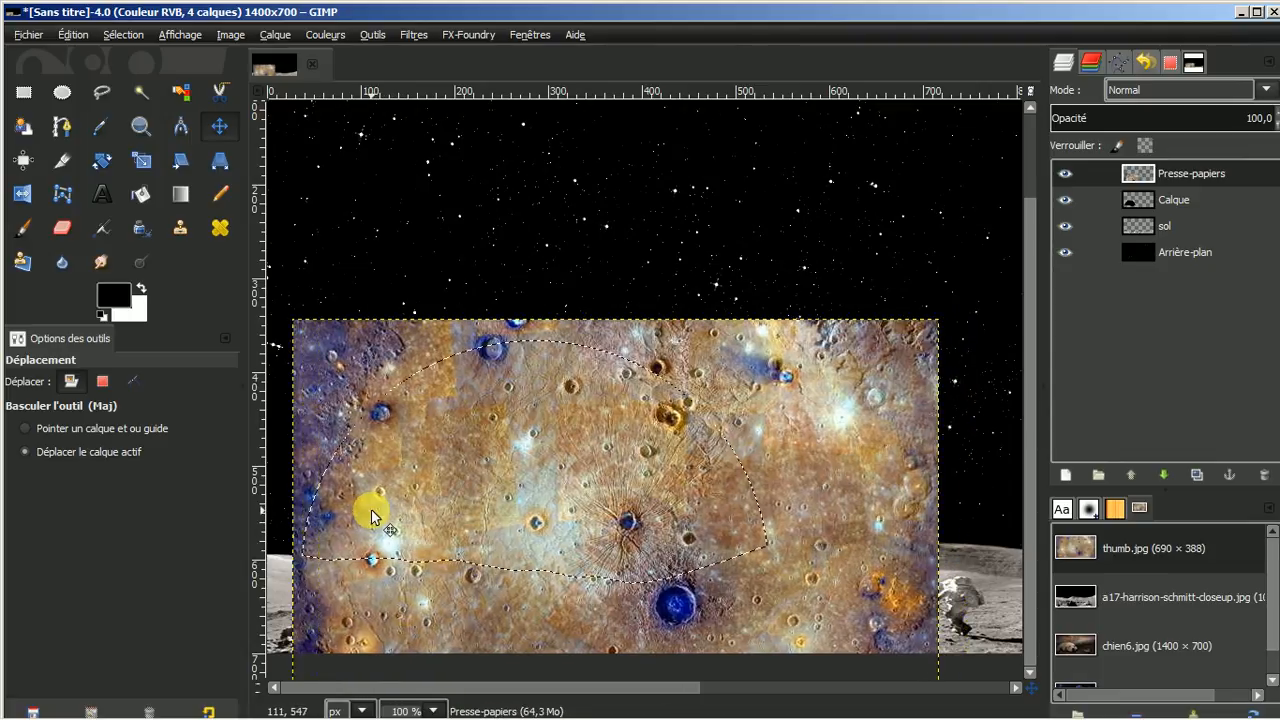
{"action": "left_click_drag", "start_coordinate": [448, 440], "coordinate": [434, 480]}
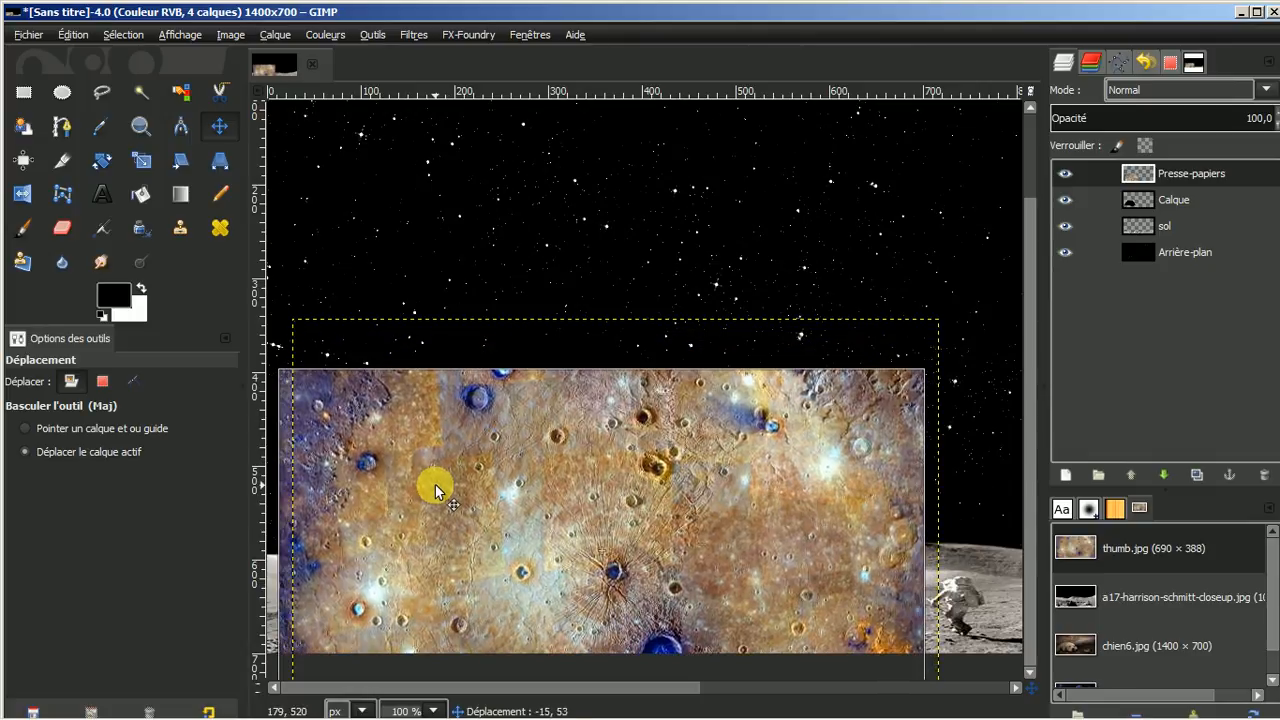
{"action": "mouse_move", "coordinate": [494, 405]}
{"action": "left_mouse_down"}
{"action": "mouse_move", "coordinate": [514, 434]}
{"action": "mouse_move", "coordinate": [513, 420]}
{"action": "left_mouse_up"}
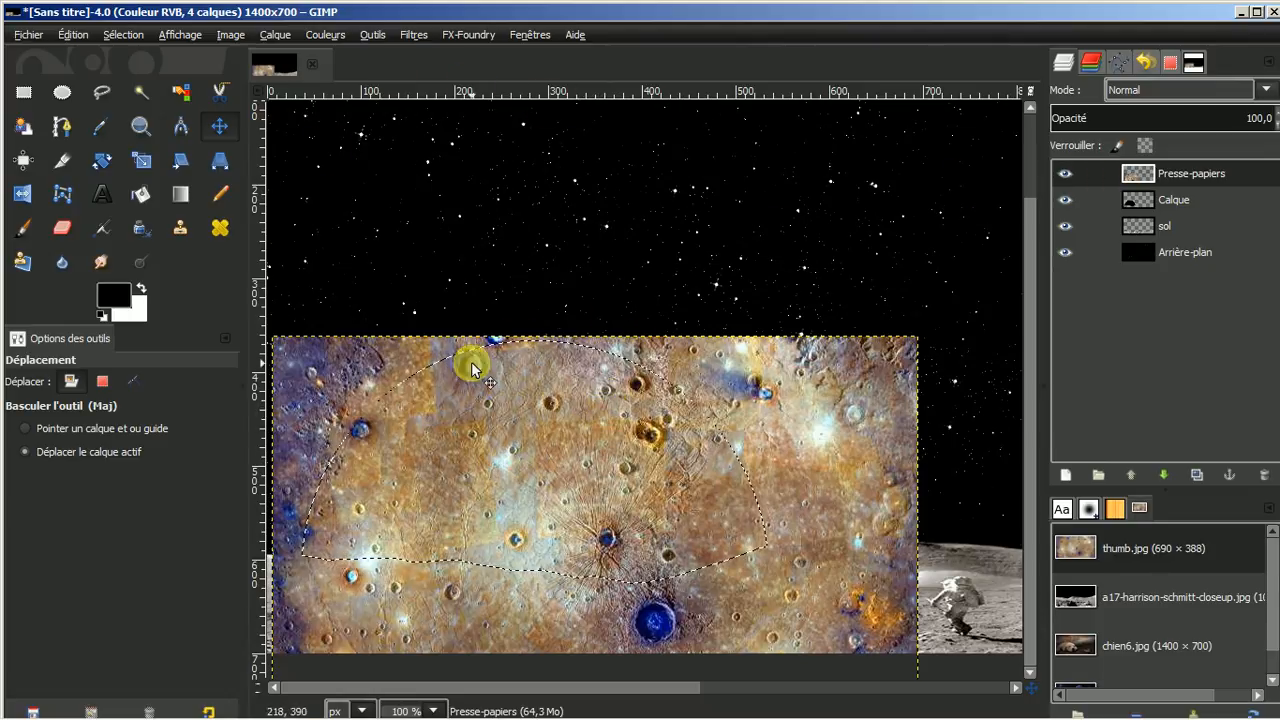
Invert the selection, delete the texture outside the disc shape, and clear the selection.
{"action": "left_click", "coordinate": [125, 38]}
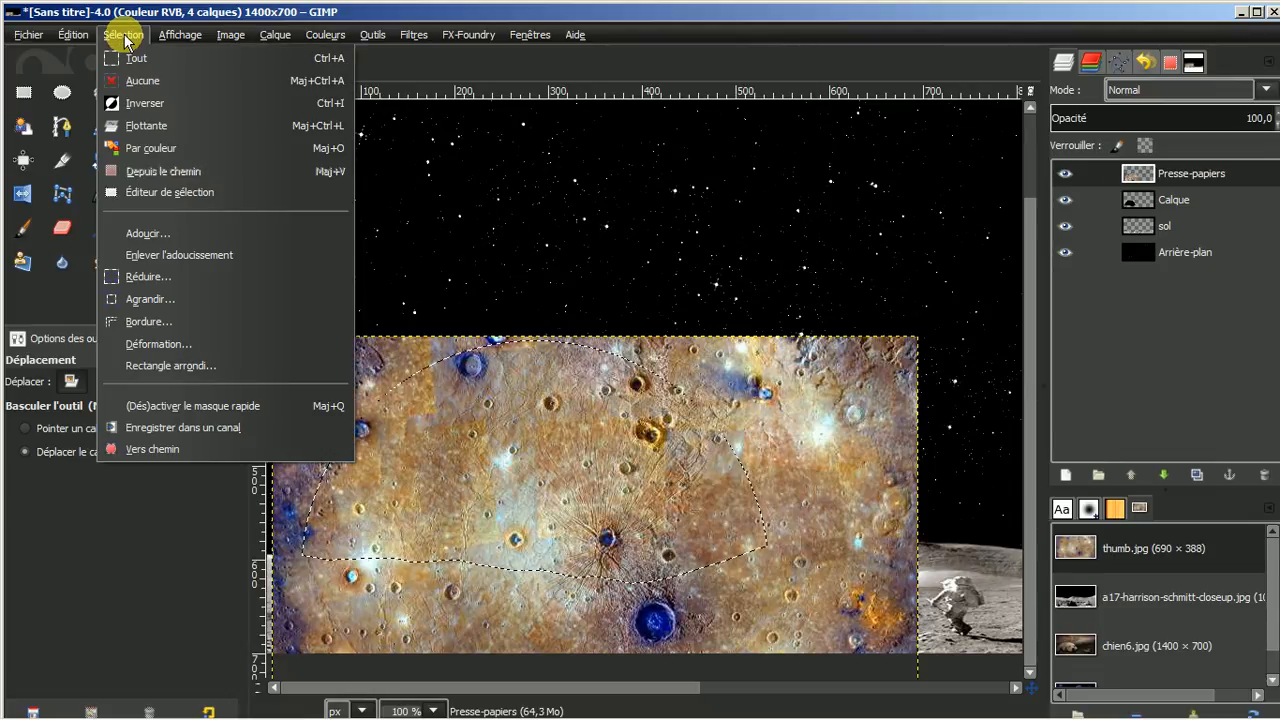
{"action": "left_click", "coordinate": [141, 106]}
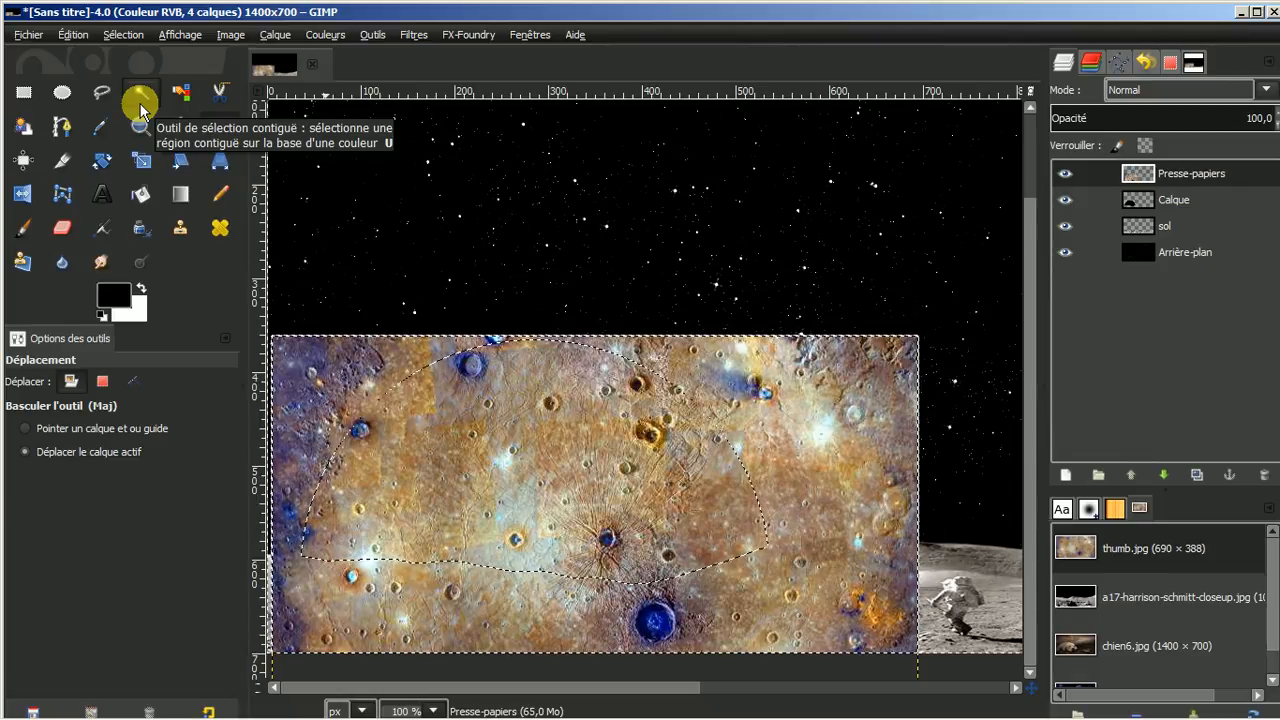
{"action": "key", "text": "Delete"}
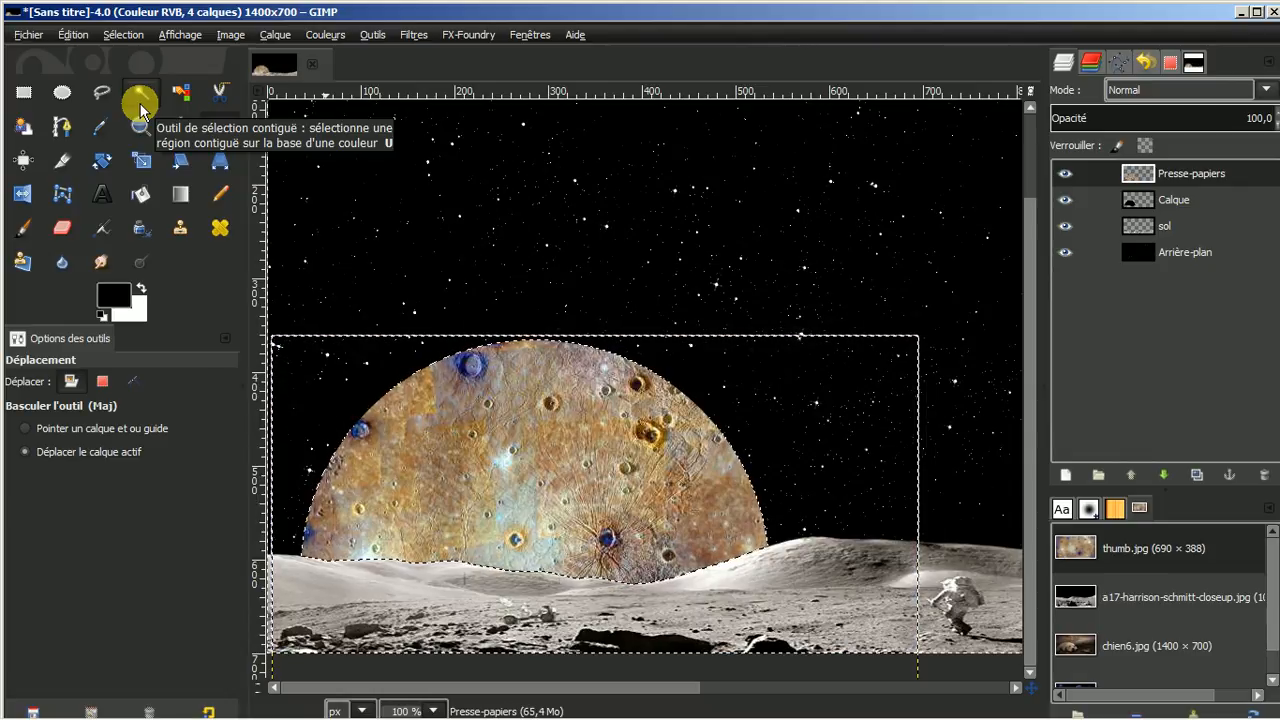
{"action": "left_click", "coordinate": [117, 37]}
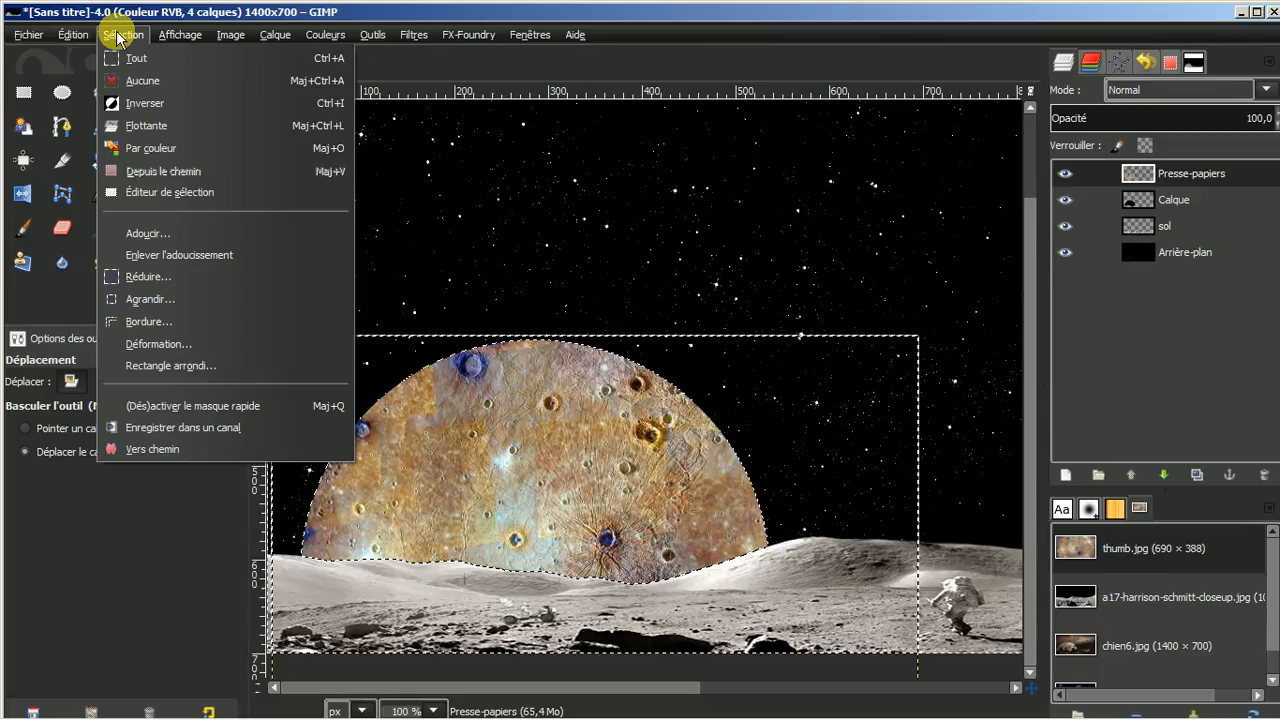
{"action": "left_click", "coordinate": [140, 80]}
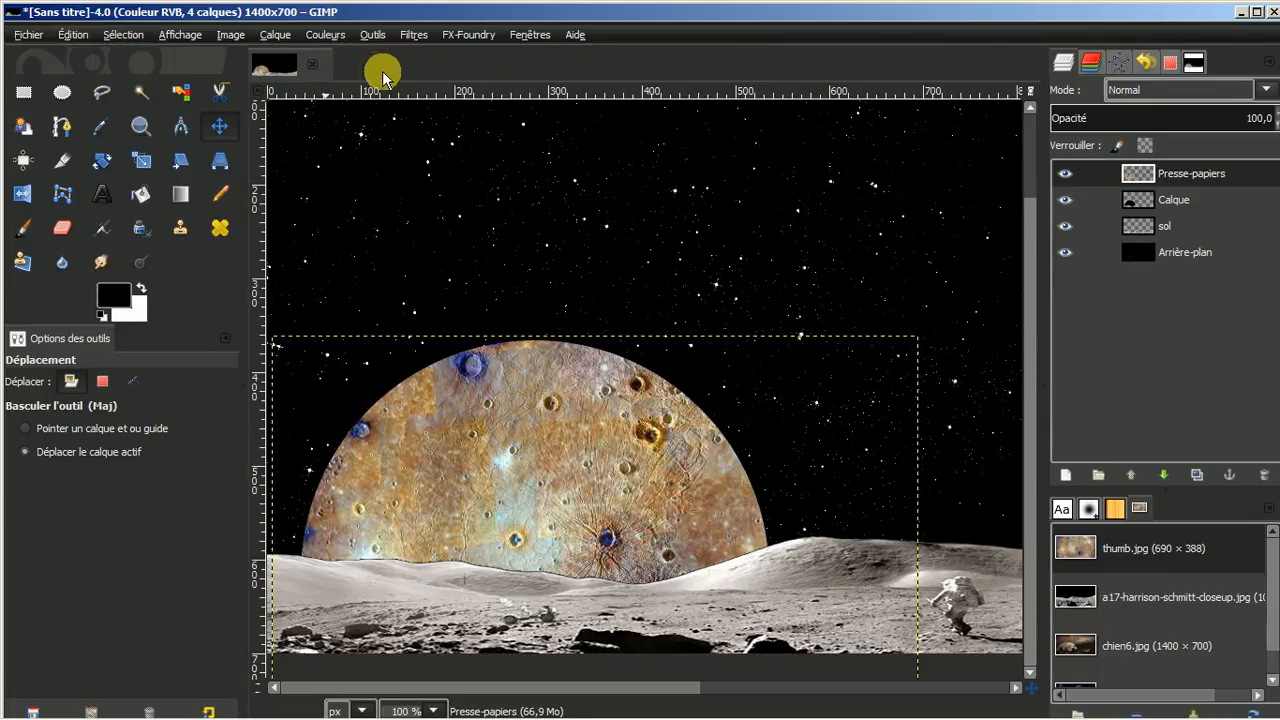
Expand the Presse-papiers texture layer to the image dimensions.
{"action": "right_click", "coordinate": [1177, 181]}
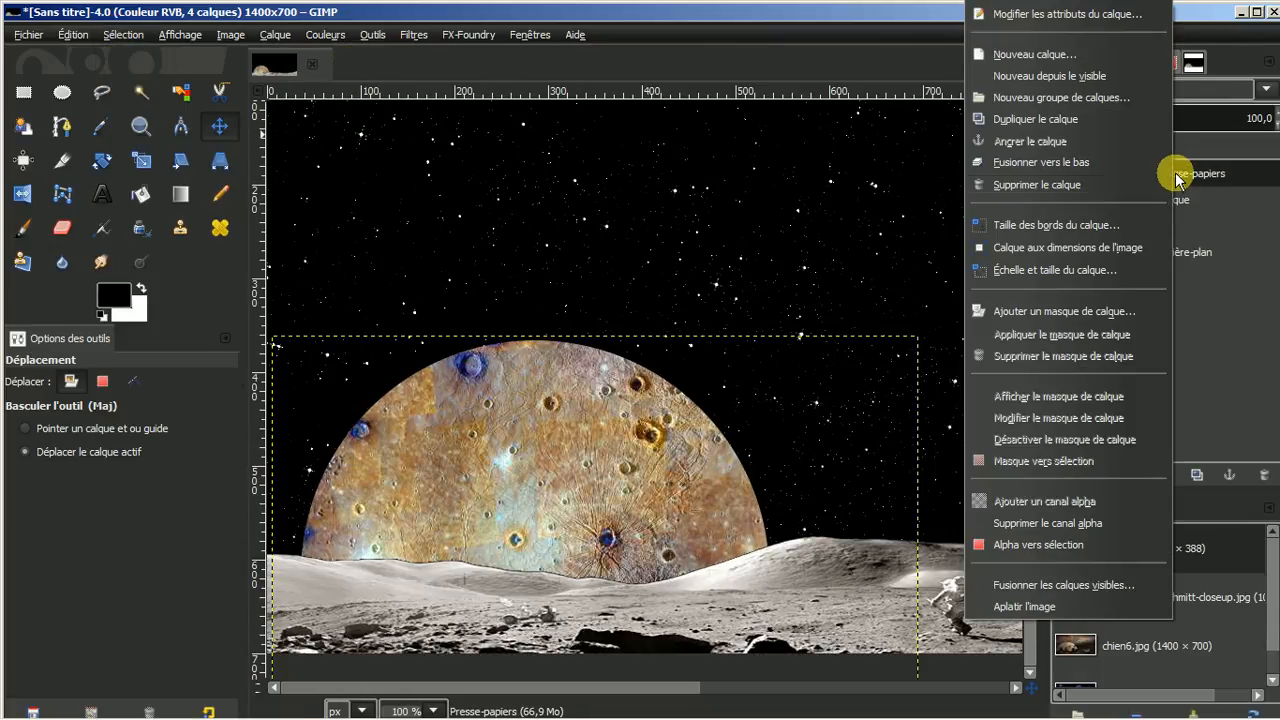
{"action": "left_click", "coordinate": [1088, 251]}
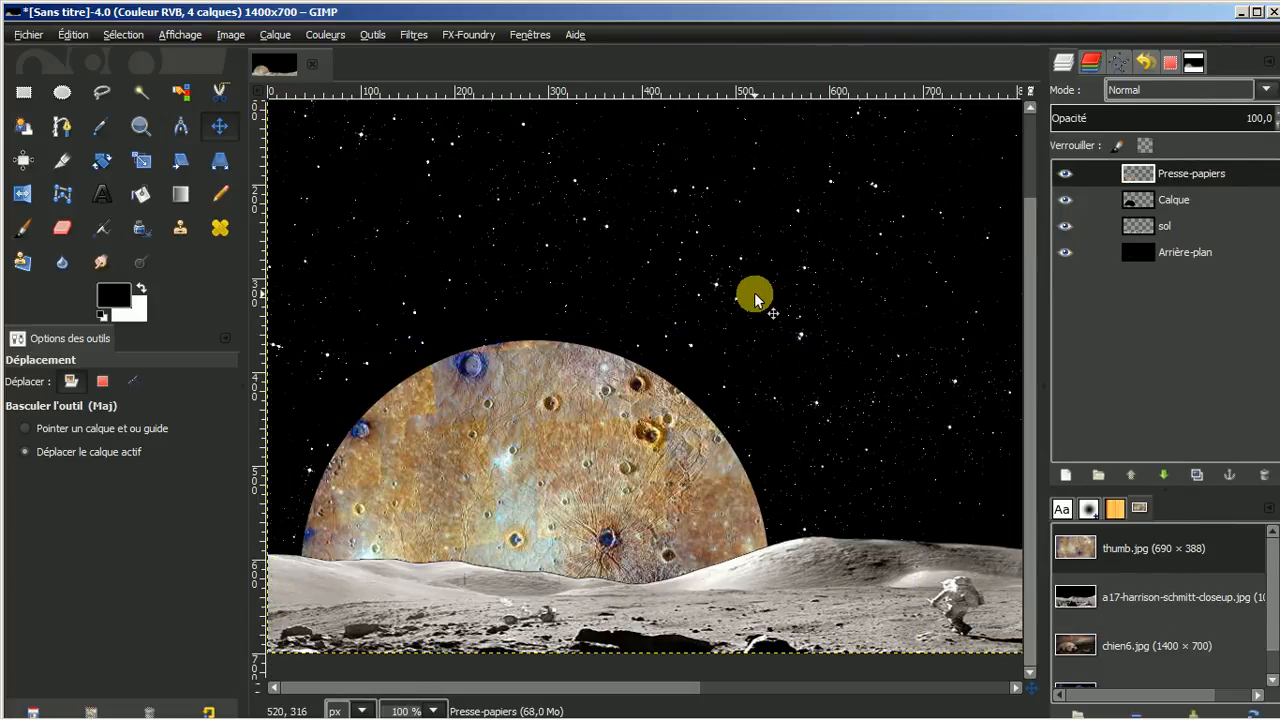
Sample an orange-brown tone from the planet's texture as the foreground colour.
{"action": "key", "text": "minus"}
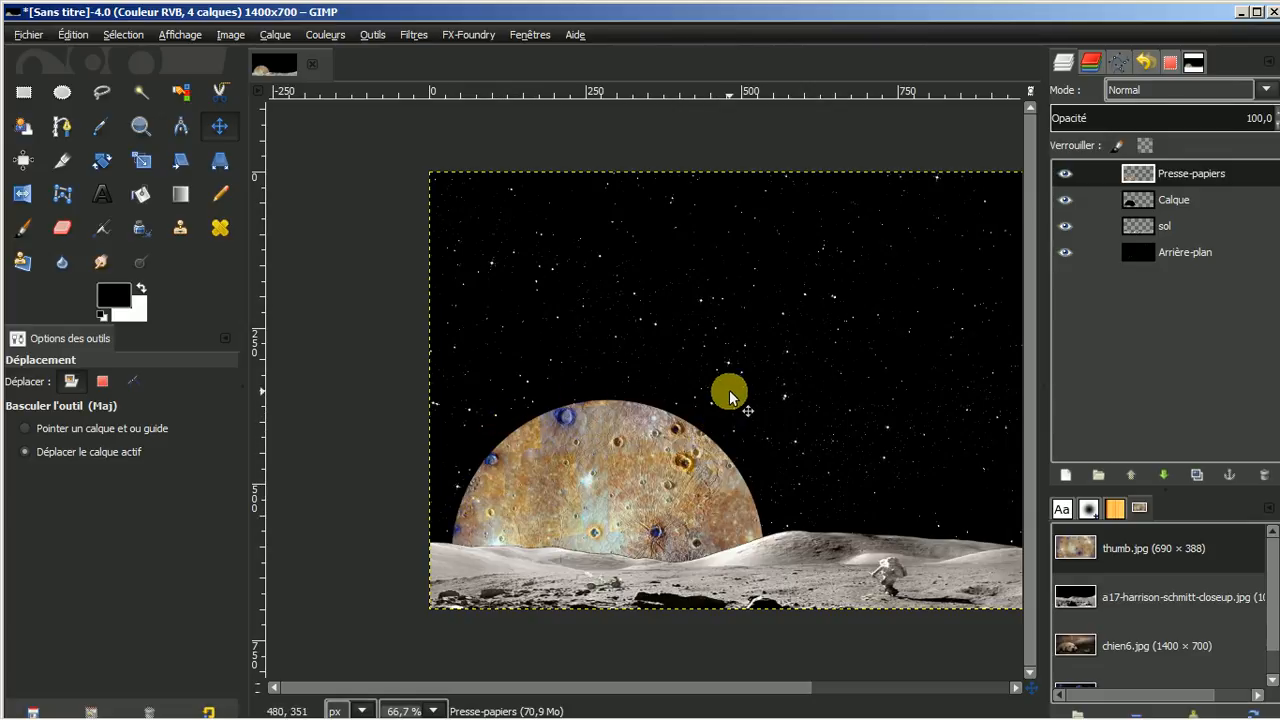
{"action": "scroll", "coordinate": [748, 452], "scroll_direction": "up", "scroll_amount": 2, "text": "ctrl"}
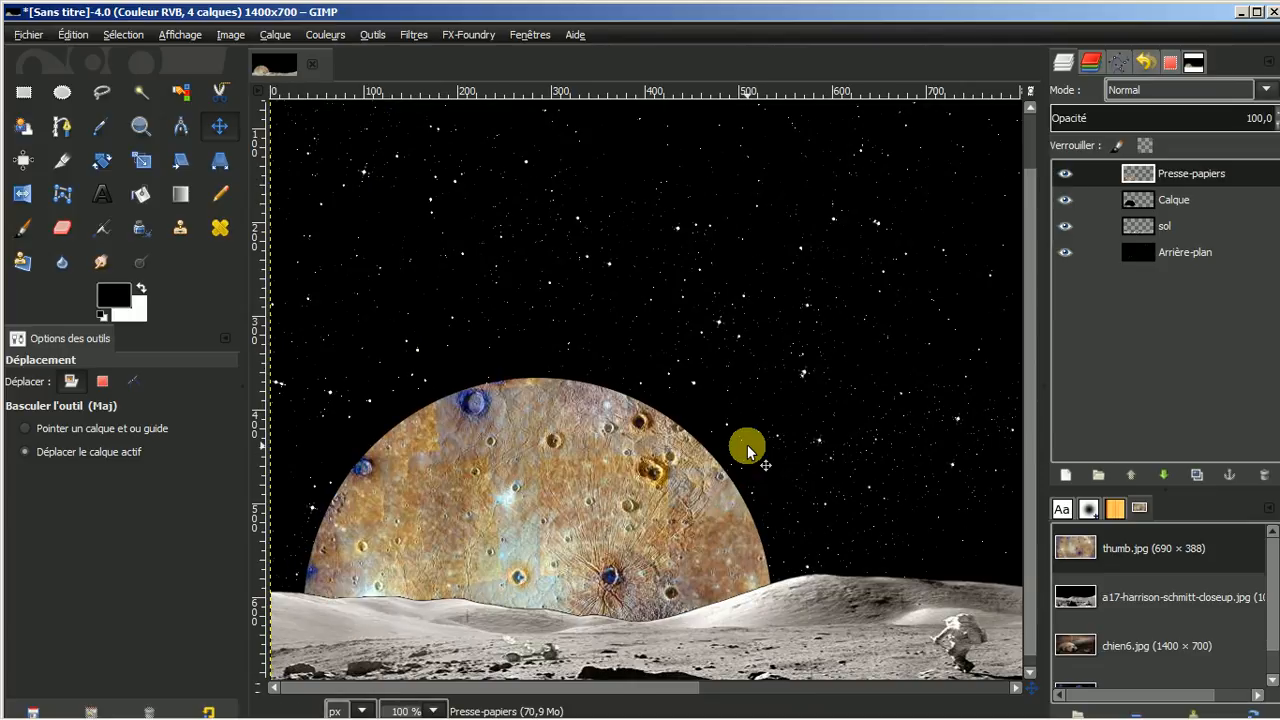
{"action": "left_click_drag", "start_coordinate": [634, 692], "coordinate": [549, 690]}
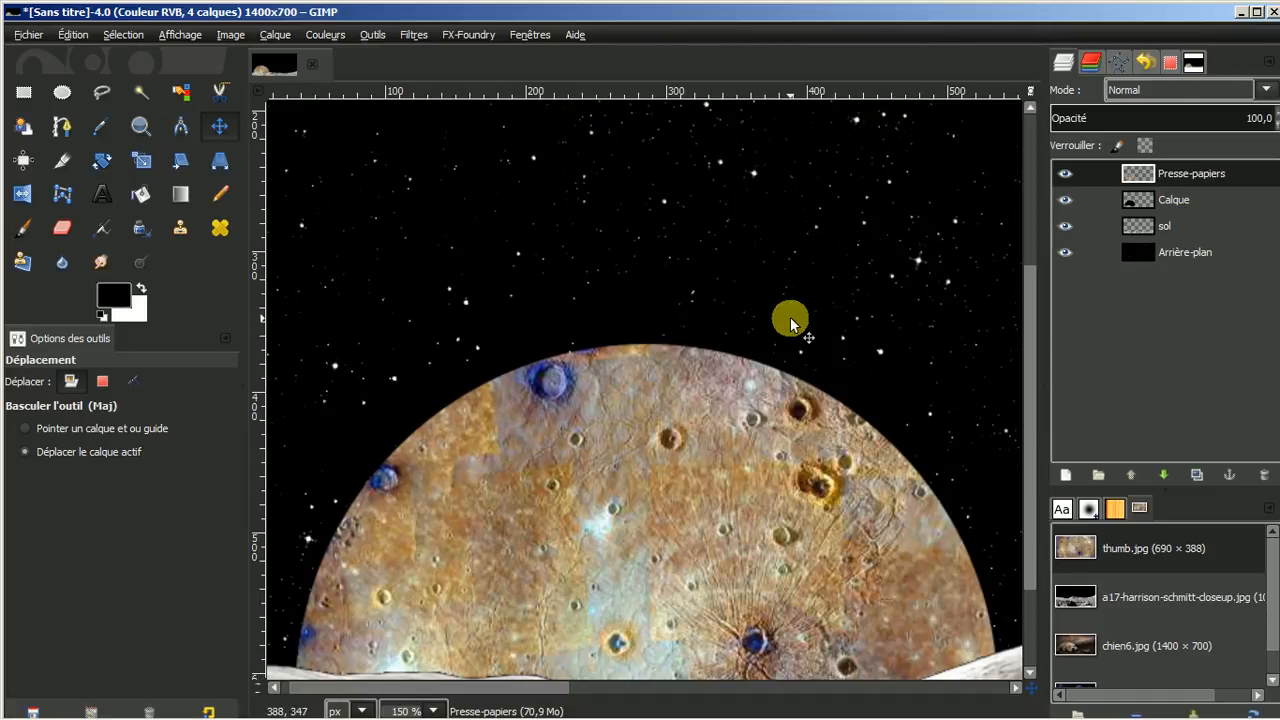
{"action": "left_click", "coordinate": [1188, 176]}
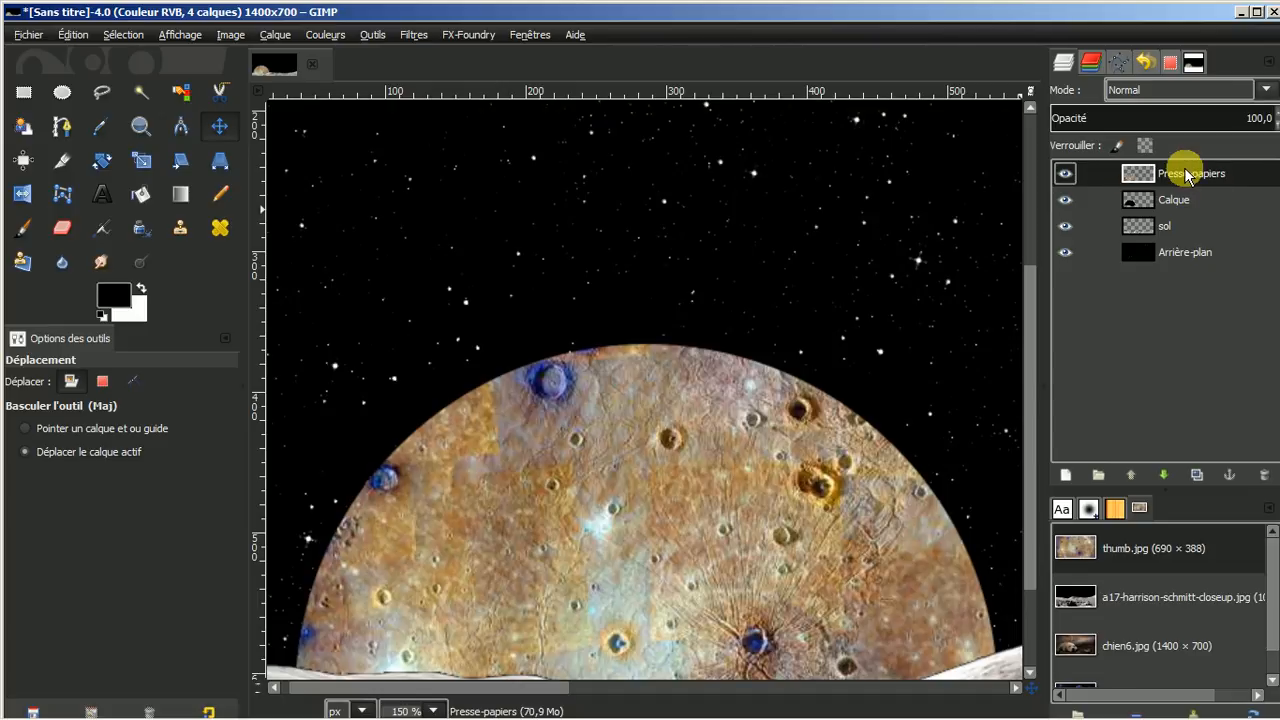
{"action": "left_click", "coordinate": [103, 128]}
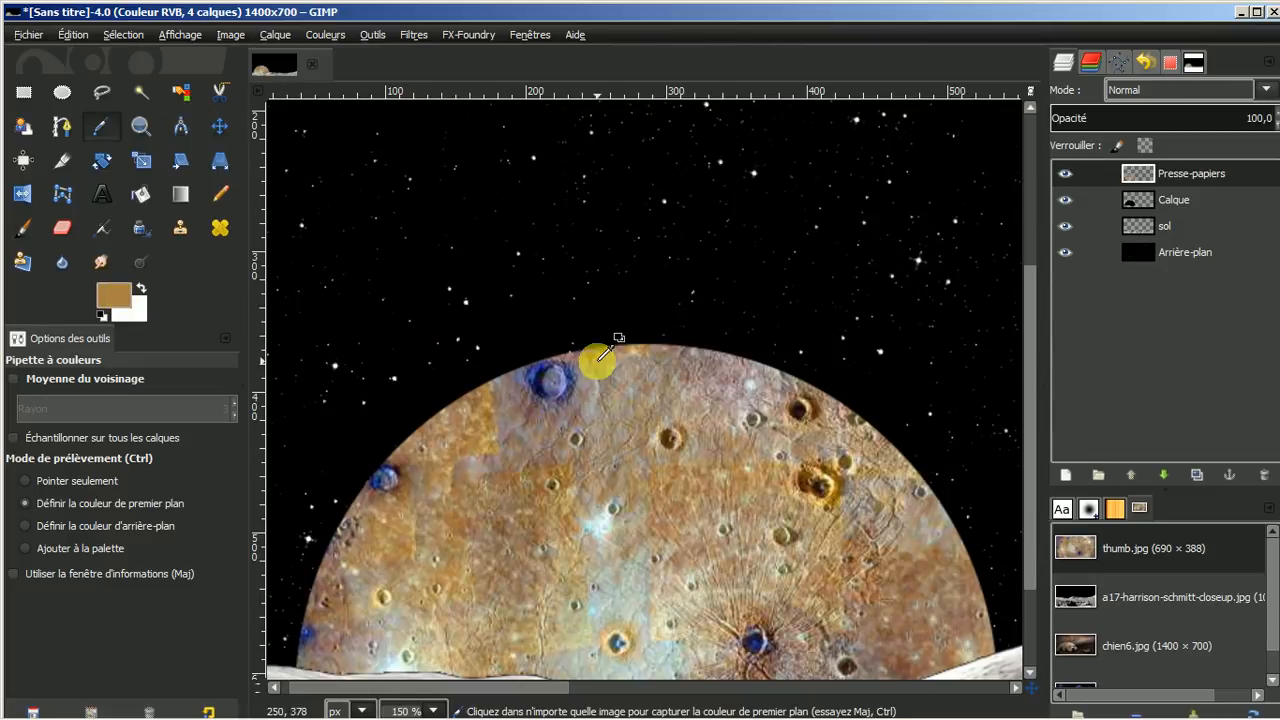
Load the opaque planet area of the Presse-papiers layer as a selection.
{"action": "right_click", "coordinate": [1201, 178]}
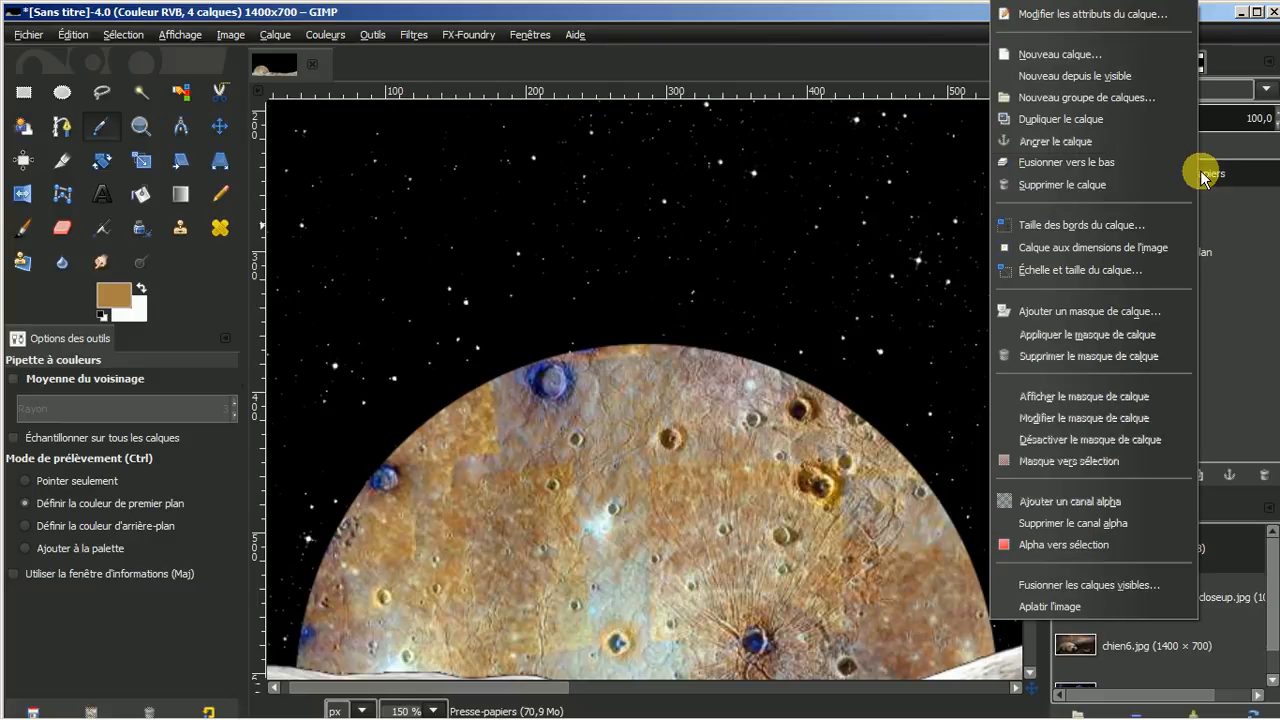
{"action": "left_click", "coordinate": [1058, 546]}
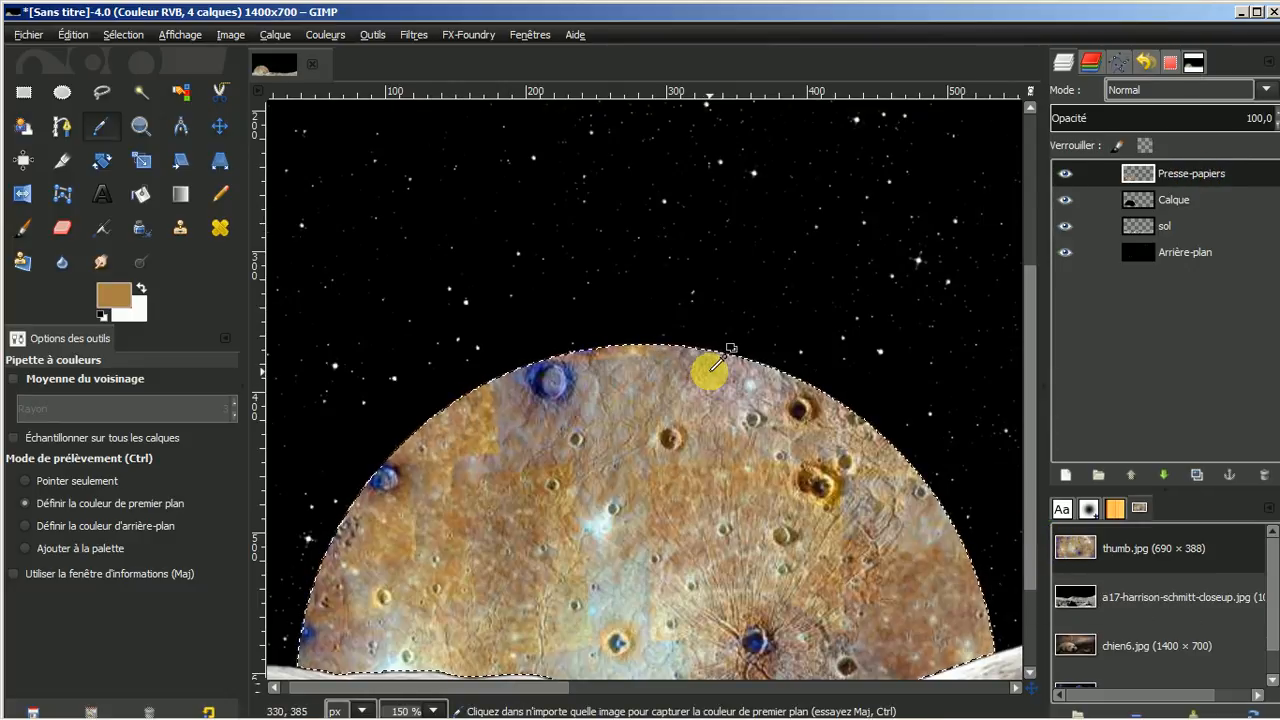
{"action": "key", "text": "1"}
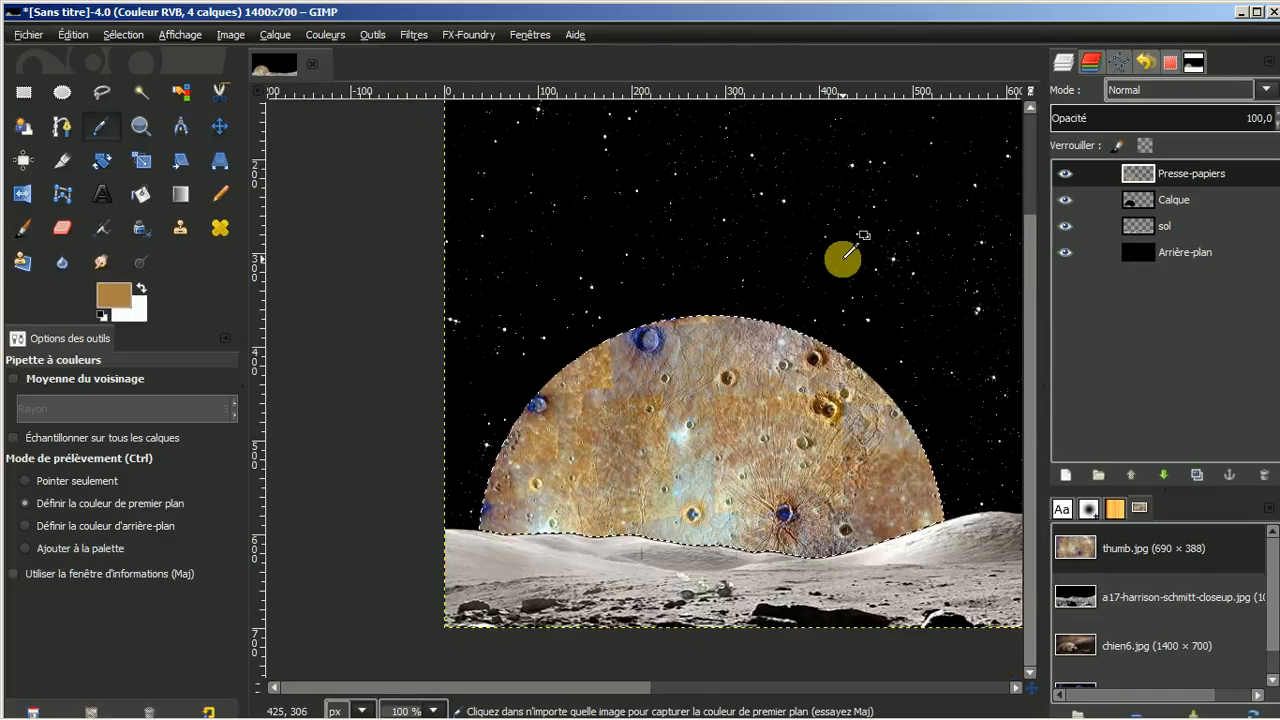
Create a new 1400 × 700 px transparent layer directly above the sol layer.
{"action": "left_click_drag", "start_coordinate": [586, 694], "coordinate": [623, 663]}
{"action": "key", "text": "minus"}
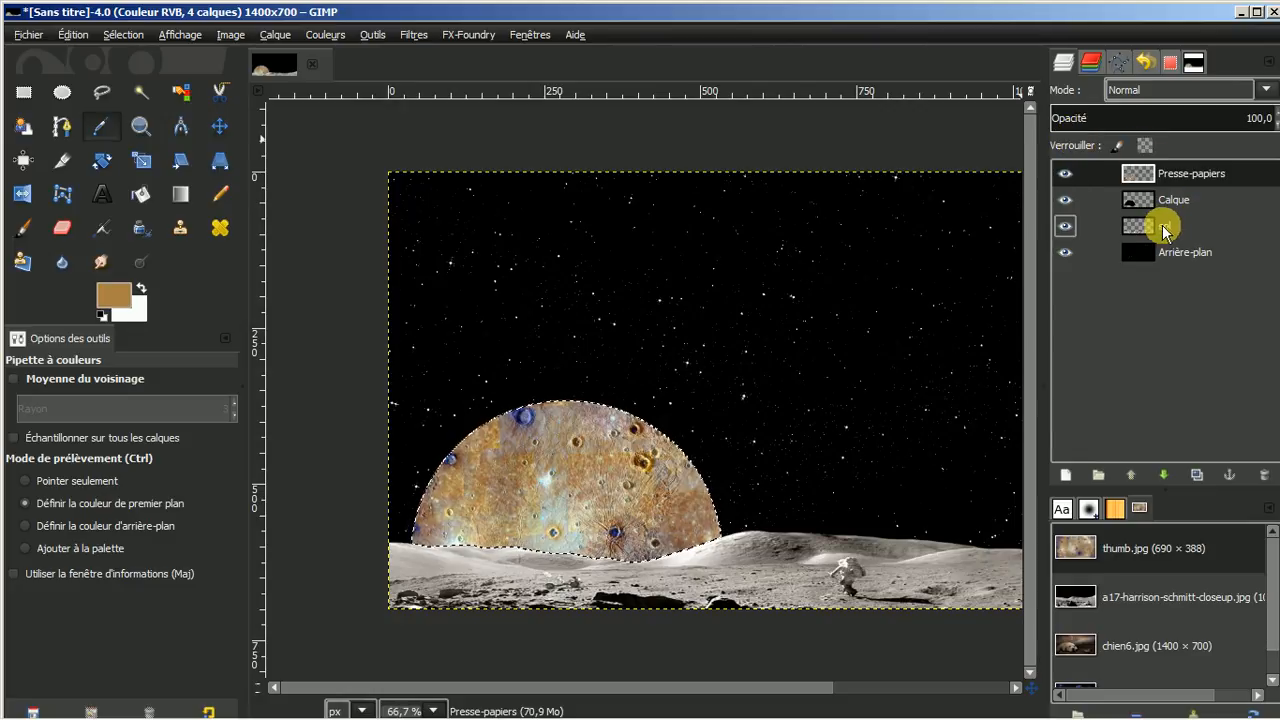
{"action": "left_click", "coordinate": [1170, 229]}
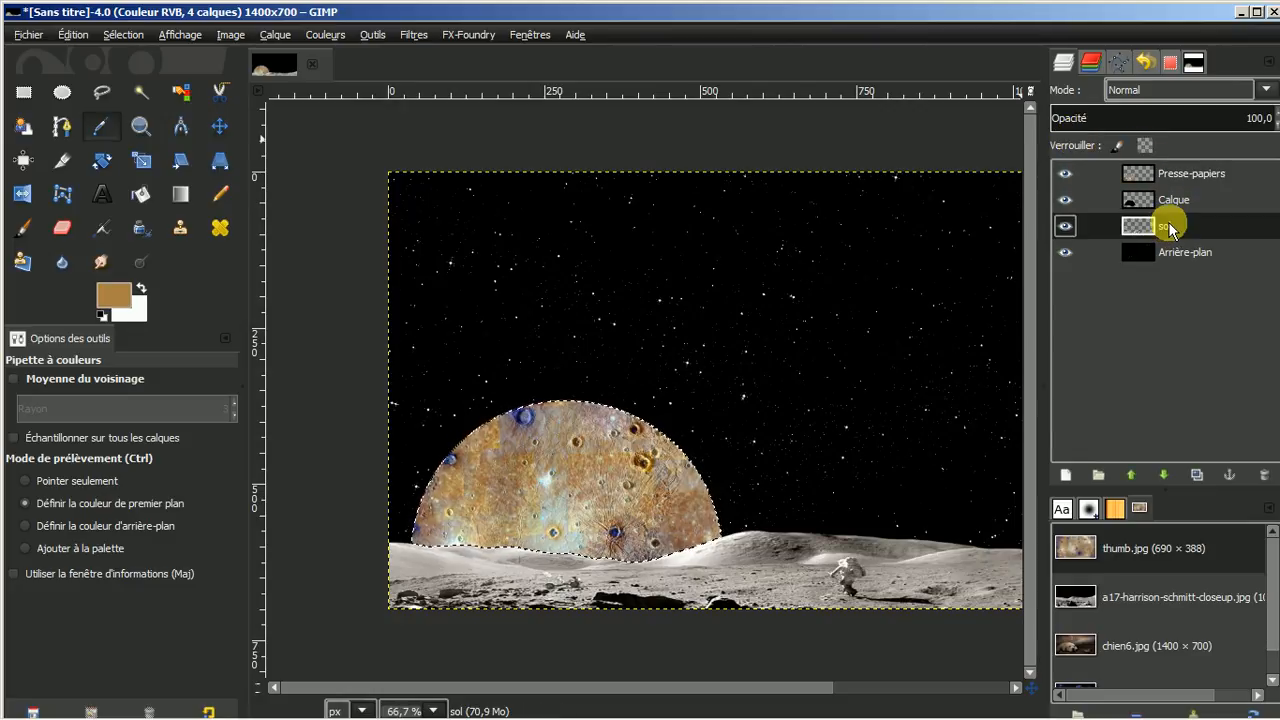
{"action": "left_click", "coordinate": [1065, 473]}
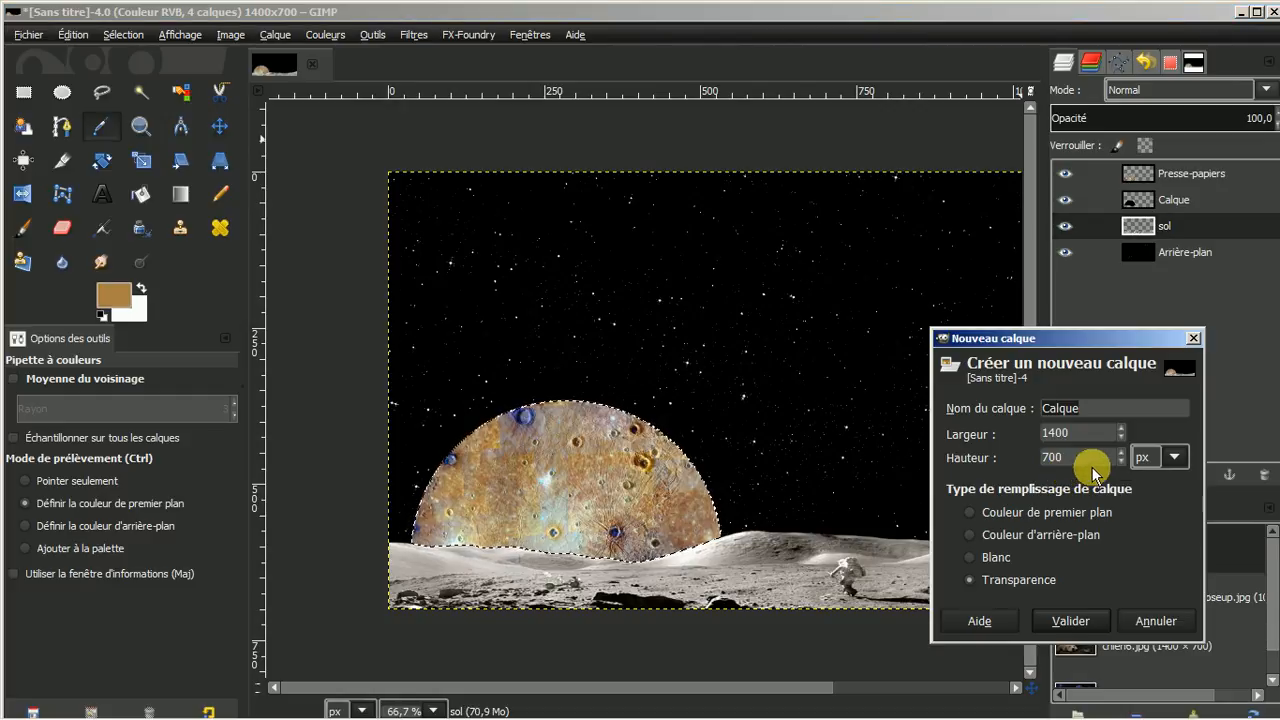
{"action": "left_click", "coordinate": [1072, 621]}
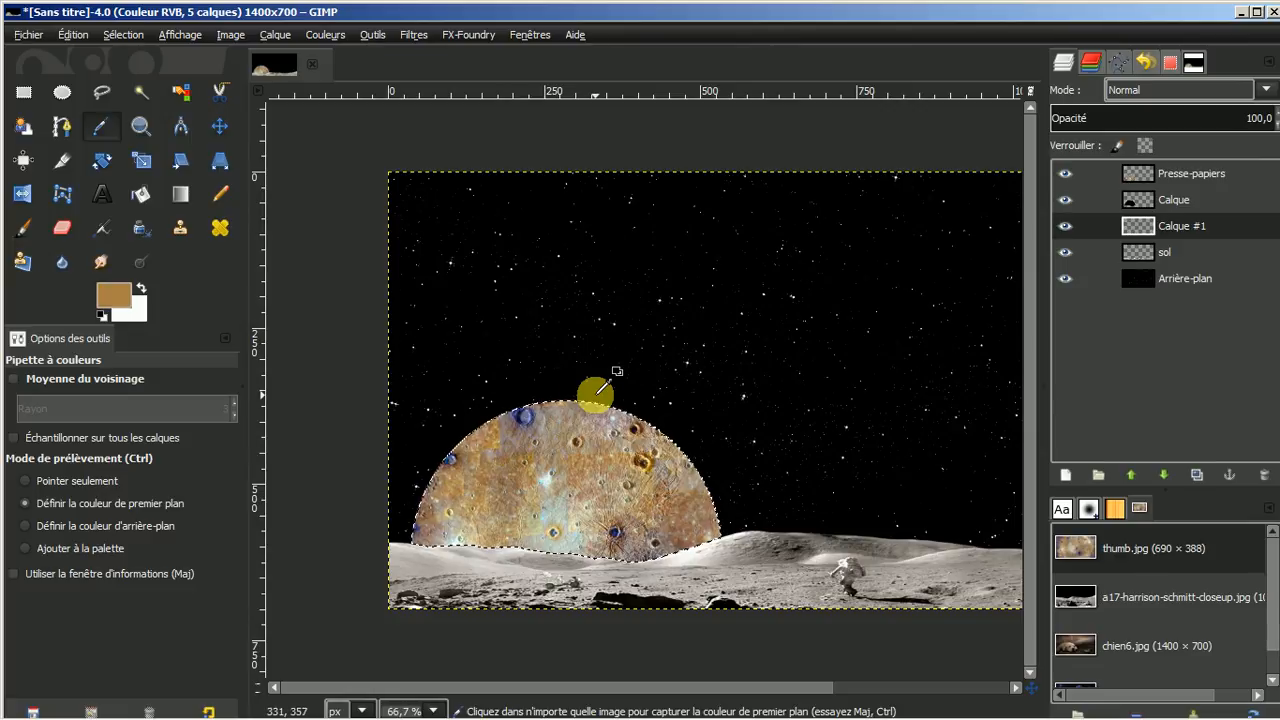
Grow the planet-shaped selection by 3 px.
{"action": "left_click", "coordinate": [118, 36]}
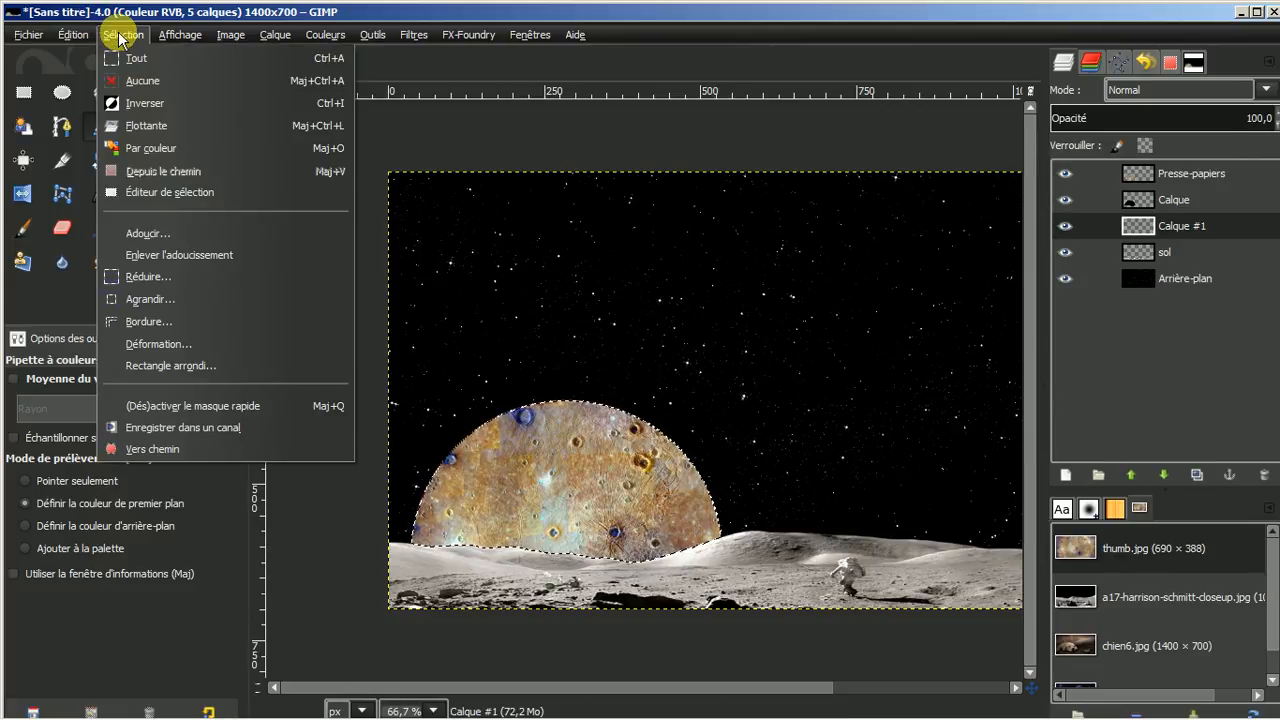
{"action": "left_click", "coordinate": [141, 302]}
{"action": "left_click_drag", "start_coordinate": [134, 306], "coordinate": [178, 315]}
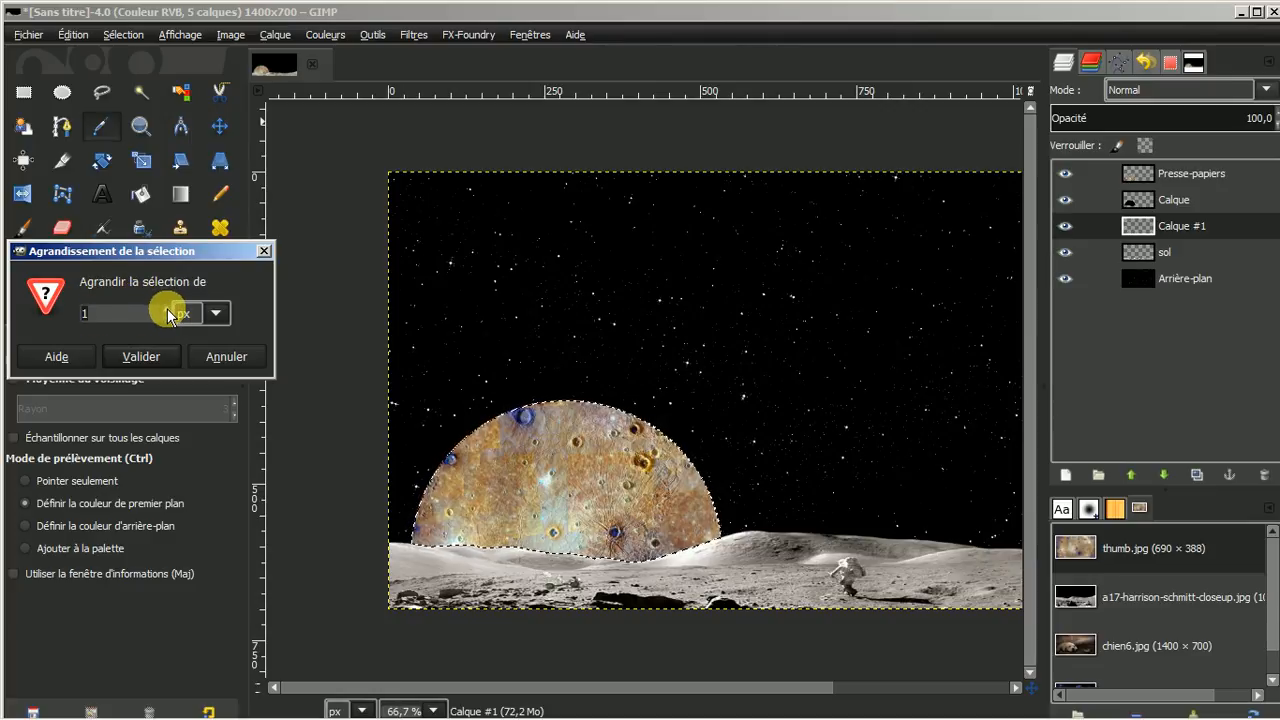
{"action": "type", "text": "3"}
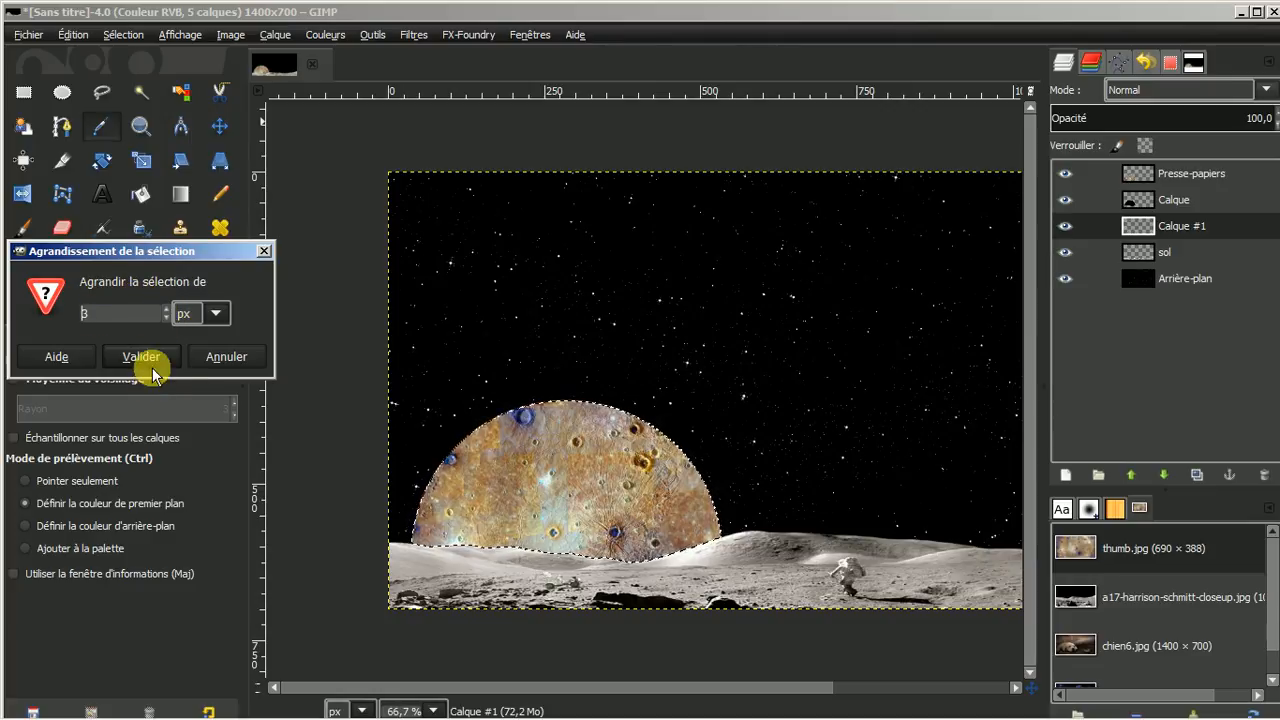
{"action": "left_click", "coordinate": [150, 368]}
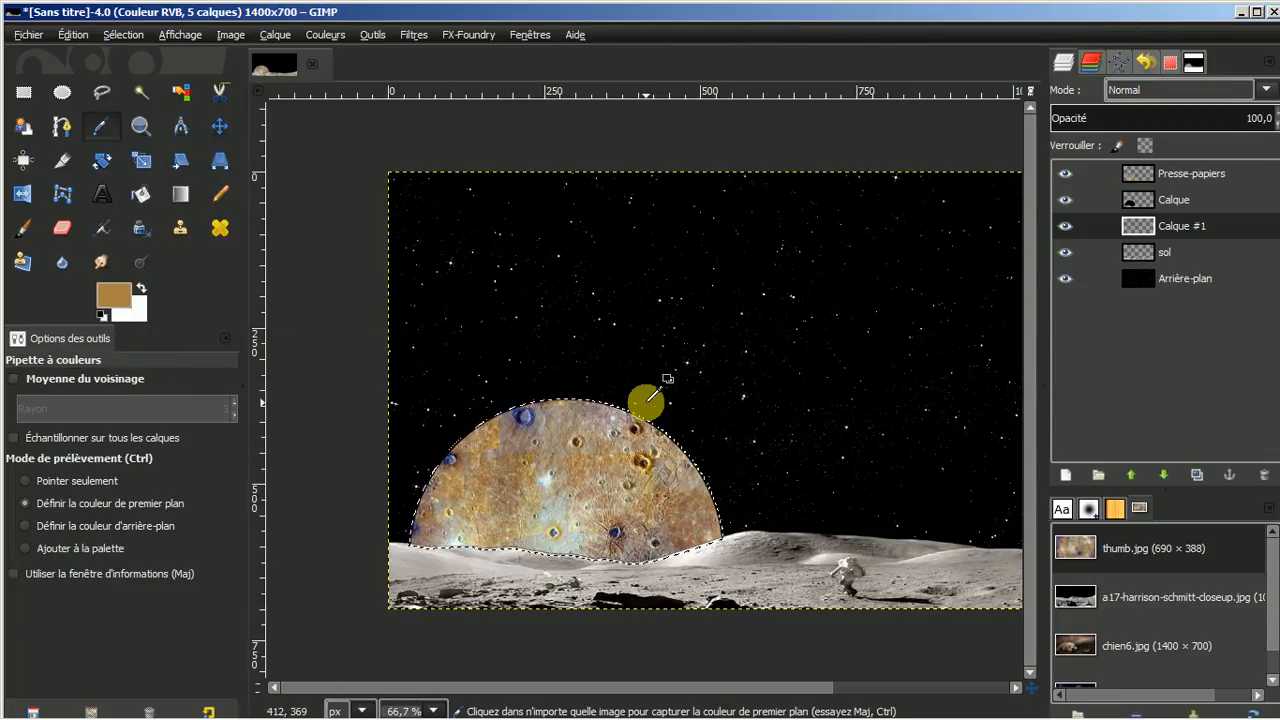
Fill the whole selection on the Calque #1 layer with the orange-brown foreground colour, and clear the selection.
{"action": "scroll", "coordinate": [652, 398], "scroll_direction": "up", "scroll_amount": 2, "text": "ctrl"}
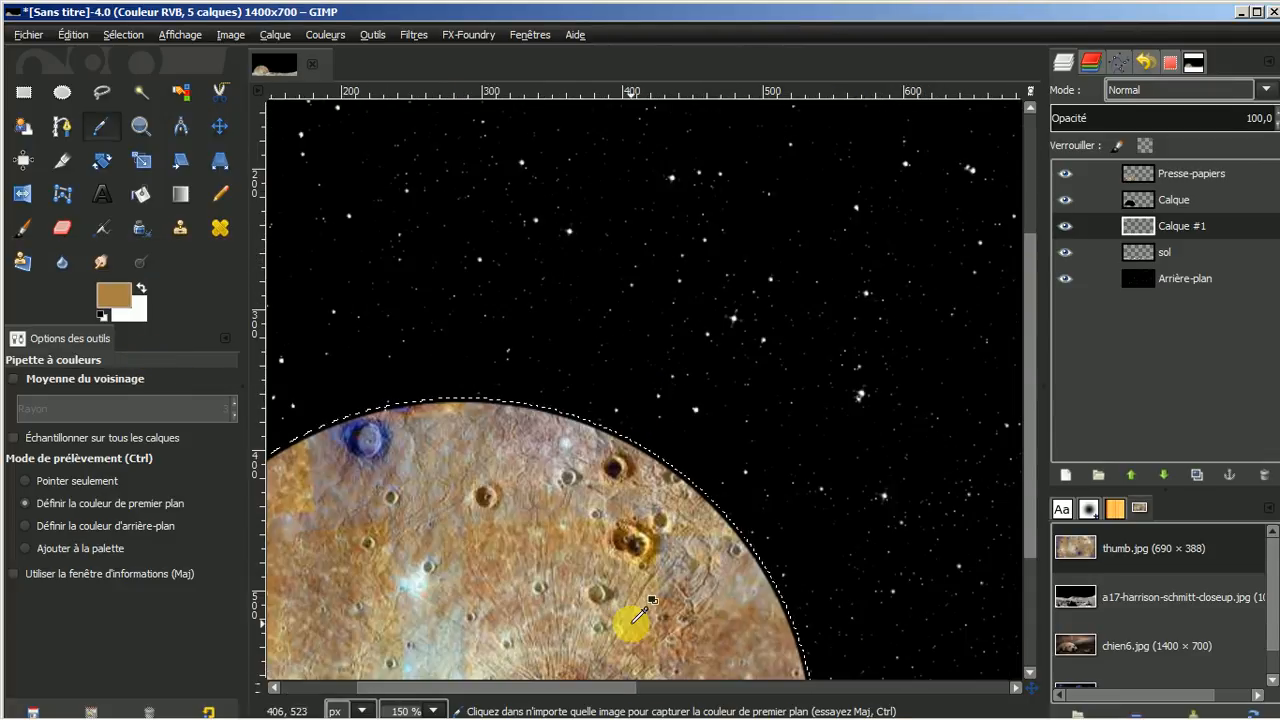
{"action": "left_click_drag", "start_coordinate": [620, 684], "coordinate": [561, 684]}
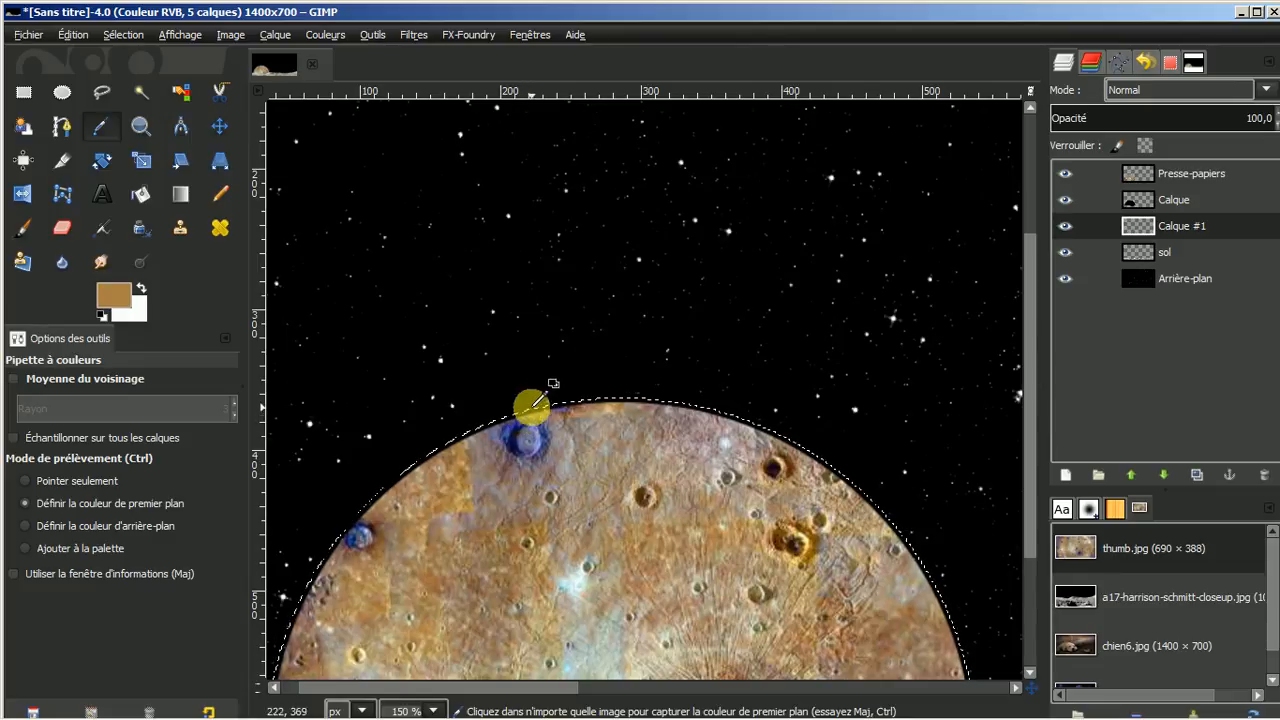
{"action": "left_click", "coordinate": [1158, 234]}
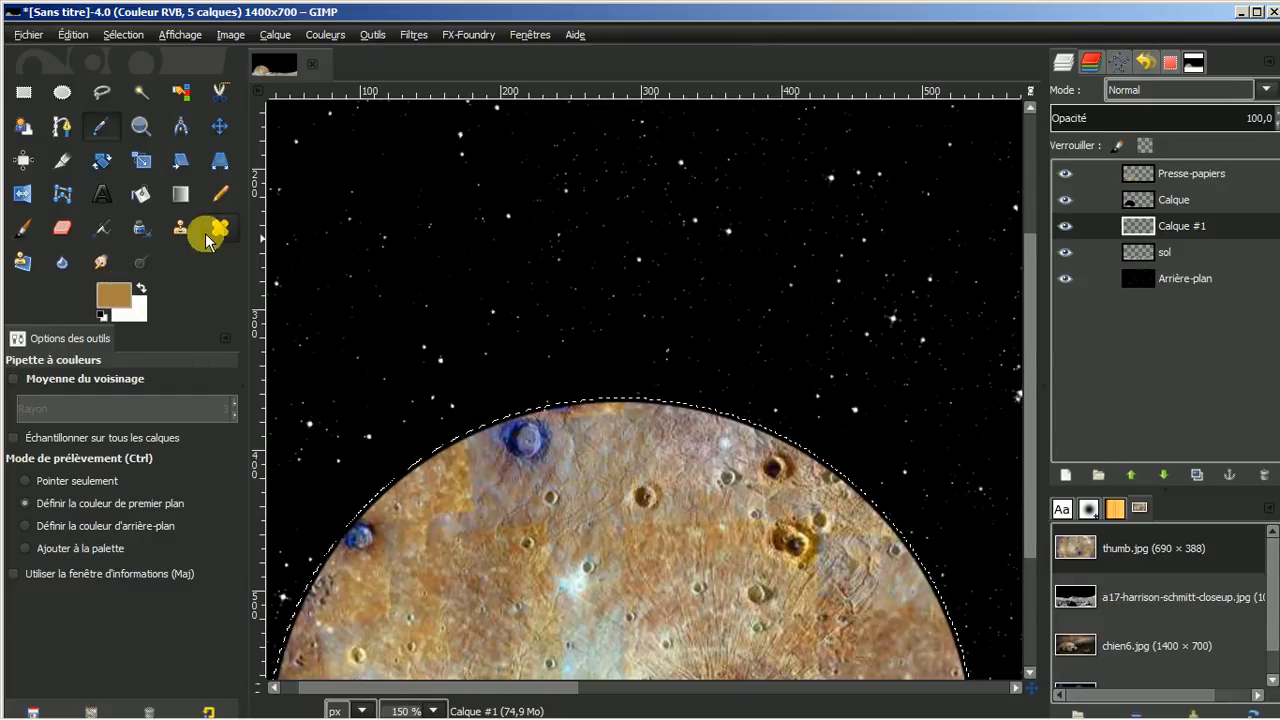
{"action": "left_click", "coordinate": [141, 195]}
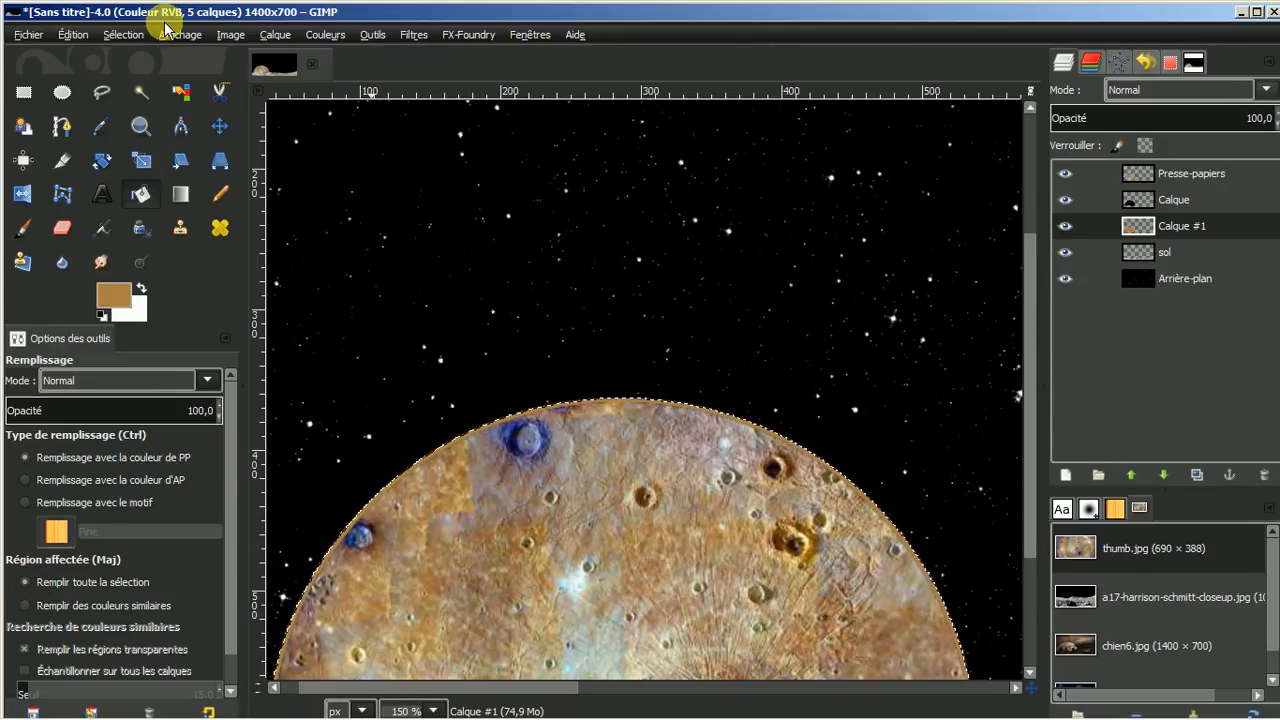
{"action": "left_click", "coordinate": [126, 37]}
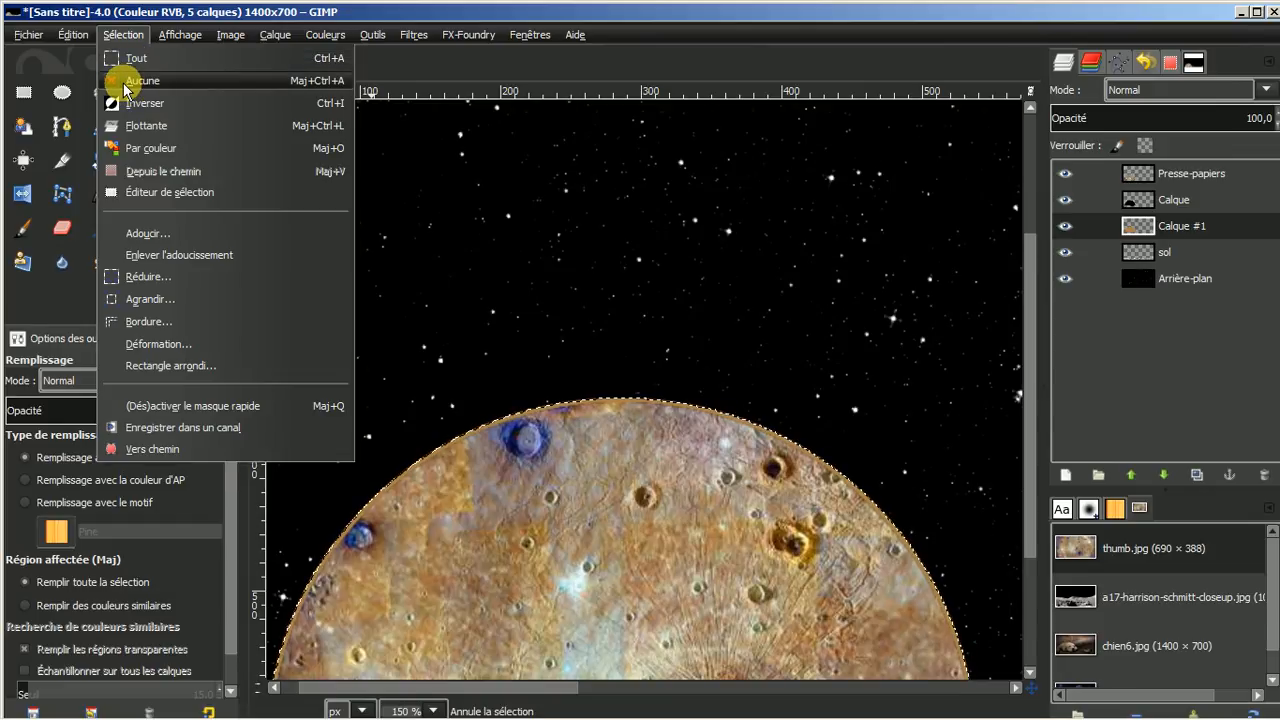
{"action": "left_click", "coordinate": [126, 82]}
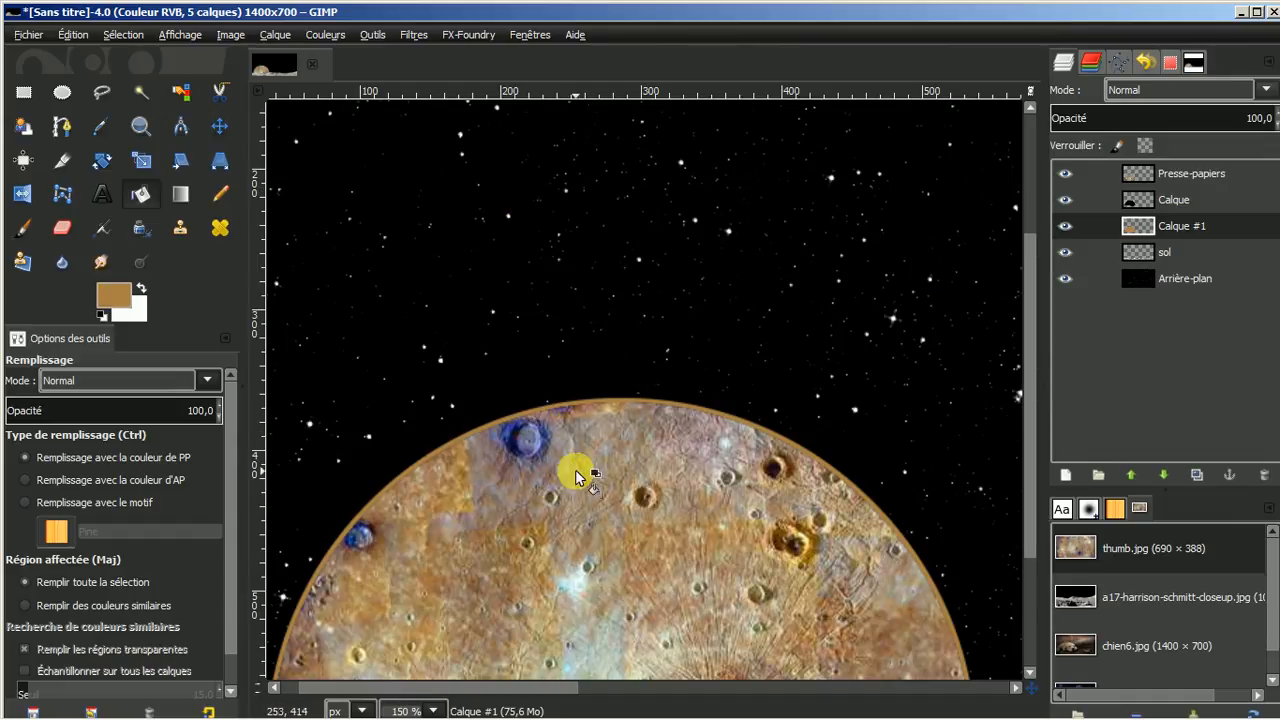
Hide the Presse-papiers and Calque layers to inspect the orange-brown disc beneath them, and show both layers again.
{"action": "scroll", "coordinate": [680, 396], "scroll_direction": "down", "scroll_amount": 1, "text": "ctrl"}
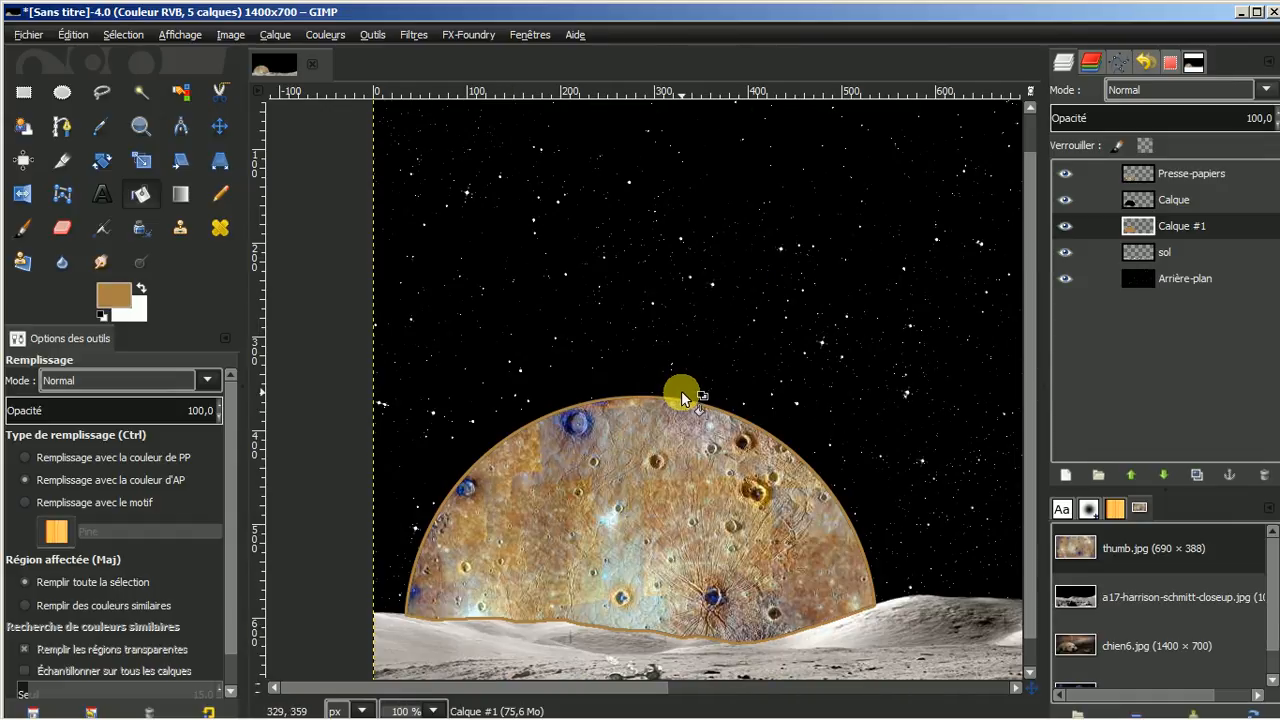
{"action": "left_click", "coordinate": [1066, 175]}
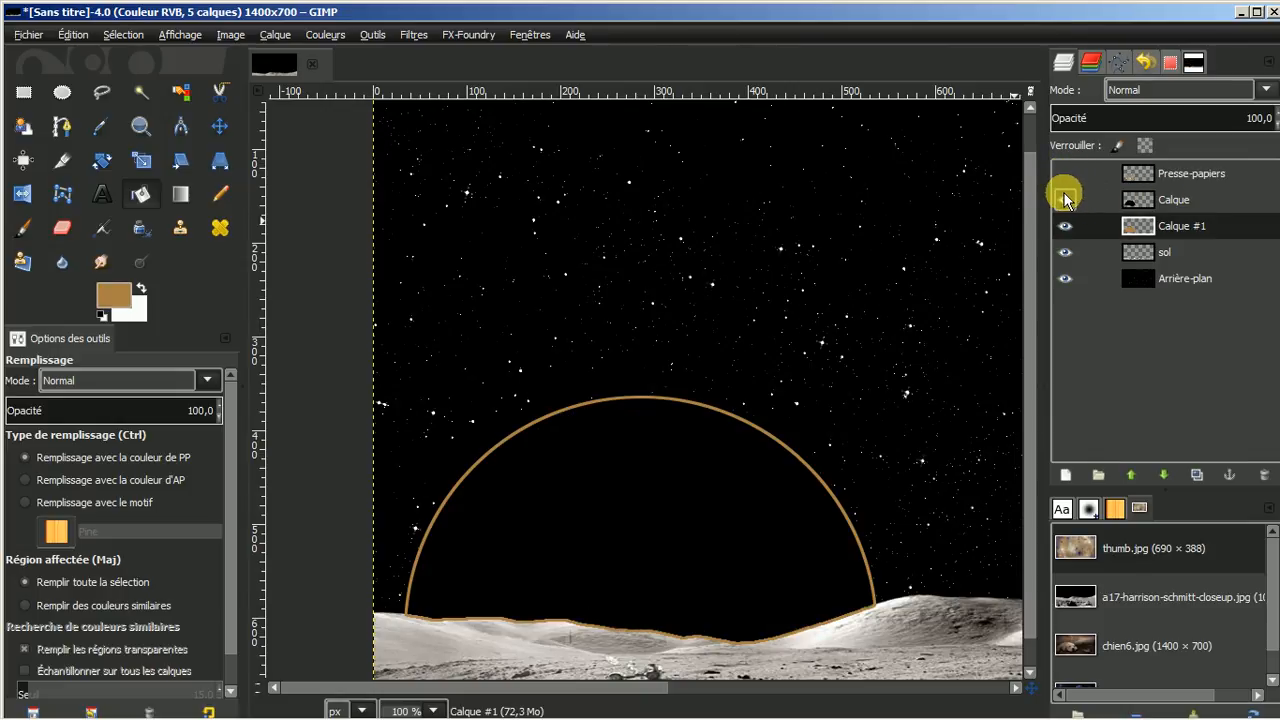
{"action": "left_click", "coordinate": [1065, 200]}
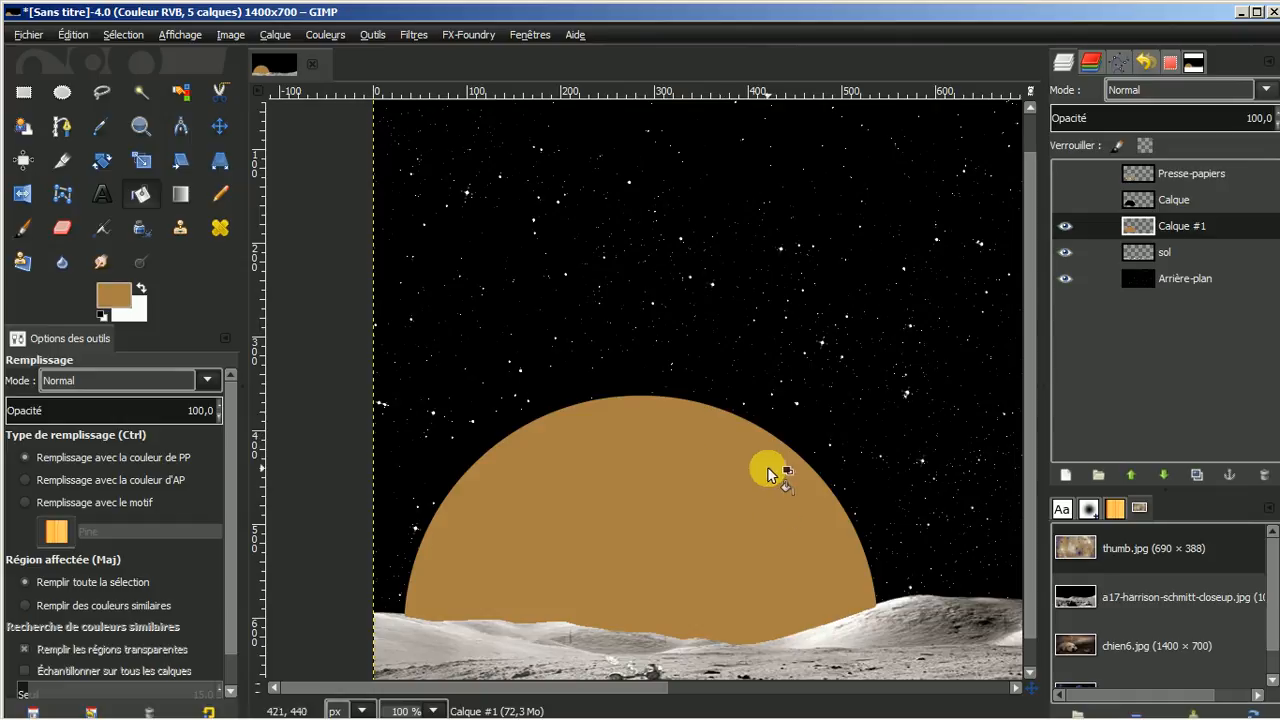
{"action": "left_click", "coordinate": [1066, 178]}
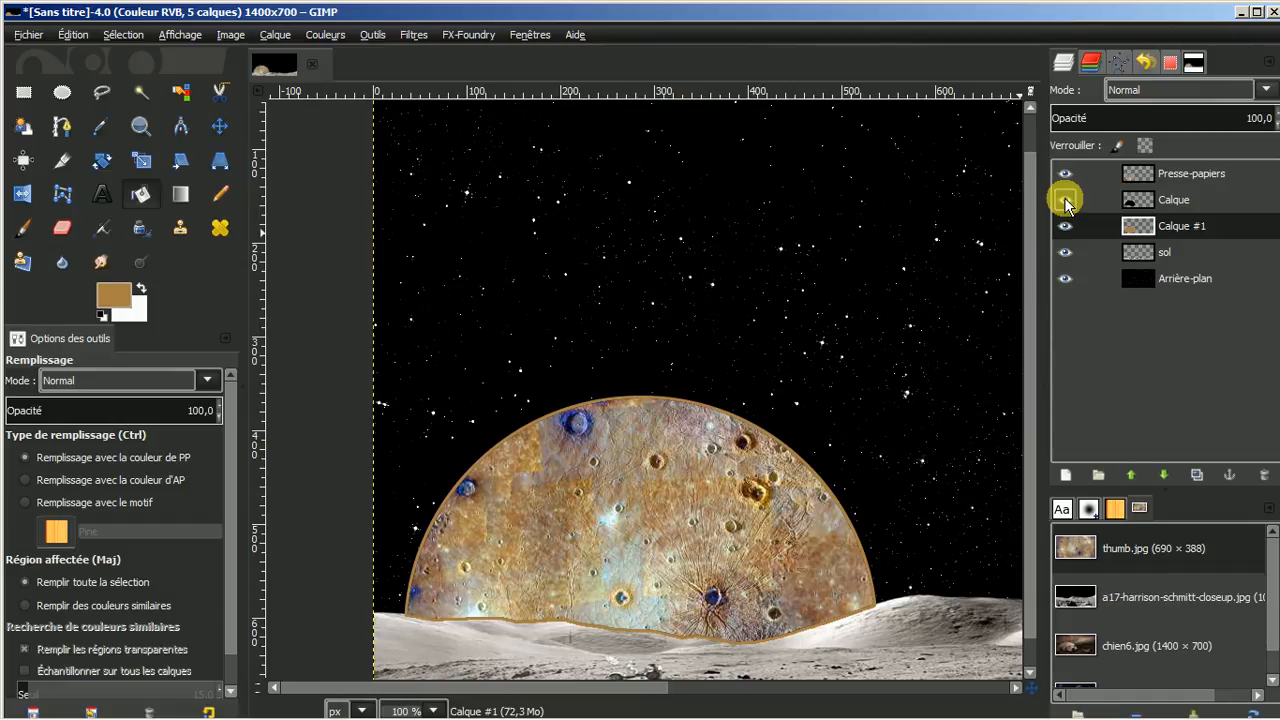
{"action": "left_click", "coordinate": [1065, 200]}
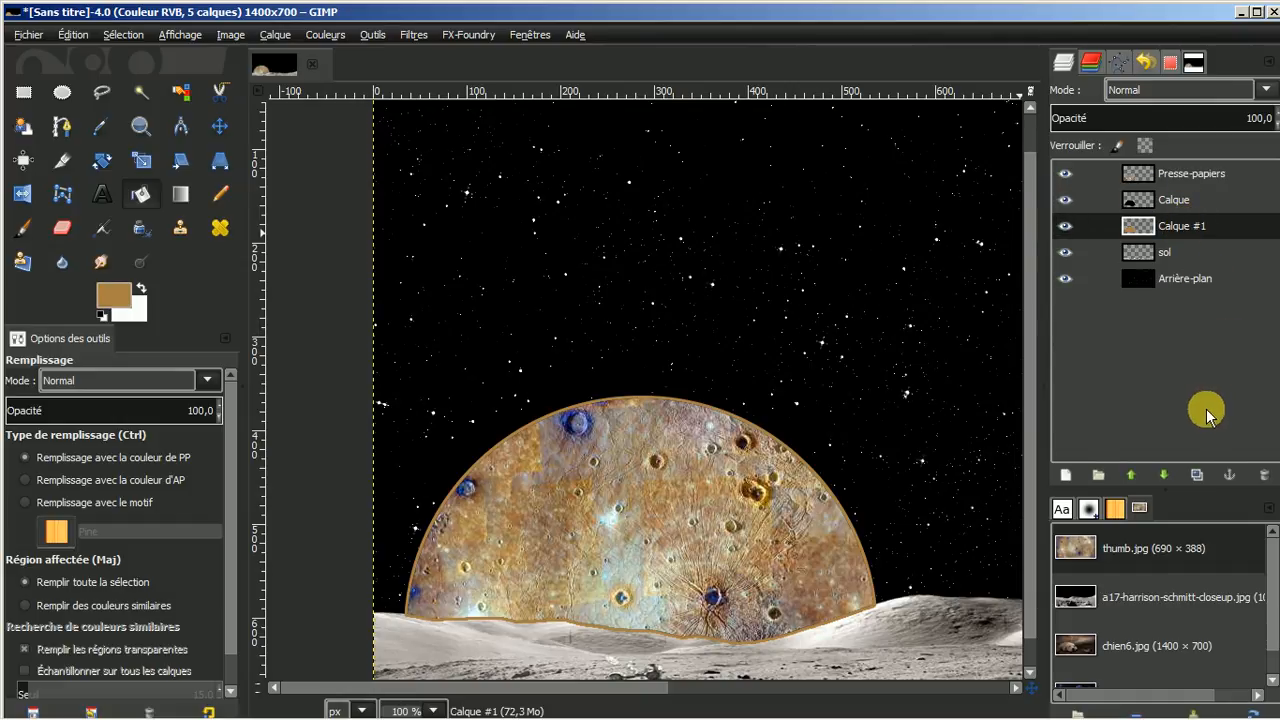
Duplicate the orange-brown Calque #1 layer and apply a Gaussian blur of 70 px horizontally and vertically to the copy.
{"action": "left_click", "coordinate": [1196, 474]}
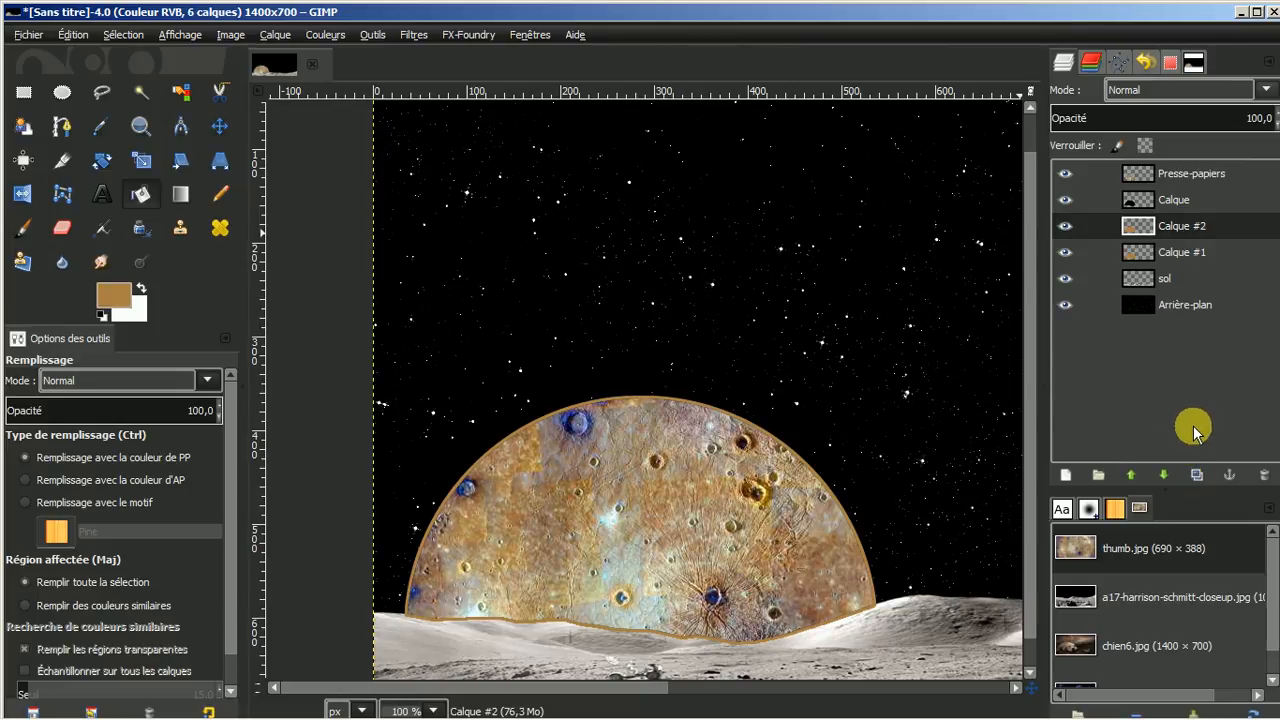
{"action": "left_click", "coordinate": [1195, 229]}
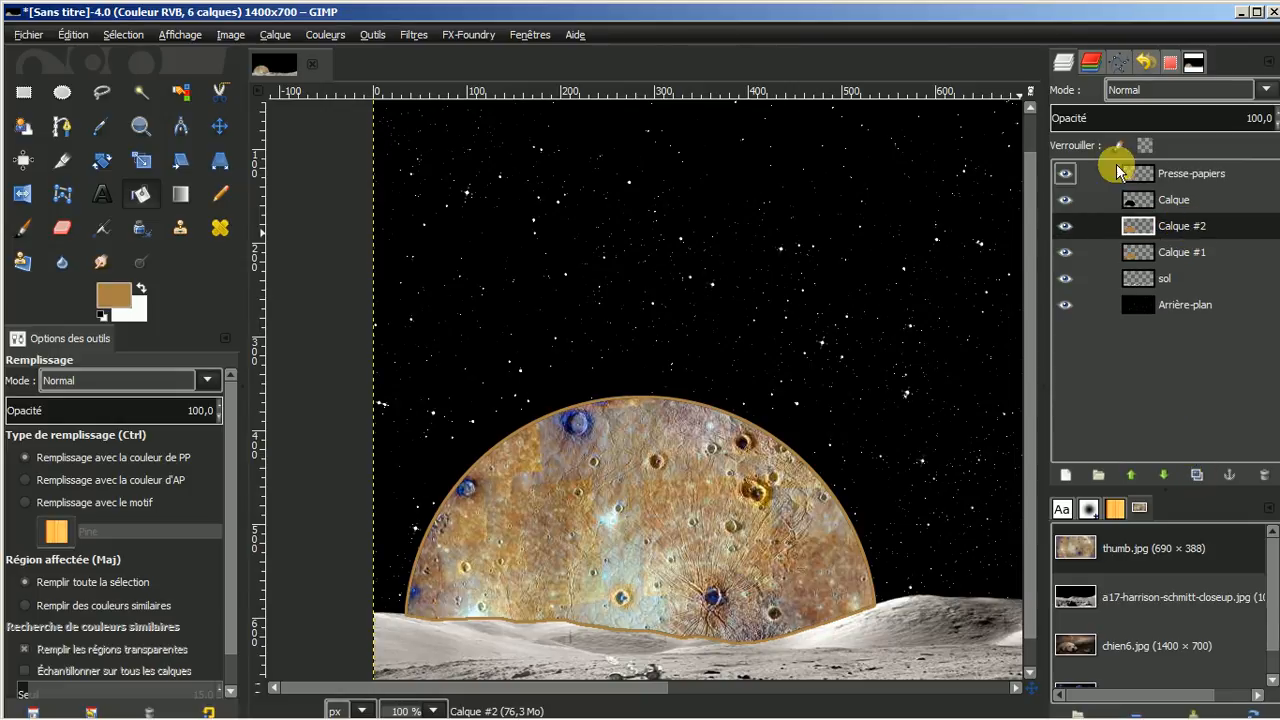
{"action": "left_click", "coordinate": [414, 35]}
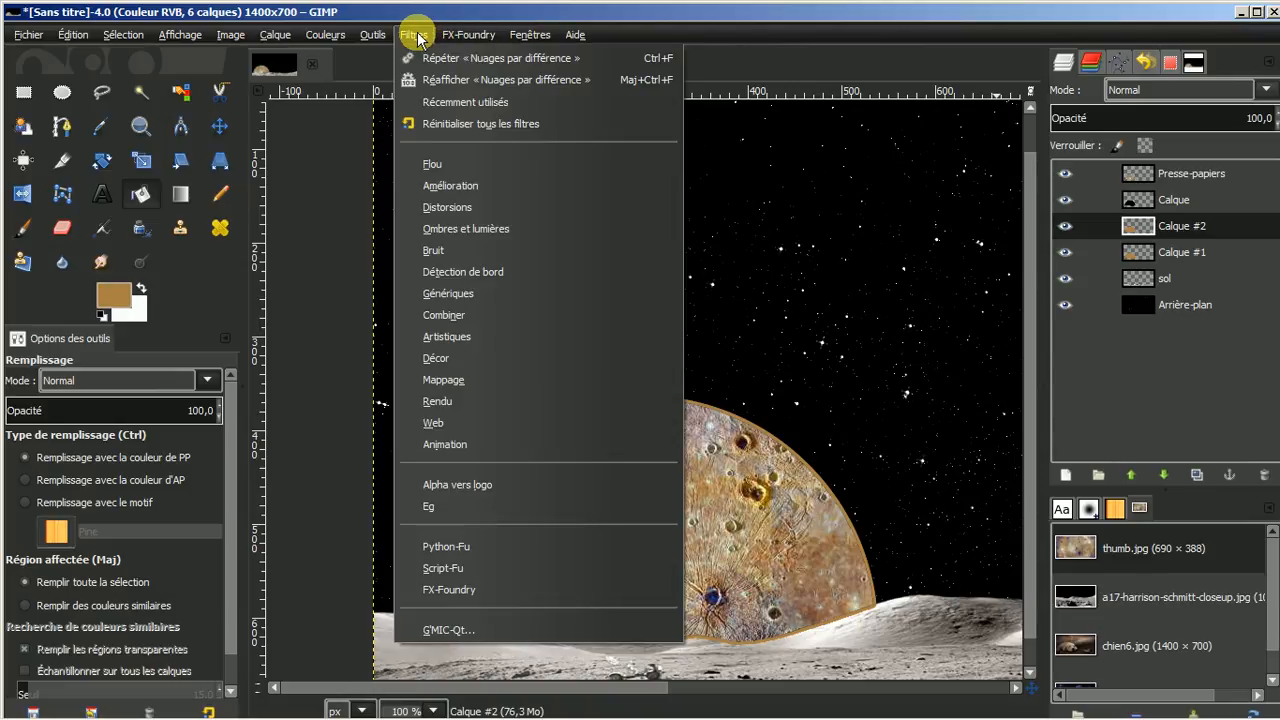
{"action": "mouse_move", "coordinate": [454, 166]}
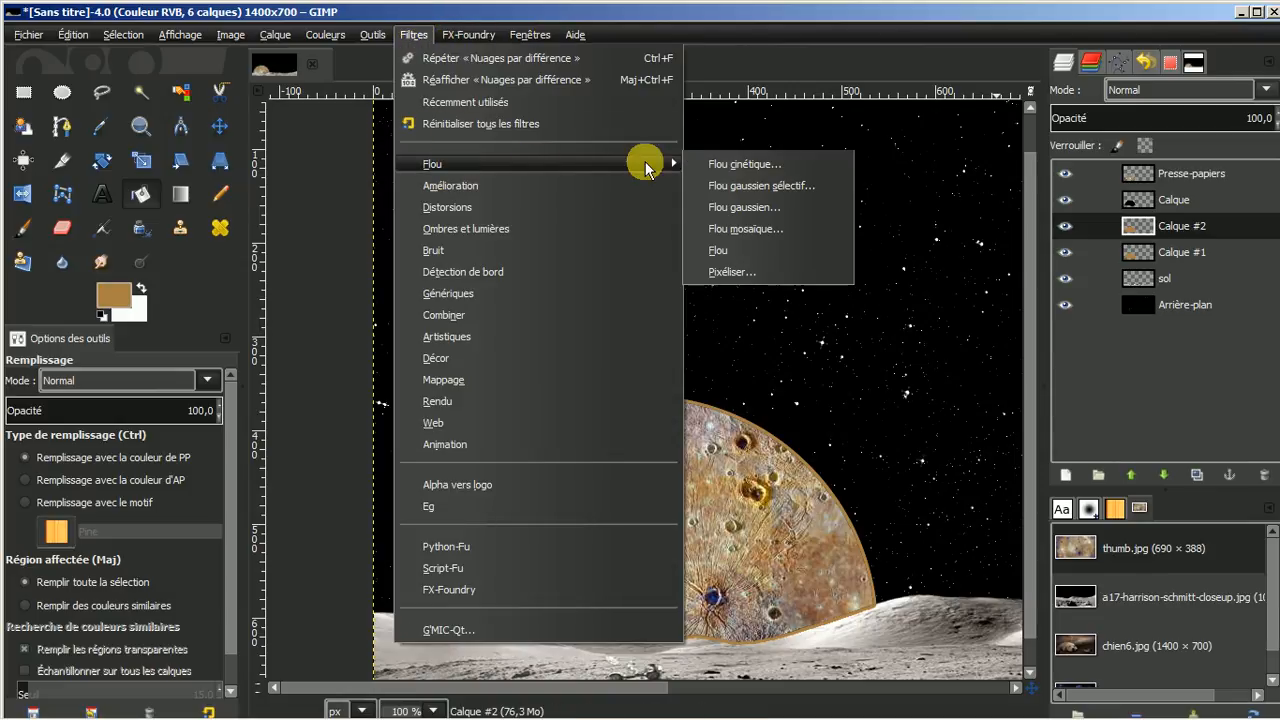
{"action": "left_click", "coordinate": [740, 207]}
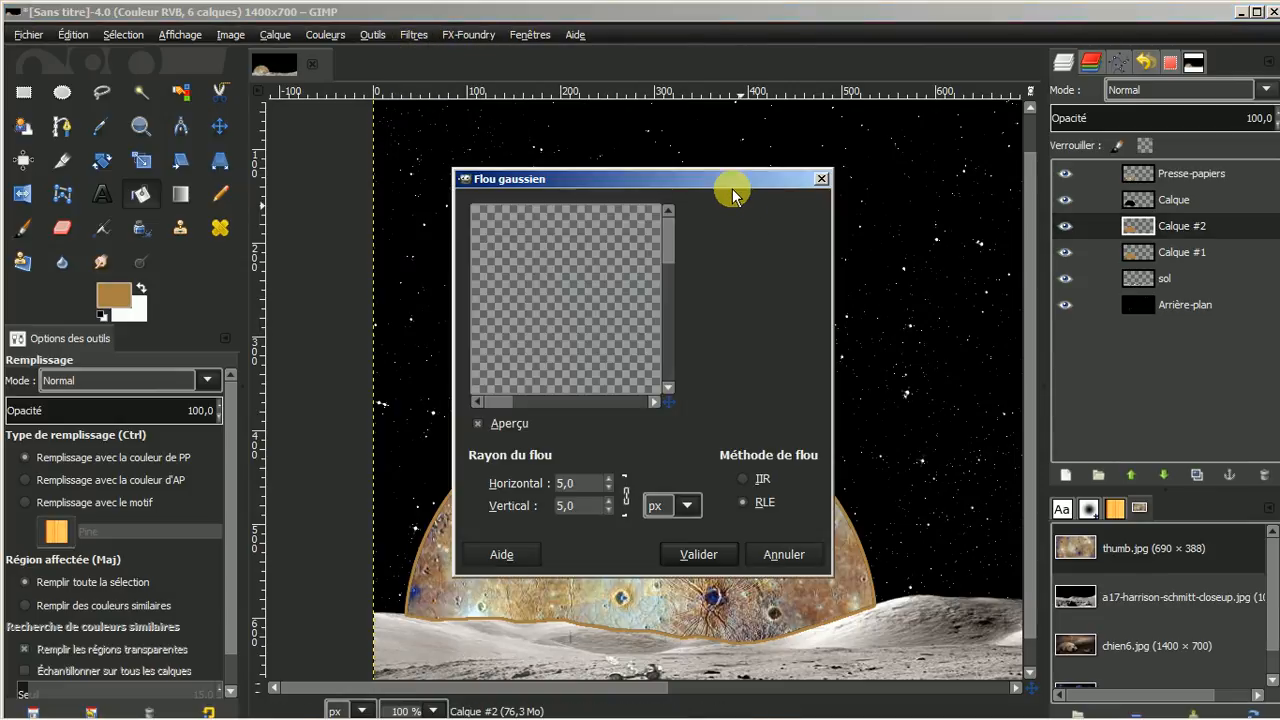
{"action": "left_click_drag", "start_coordinate": [601, 318], "coordinate": [612, 266]}
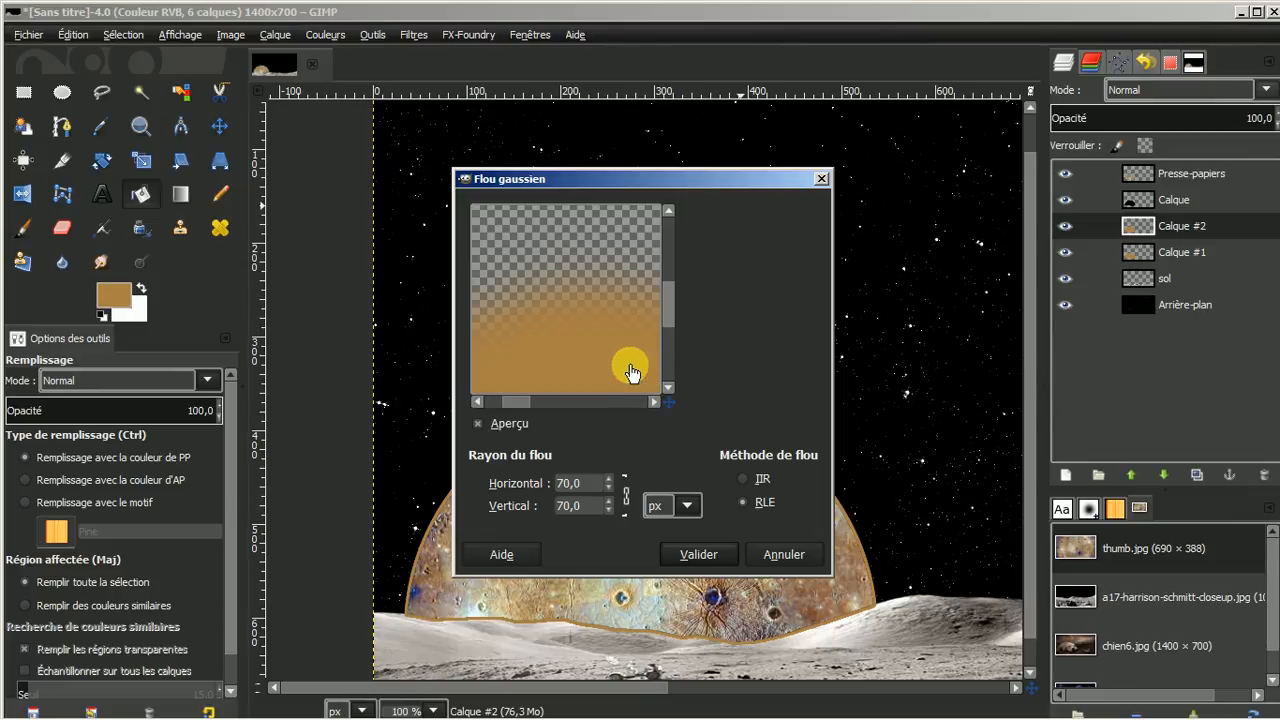
{"action": "left_click", "coordinate": [697, 555]}
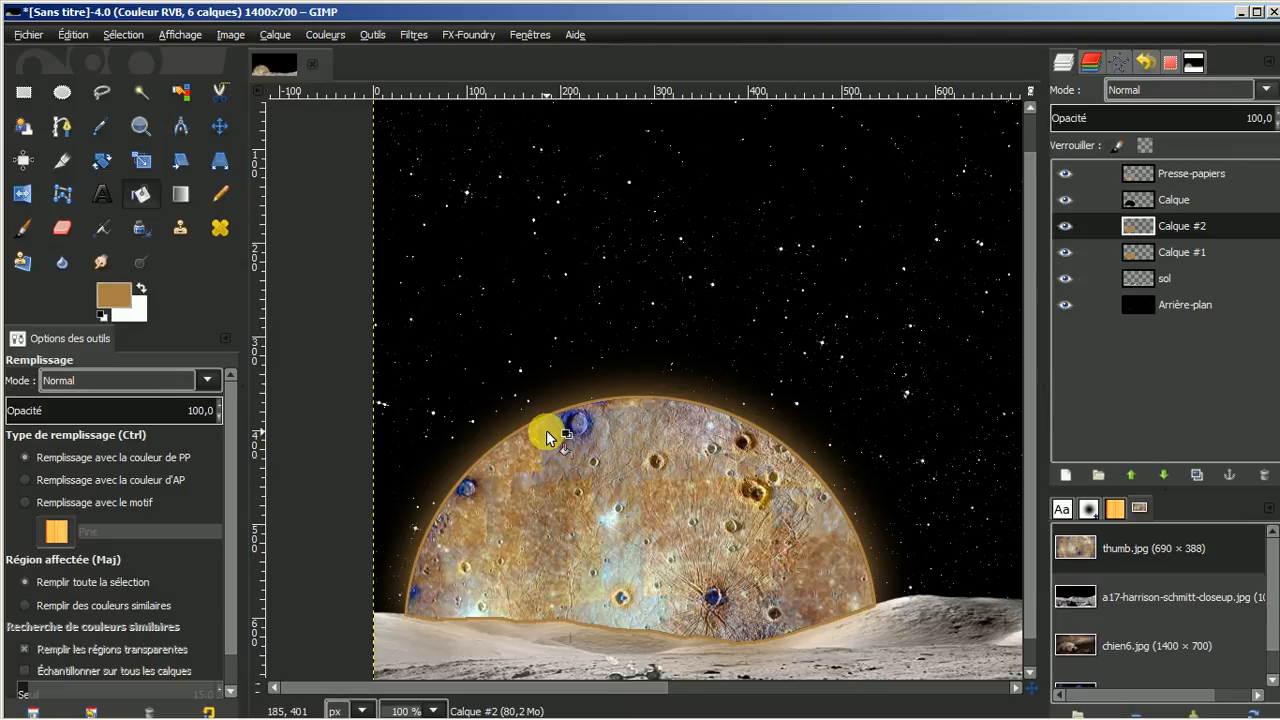
Select the Calque #1 layer and toggle its visibility to compare the planet's rim with and without it.
{"action": "scroll", "coordinate": [565, 430], "scroll_direction": "up", "scroll_amount": 1}
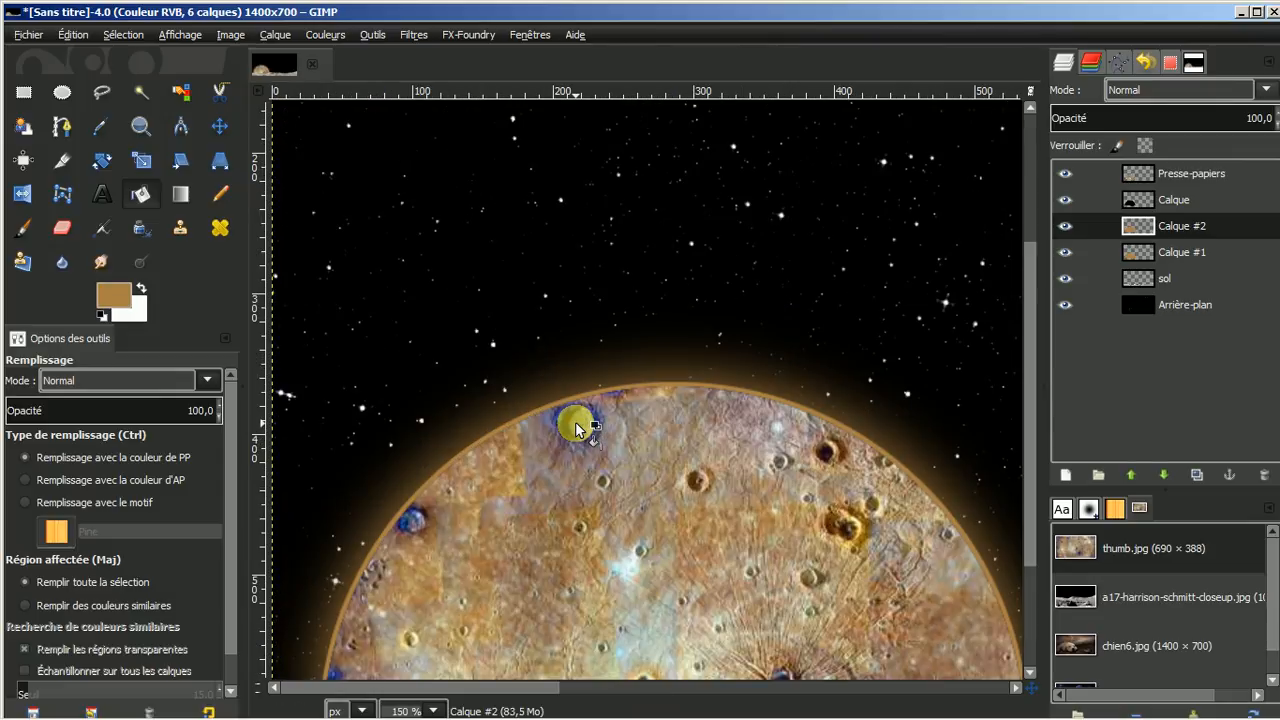
{"action": "left_click", "coordinate": [1173, 254]}
{"action": "left_click", "coordinate": [1065, 254]}
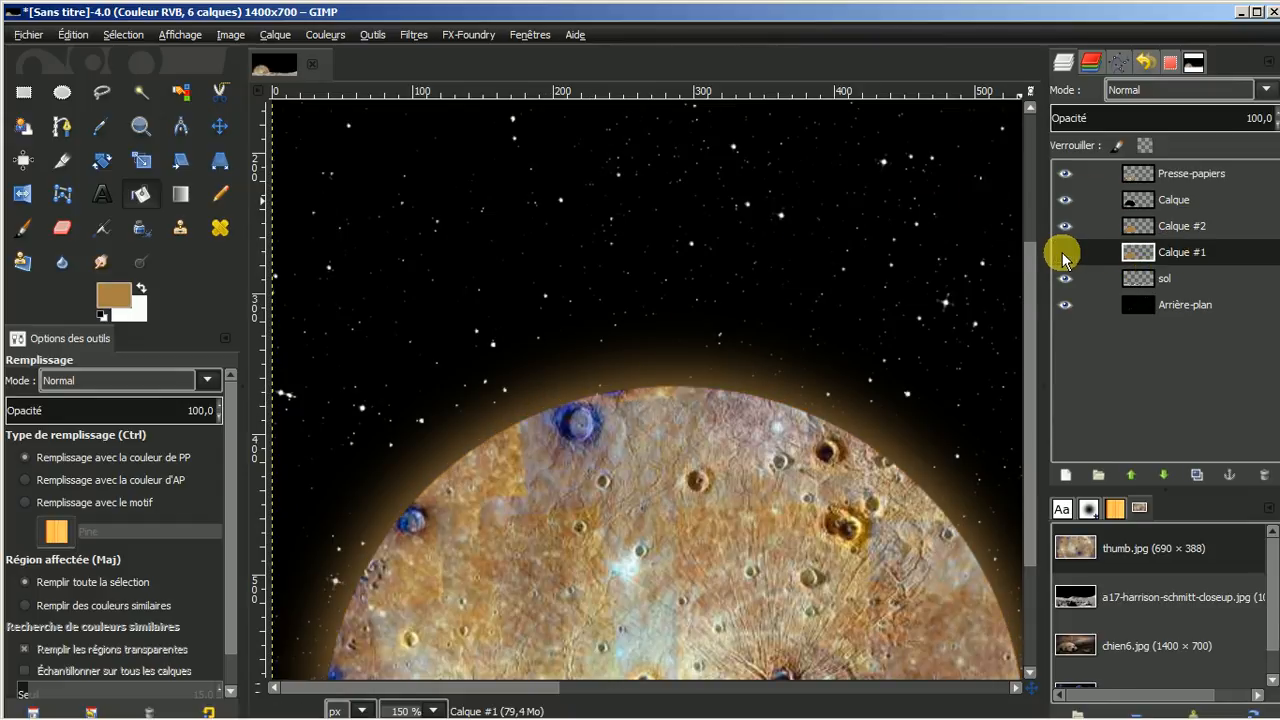
{"action": "left_click", "coordinate": [1065, 255]}
{"action": "left_click", "coordinate": [1065, 255]}
{"action": "left_click", "coordinate": [1065, 255]}
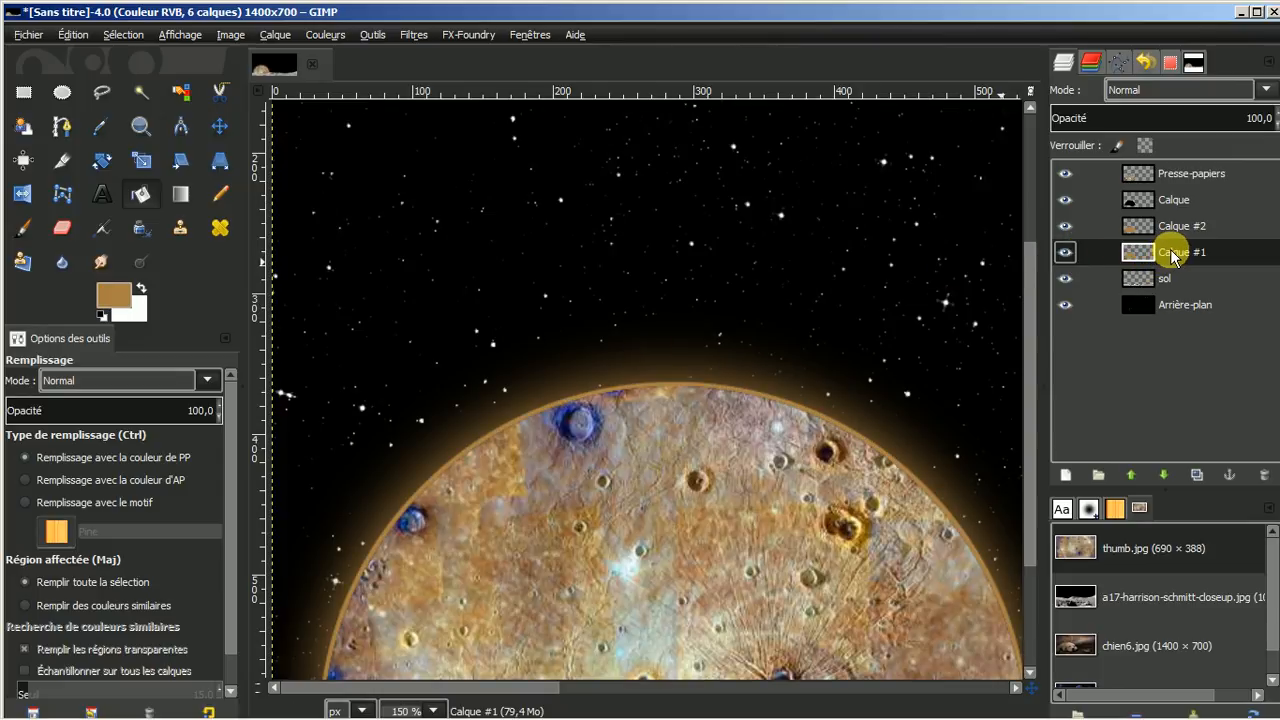
Apply a Gaussian blur of 35 px horizontally and vertically to the Calque #1 layer.
{"action": "left_click", "coordinate": [412, 35]}
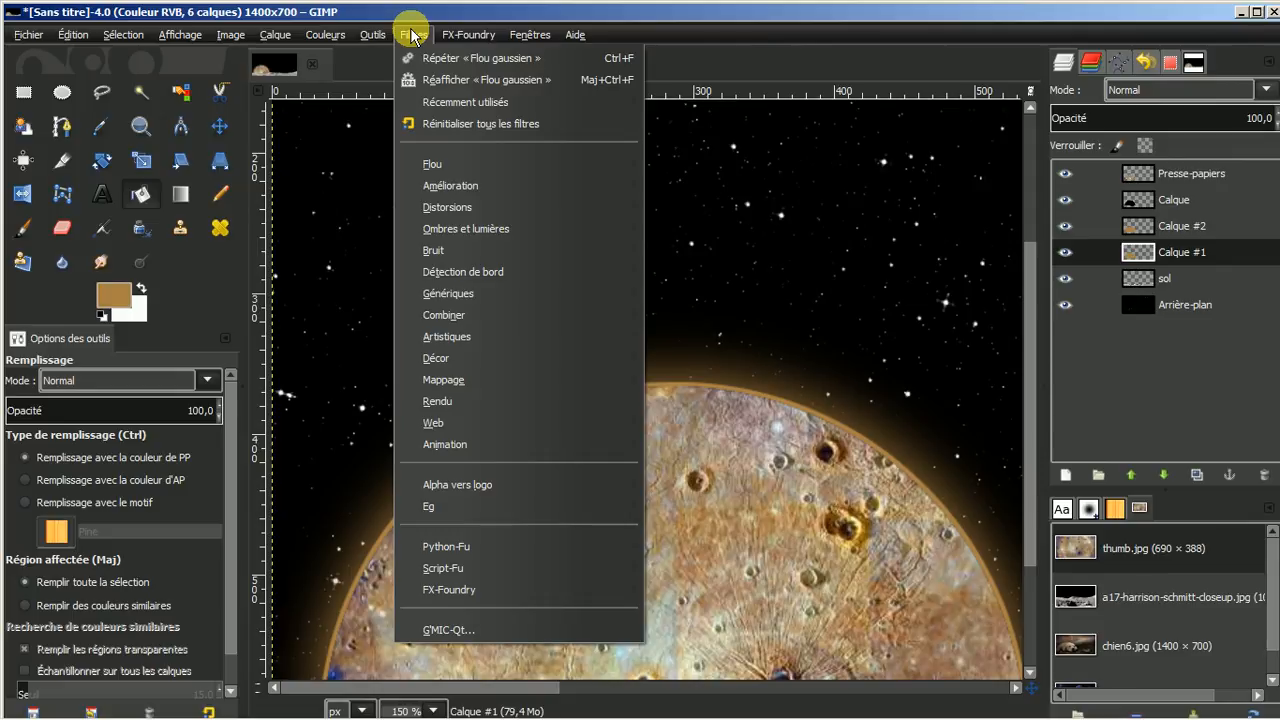
{"action": "left_click", "coordinate": [437, 81]}
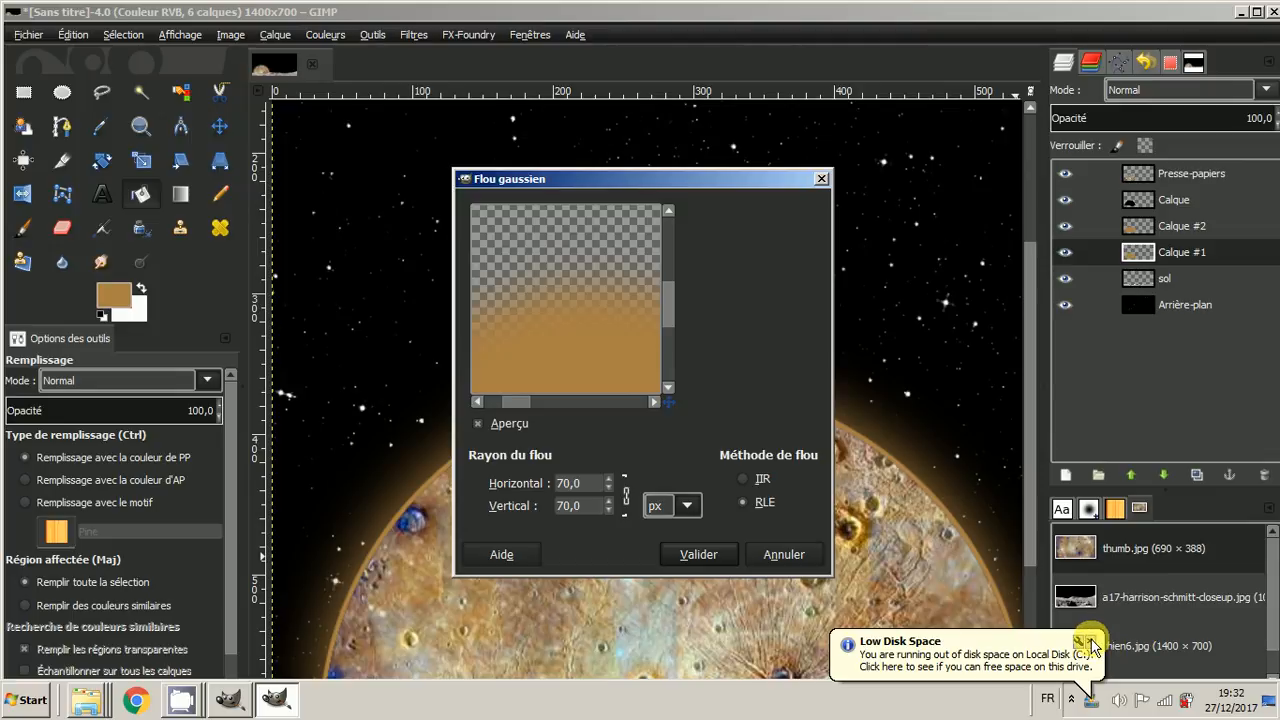
{"action": "left_click", "coordinate": [1092, 642]}
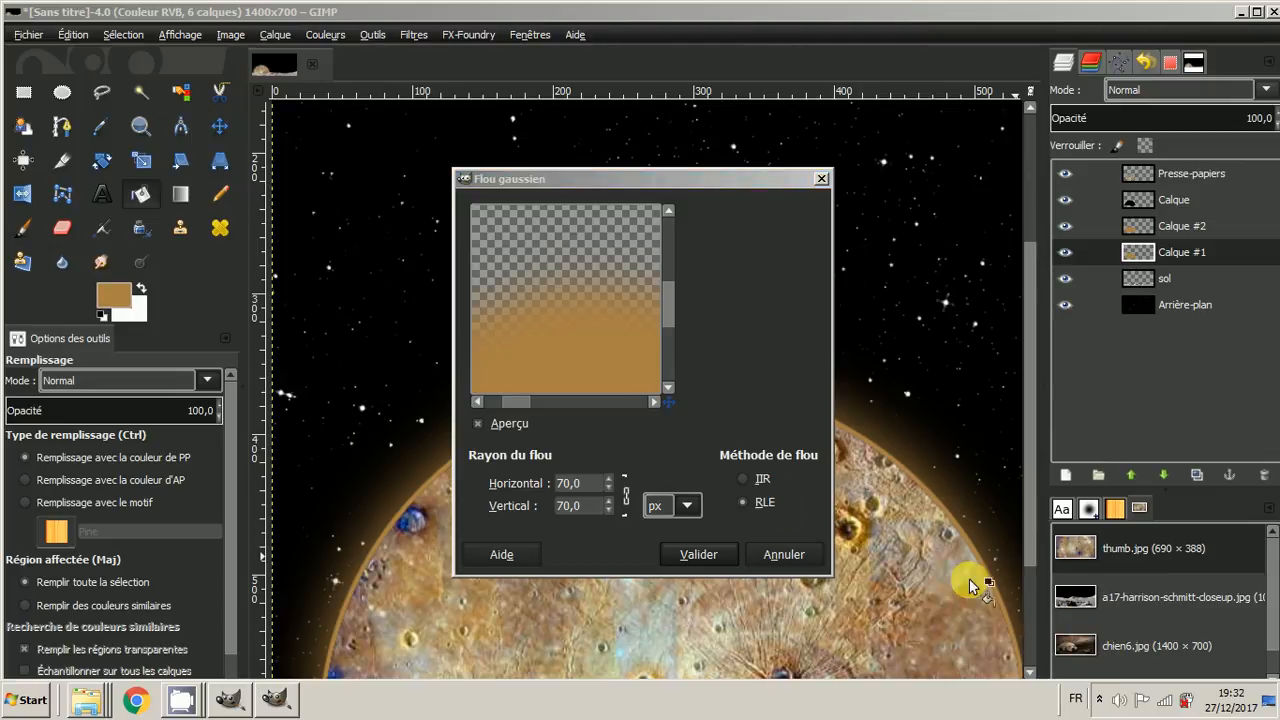
{"action": "left_click", "coordinate": [609, 488]}
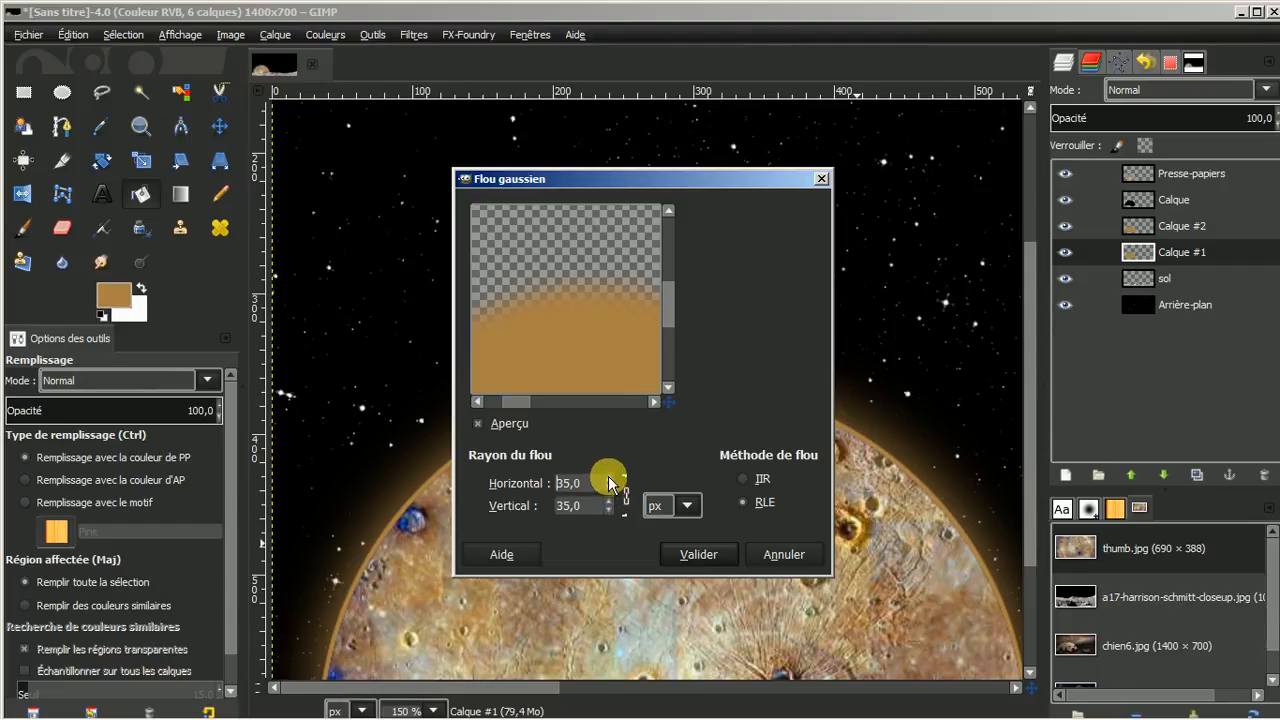
{"action": "left_click", "coordinate": [690, 556]}
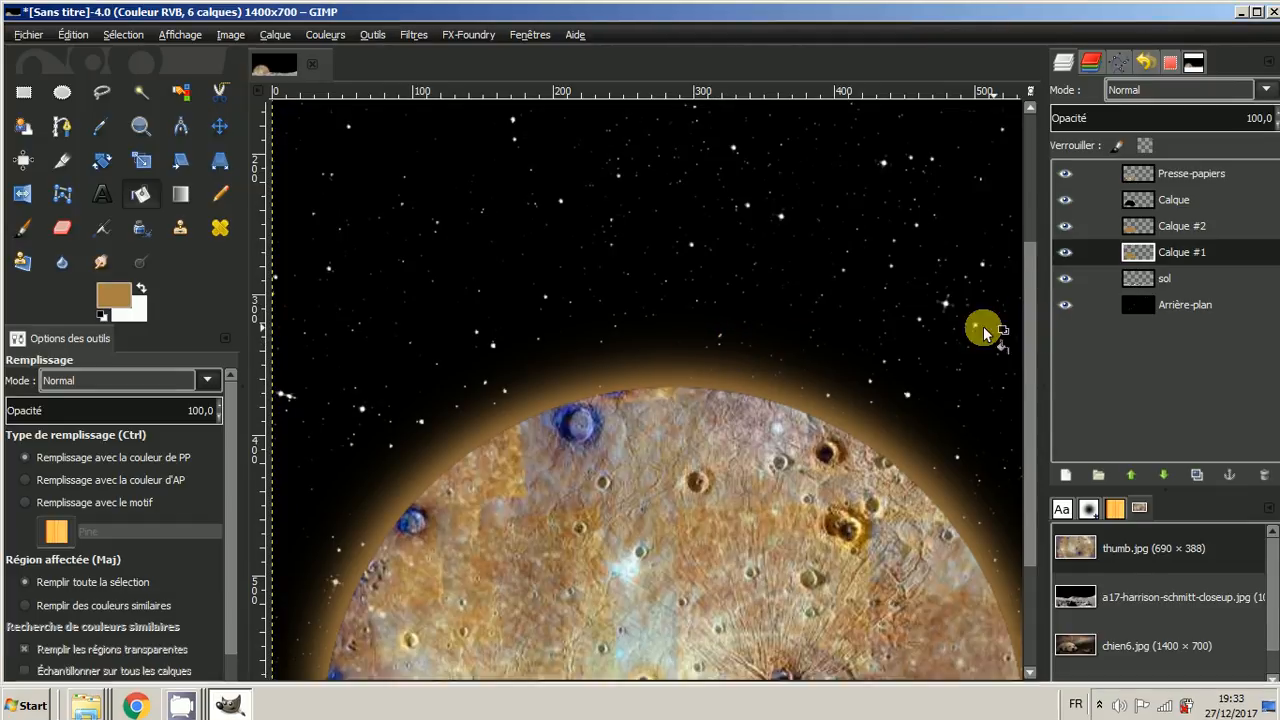
{"action": "scroll", "coordinate": [983, 326], "scroll_direction": "down", "scroll_amount": 1}
{"action": "scroll", "coordinate": [955, 338], "scroll_direction": "down", "scroll_amount": 1}
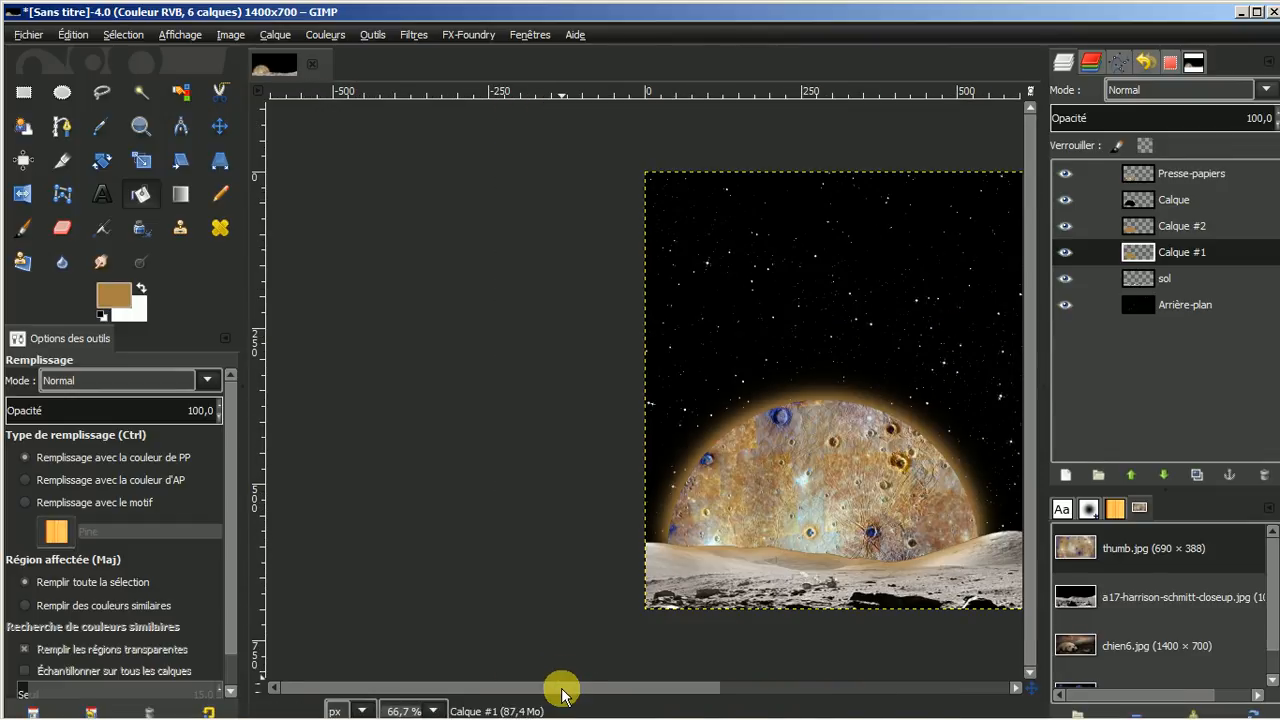
Merge the Calque #2 layer down into the Calque #1 layer.
{"action": "scroll", "coordinate": [580, 690], "scroll_direction": "down", "scroll_amount": 3}
{"action": "scroll", "coordinate": [580, 690], "scroll_direction": "down", "scroll_amount": 3}
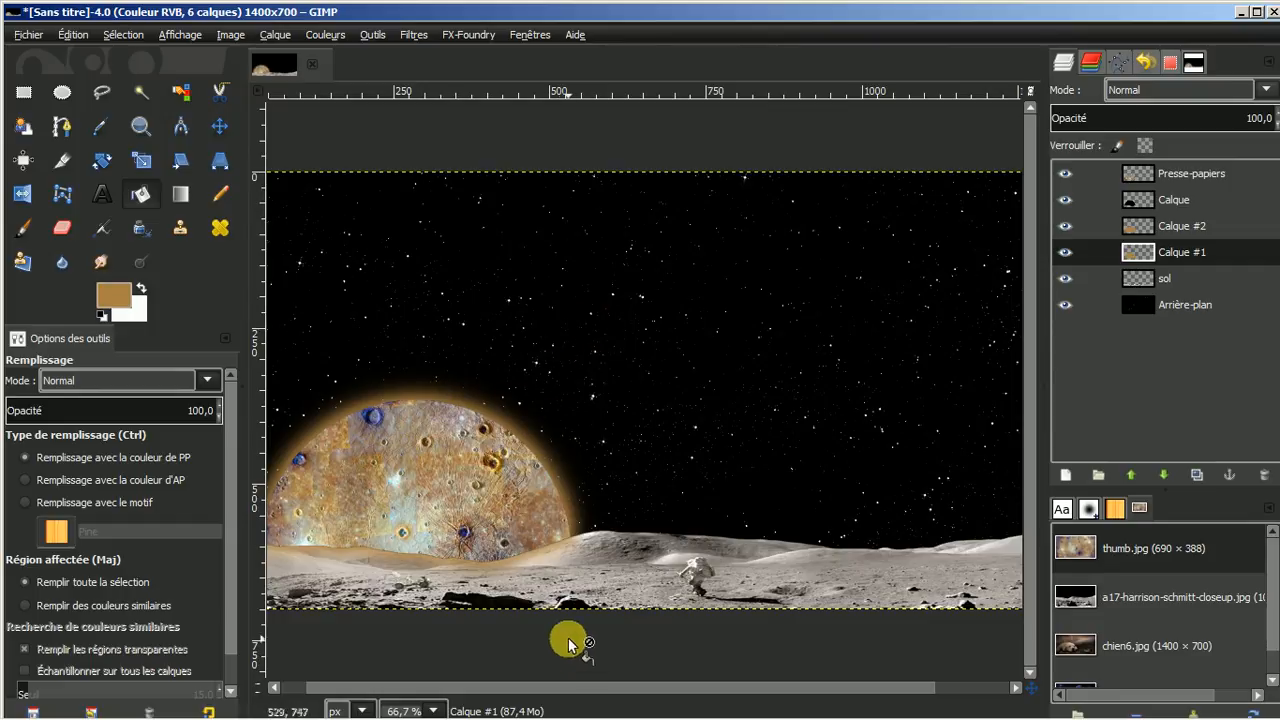
{"action": "scroll", "coordinate": [525, 690], "scroll_direction": "up", "scroll_amount": 1}
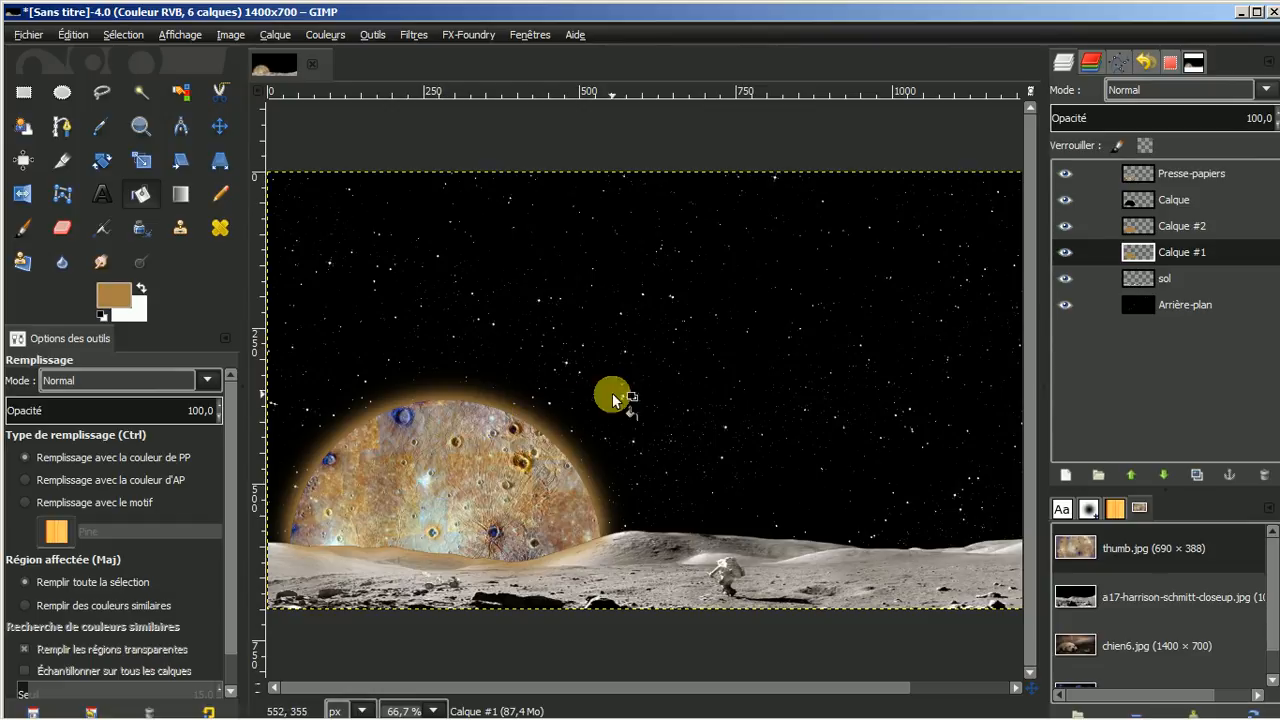
{"action": "left_click", "coordinate": [1176, 227]}
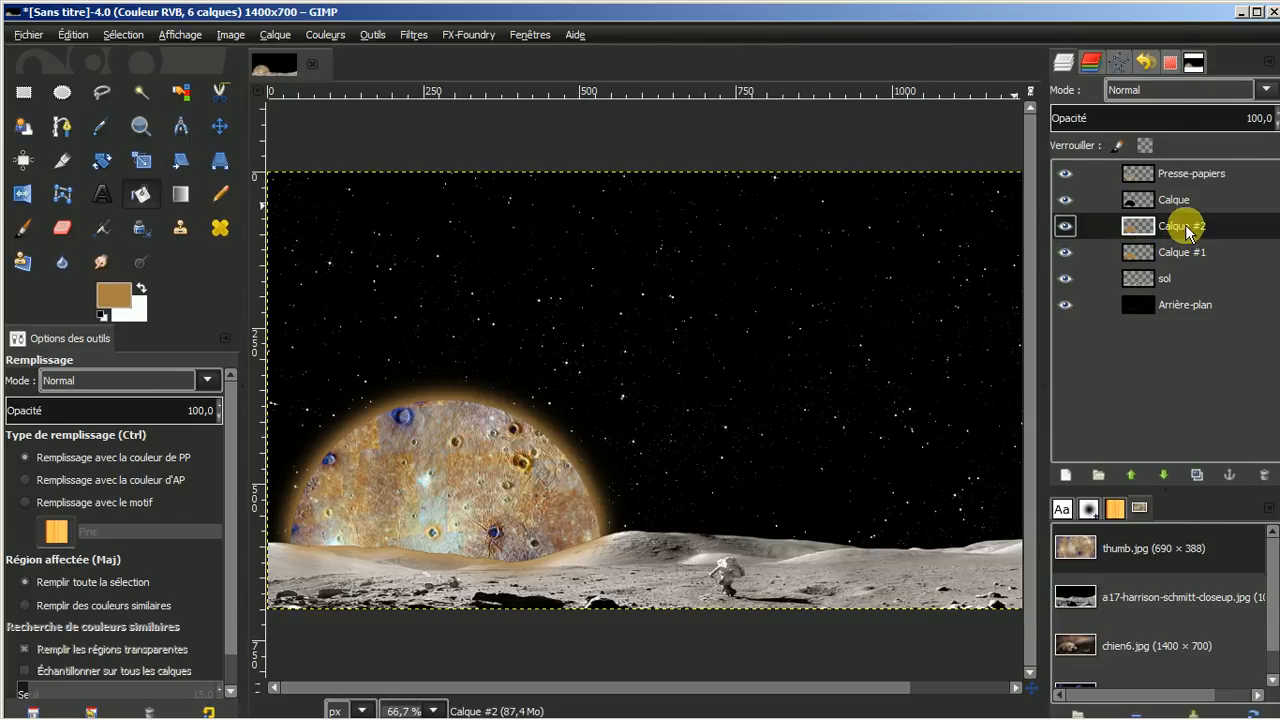
{"action": "right_click", "coordinate": [1188, 230]}
{"action": "left_click", "coordinate": [1084, 163]}
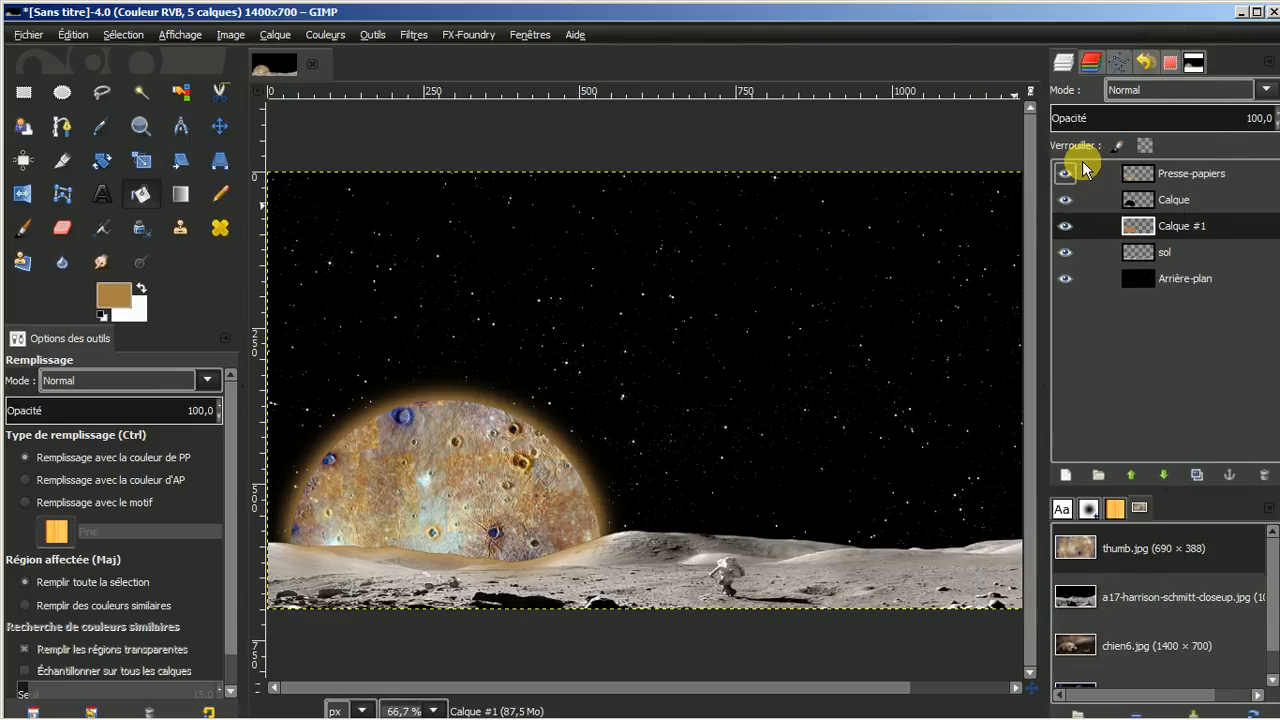
Toggle the visibility of the merged Calque #1 layer to compare the planet with and without its glow.
{"action": "left_click", "coordinate": [1065, 226]}
{"action": "left_click", "coordinate": [1065, 226]}
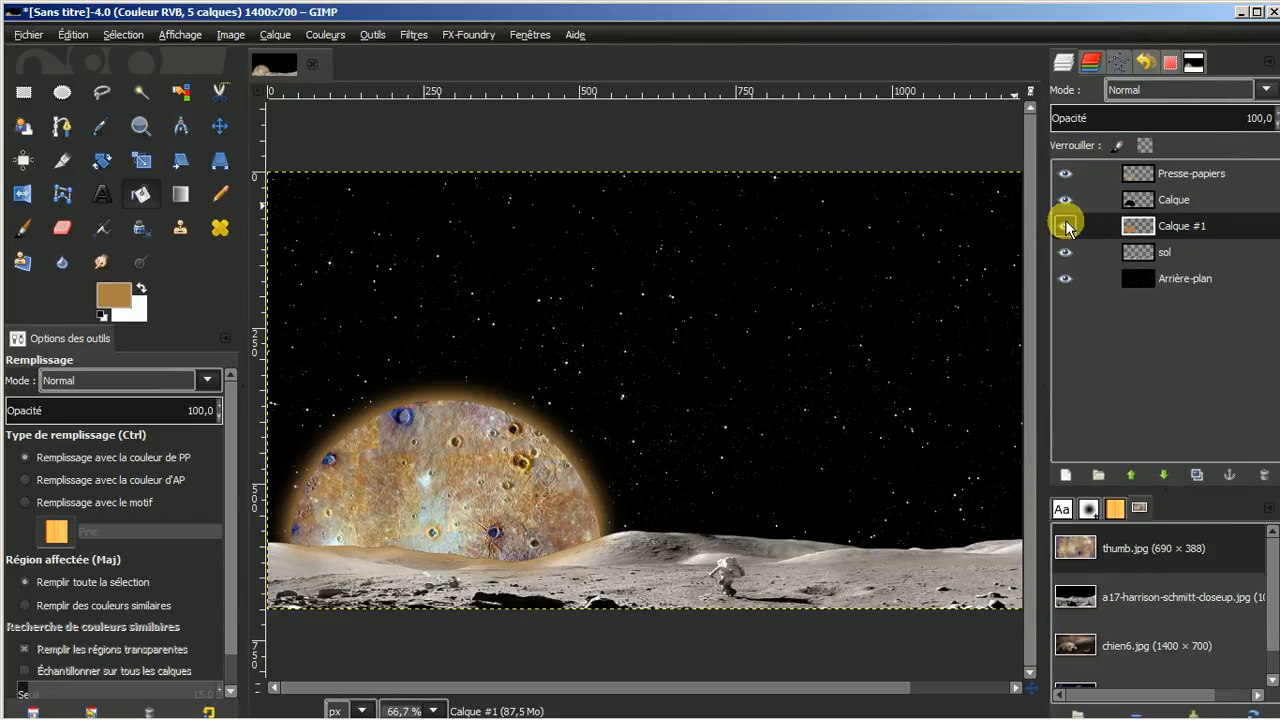
{"action": "left_click", "coordinate": [1065, 226]}
{"action": "left_click", "coordinate": [1065, 226]}
{"action": "left_click", "coordinate": [1065, 226]}
{"action": "left_click", "coordinate": [1065, 226]}
Add a white (full opacity) layer mask to the Calque #1 layer.
{"action": "right_click", "coordinate": [1179, 227]}
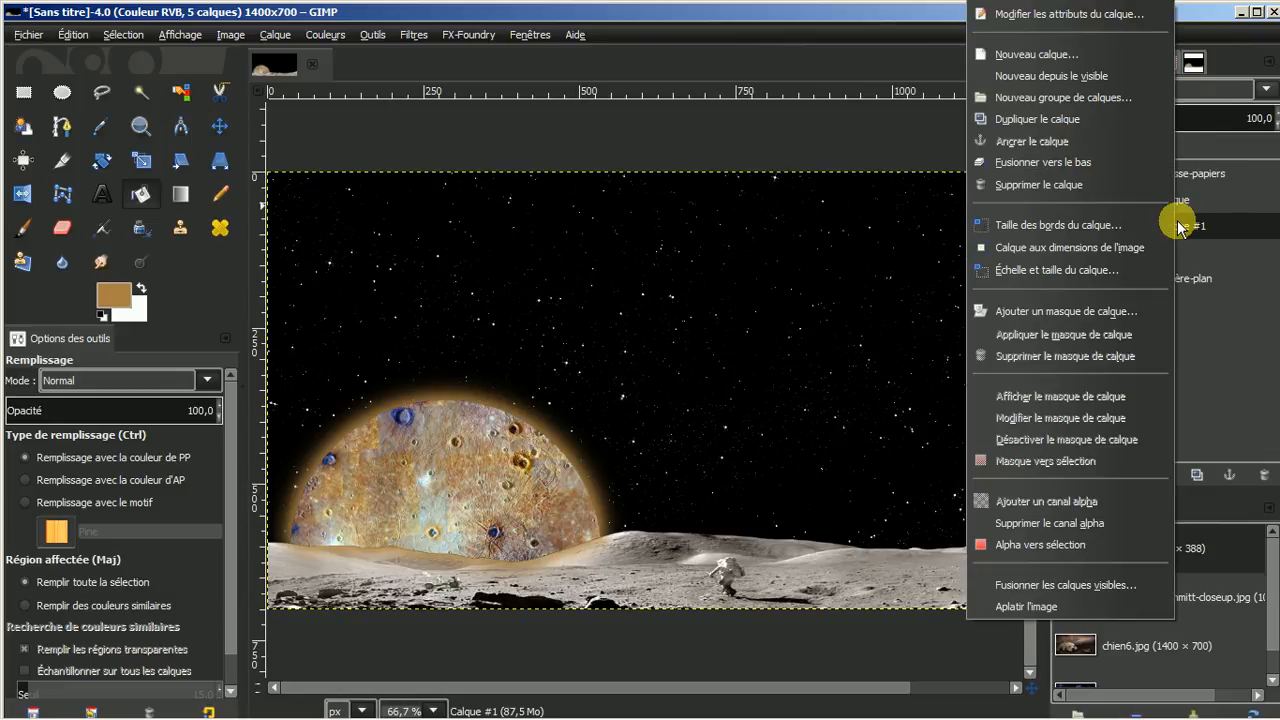
{"action": "left_click", "coordinate": [1087, 312]}
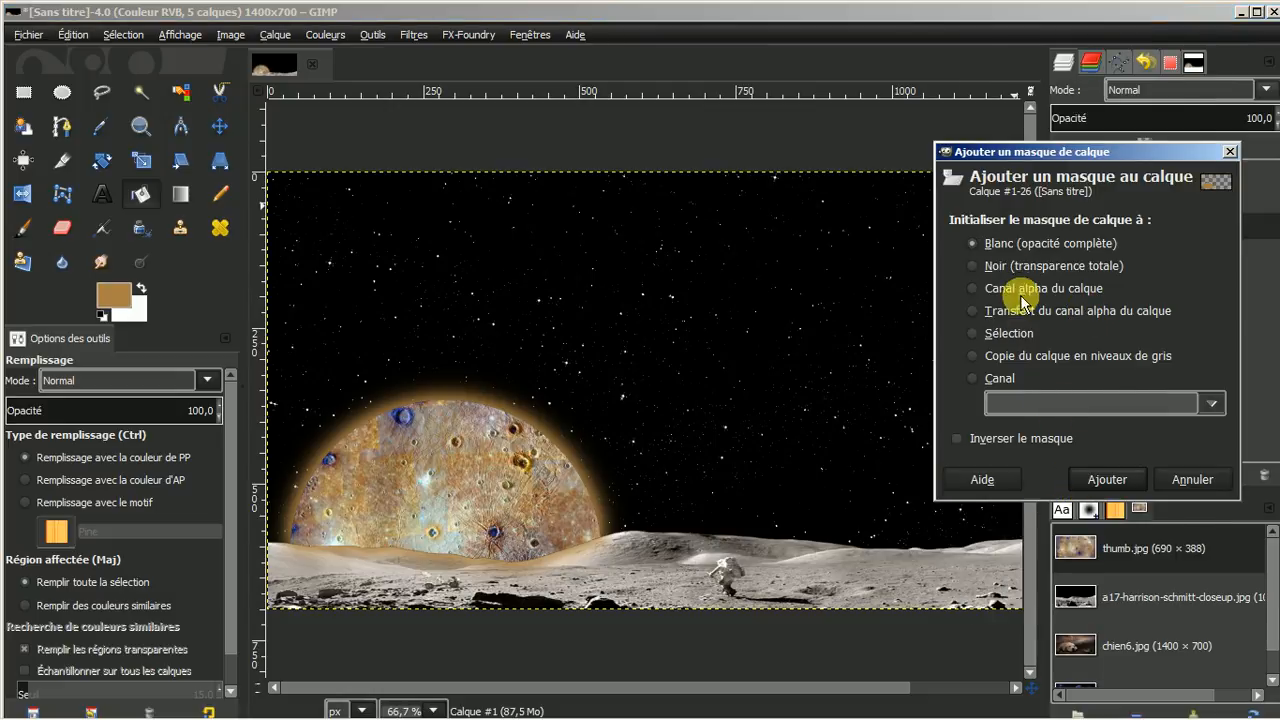
{"action": "left_click", "coordinate": [1103, 481]}
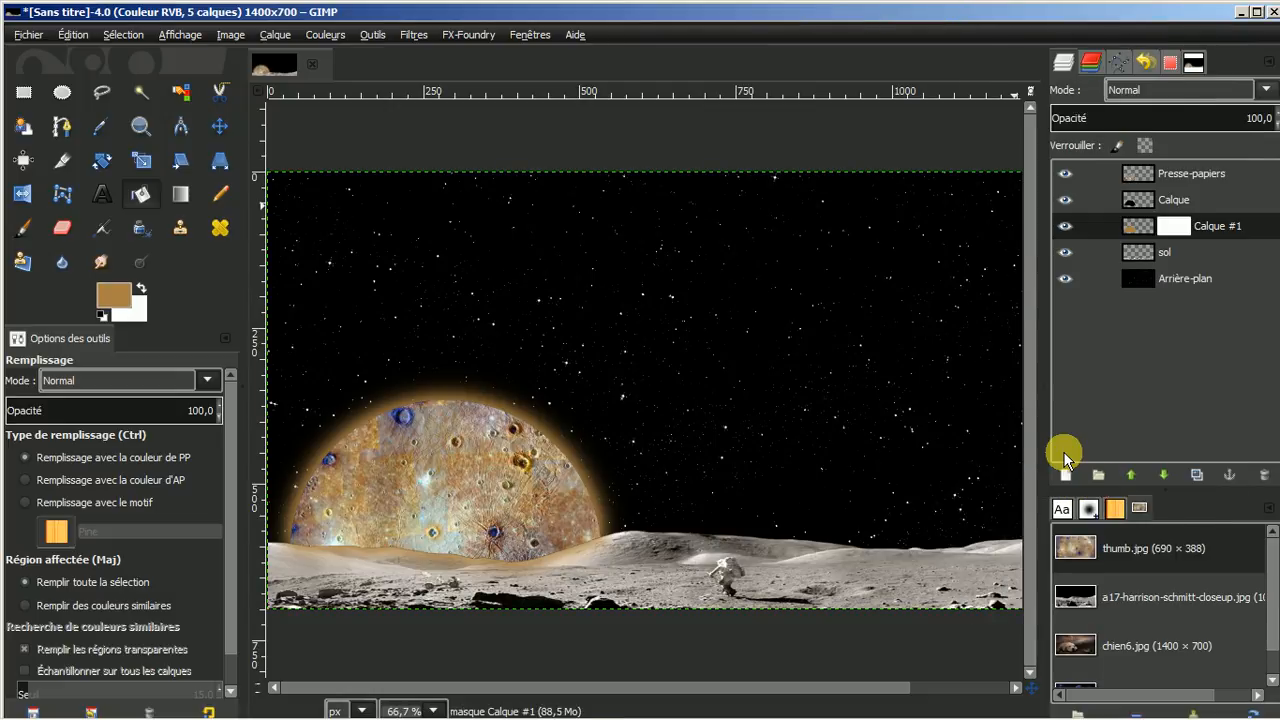
Set up the Gradient tool with the default black and white colours and reverse the foreground-to-background gradient.
{"action": "left_click", "coordinate": [181, 198]}
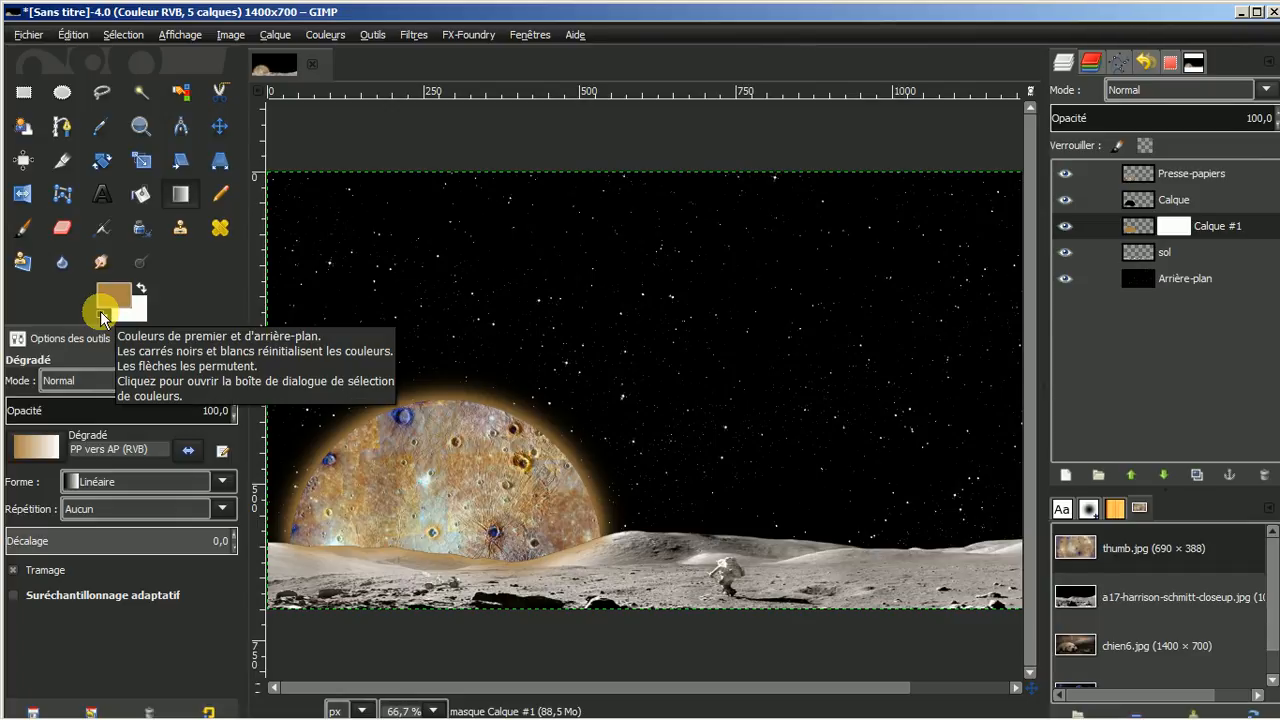
{"action": "left_click", "coordinate": [100, 312]}
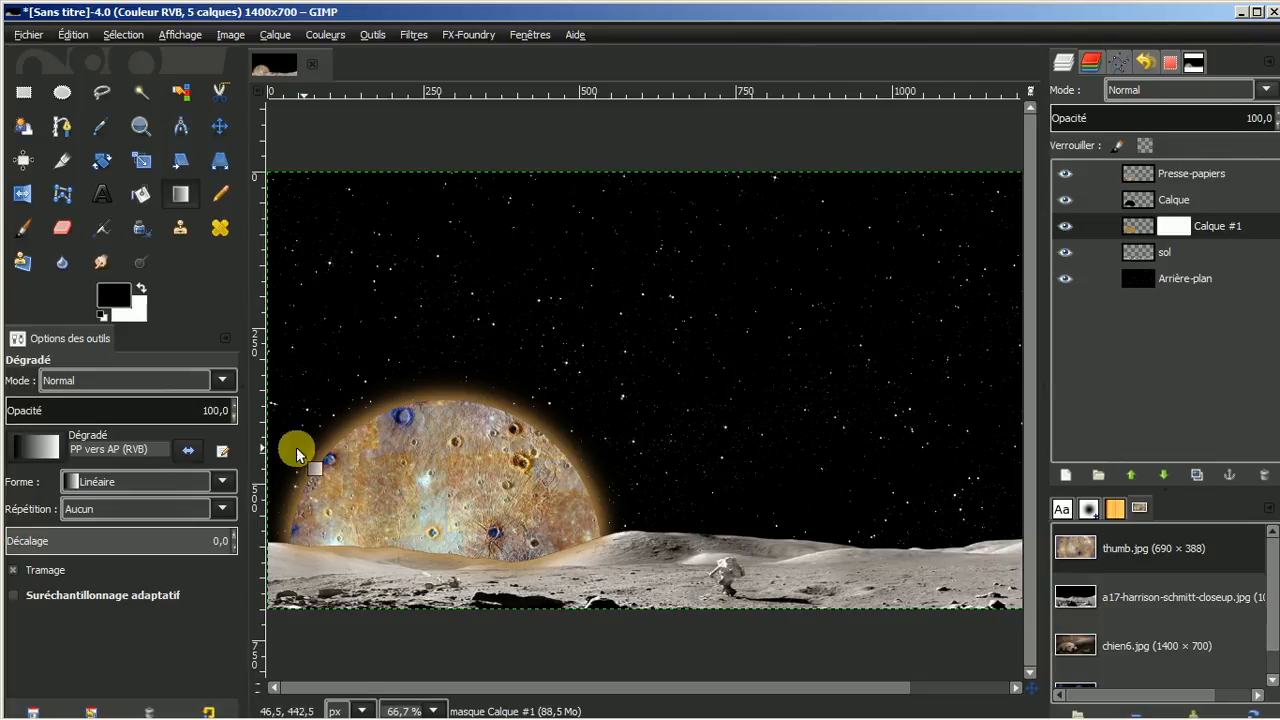
{"action": "left_click", "coordinate": [189, 451]}
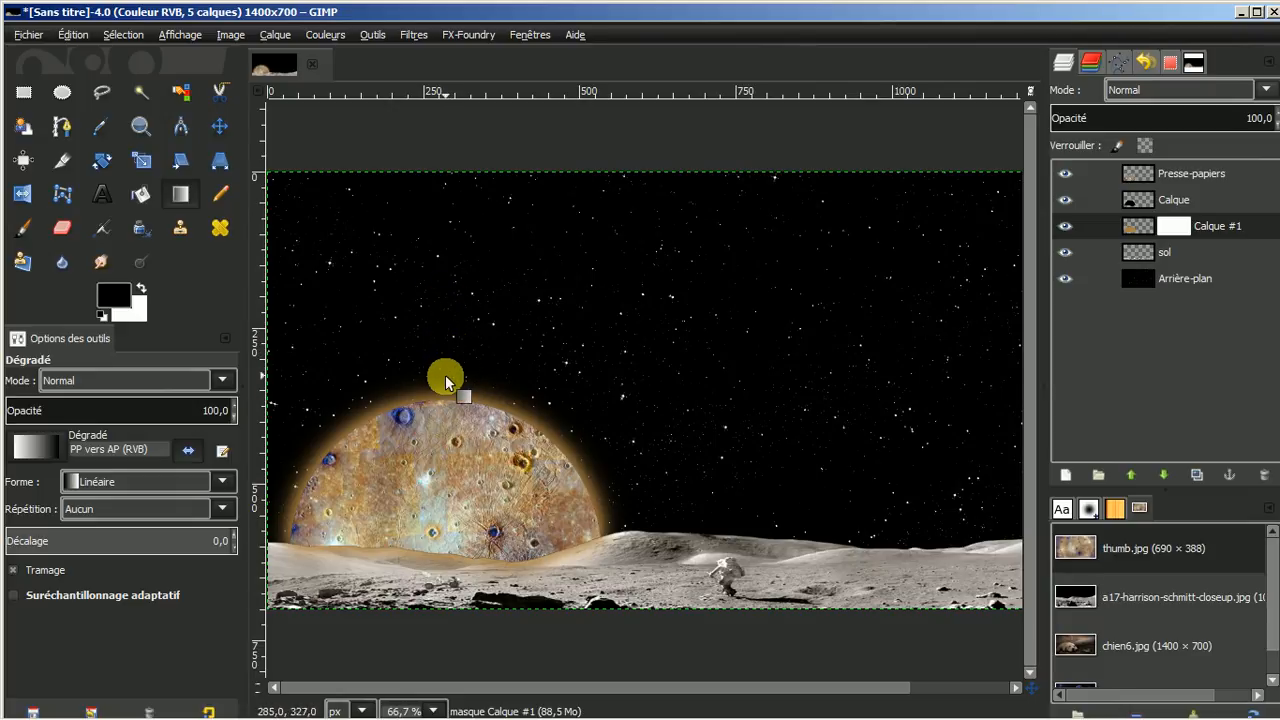
Try a vertical white-to-black gradient on the Calque #1 mask over the planet, and undo both the gradient and the mask.
{"action": "left_click_drag", "start_coordinate": [450, 347], "coordinate": [441, 565]}
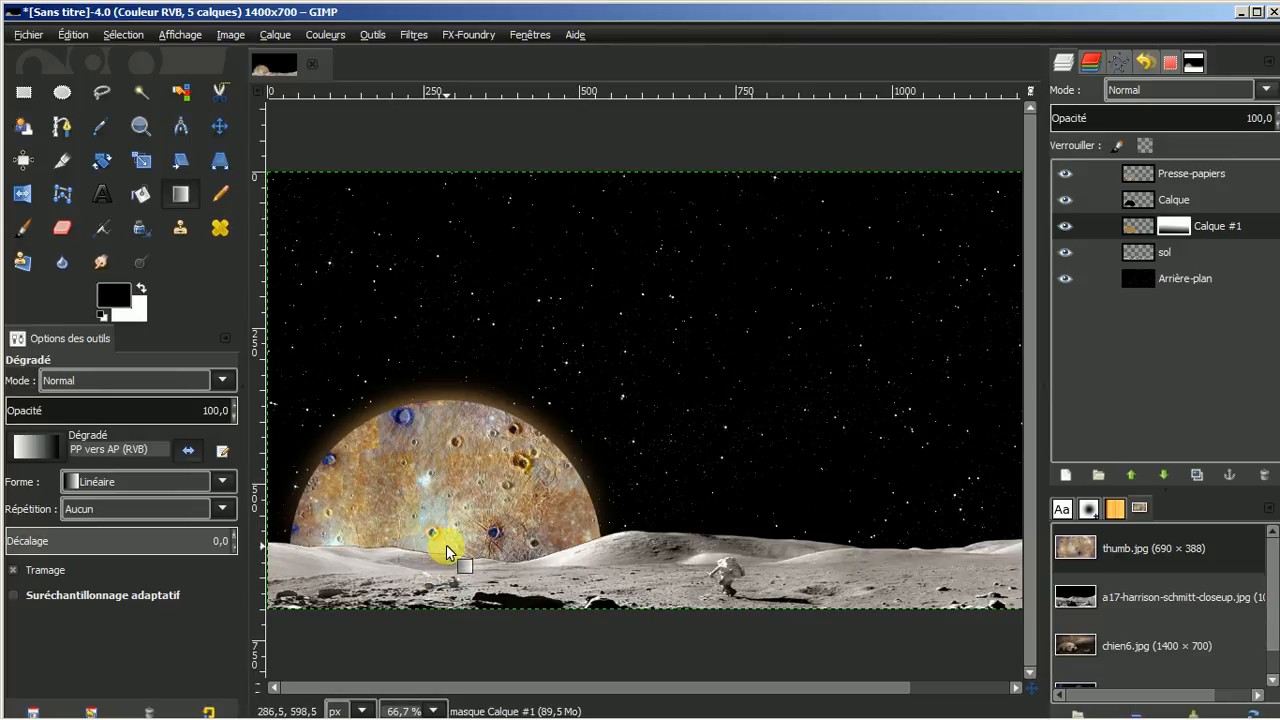
{"action": "key", "text": "ctrl+z"}
{"action": "key", "text": "ctrl+z"}
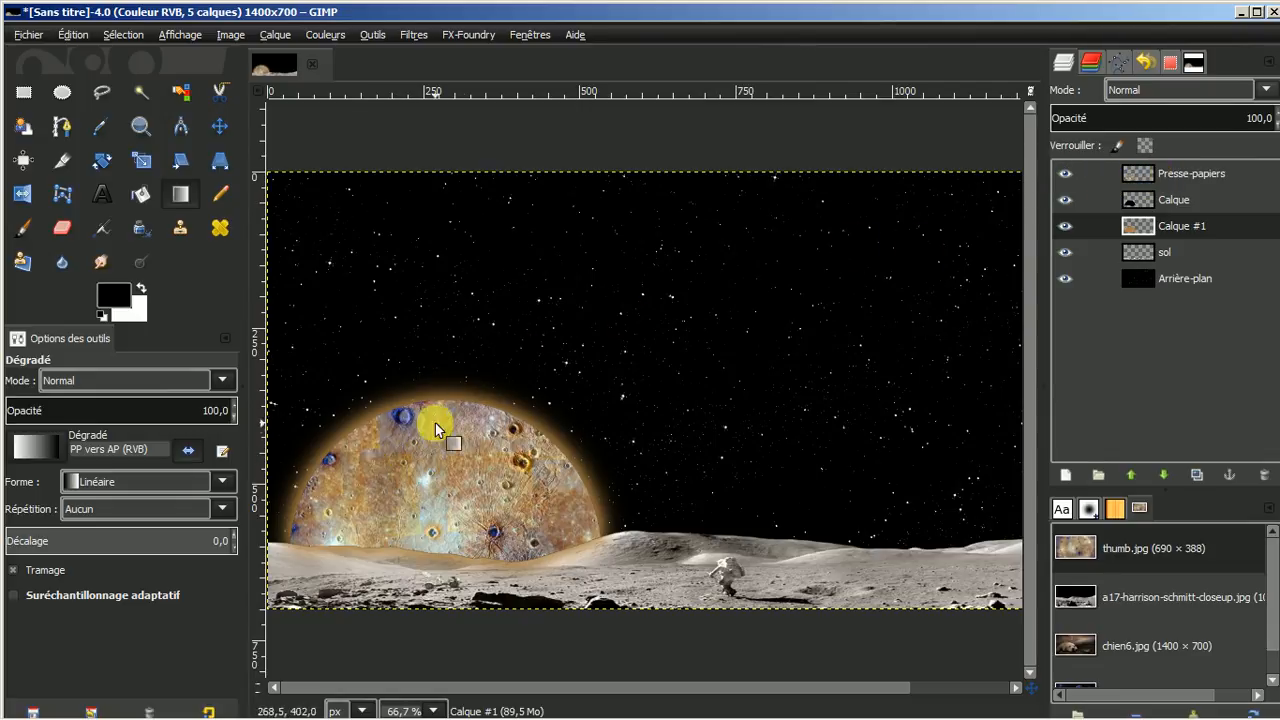
Add a white (full opacity) layer mask to the Presse-papiers layer and toggle the layer's visibility to check it.
{"action": "left_click", "coordinate": [1175, 176]}
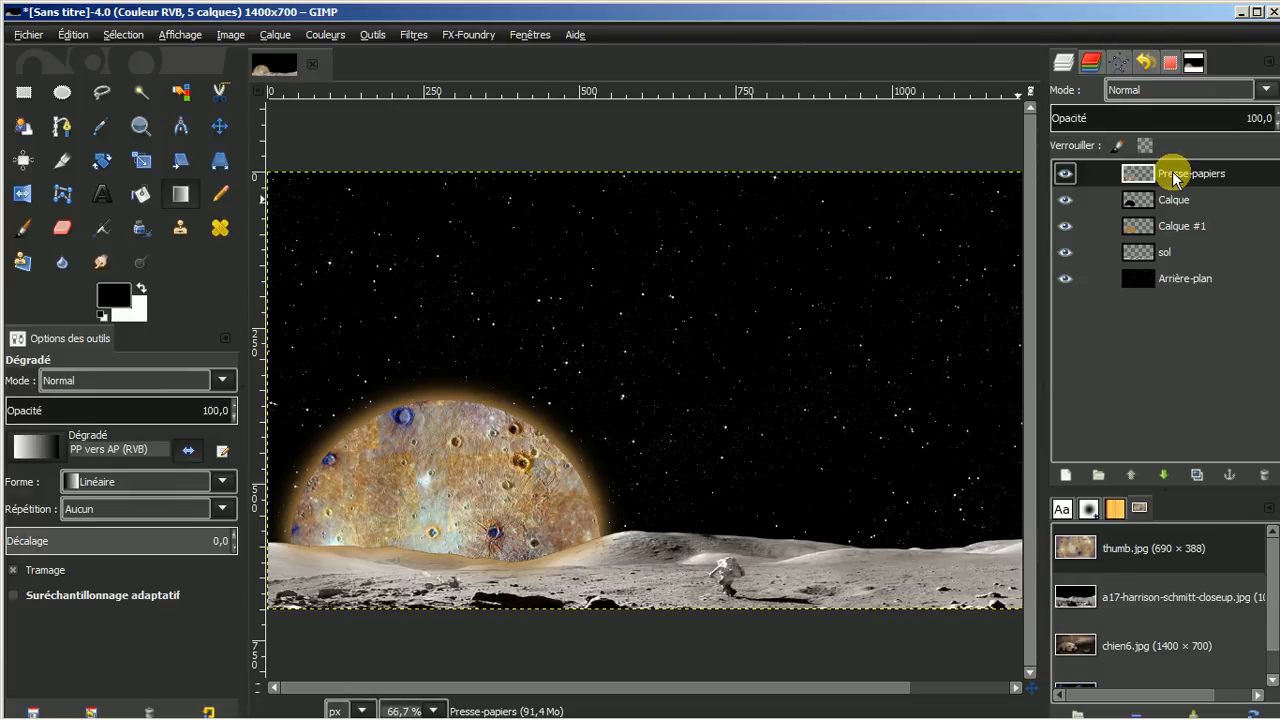
{"action": "right_click", "coordinate": [1175, 177]}
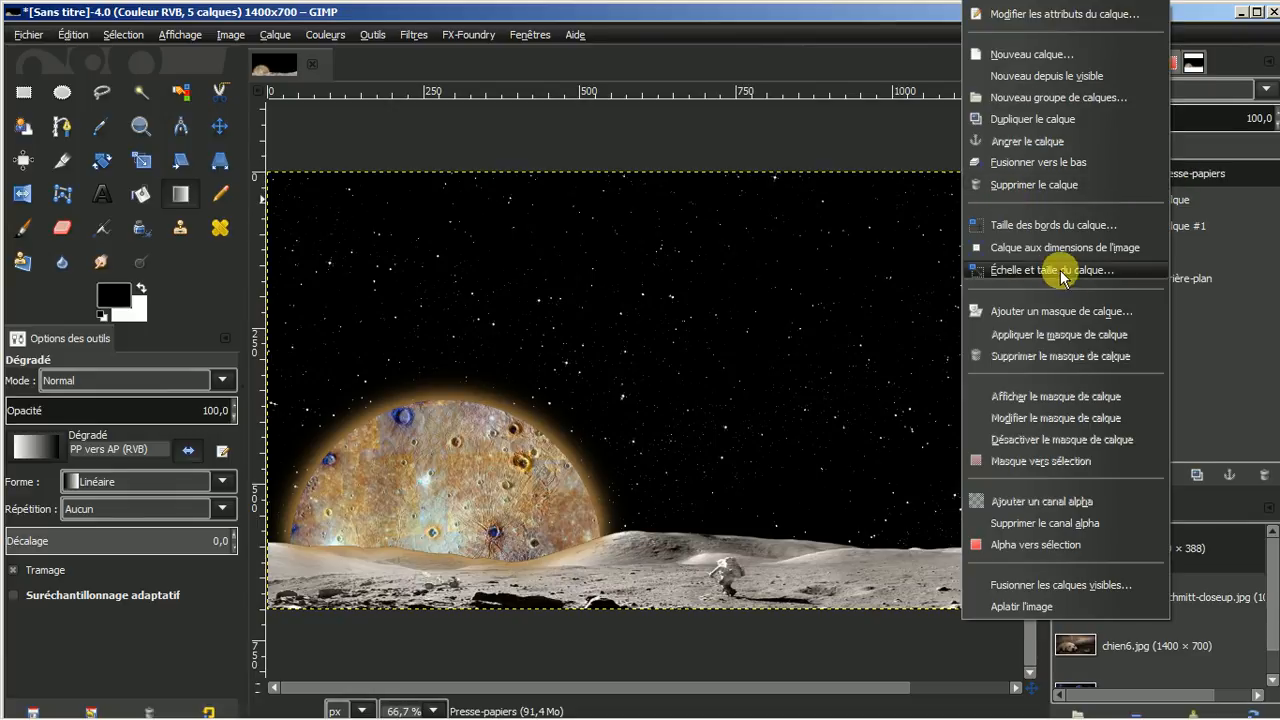
{"action": "left_click", "coordinate": [1057, 314]}
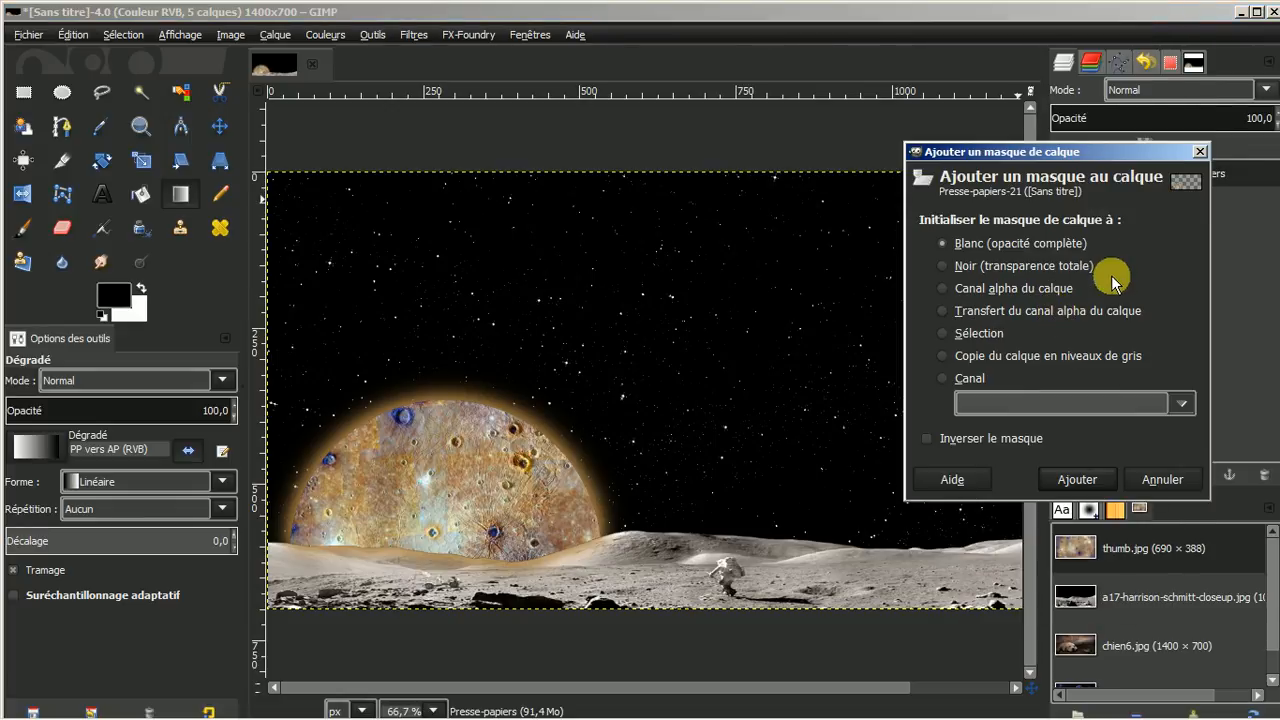
{"action": "left_click", "coordinate": [1080, 481]}
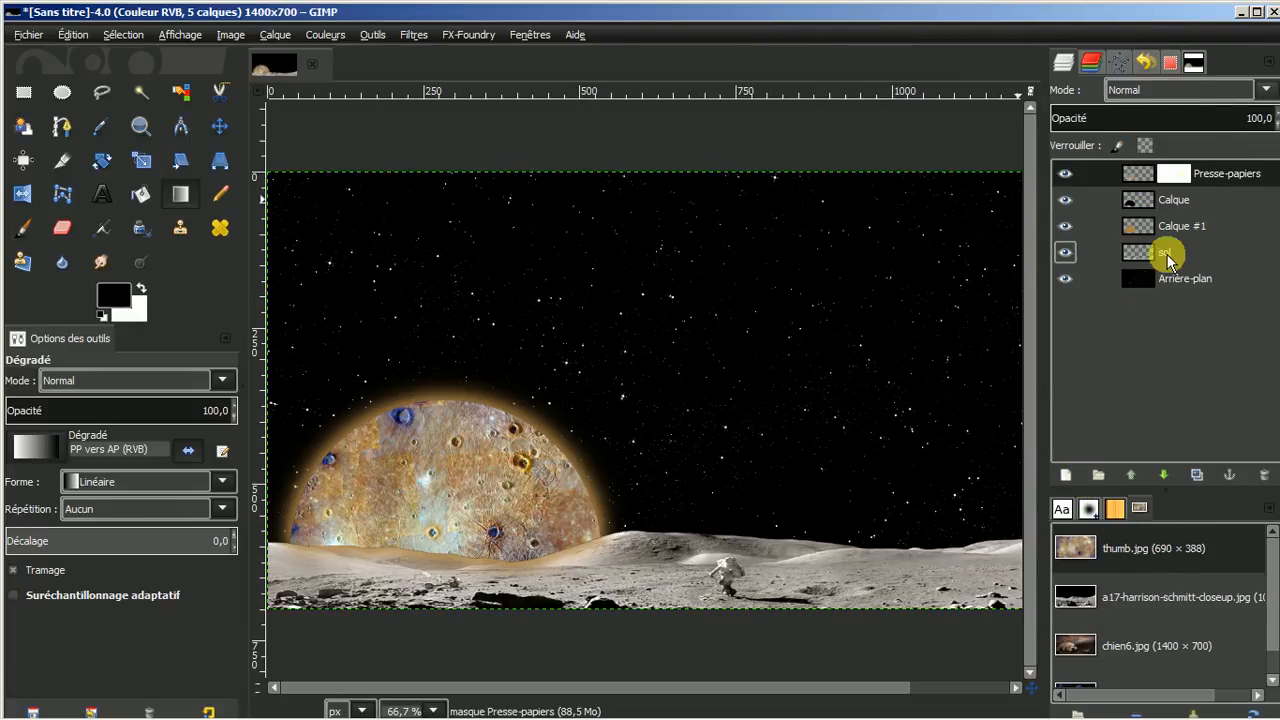
{"action": "left_click", "coordinate": [1068, 176]}
{"action": "left_click", "coordinate": [1068, 176]}
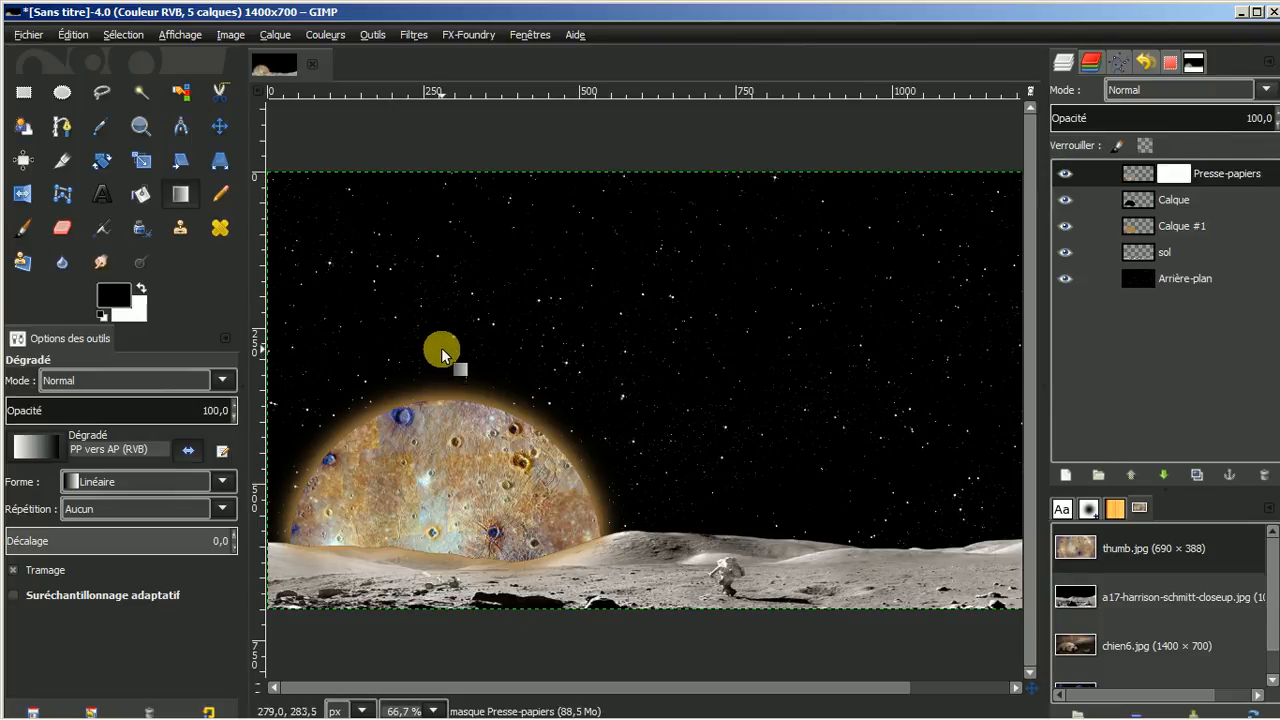
Fill the Presse-papiers mask with a linear white-to-black gradient from above the planet to below the horizon, and fit the layer to the image size.
{"action": "left_click_drag", "start_coordinate": [442, 346], "coordinate": [437, 574]}
{"action": "left_click_drag", "start_coordinate": [442, 575], "coordinate": [447, 574]}
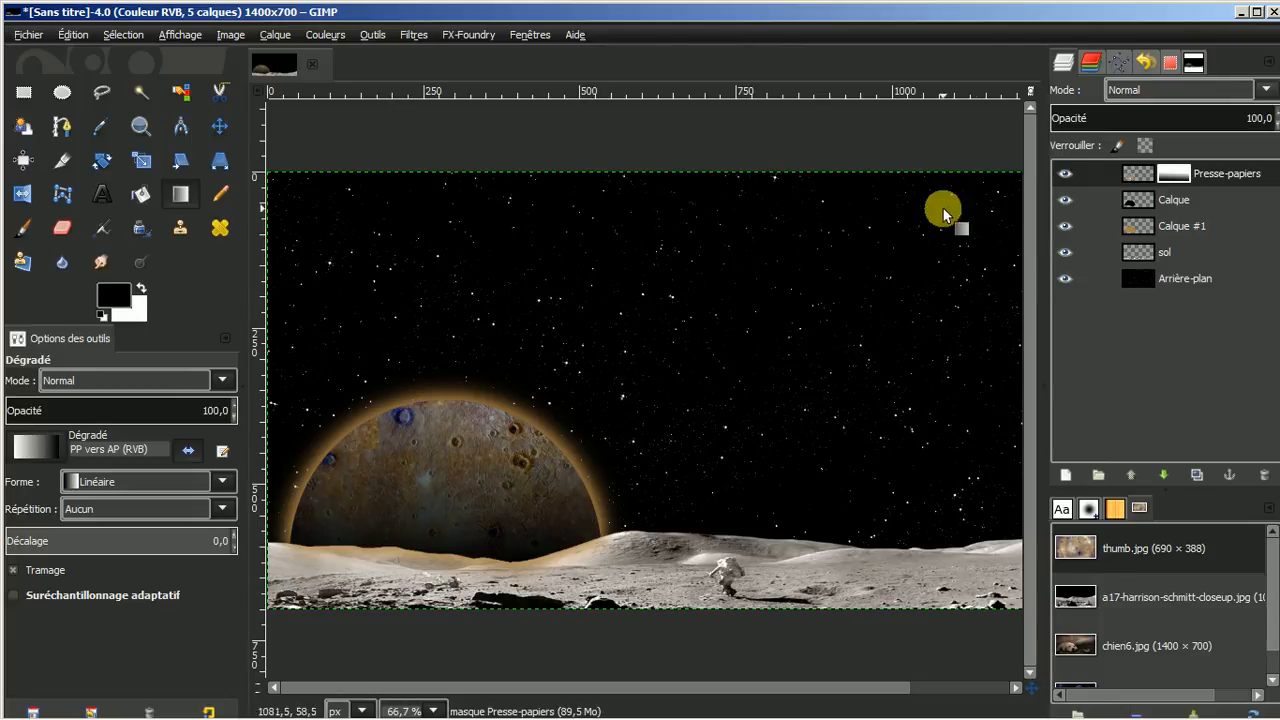
{"action": "right_click", "coordinate": [1216, 174]}
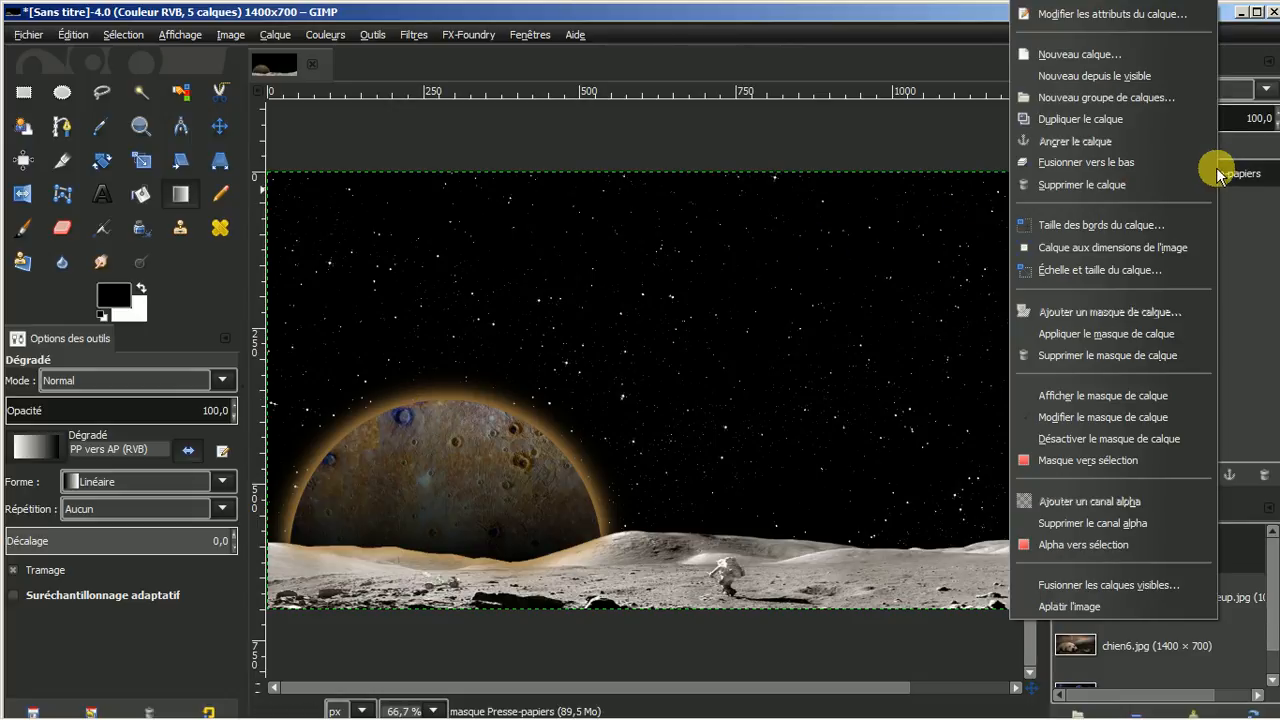
{"action": "left_click", "coordinate": [1100, 248]}
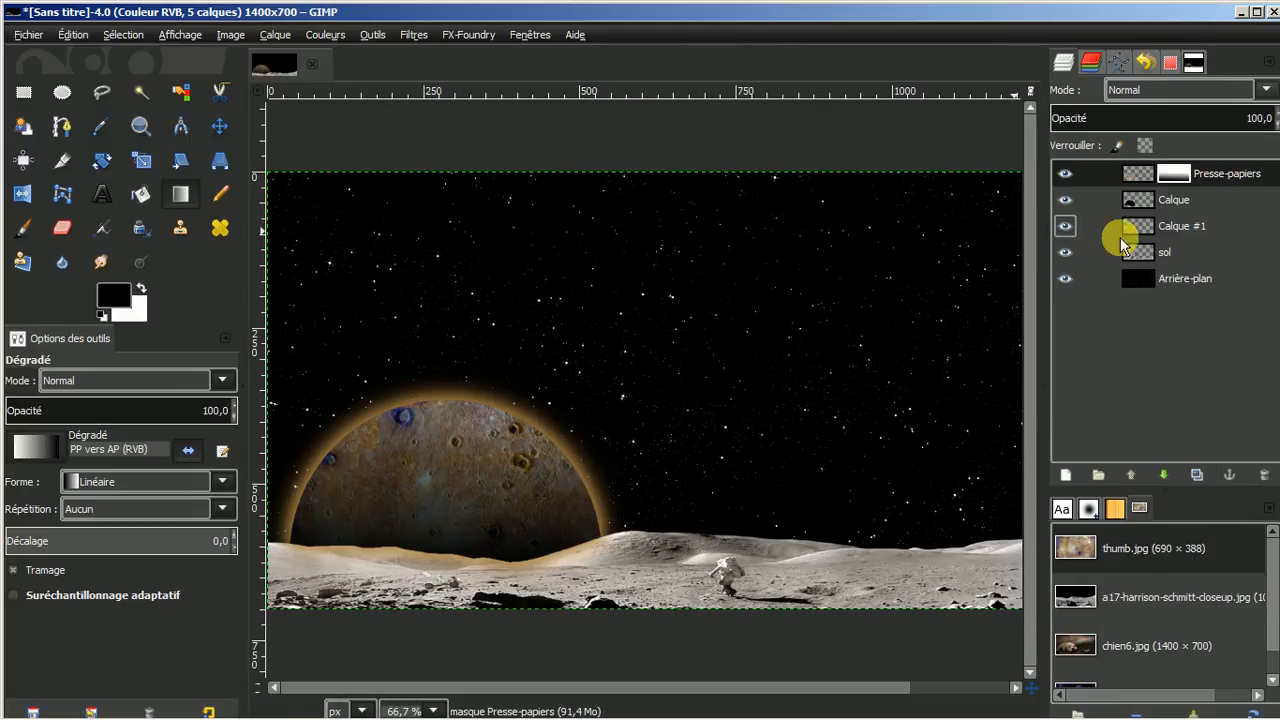
Add a white layer mask to Calque #1 and fade its glow with a linear white-to-black gradient from the planet's top to the horizon.
{"action": "left_click", "coordinate": [1188, 228]}
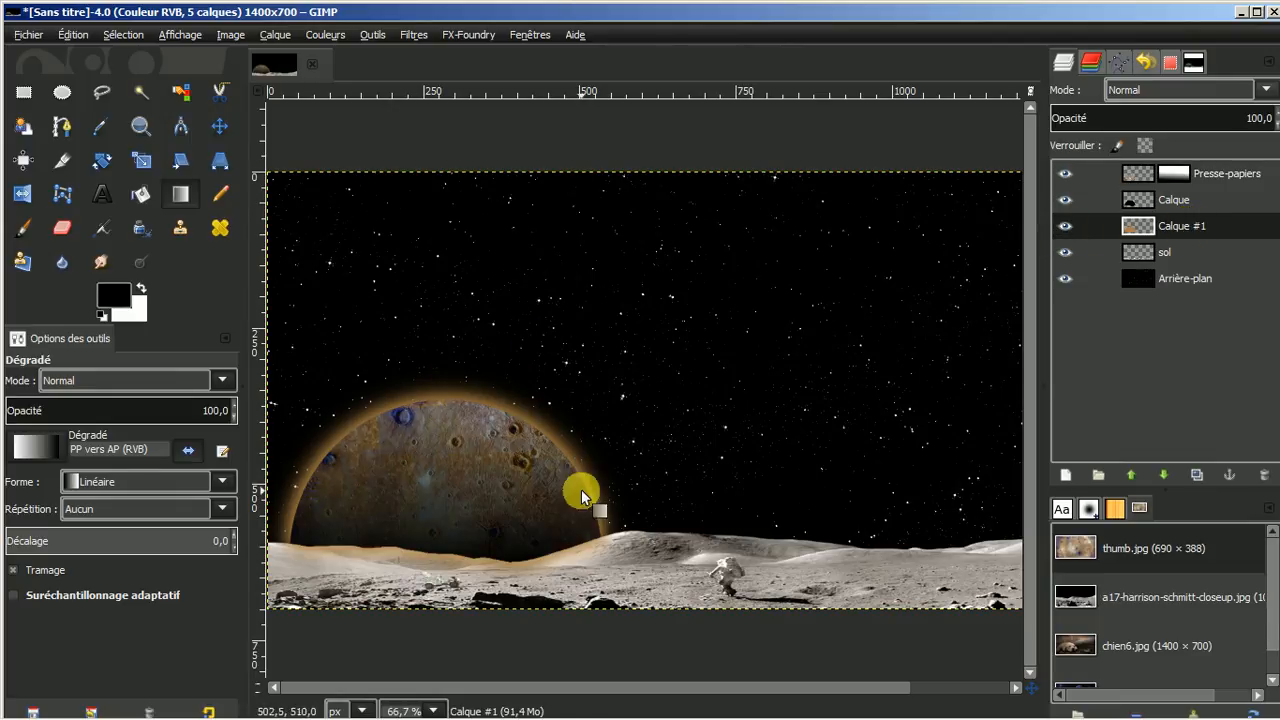
{"action": "right_click", "coordinate": [1205, 228]}
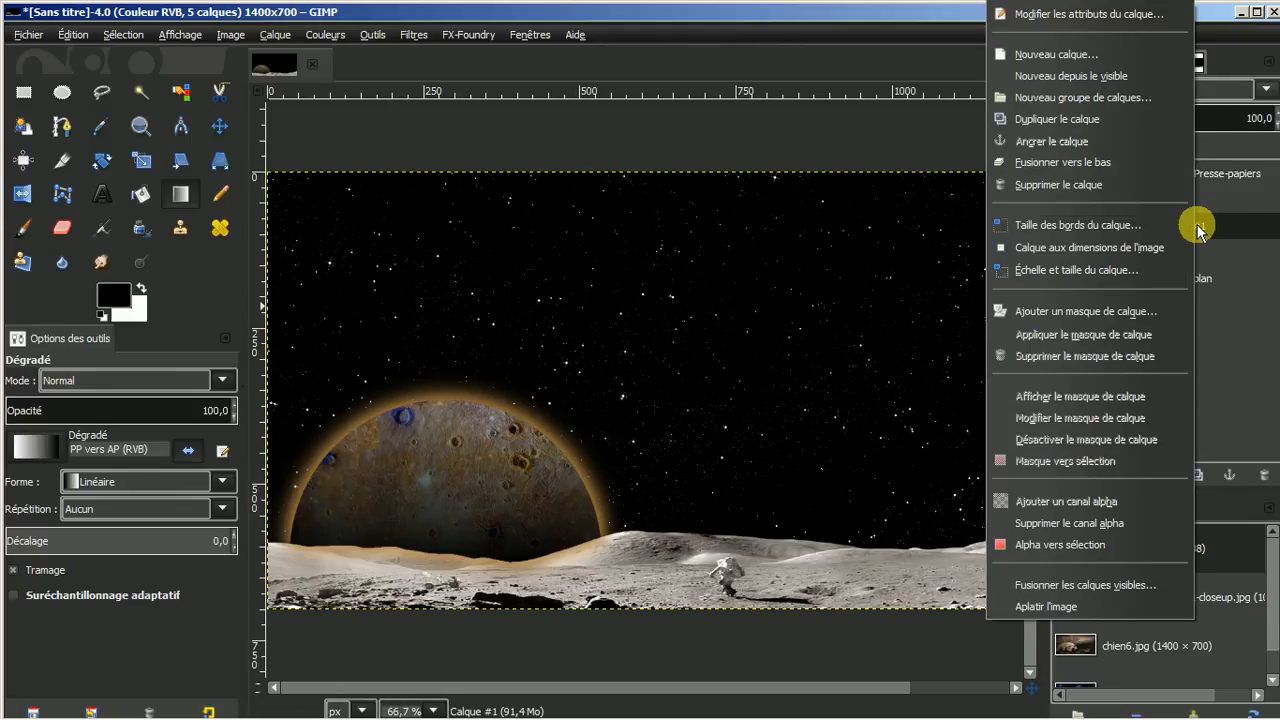
{"action": "left_click", "coordinate": [1058, 312]}
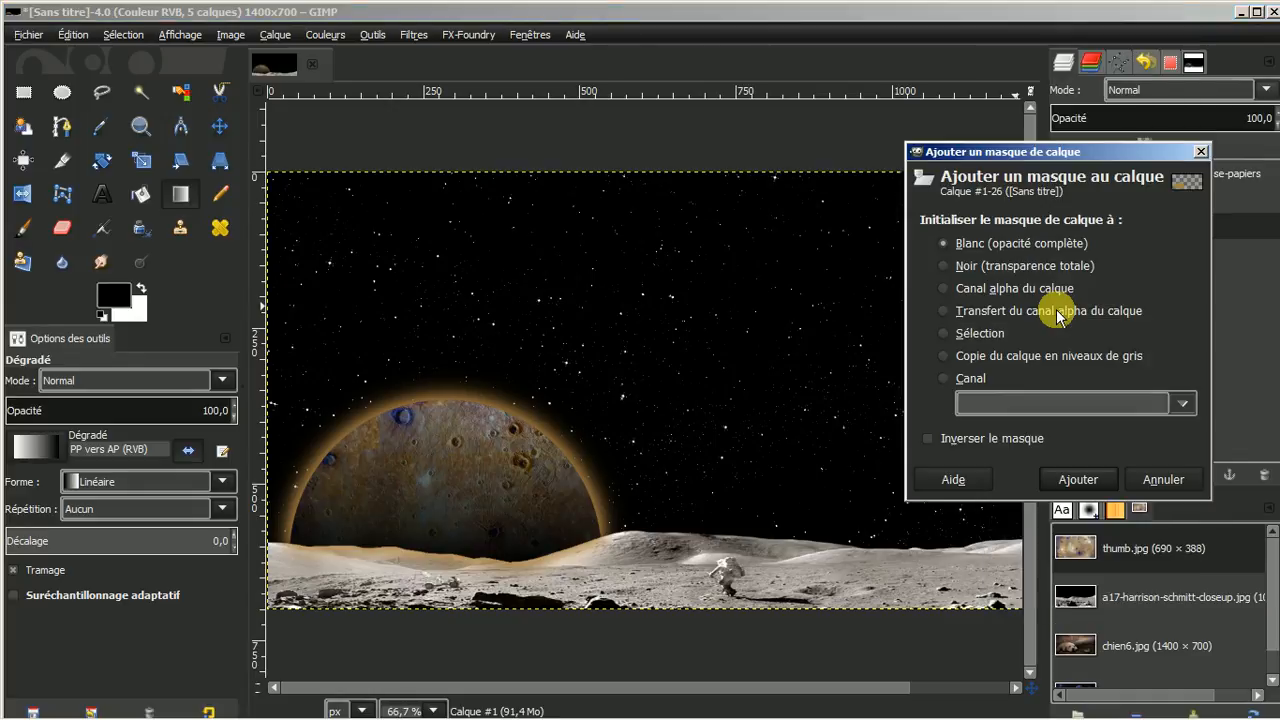
{"action": "left_click", "coordinate": [1077, 482]}
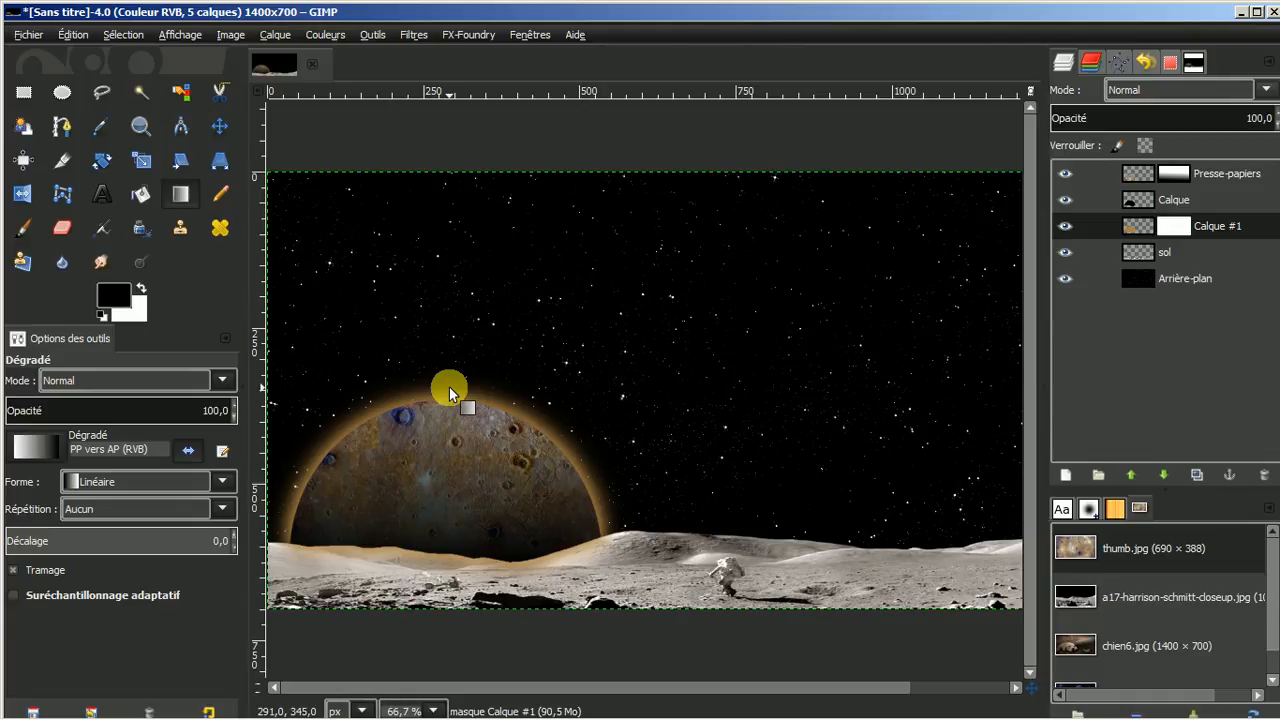
{"action": "left_click_drag", "start_coordinate": [449, 388], "coordinate": [445, 540]}
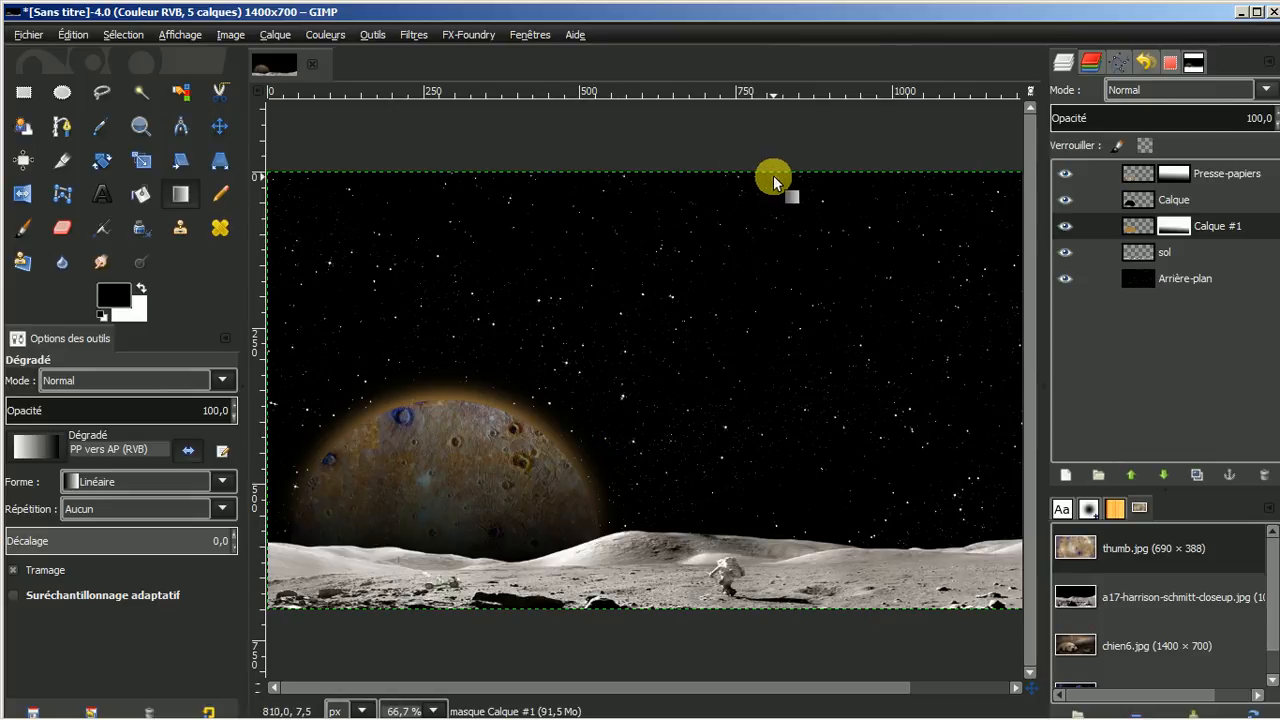
Apply the layer masks of the Presse-papiers and Calque #1 layers.
{"action": "right_click", "coordinate": [1224, 172]}
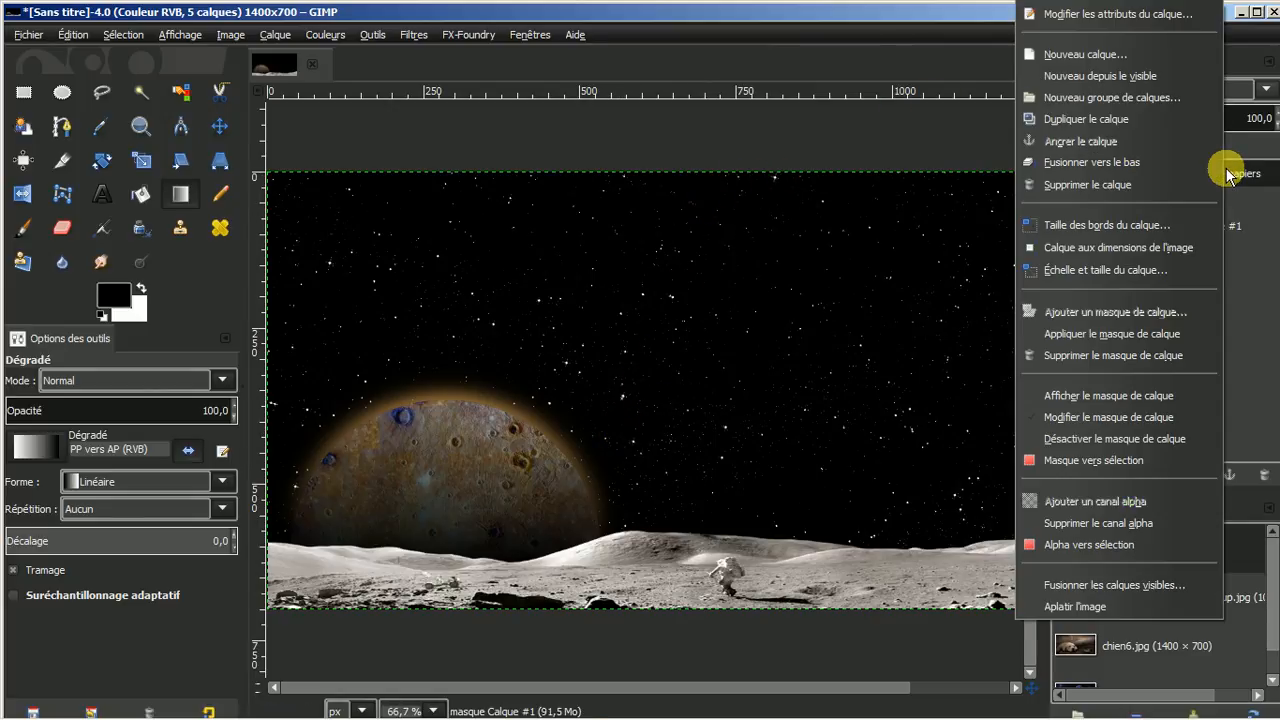
{"action": "left_click", "coordinate": [1090, 335]}
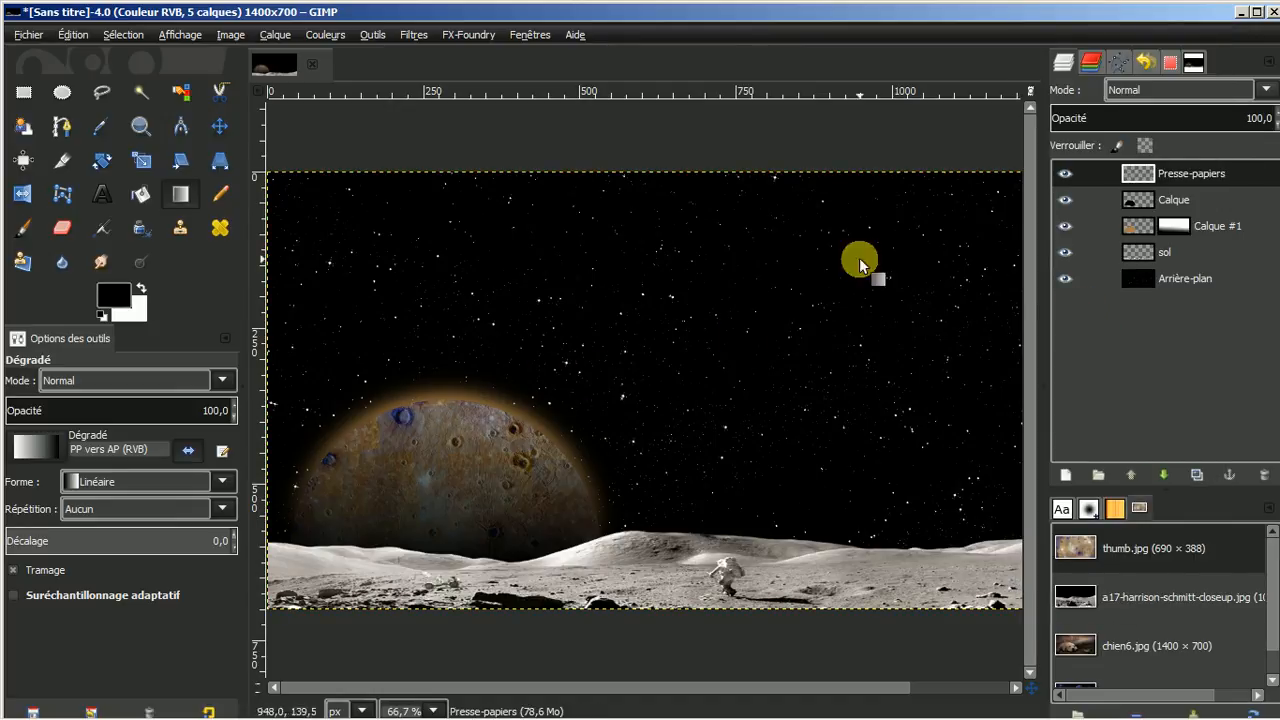
{"action": "left_click", "coordinate": [1218, 230]}
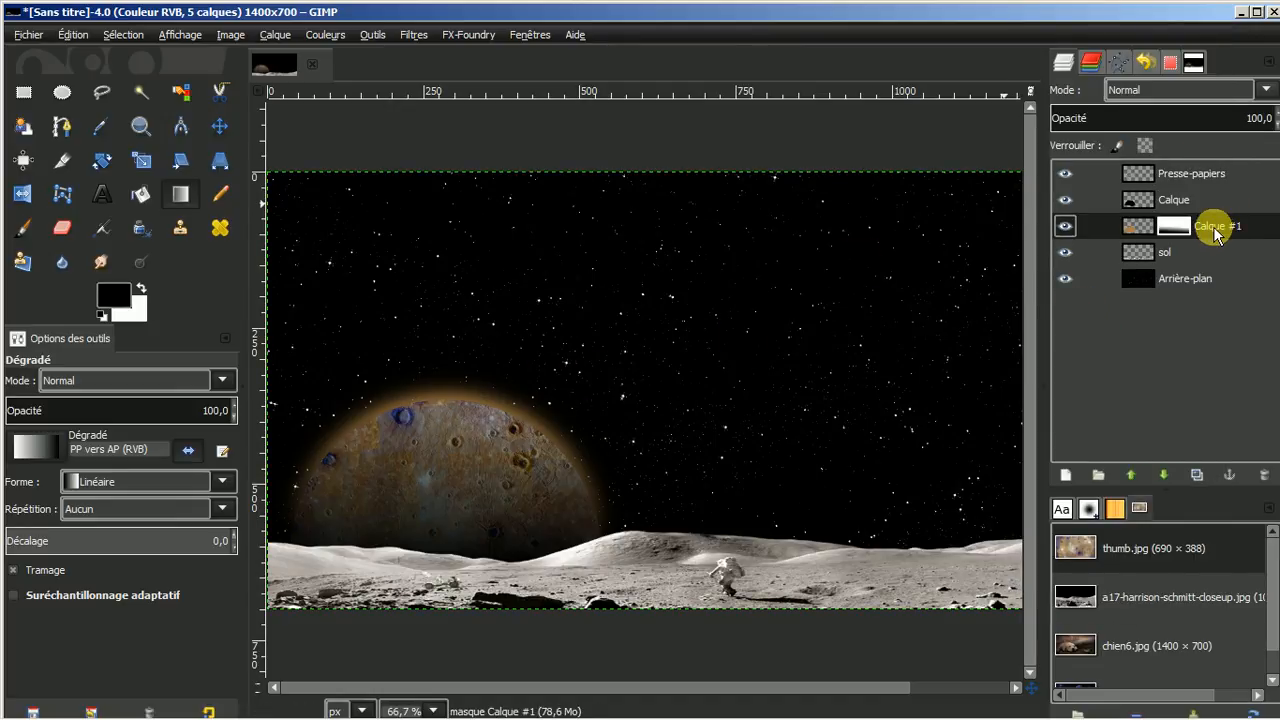
{"action": "right_click", "coordinate": [1216, 235]}
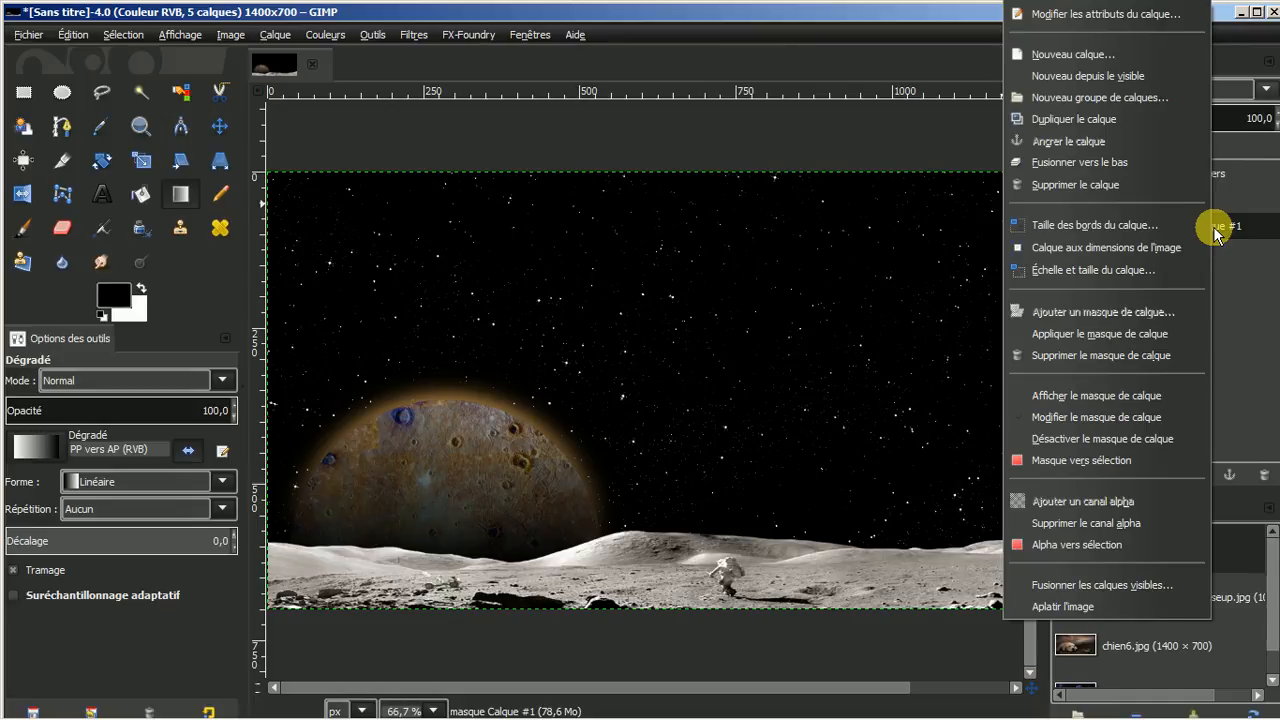
{"action": "left_click", "coordinate": [1072, 335]}
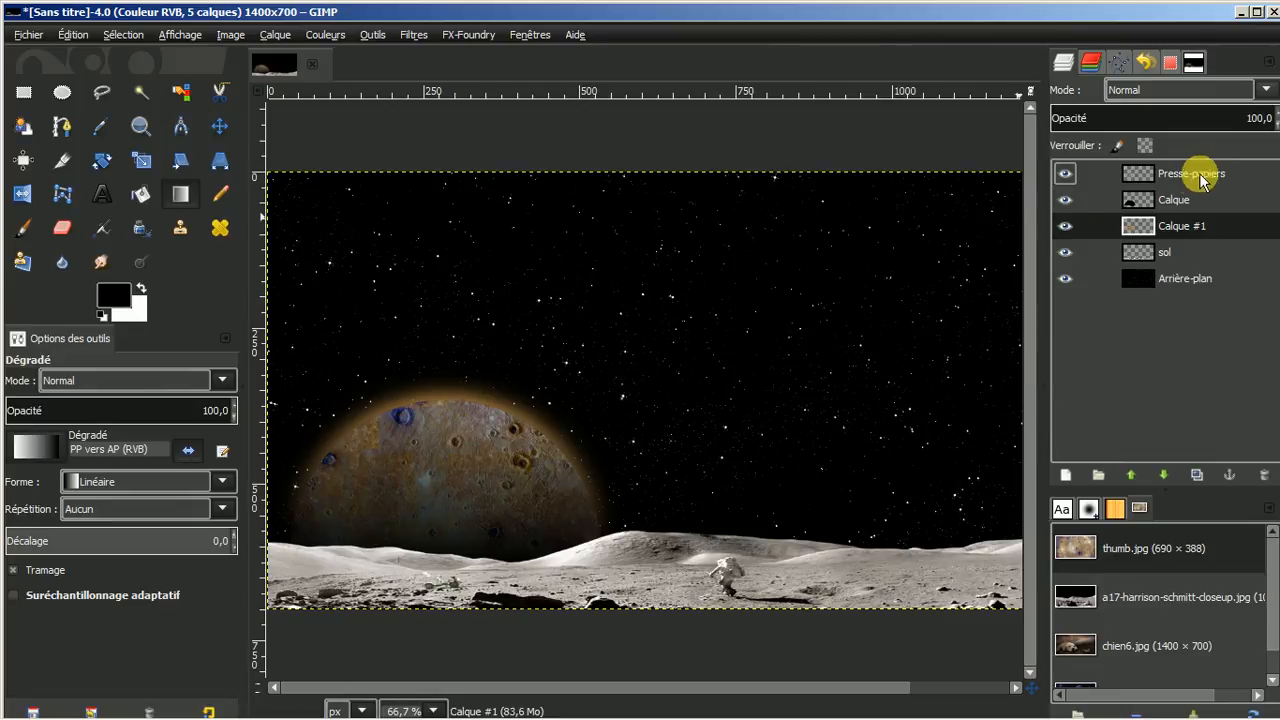
Check the Presse-papiers layer by toggling its visibility, and create a selection from its alpha channel.
{"action": "left_click", "coordinate": [1172, 176]}
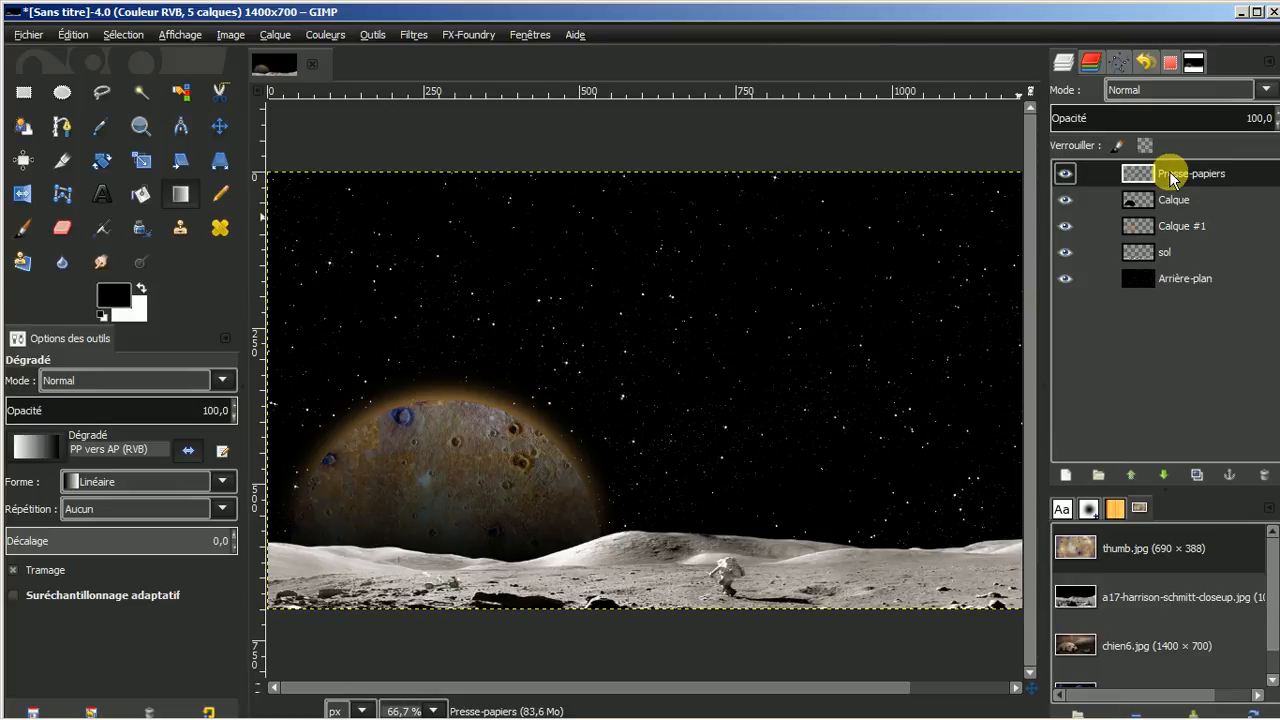
{"action": "left_click", "coordinate": [1066, 173]}
{"action": "left_click", "coordinate": [1066, 173]}
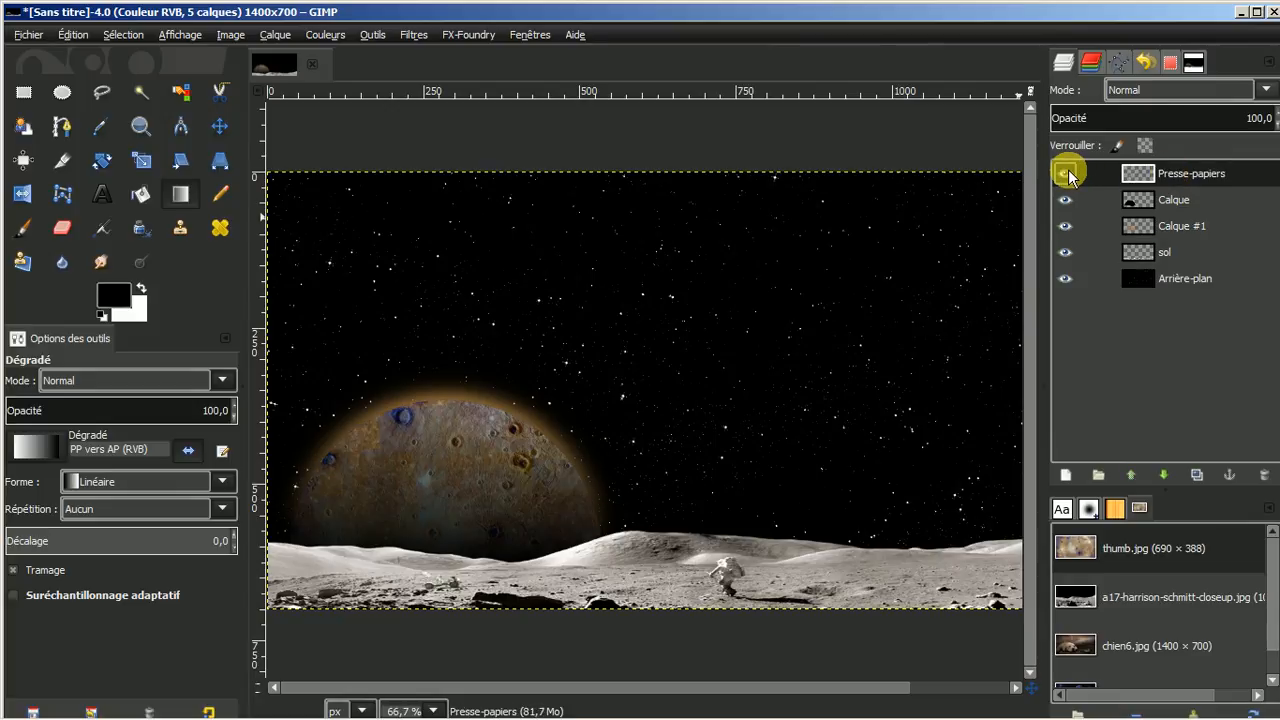
{"action": "right_click", "coordinate": [1187, 176]}
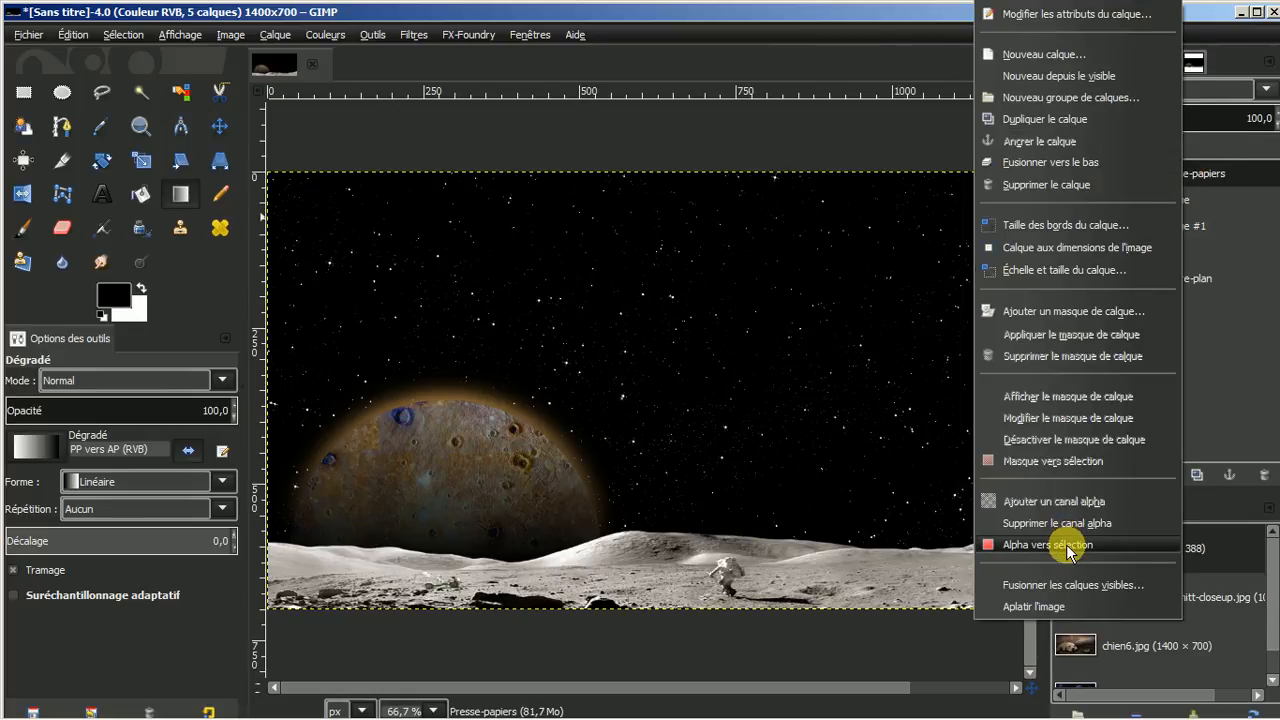
{"action": "left_click", "coordinate": [1069, 548]}
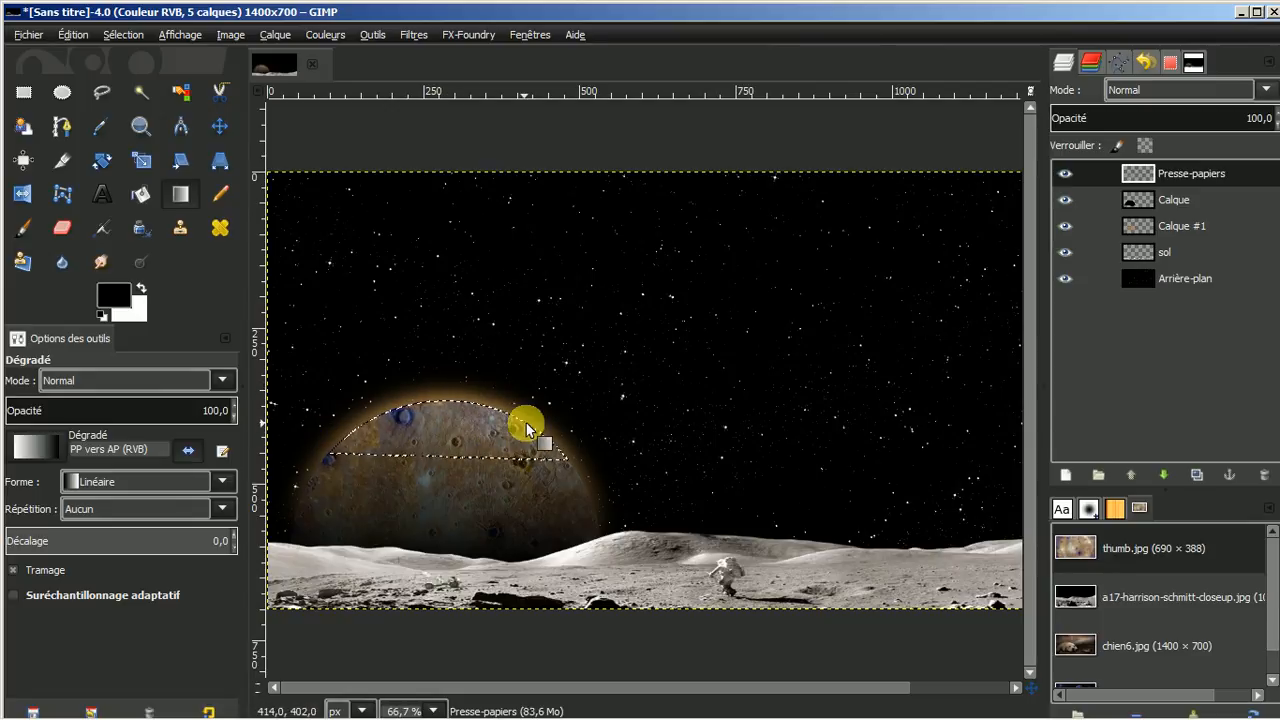
Examine the planet texture by hiding and re-showing the Calque, Calque #1, sol and Arrière-plan layers.
{"action": "left_click", "coordinate": [1065, 199]}
{"action": "left_click", "coordinate": [1065, 226]}
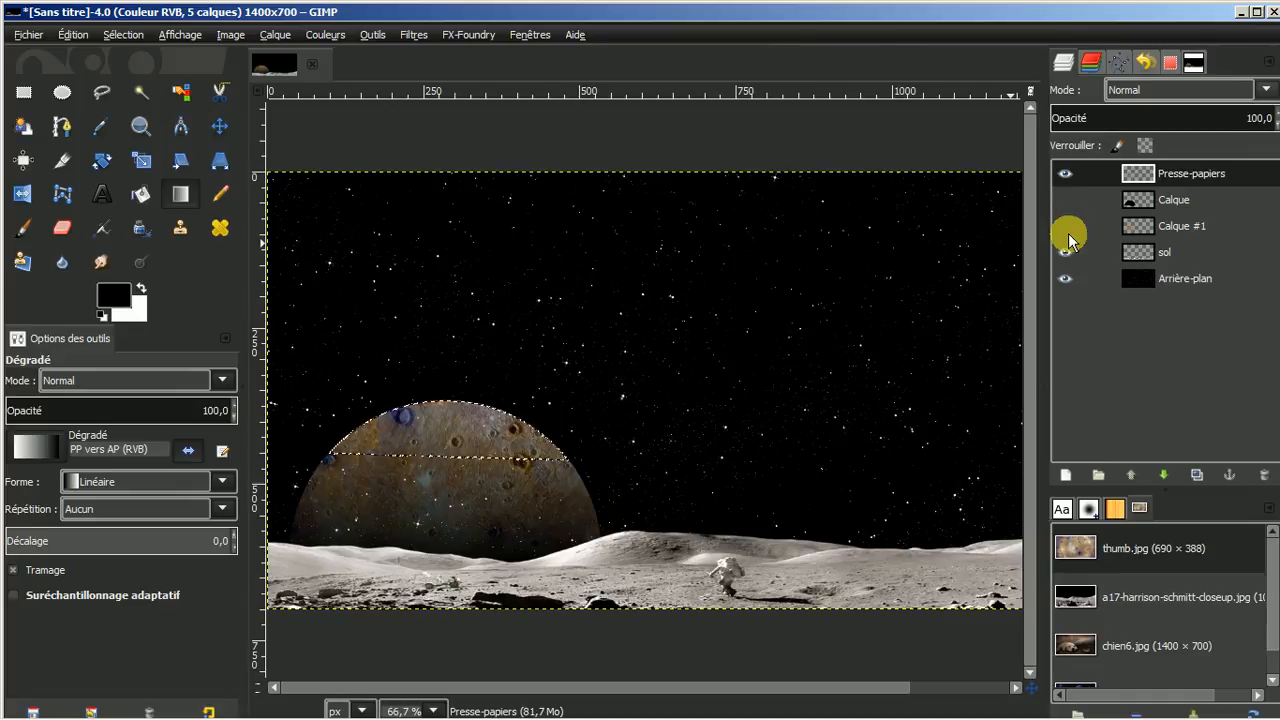
{"action": "left_click", "coordinate": [1065, 252]}
{"action": "left_click", "coordinate": [1065, 278]}
{"action": "left_click", "coordinate": [1065, 252]}
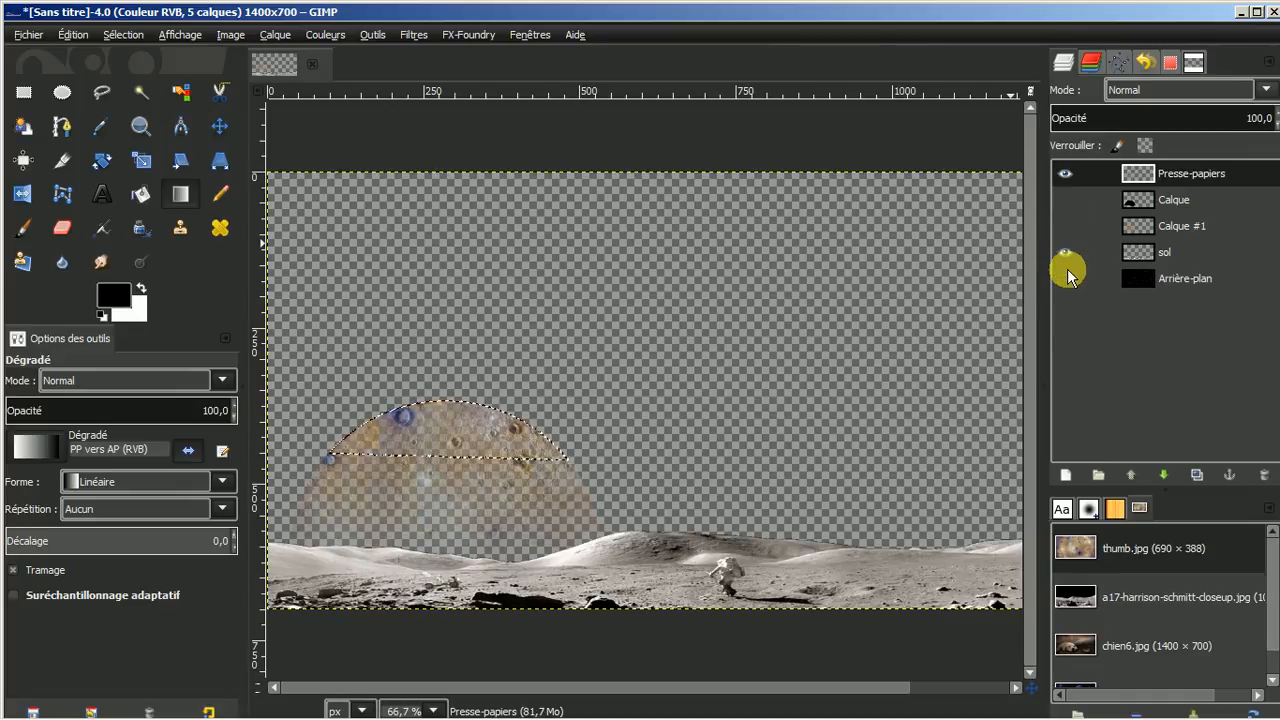
{"action": "left_click", "coordinate": [1065, 278]}
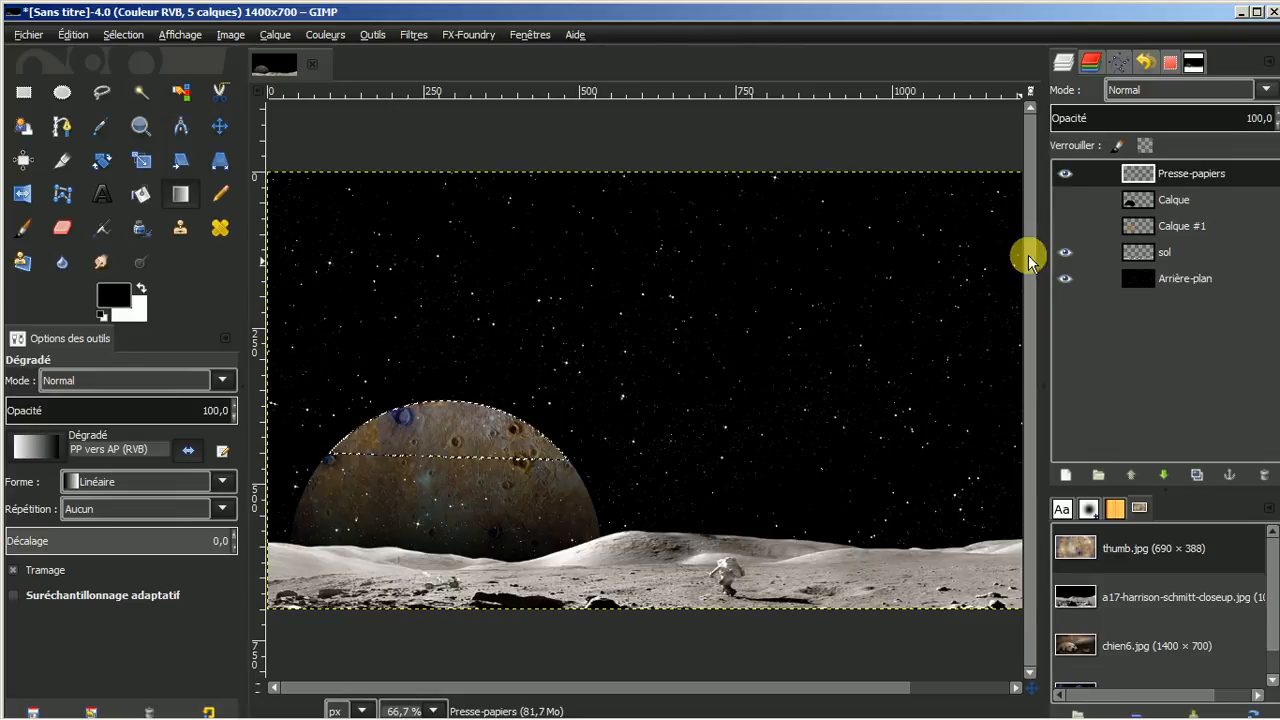
{"action": "left_click", "coordinate": [1063, 226]}
{"action": "left_click", "coordinate": [1063, 199]}
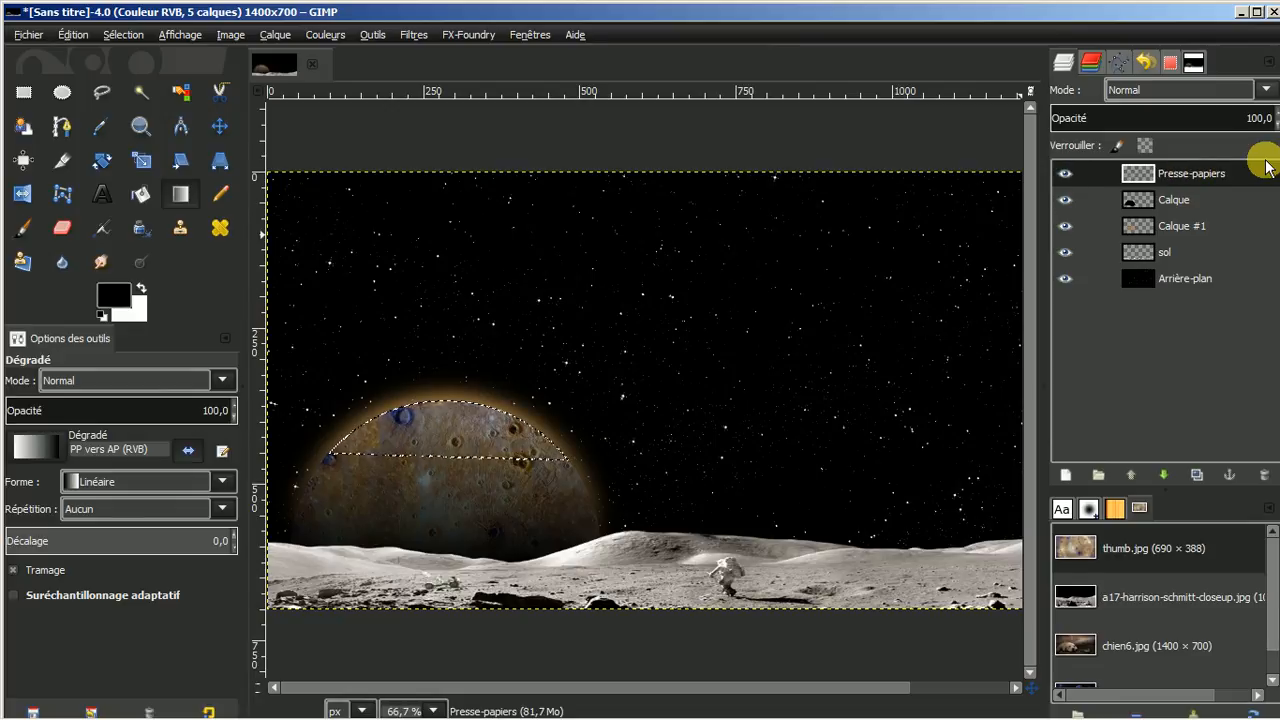
On a new transparent 1400 × 700 px layer, paint a white highlight at the planet's top with Hardness 050, size 288.67, opacity 50.4.
{"action": "left_click", "coordinate": [1066, 476]}
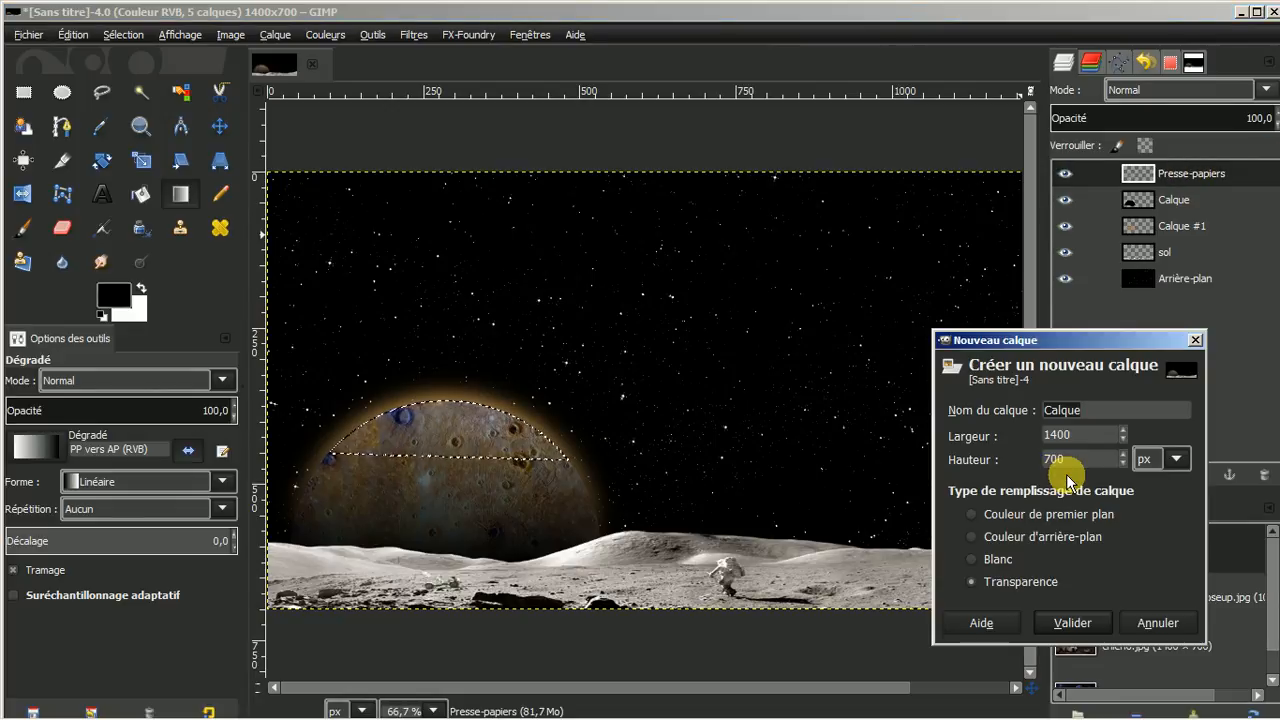
{"action": "left_click", "coordinate": [1065, 623]}
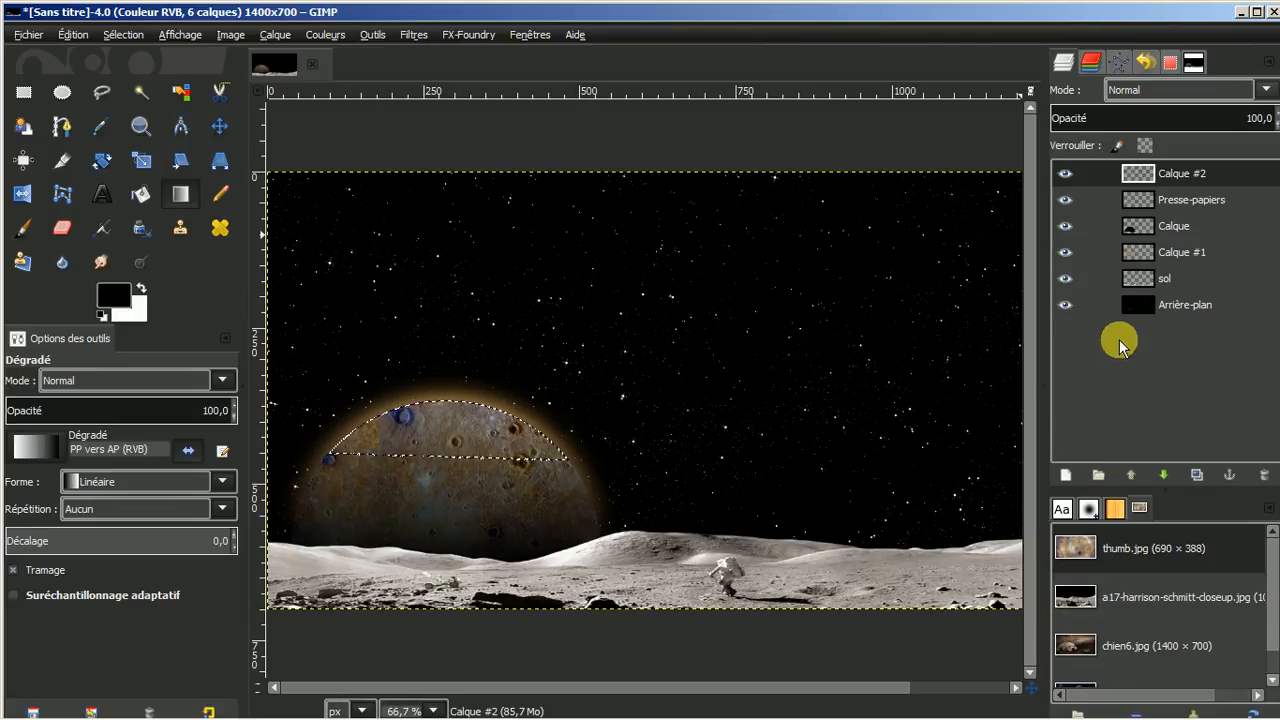
{"action": "left_click", "coordinate": [24, 232]}
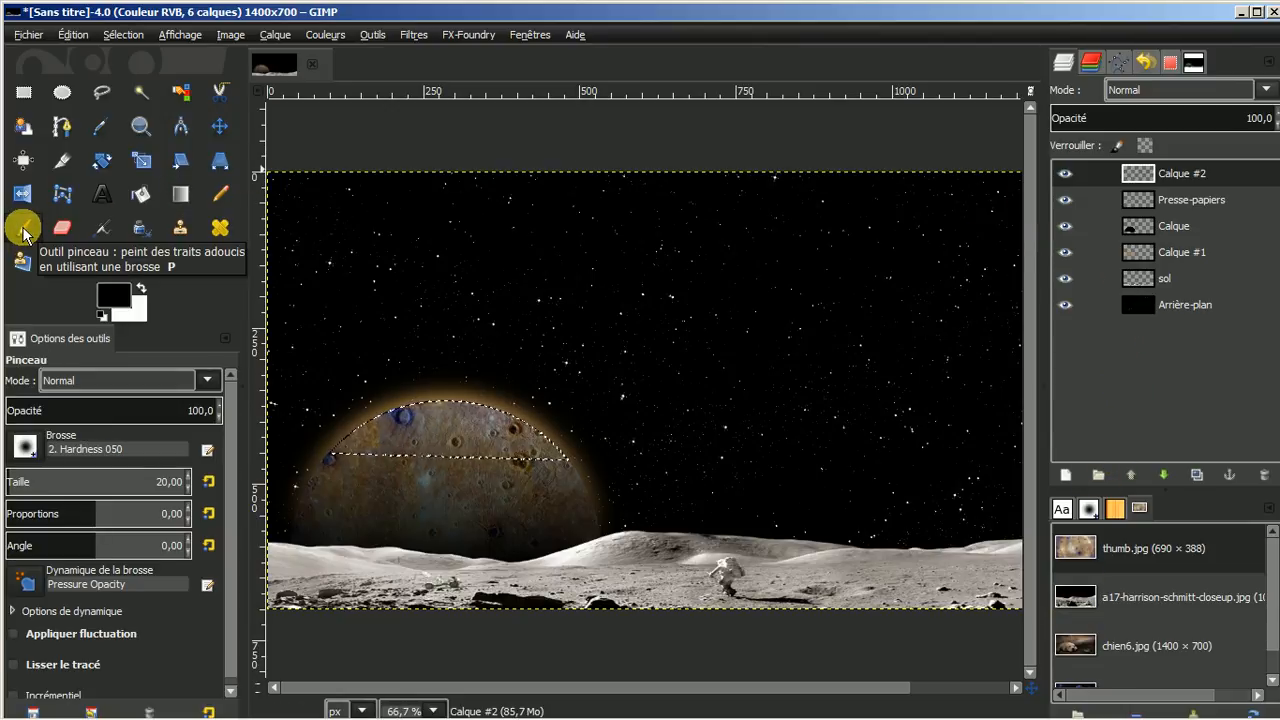
{"action": "left_click", "coordinate": [142, 289]}
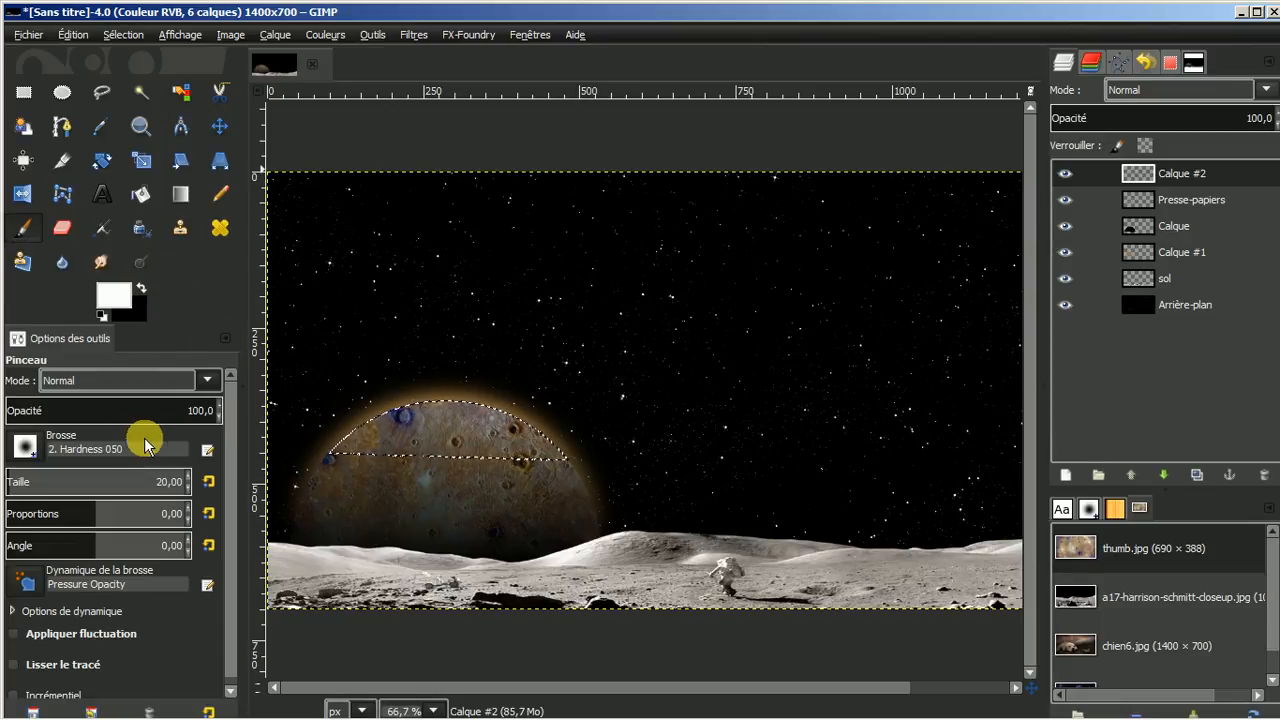
{"action": "left_click", "coordinate": [104, 402]}
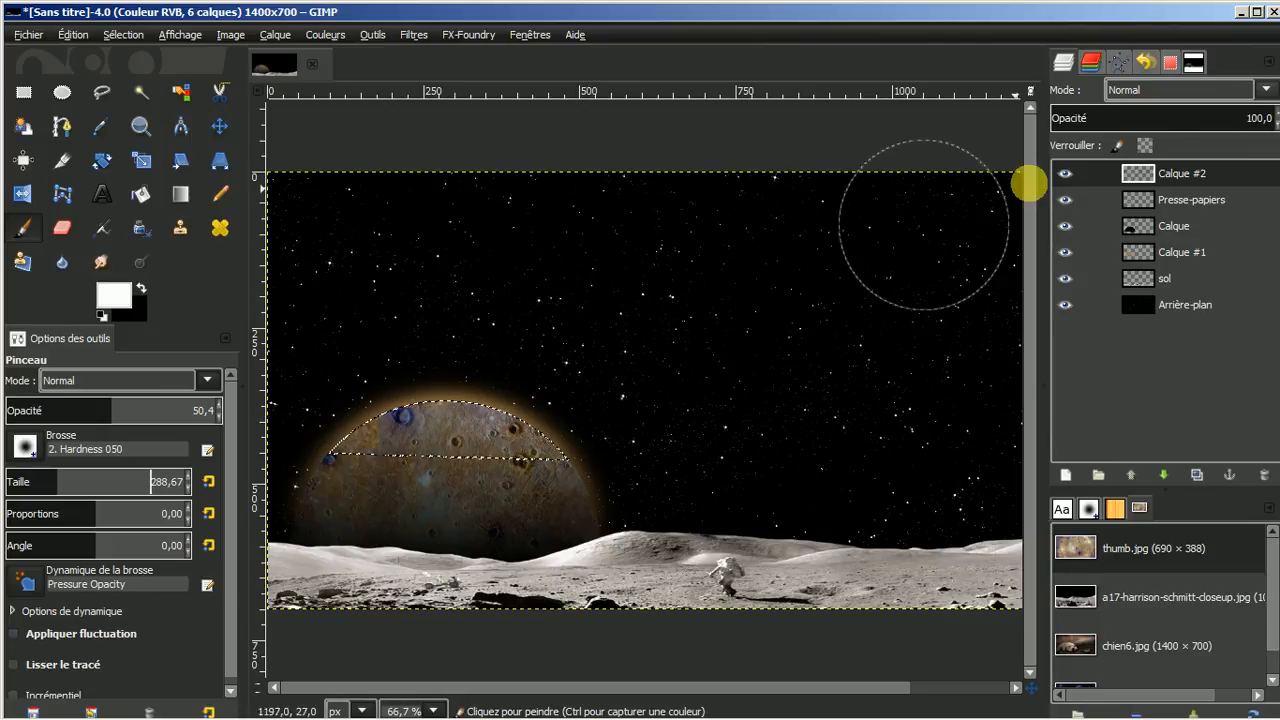
{"action": "left_click", "coordinate": [449, 420]}
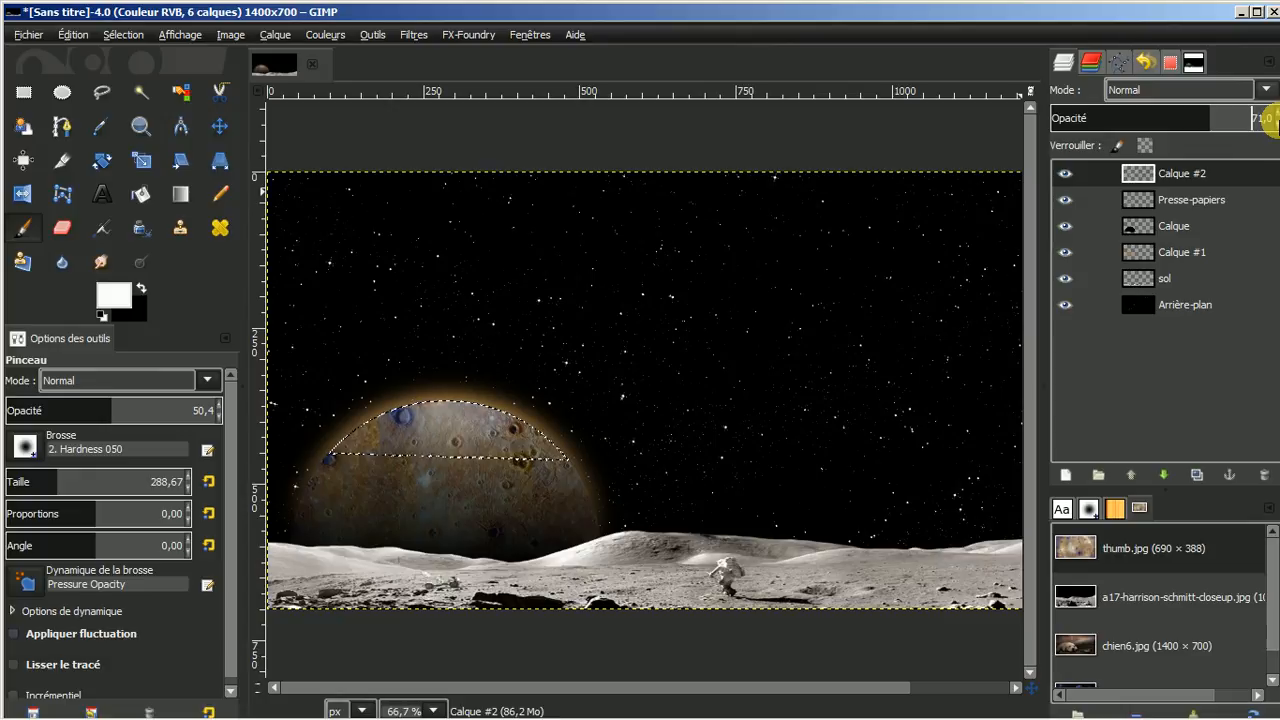
Clear the selection and set the opacity of the Calque #2 highlight layer to 74.
{"action": "left_click", "coordinate": [120, 36]}
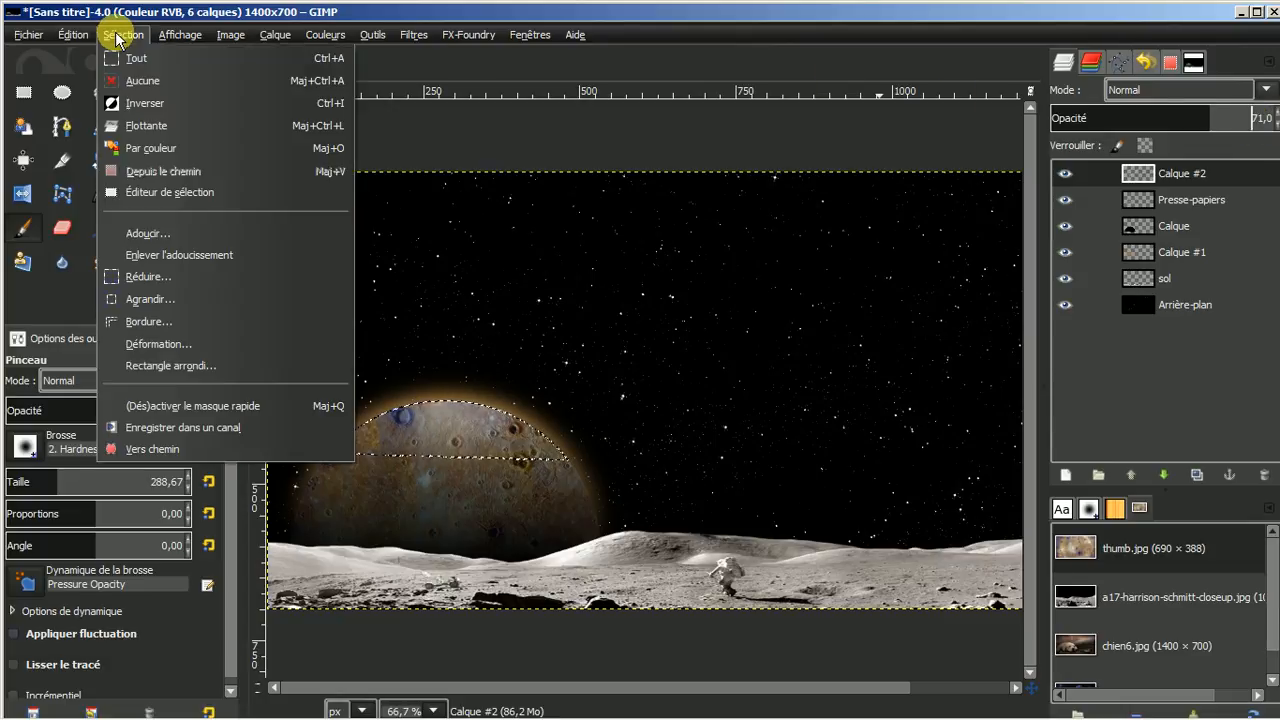
{"action": "left_click", "coordinate": [133, 84]}
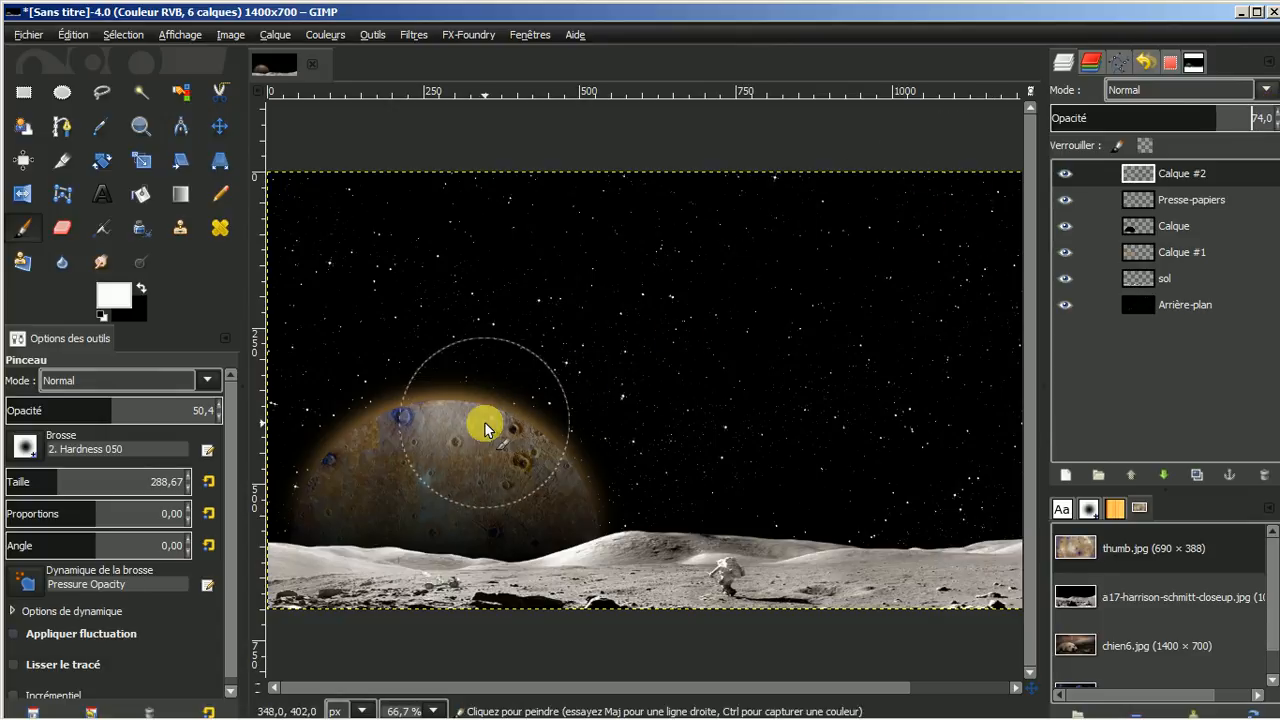
Merge Calque #2, Presse-papiers and Calque down one by one into Calque #1, and check the merged planet by toggling its visibility.
{"action": "right_click", "coordinate": [1185, 174]}
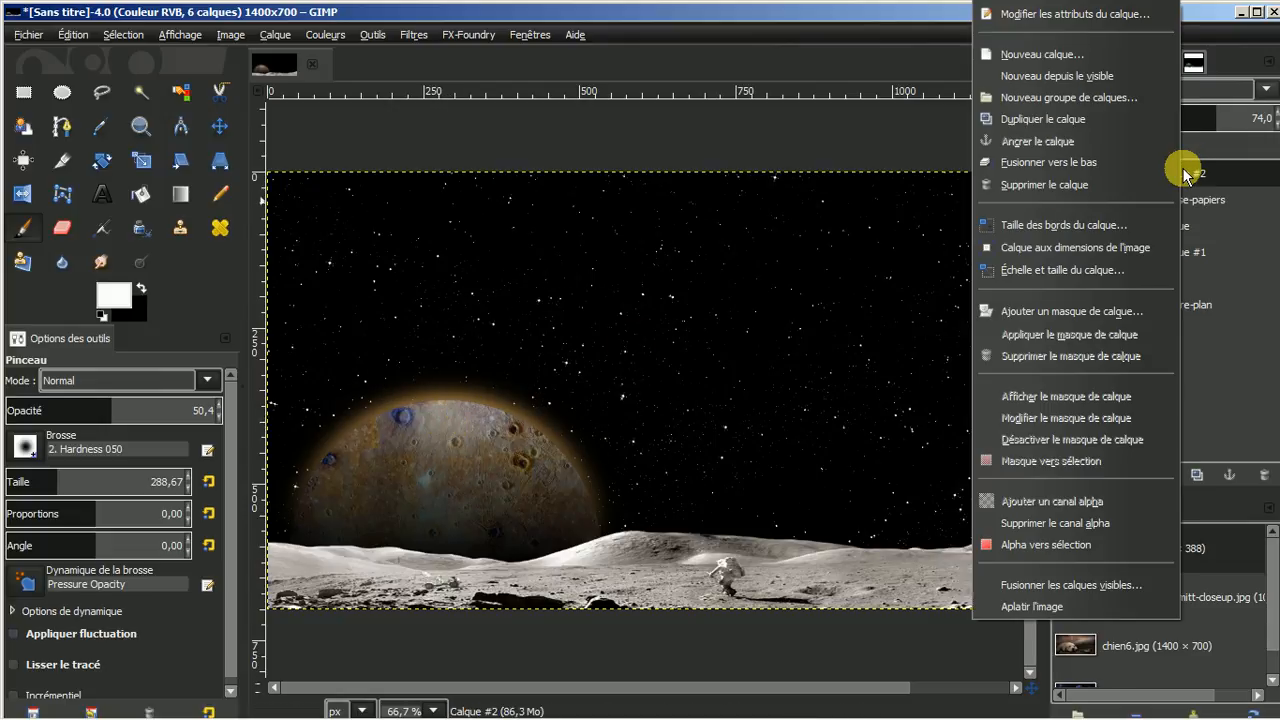
{"action": "left_click", "coordinate": [1120, 163]}
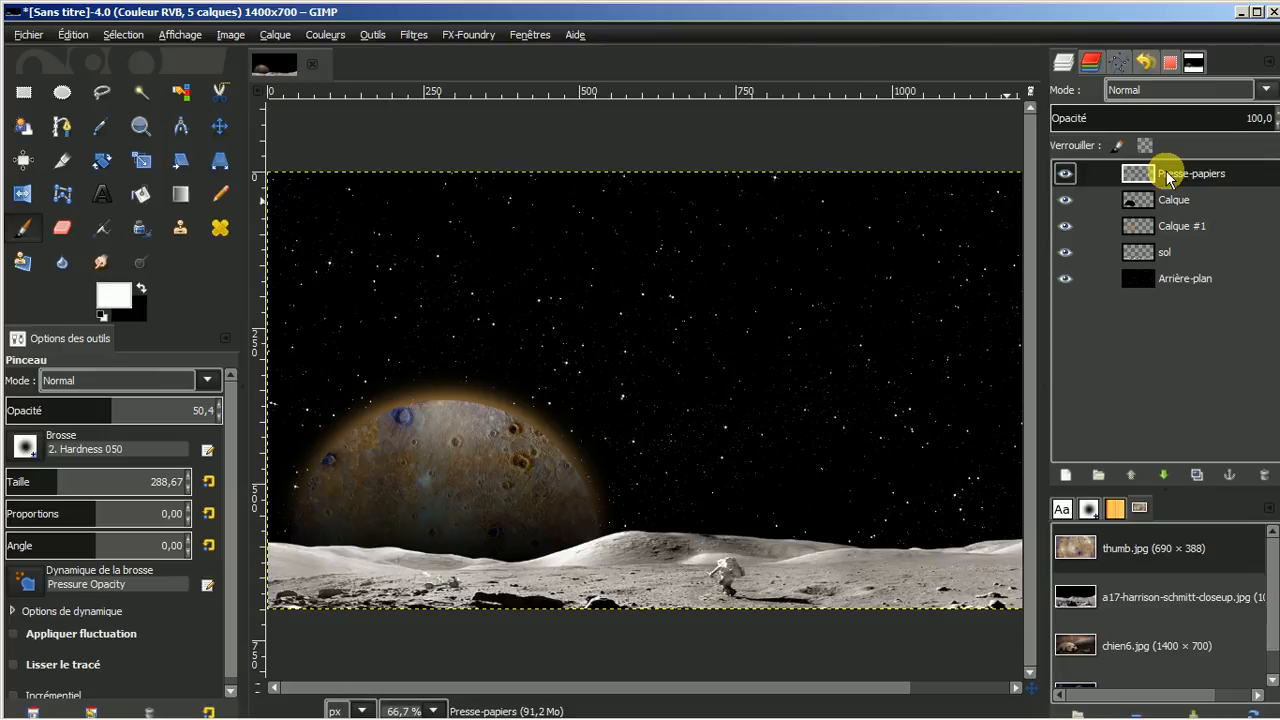
{"action": "right_click", "coordinate": [1168, 176]}
{"action": "left_click", "coordinate": [1150, 166]}
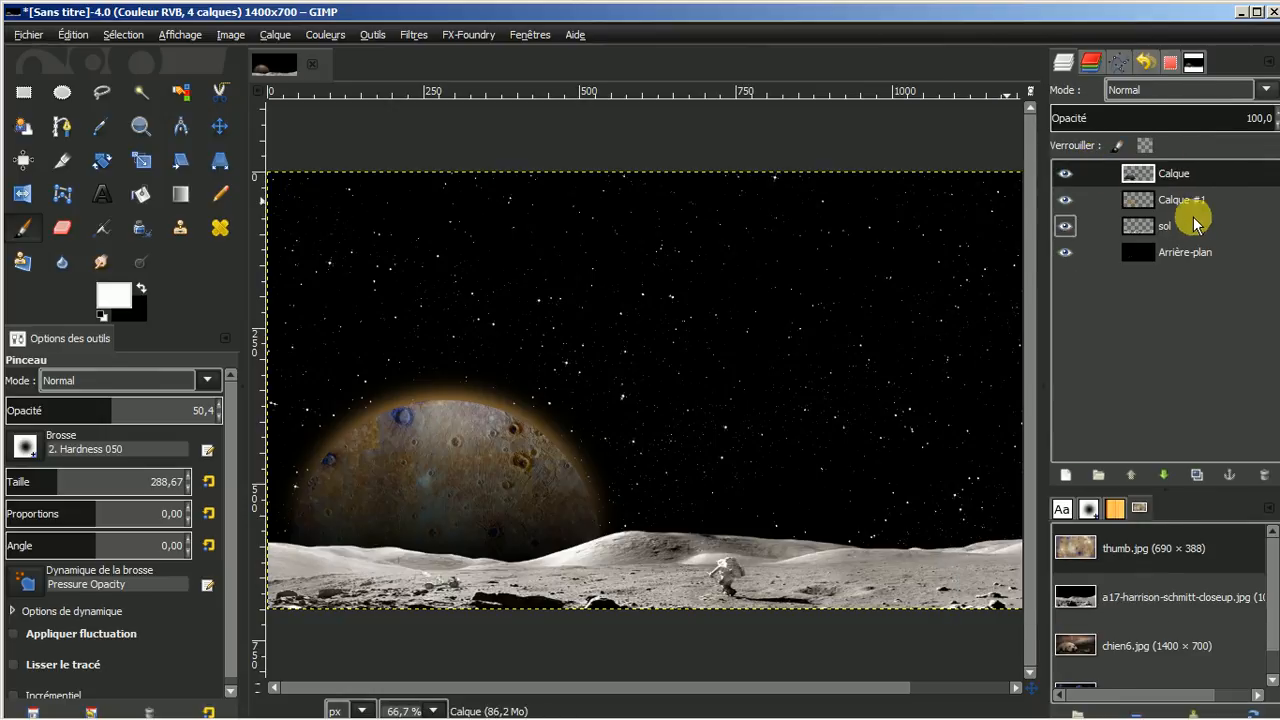
{"action": "right_click", "coordinate": [1182, 182]}
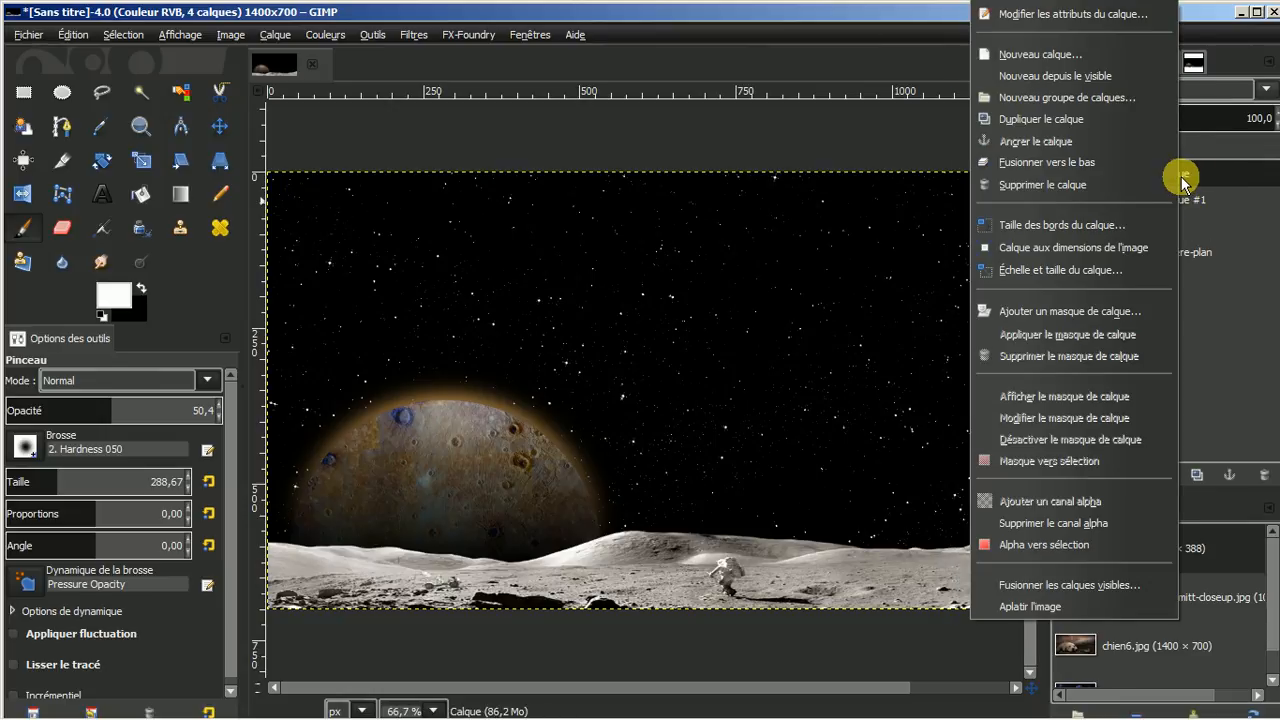
{"action": "left_click", "coordinate": [1103, 166]}
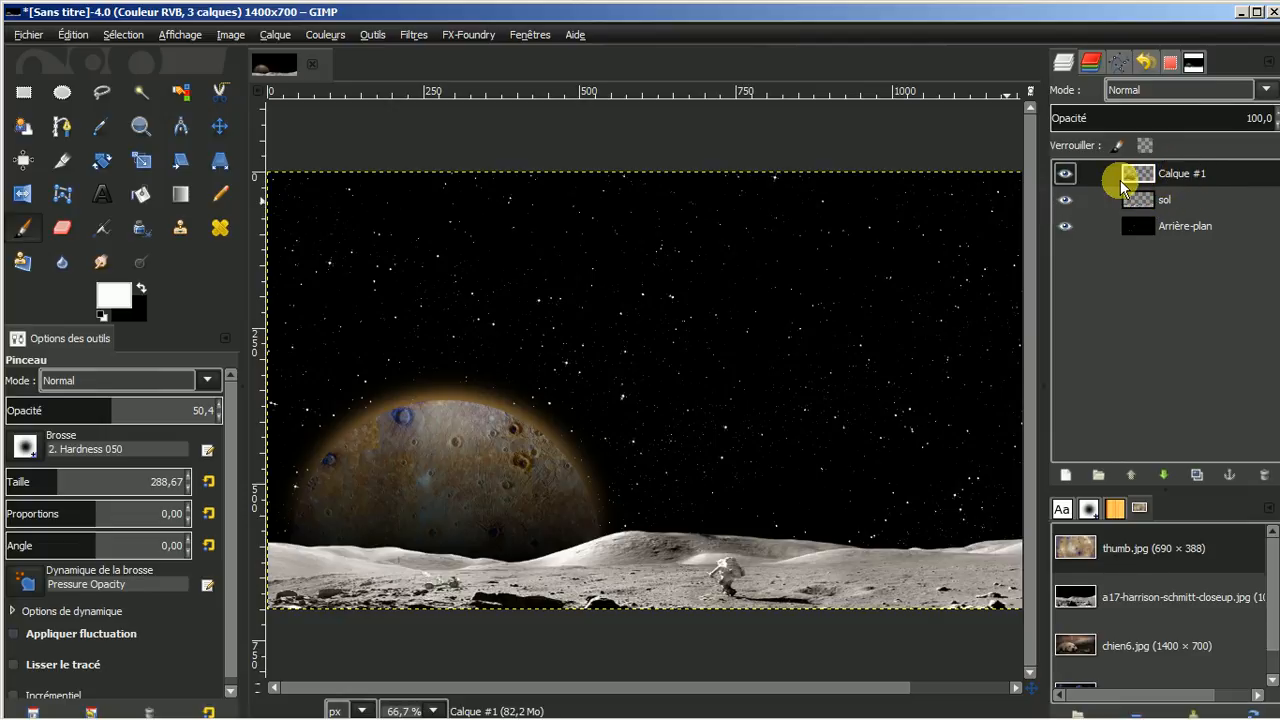
{"action": "left_click", "coordinate": [1064, 174]}
{"action": "left_click", "coordinate": [1064, 174]}
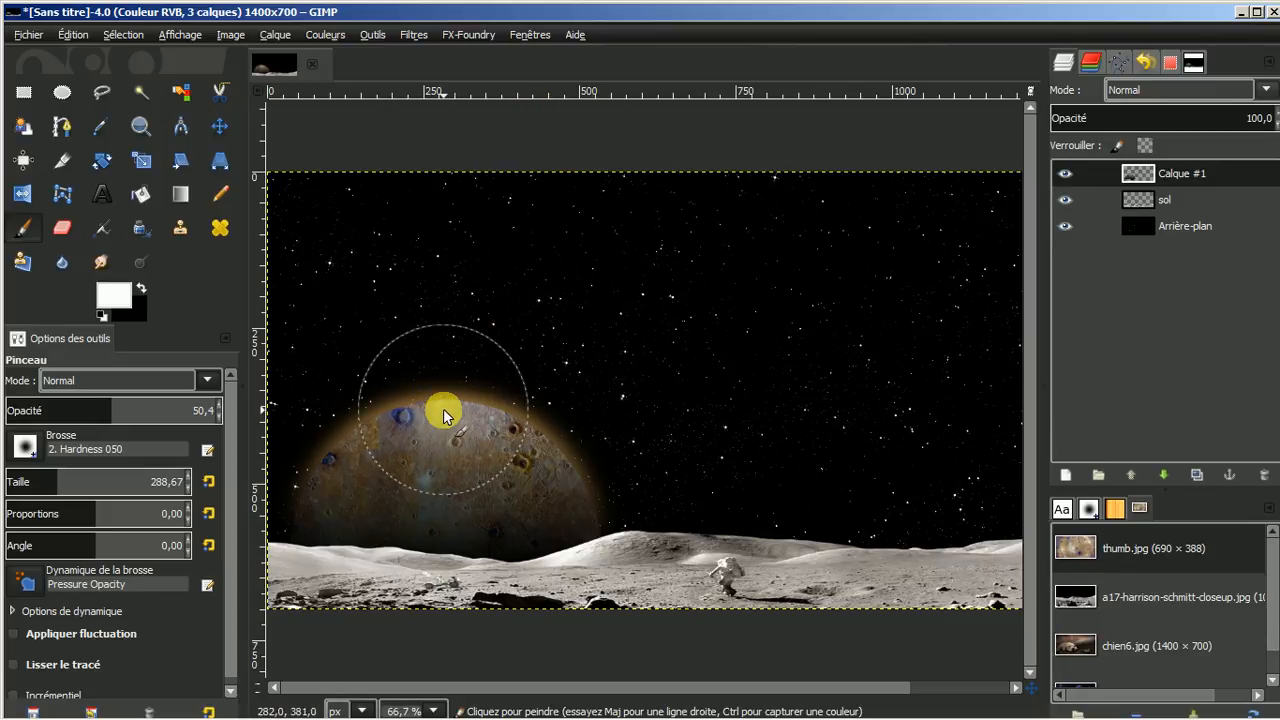
Start the Supernova filter on Calque #1 and frame the planet's upper edge in the enlarged preview.
{"action": "left_click", "coordinate": [413, 36]}
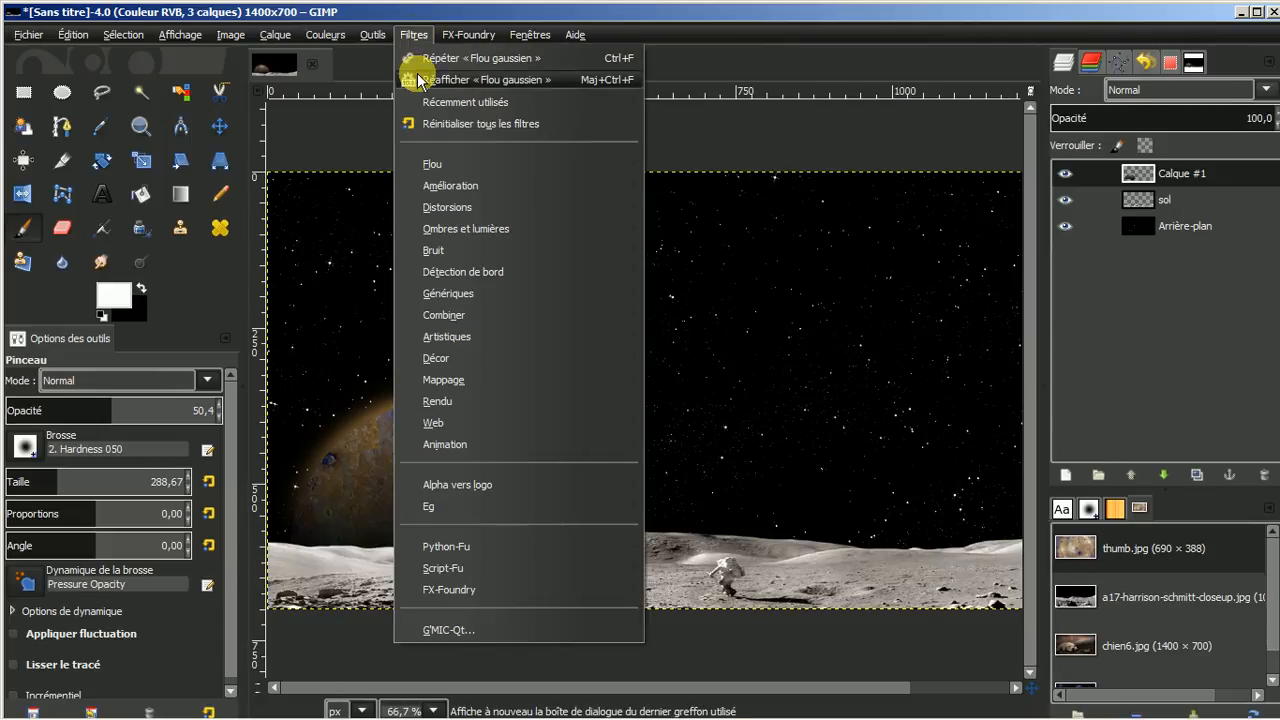
{"action": "mouse_move", "coordinate": [458, 240]}
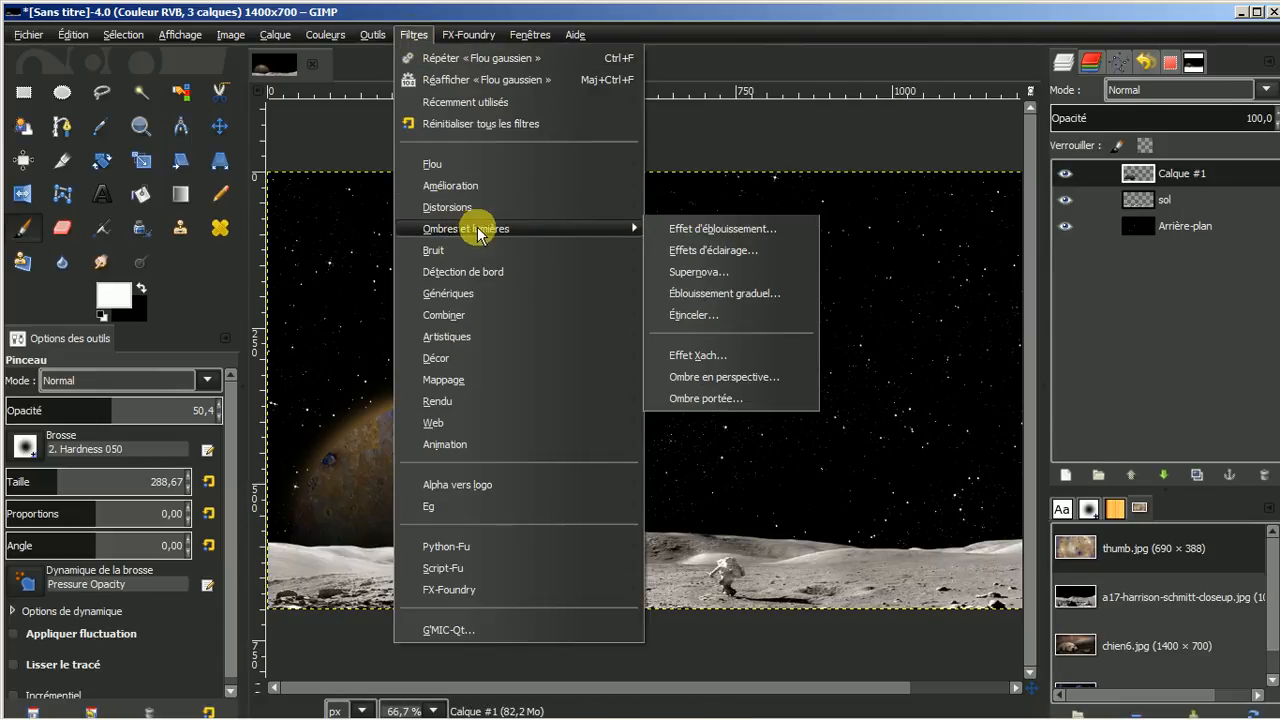
{"action": "left_click", "coordinate": [695, 275]}
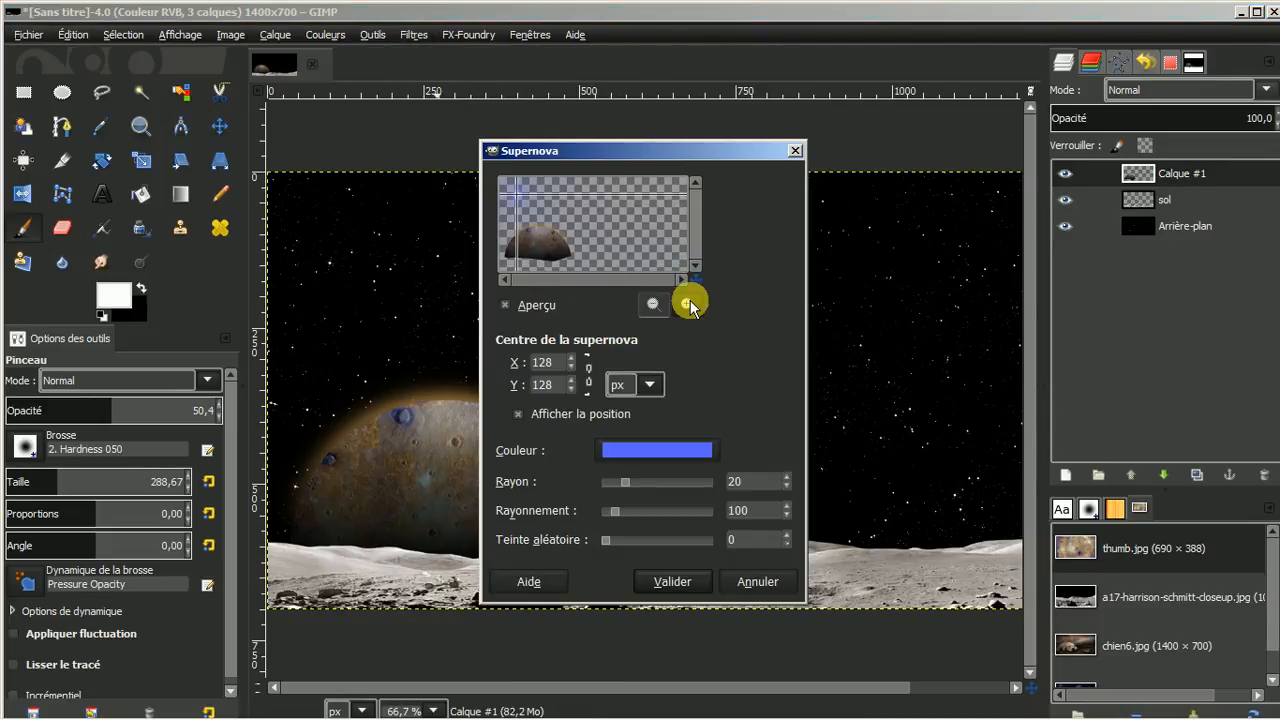
{"action": "left_click", "coordinate": [688, 304]}
{"action": "left_click", "coordinate": [688, 304]}
{"action": "left_click", "coordinate": [687, 304]}
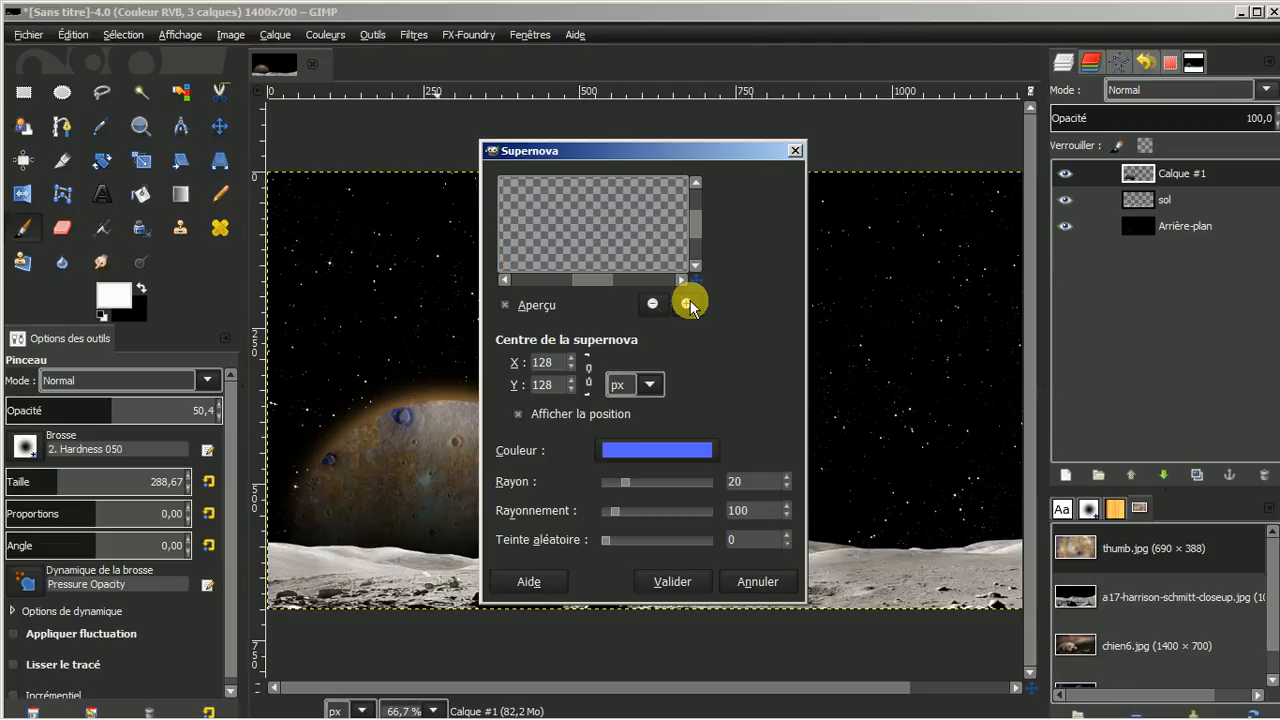
{"action": "left_click_drag", "start_coordinate": [600, 278], "coordinate": [554, 278]}
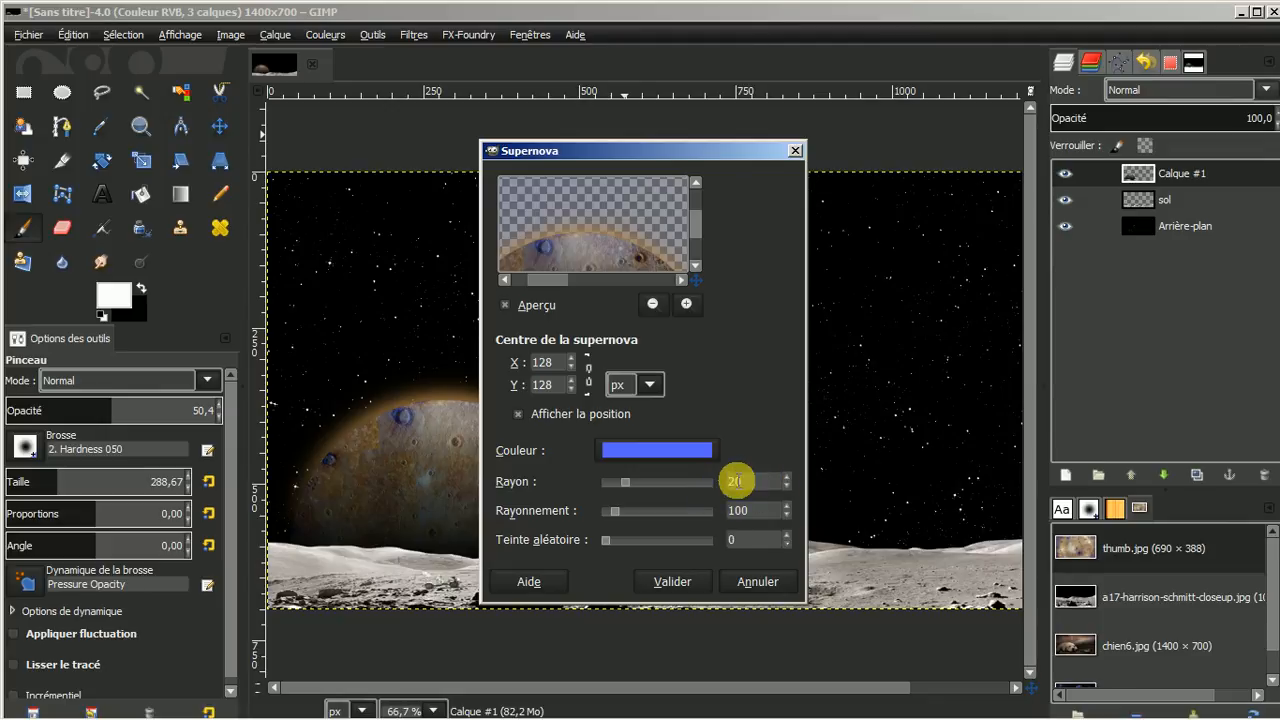
Try a blue supernova on the planet's upper edge at about X 295, Y 360, with radius 10 and 10 rays.
{"action": "left_click", "coordinate": [786, 488]}
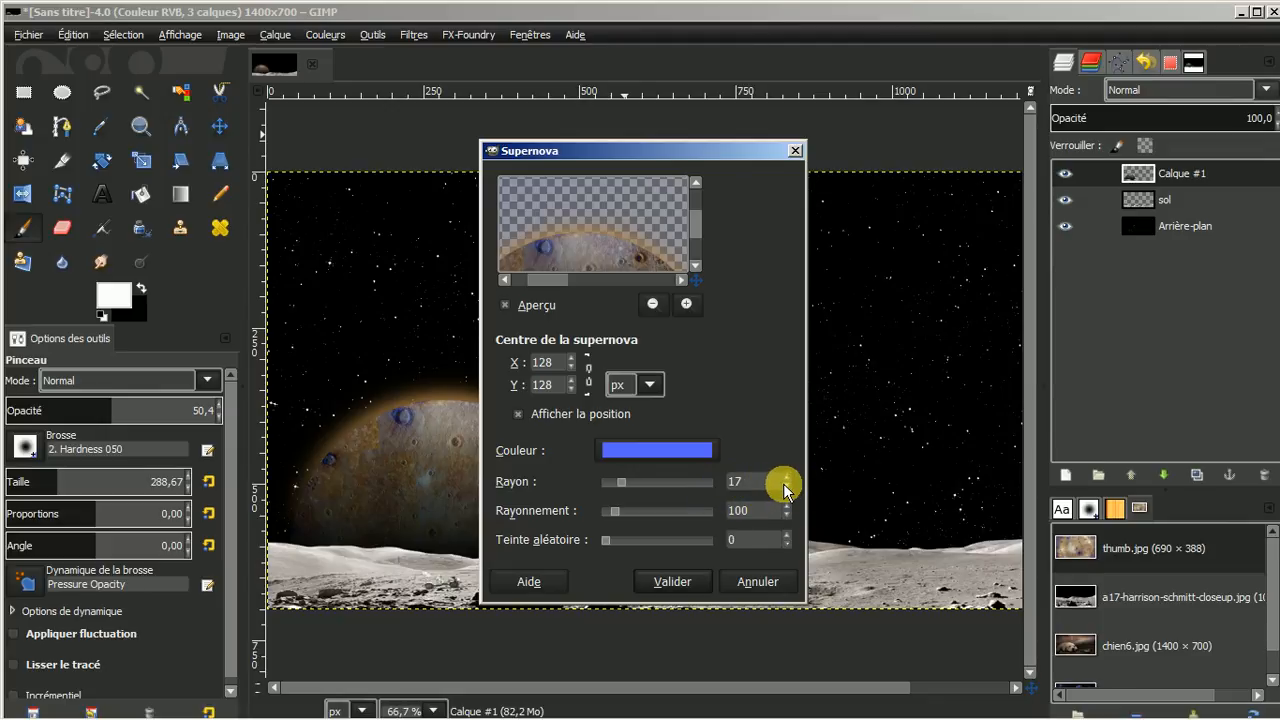
{"action": "left_click", "coordinate": [786, 489]}
{"action": "left_click", "coordinate": [786, 489]}
{"action": "left_click", "coordinate": [786, 489]}
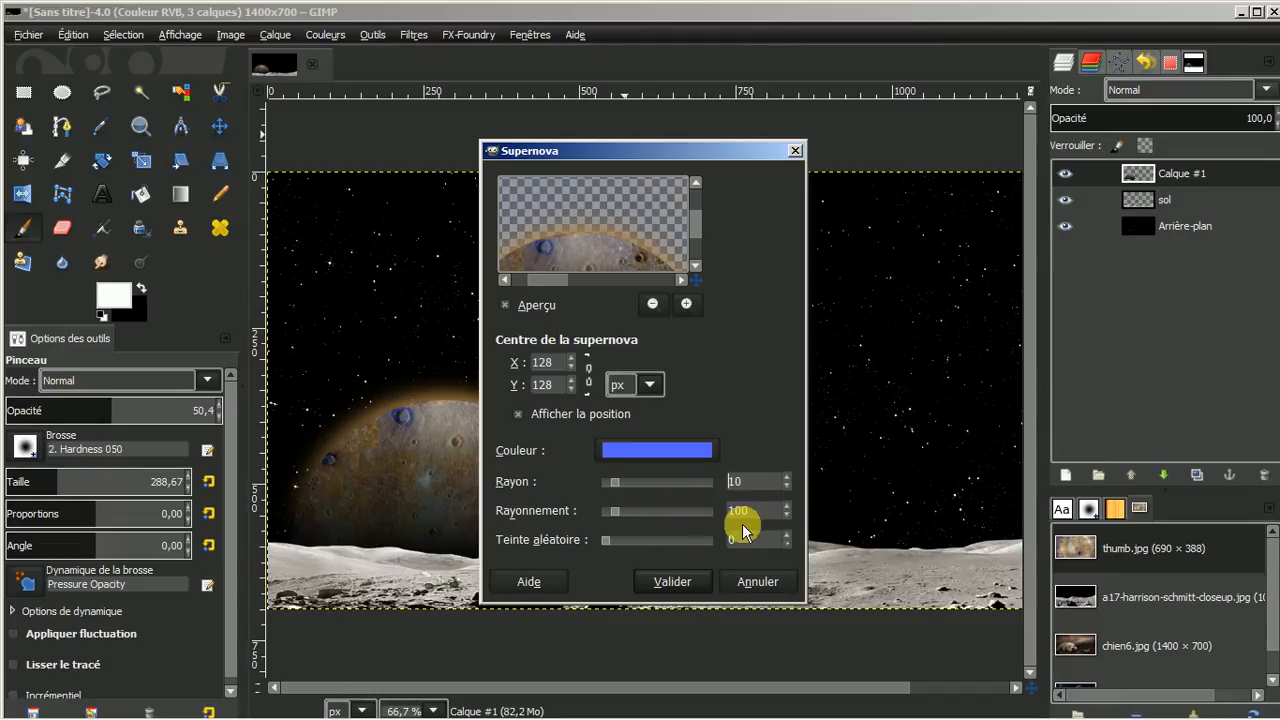
{"action": "key", "text": "BackSpace"}
{"action": "key", "text": "BackSpace"}
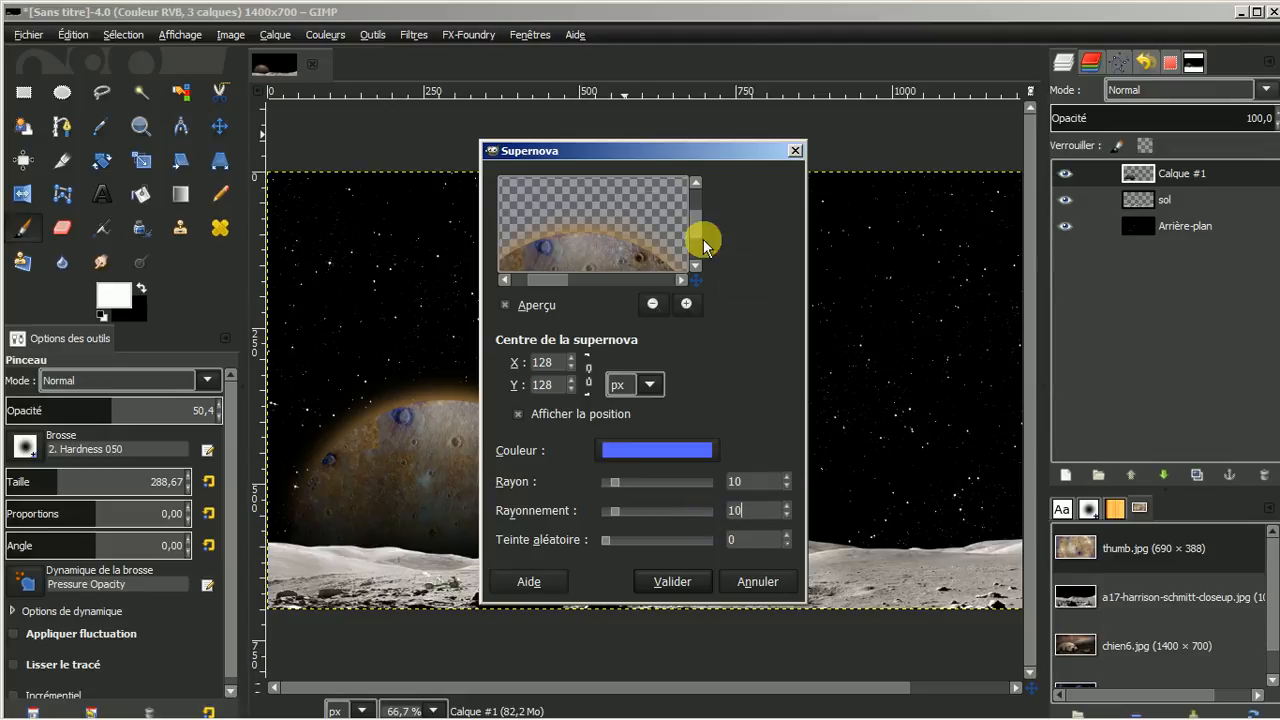
{"action": "left_click", "coordinate": [586, 230]}
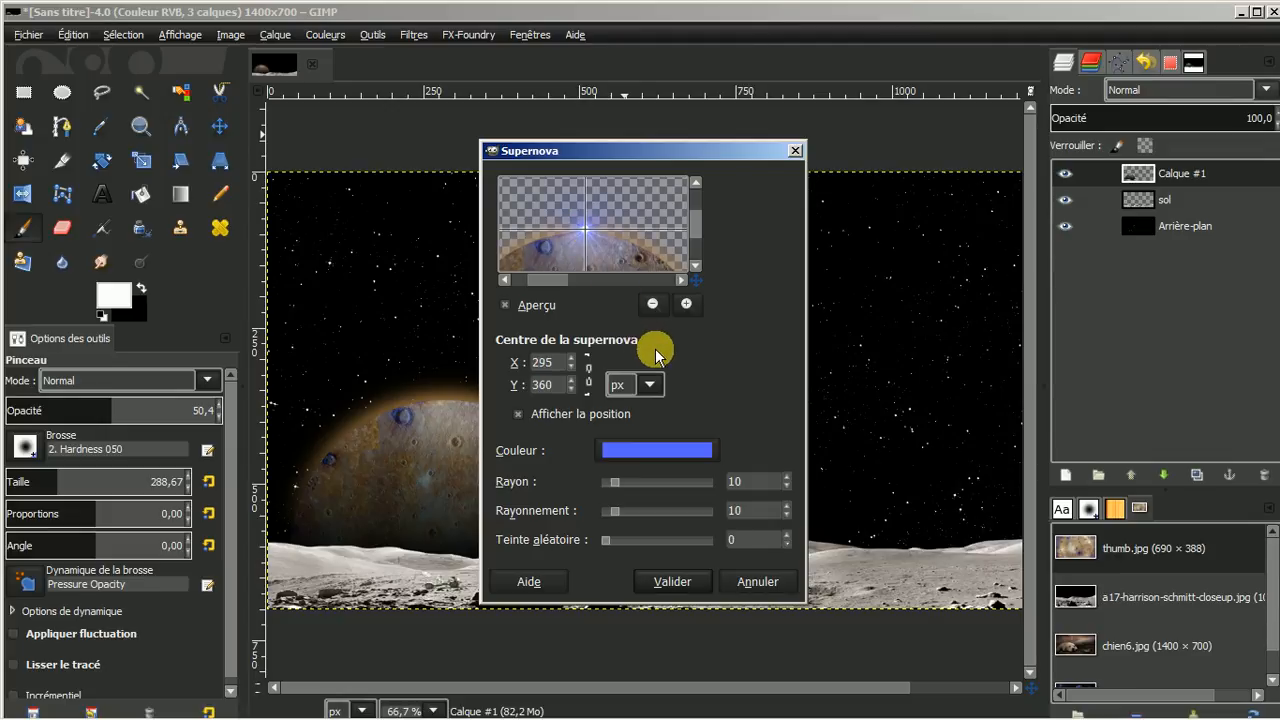
{"action": "left_click", "coordinate": [669, 580]}
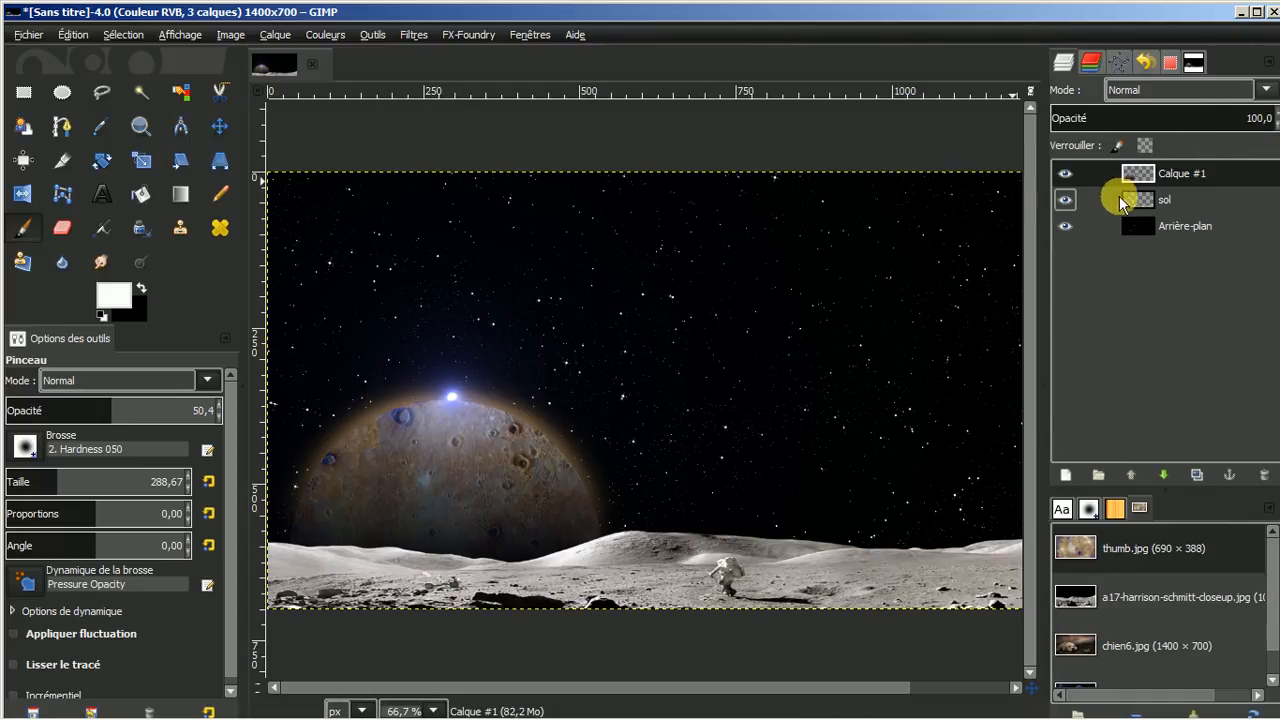
Try lowering the opacity of Calque #1 to 77, and restore it to 100.
{"action": "scroll", "coordinate": [1276, 126], "scroll_direction": "down", "scroll_amount": 20}
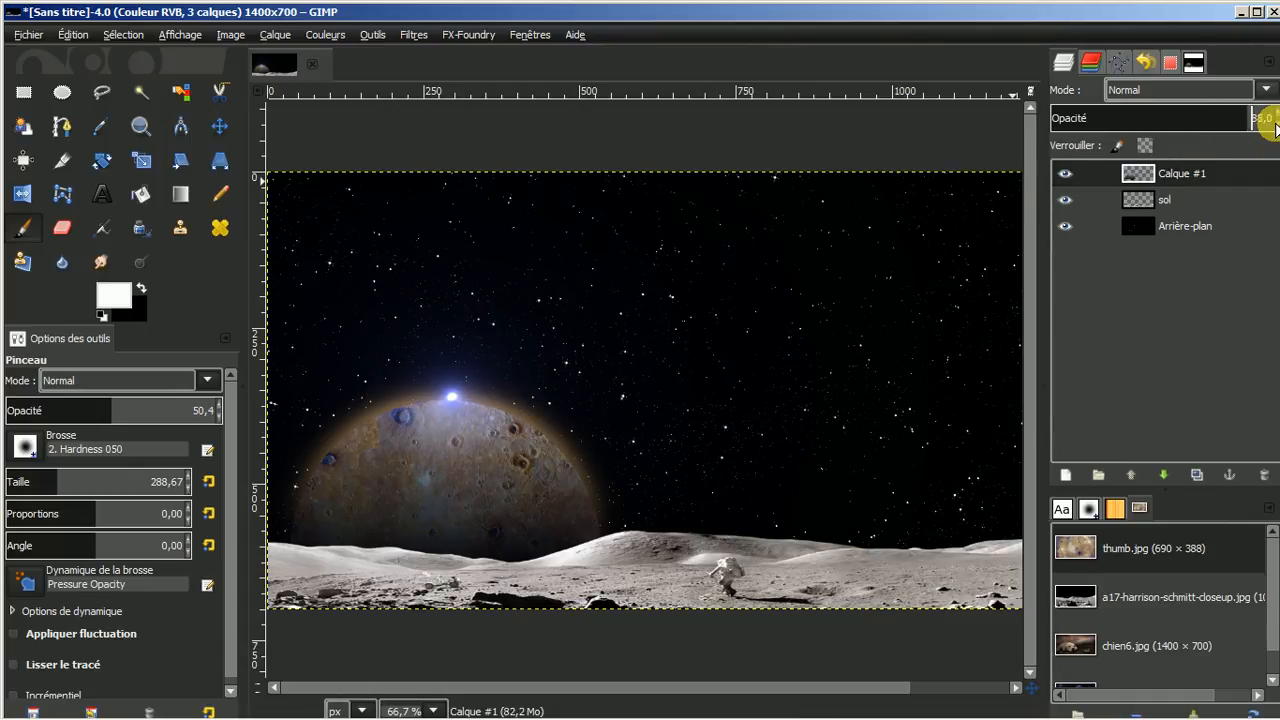
{"action": "scroll", "coordinate": [1276, 126], "scroll_direction": "down", "scroll_amount": 20}
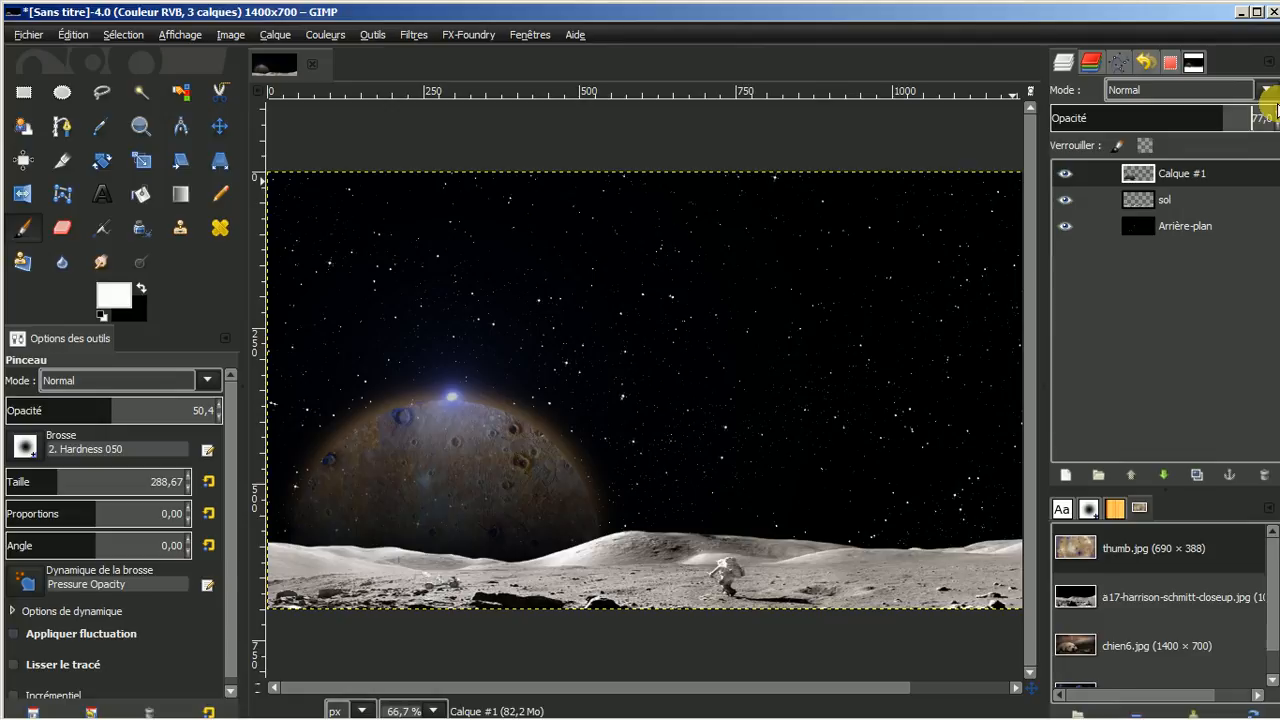
{"action": "left_click", "coordinate": [1276, 118]}
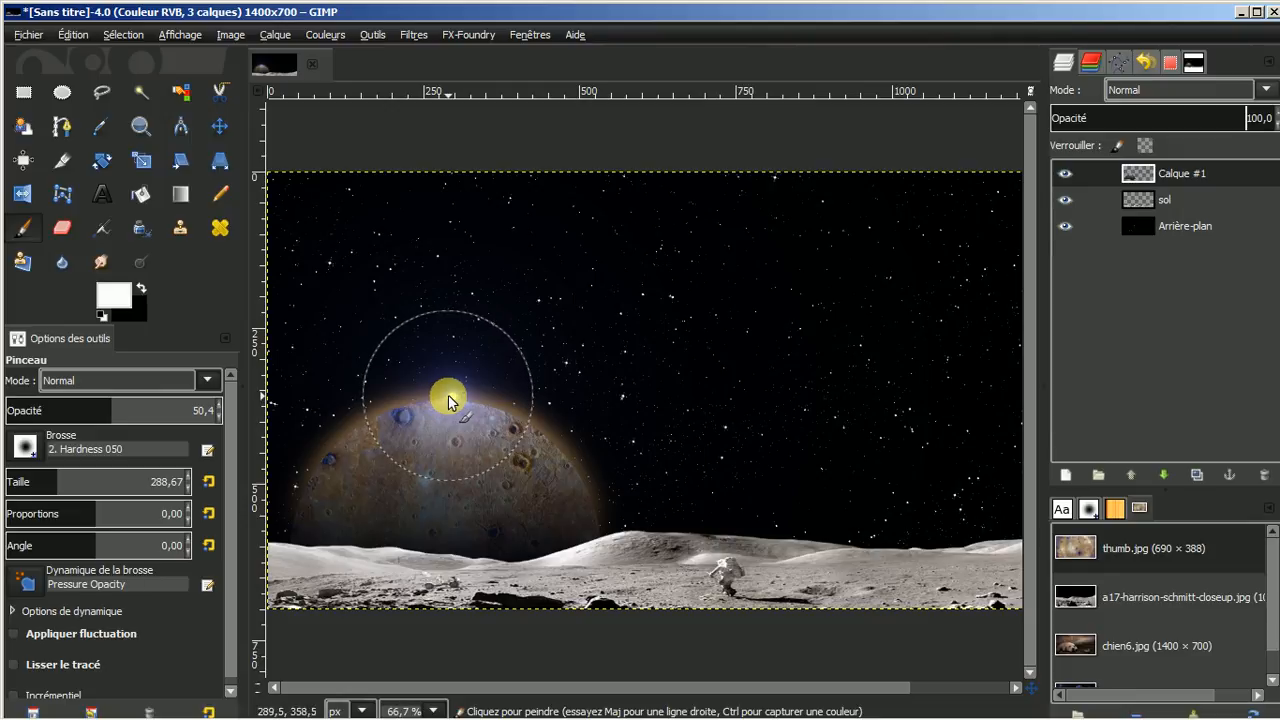
Undo the supernova on Calque #1 and add a new transparent 1400 × 700 px layer above it.
{"action": "left_click", "coordinate": [416, 37]}
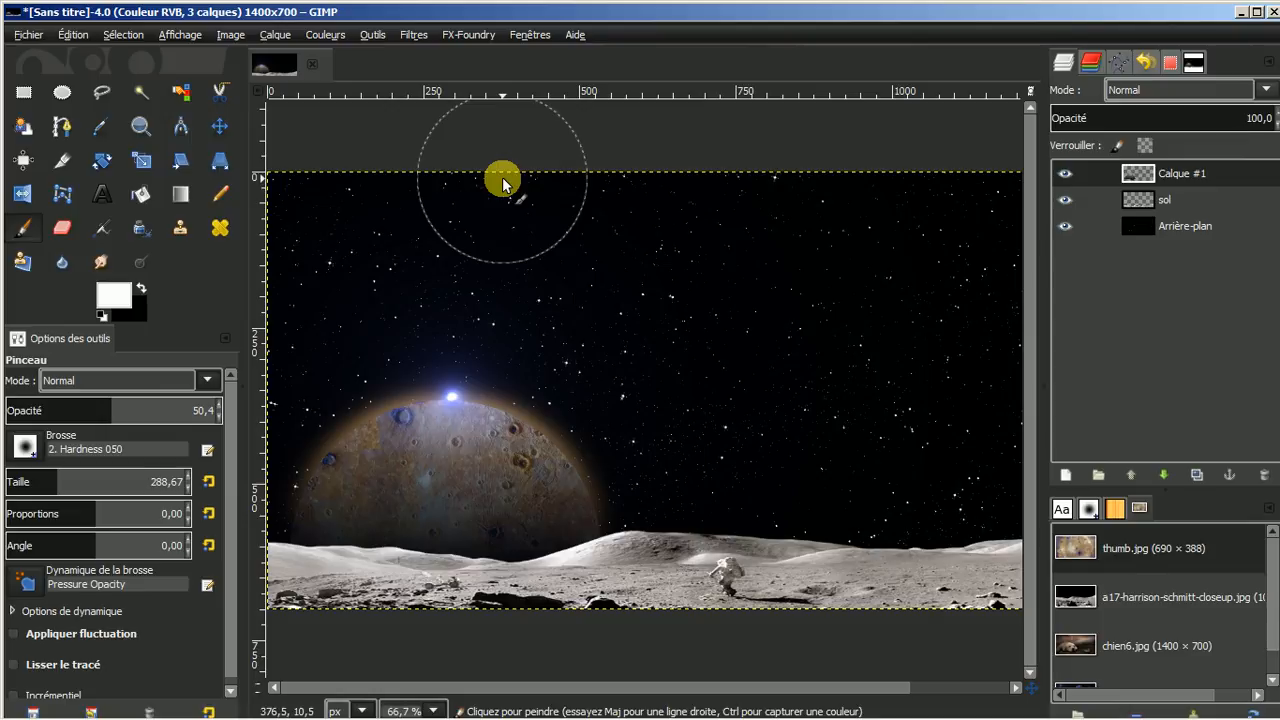
{"action": "key", "text": "ctrl+z"}
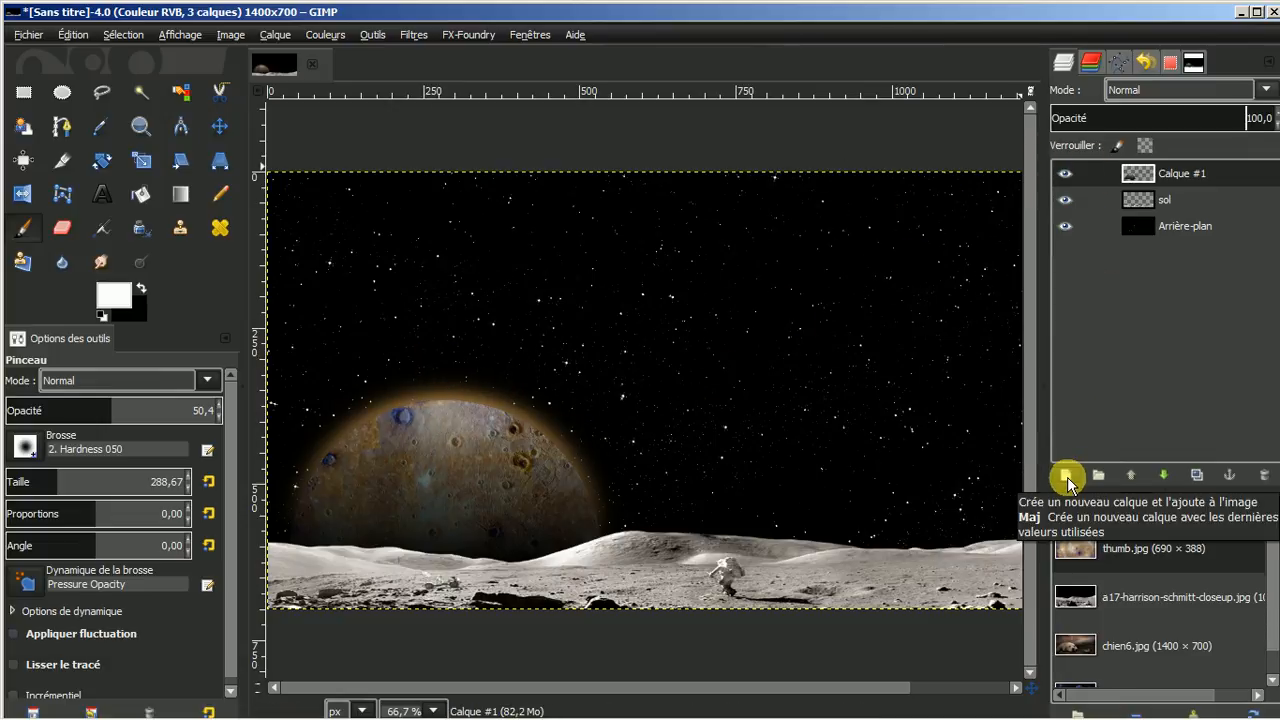
{"action": "left_click", "coordinate": [1066, 476]}
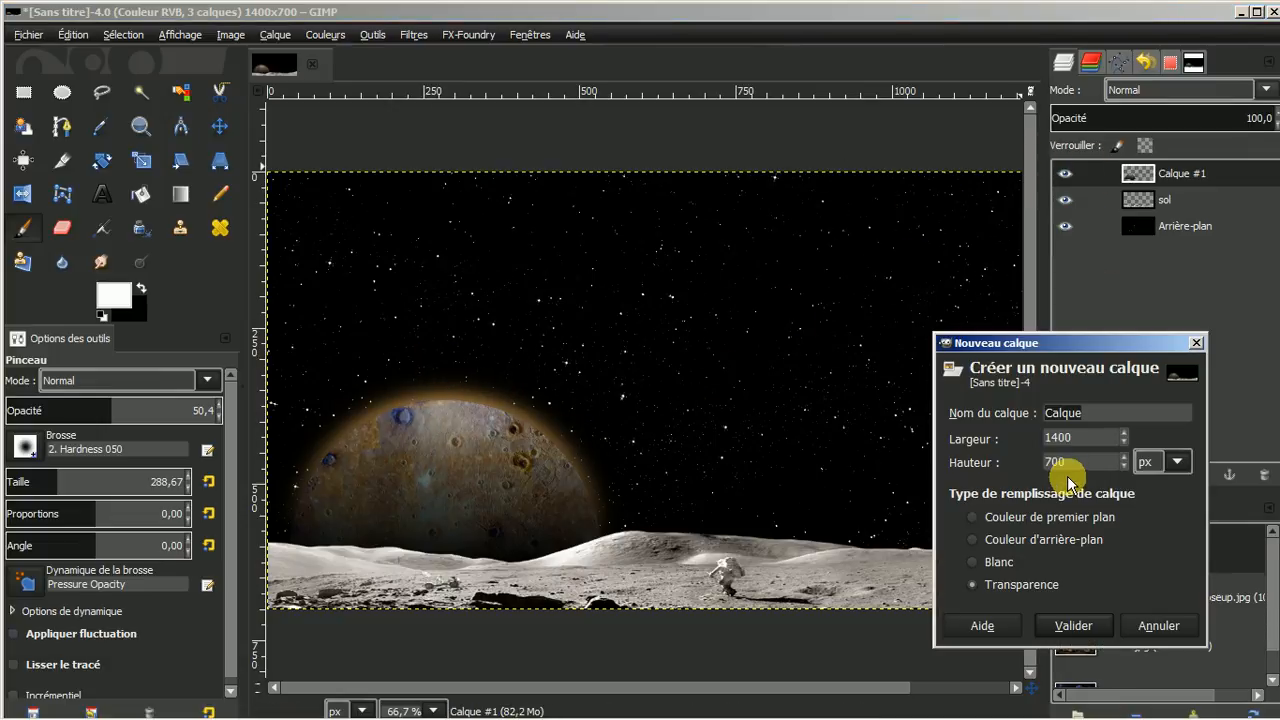
{"action": "left_click", "coordinate": [1057, 627]}
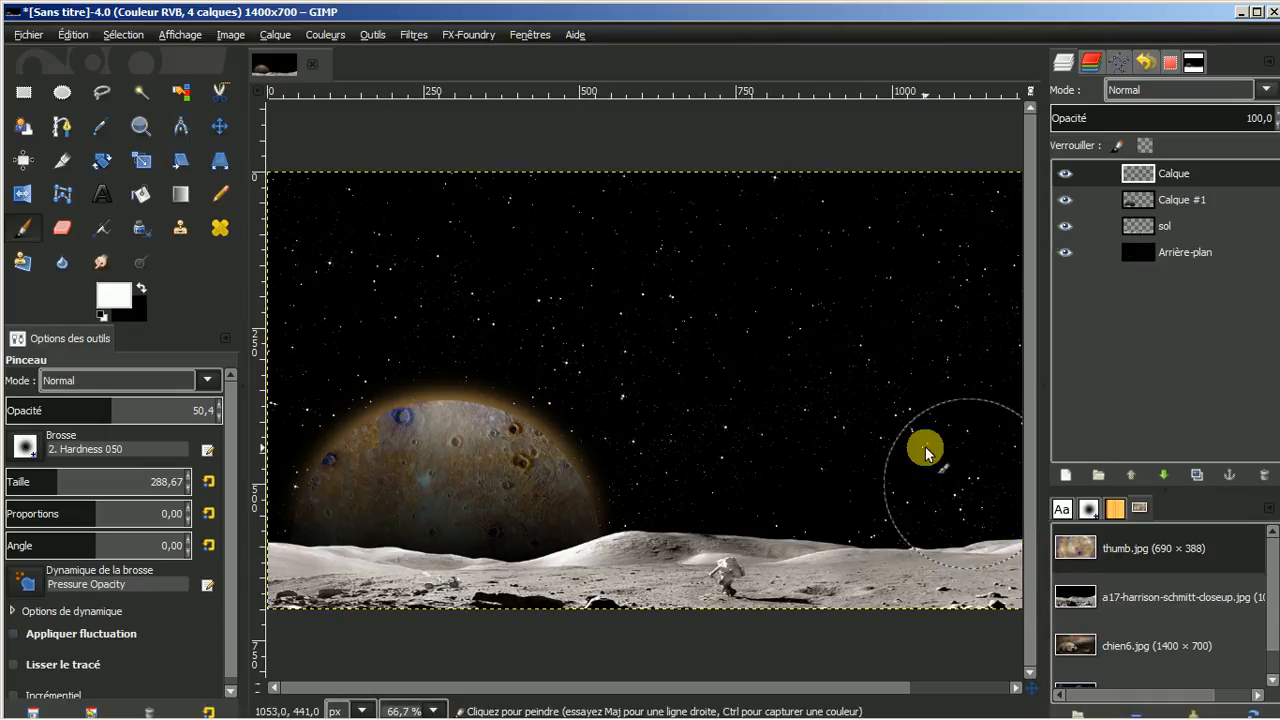
Repeat the last Supernova filter on the new transparent layer and lower that layer's opacity to 74.
{"action": "left_click", "coordinate": [414, 34]}
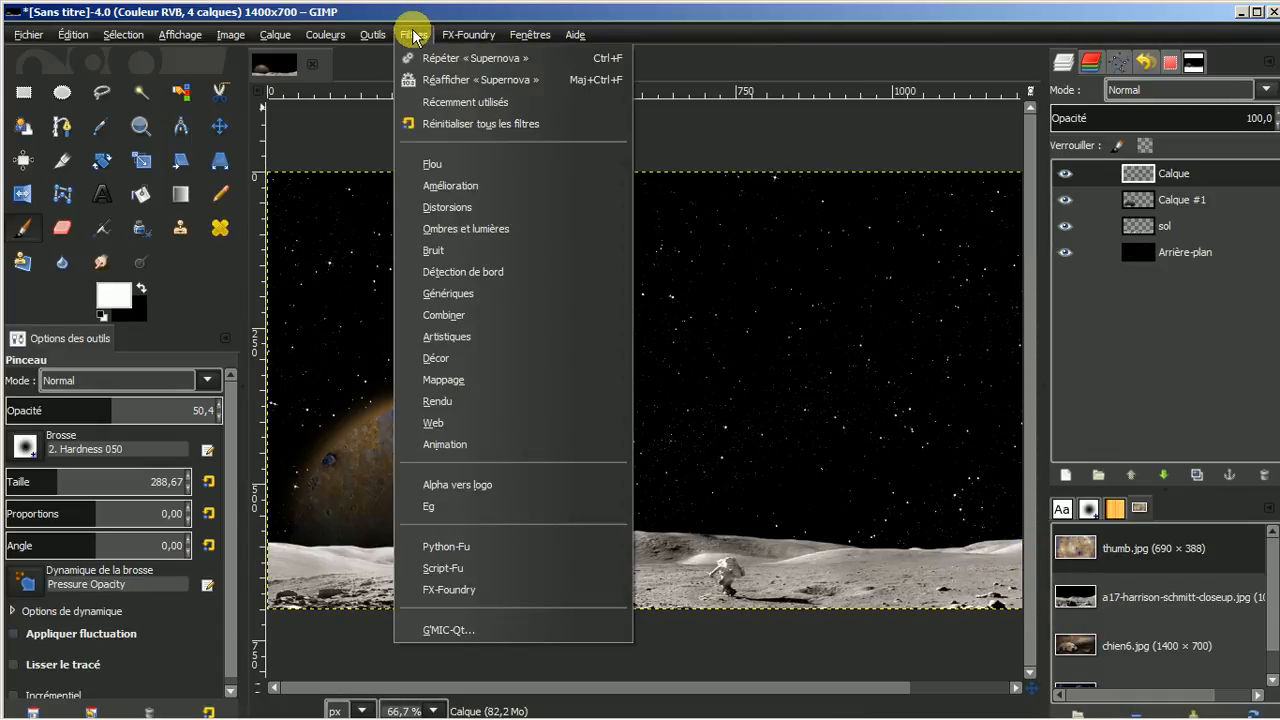
{"action": "left_click", "coordinate": [488, 59]}
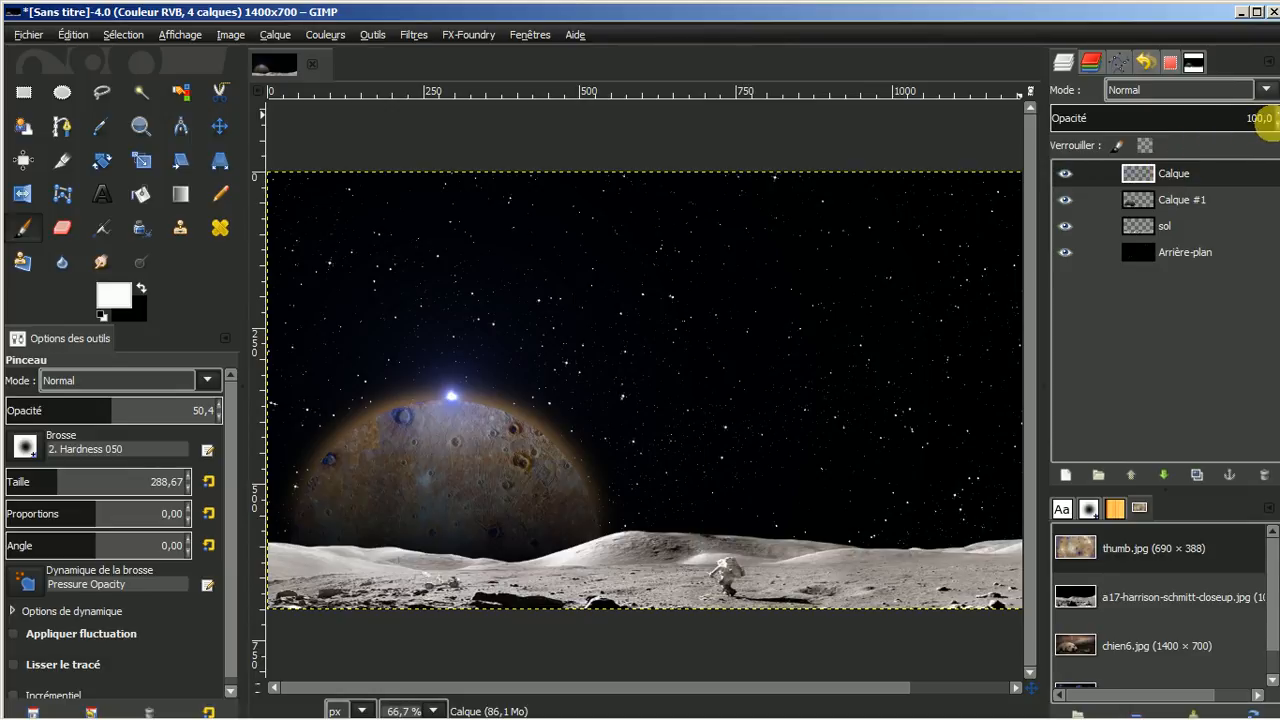
{"action": "left_click", "coordinate": [1066, 177]}
{"action": "left_click", "coordinate": [1066, 177]}
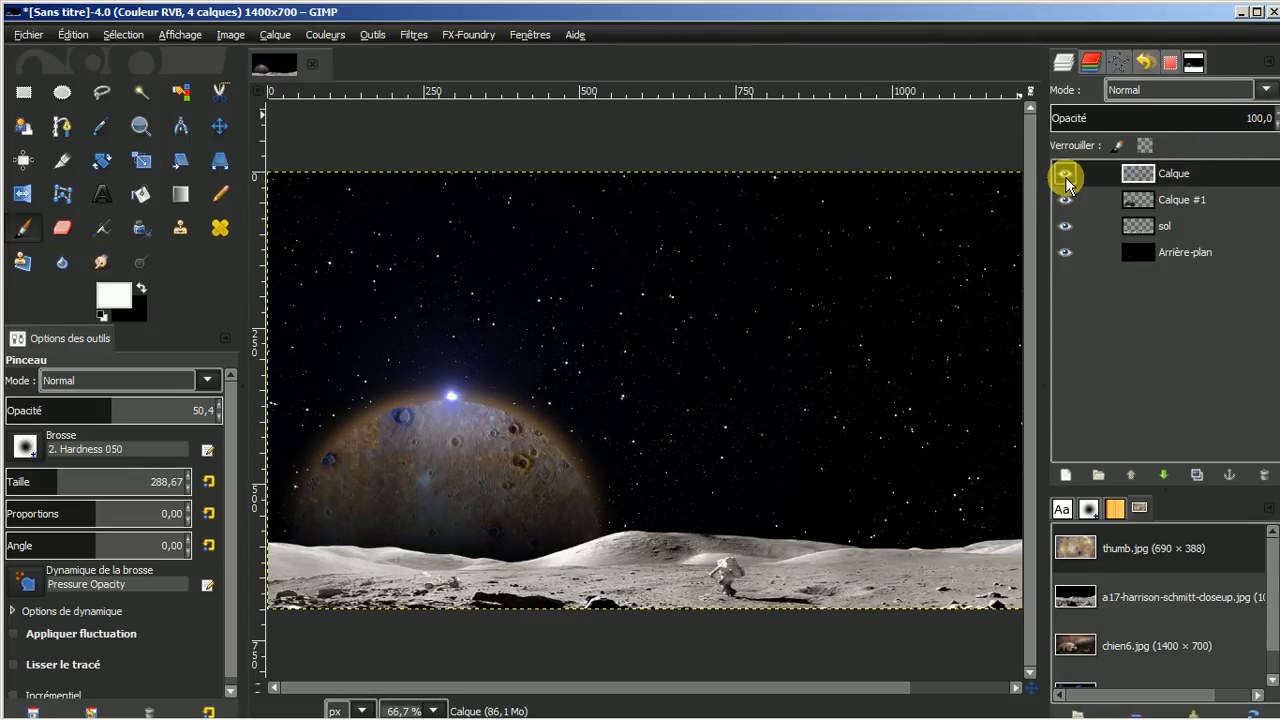
{"action": "left_click", "coordinate": [1066, 177]}
{"action": "left_click", "coordinate": [1066, 177]}
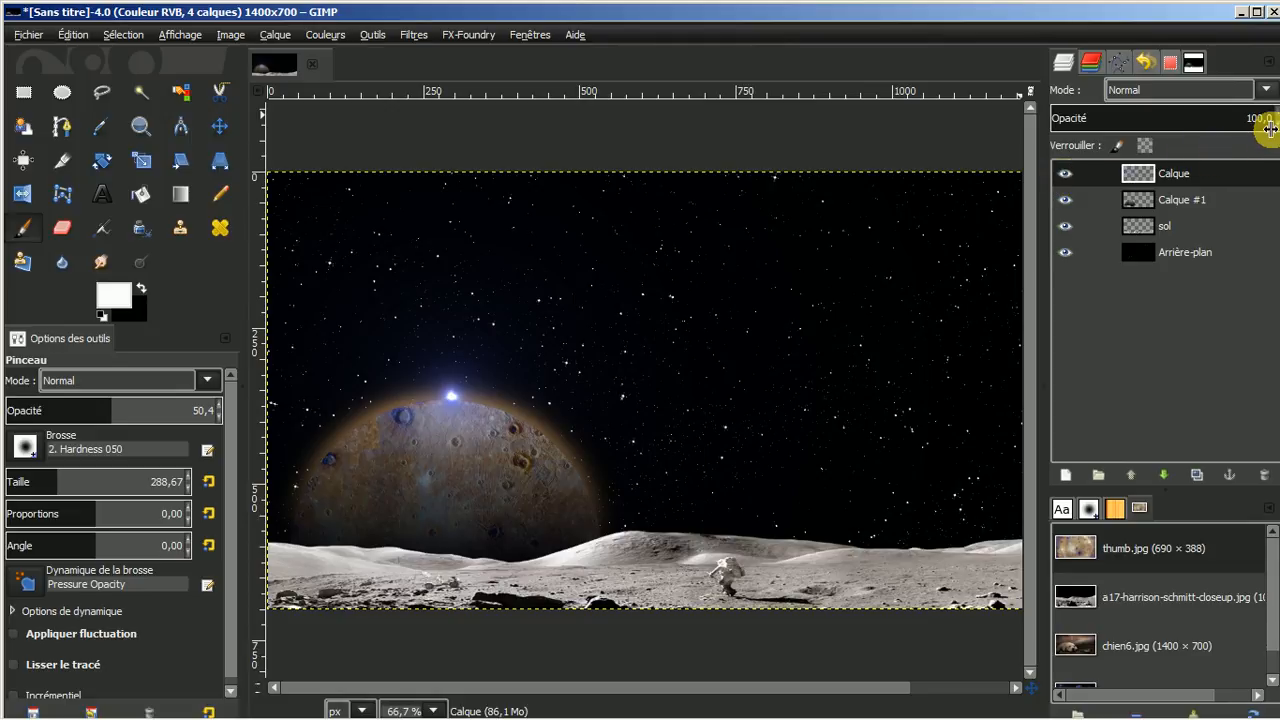
{"action": "scroll", "coordinate": [1277, 125], "scroll_direction": "down", "scroll_amount": 20}
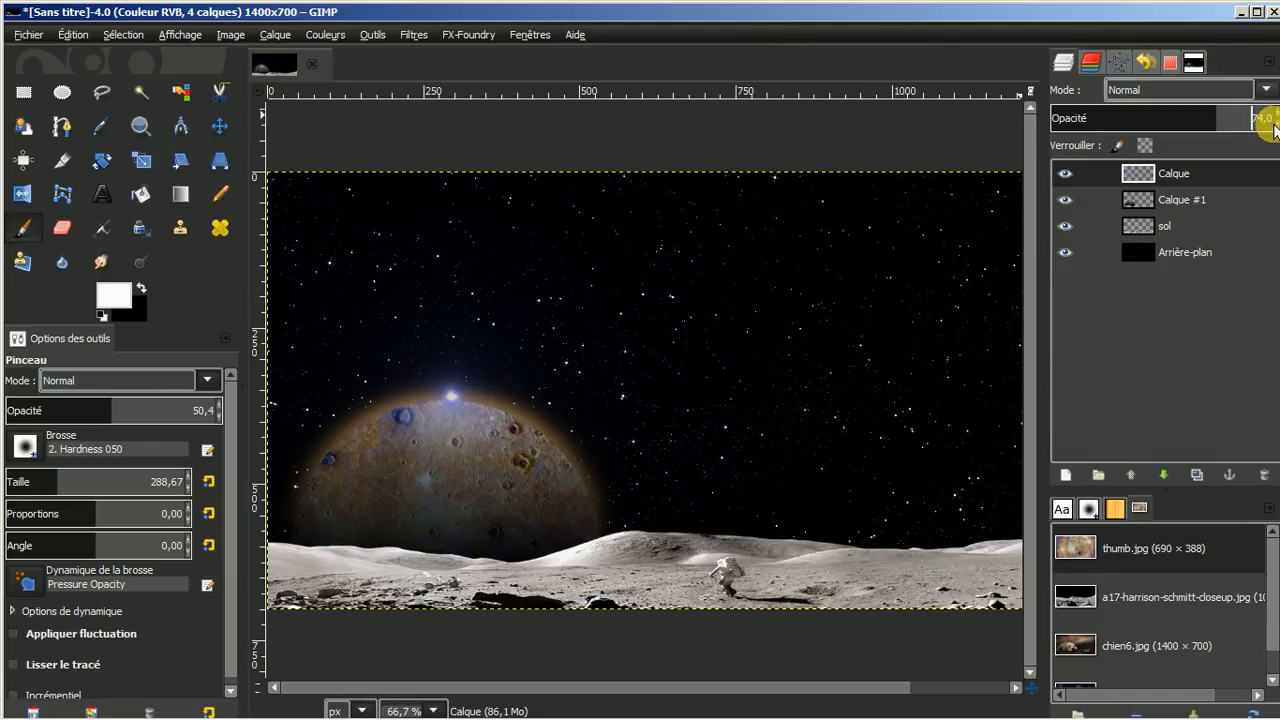
Merge the supernova layer down into Calque #1 and check the merged layer by toggling its visibility.
{"action": "left_click", "coordinate": [1190, 173]}
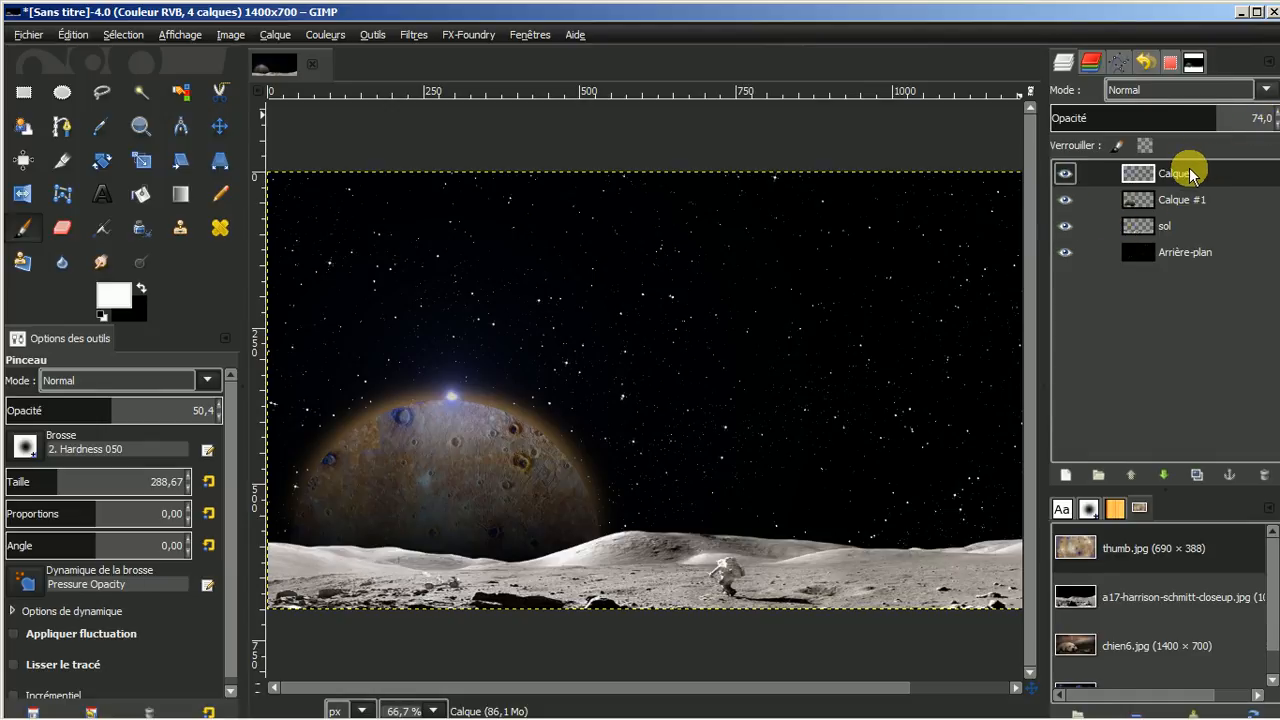
{"action": "right_click", "coordinate": [1190, 173]}
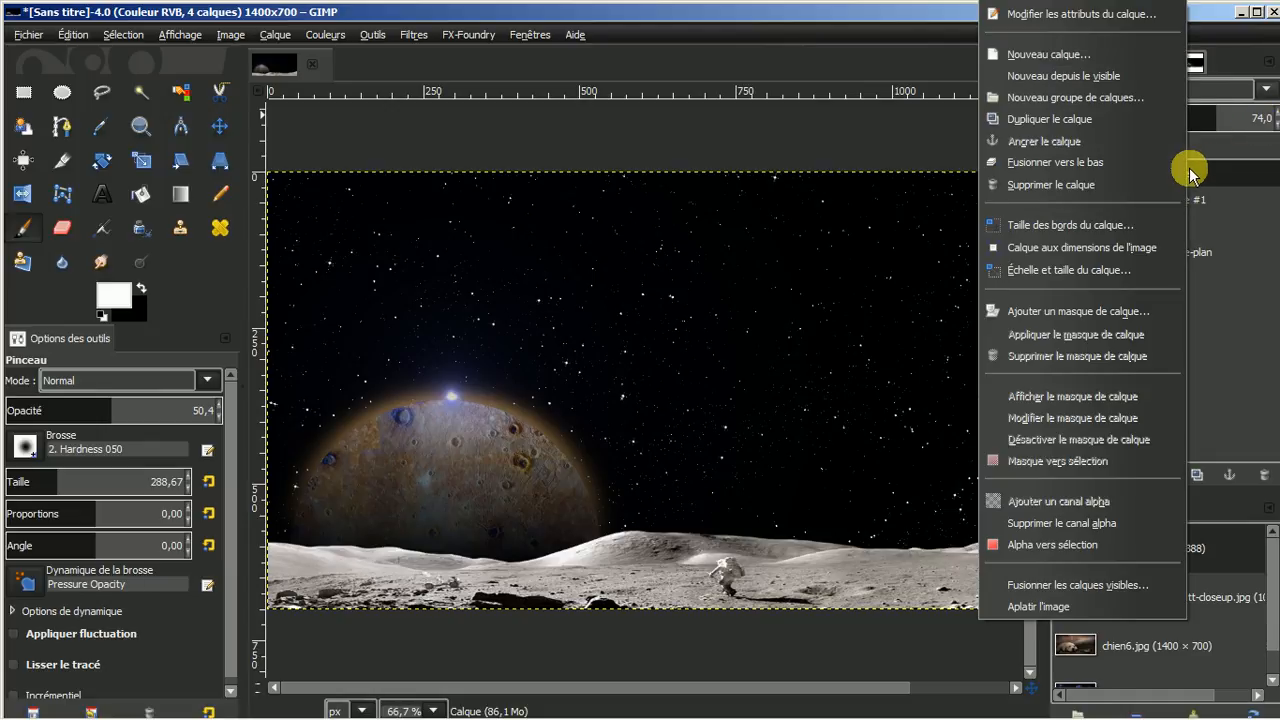
{"action": "left_click", "coordinate": [1110, 165]}
{"action": "left_click", "coordinate": [1065, 176]}
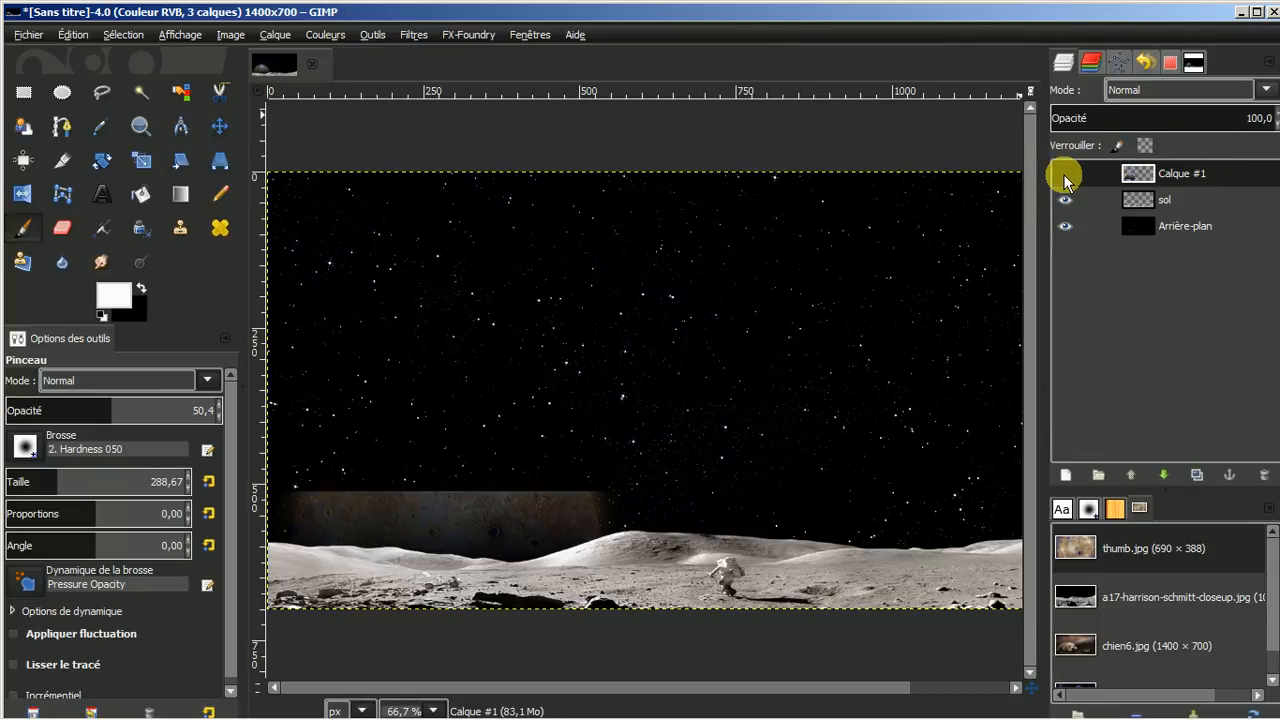
{"action": "left_click", "coordinate": [1065, 176]}
{"action": "key", "text": "minus"}
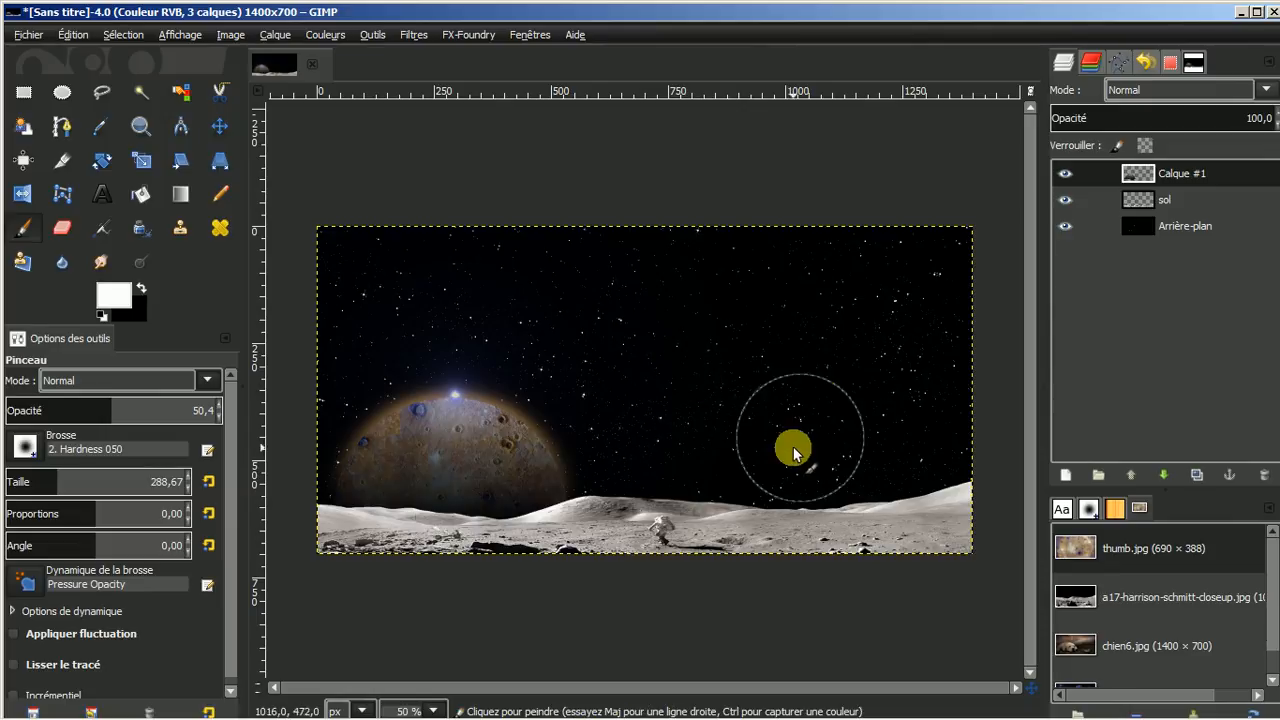
Darken the sol layer with Levels, setting the input black point to 30, gamma to 0.47 and white point to 227.
{"action": "left_click", "coordinate": [1168, 200]}
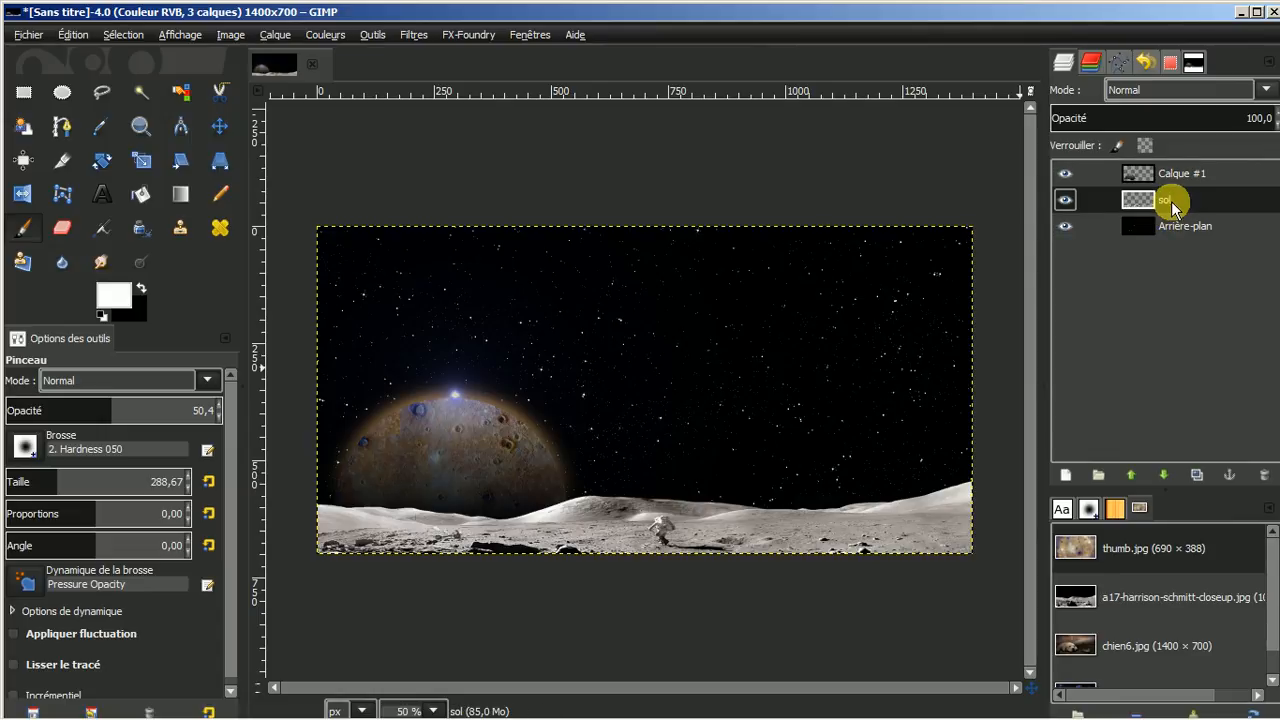
{"action": "left_click", "coordinate": [325, 34]}
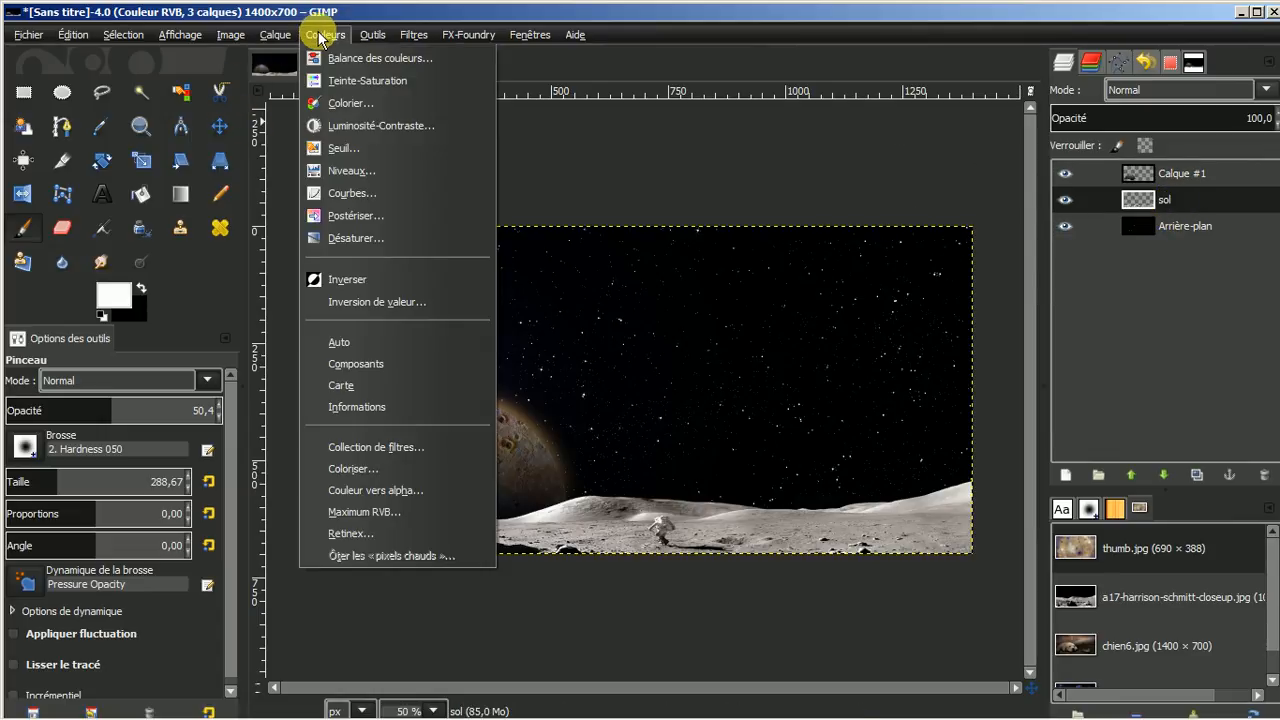
{"action": "left_click", "coordinate": [338, 171]}
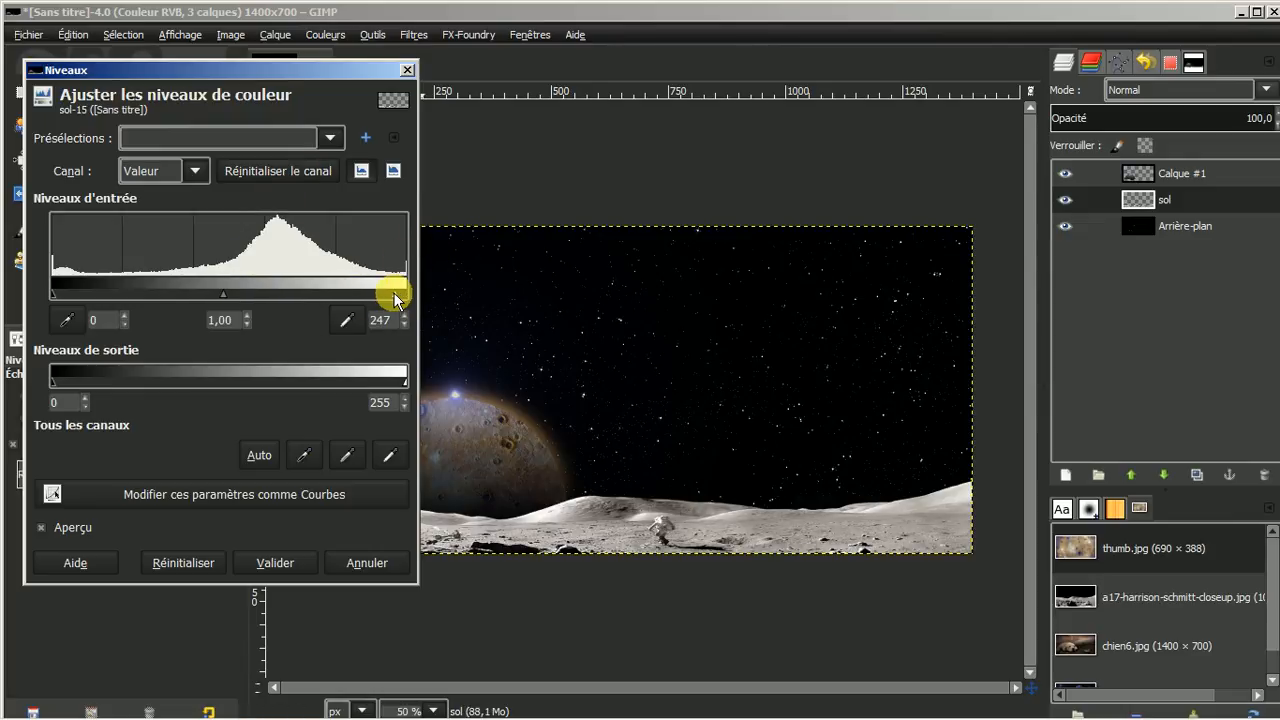
{"action": "left_click_drag", "start_coordinate": [397, 299], "coordinate": [367, 291]}
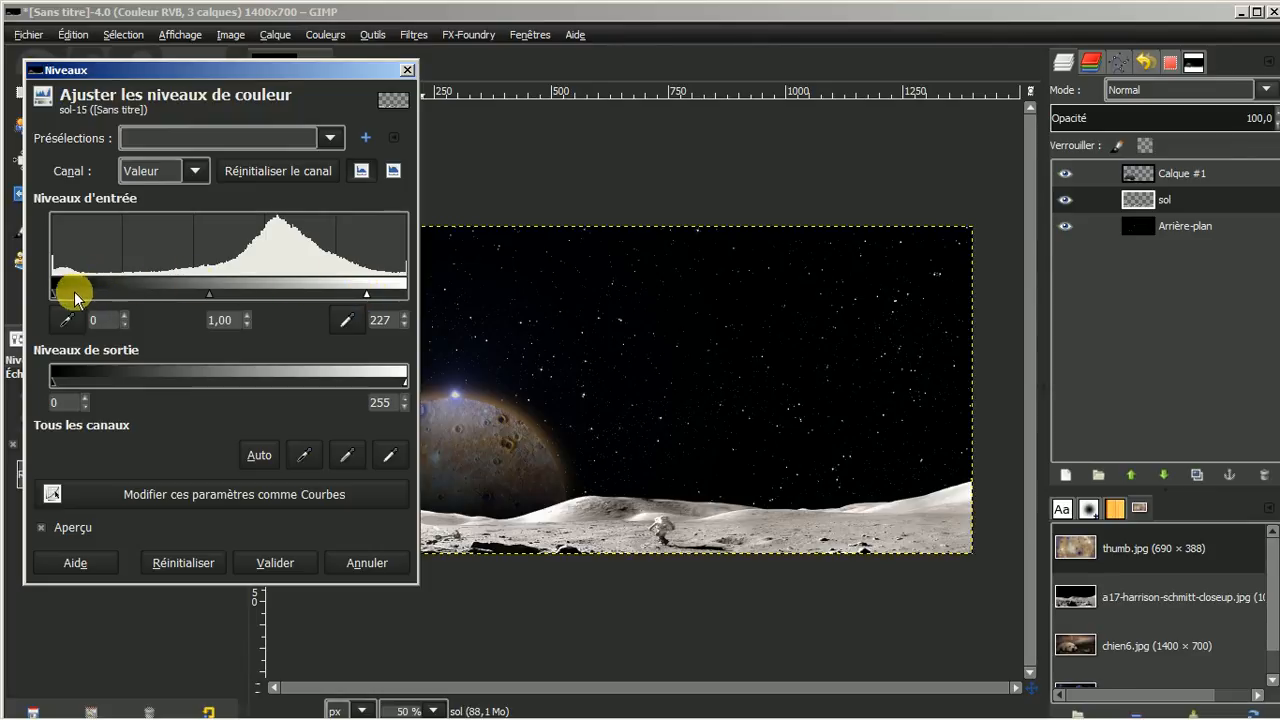
{"action": "left_click_drag", "start_coordinate": [53, 294], "coordinate": [94, 293]}
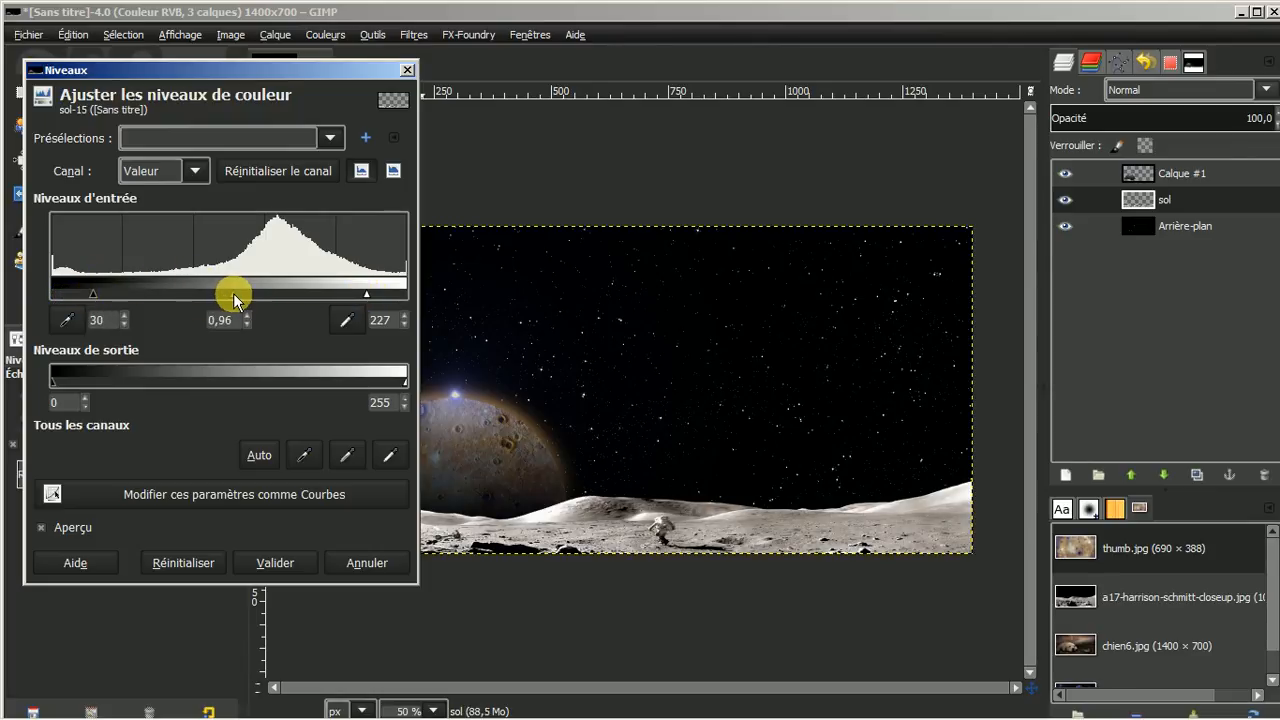
{"action": "left_click_drag", "start_coordinate": [233, 293], "coordinate": [274, 293]}
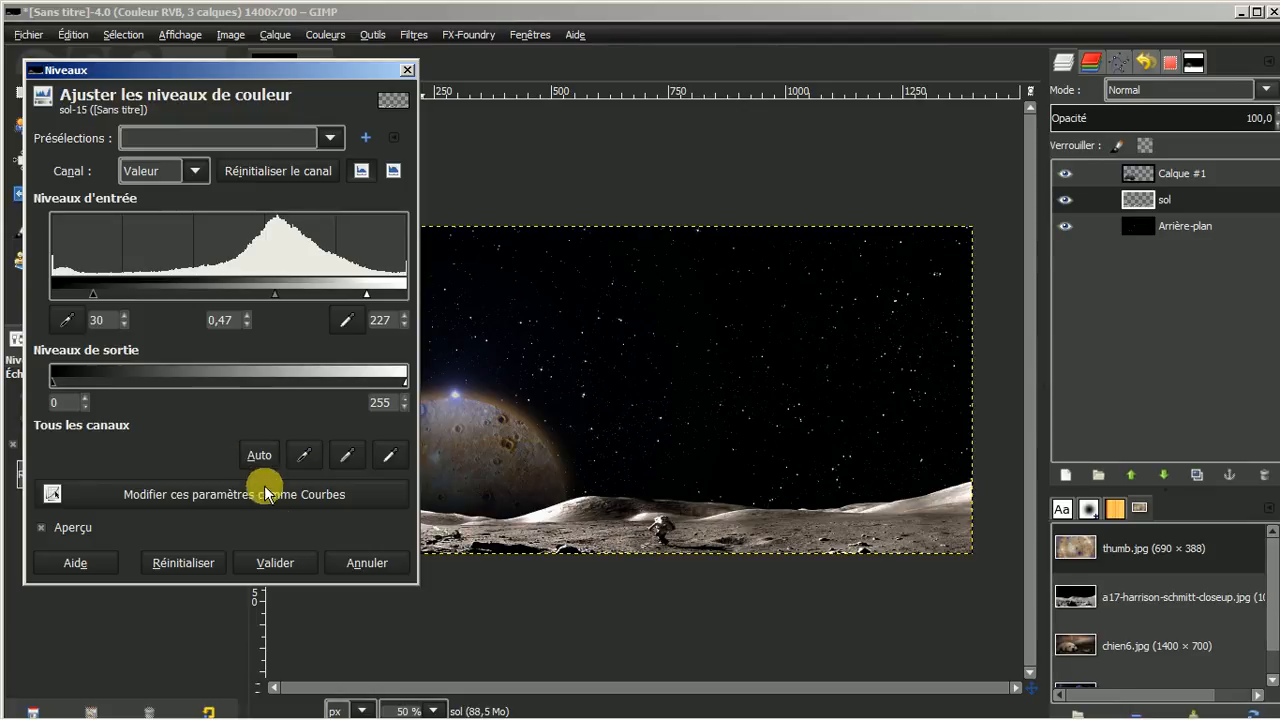
{"action": "left_click", "coordinate": [276, 561]}
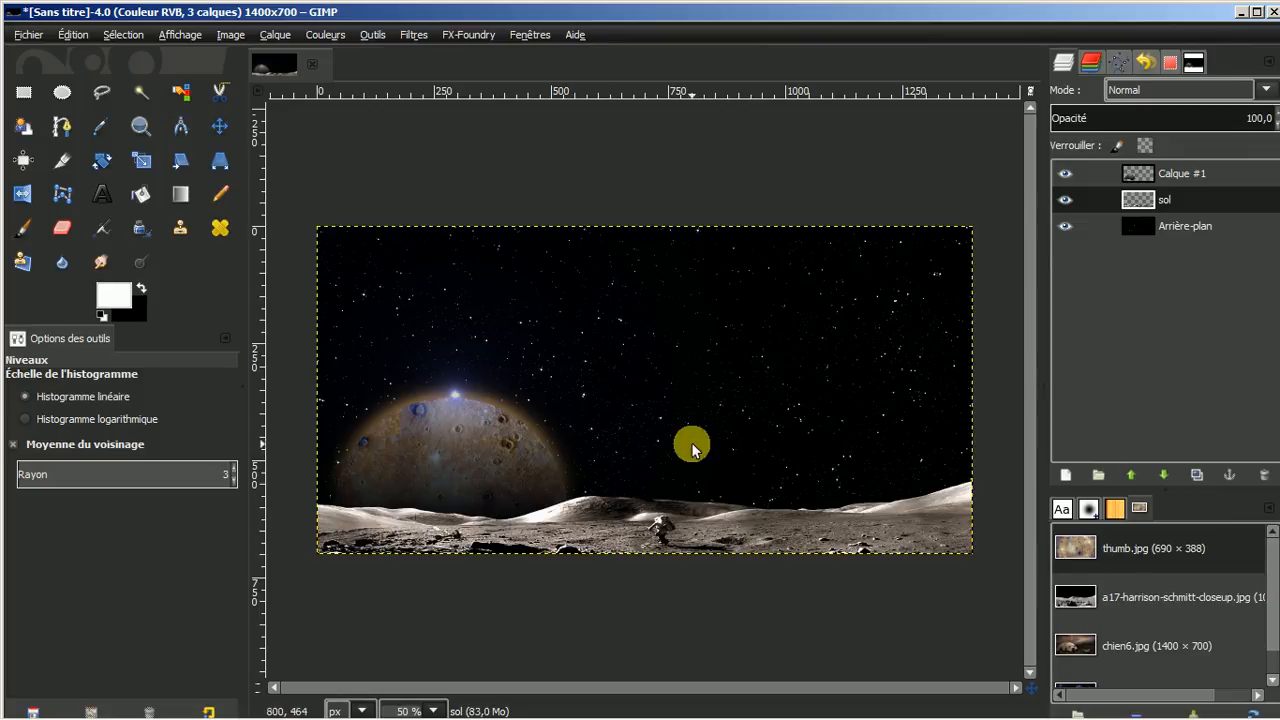
Add a transparent 400 × 400 px layer above Arrière-plan and move it to the upper-right part of the sky.
{"action": "left_click", "coordinate": [1185, 228]}
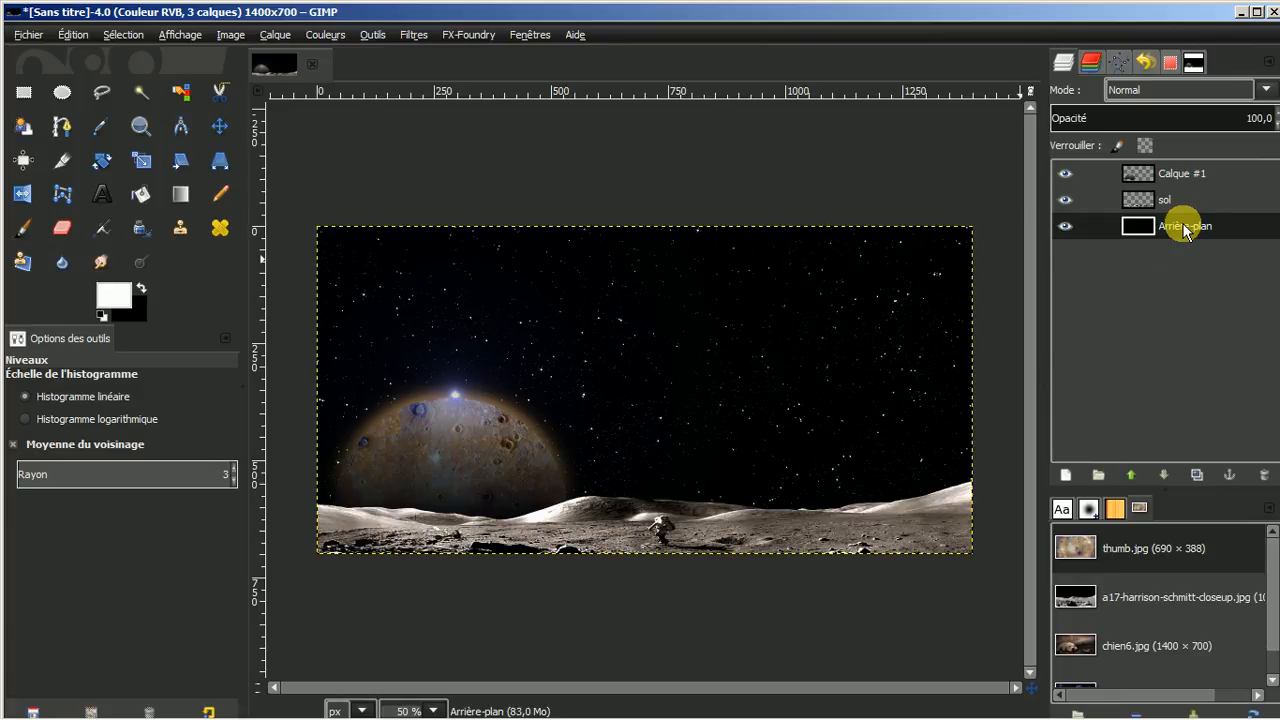
{"action": "left_click", "coordinate": [1065, 475]}
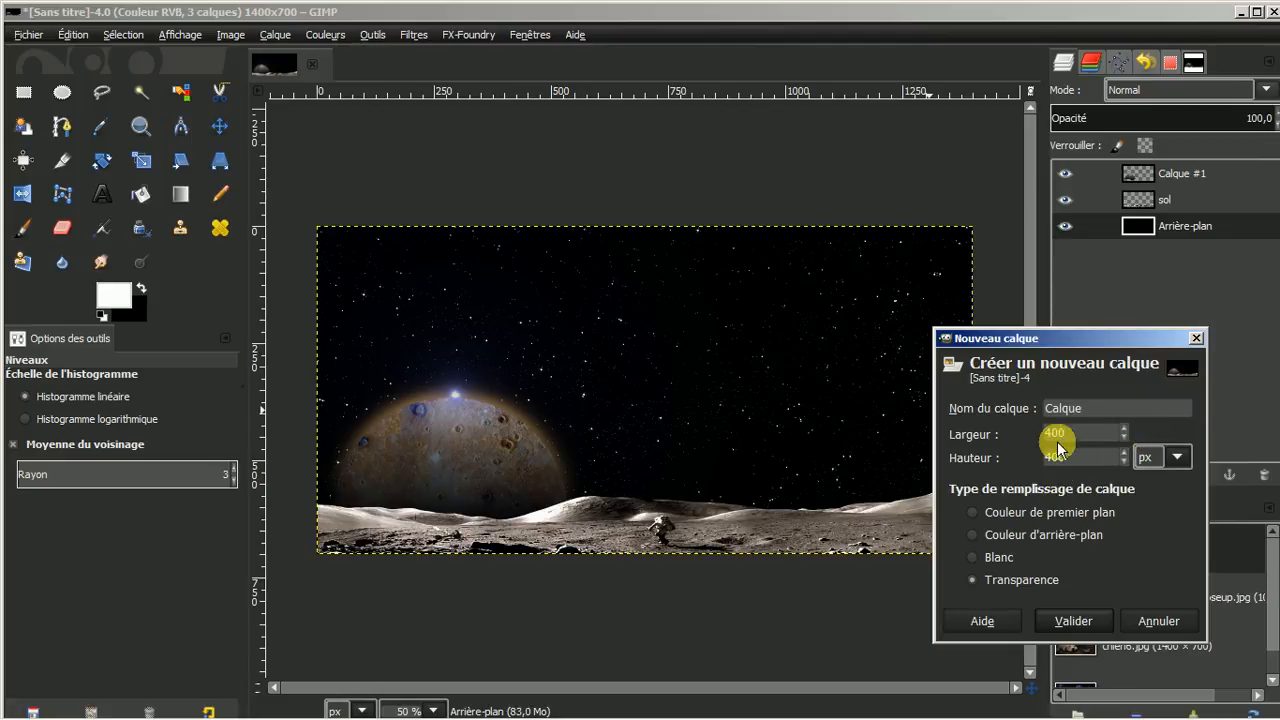
{"action": "left_click", "coordinate": [1077, 619]}
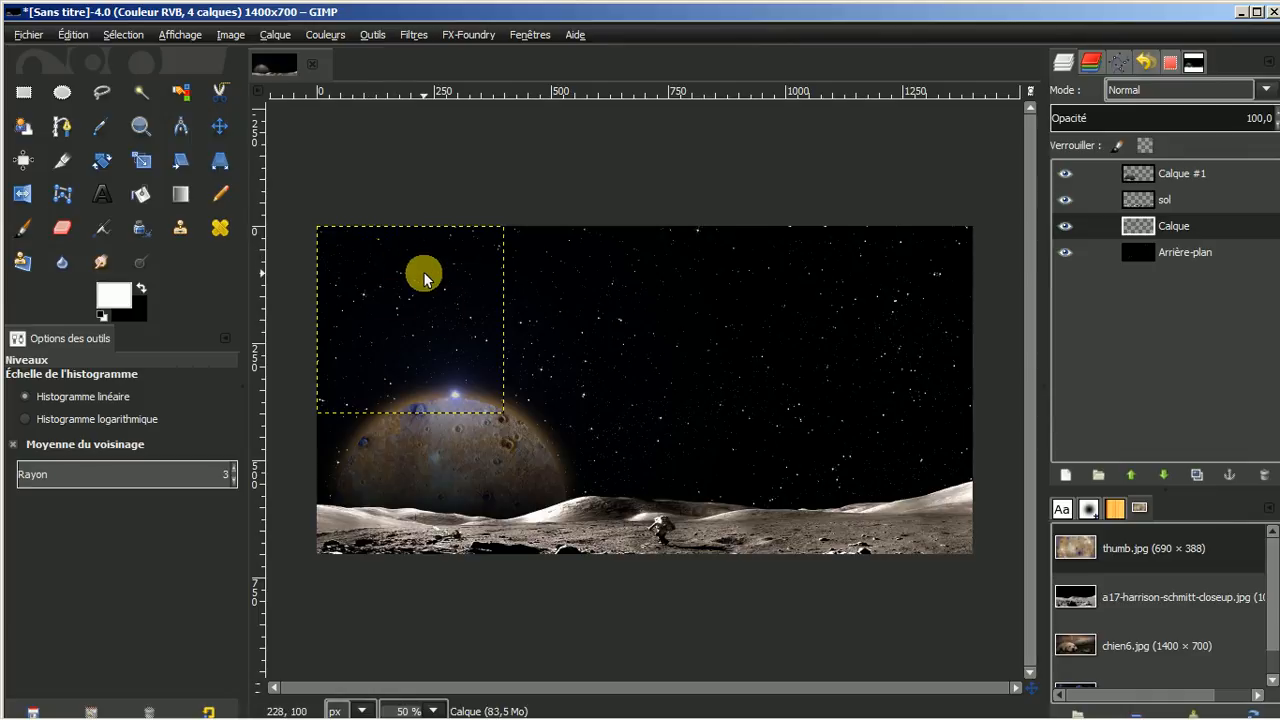
{"action": "left_click", "coordinate": [220, 127]}
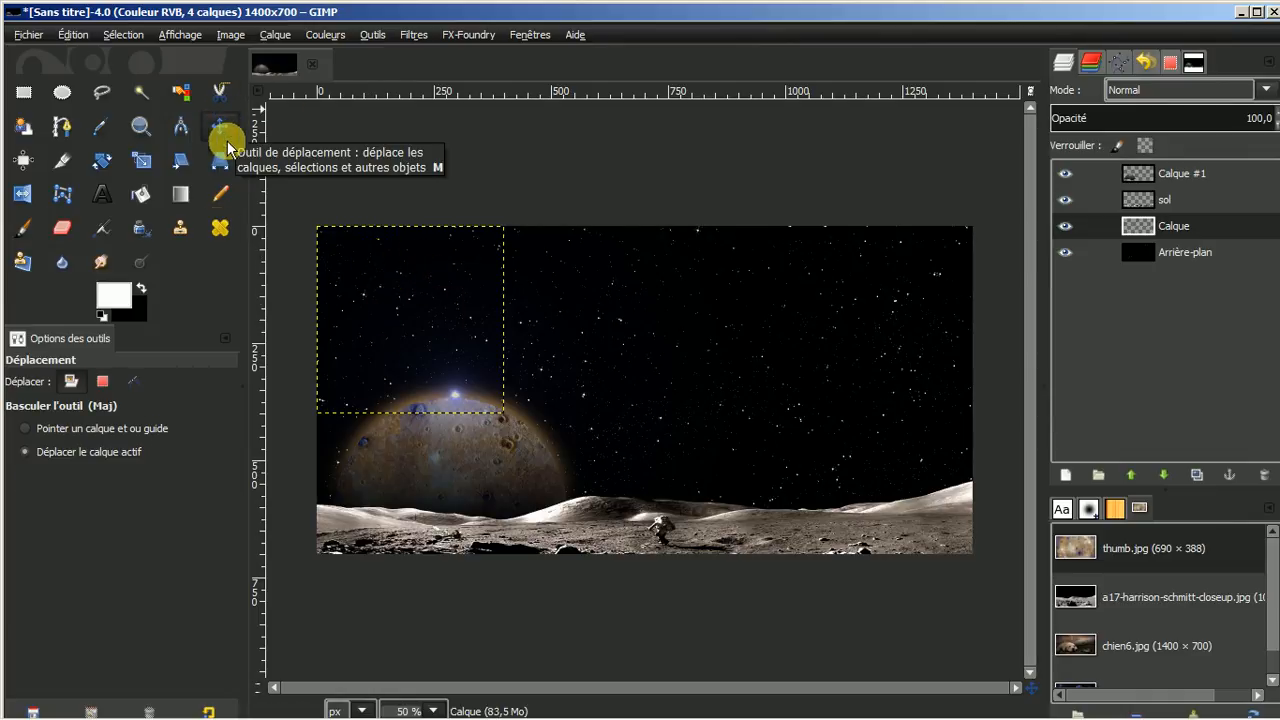
{"action": "left_click", "coordinate": [58, 449]}
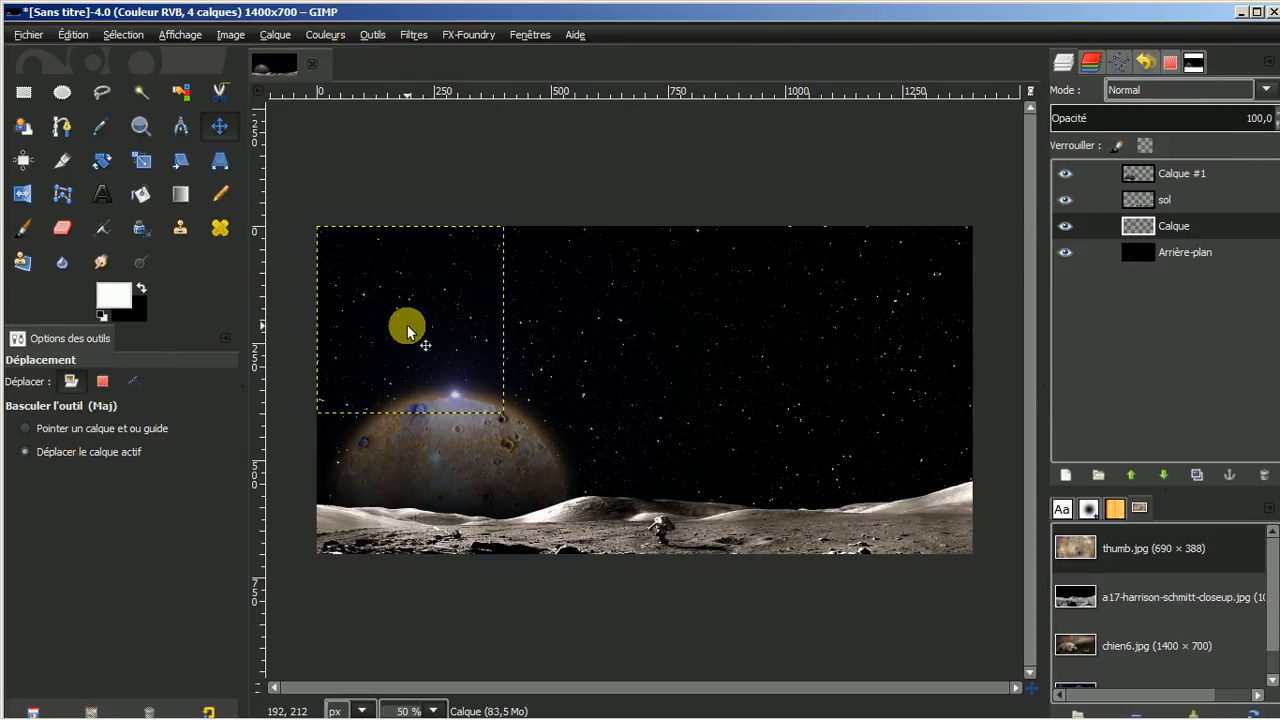
{"action": "left_click_drag", "start_coordinate": [407, 325], "coordinate": [838, 342]}
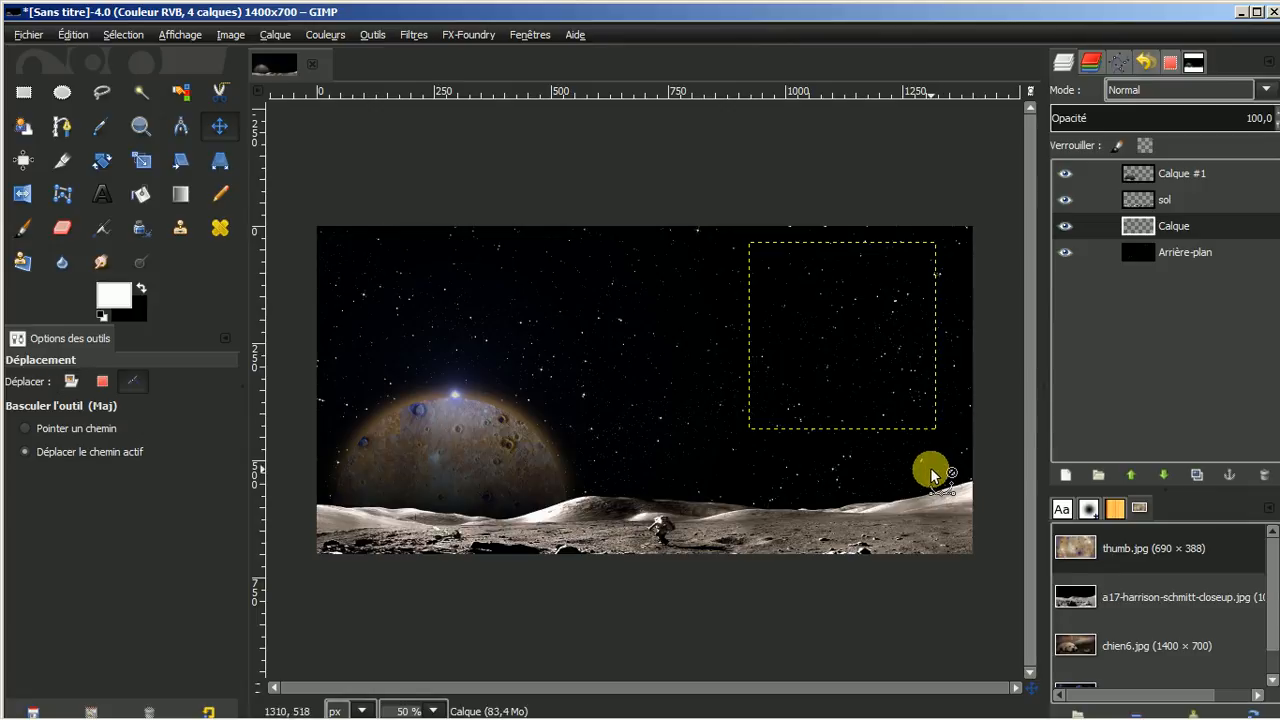
Render Plasma clouds on the new 400 × 400 px layer with random seed 0 and turbulence 2.0.
{"action": "scroll", "coordinate": [930, 467], "scroll_direction": "up", "scroll_amount": 1}
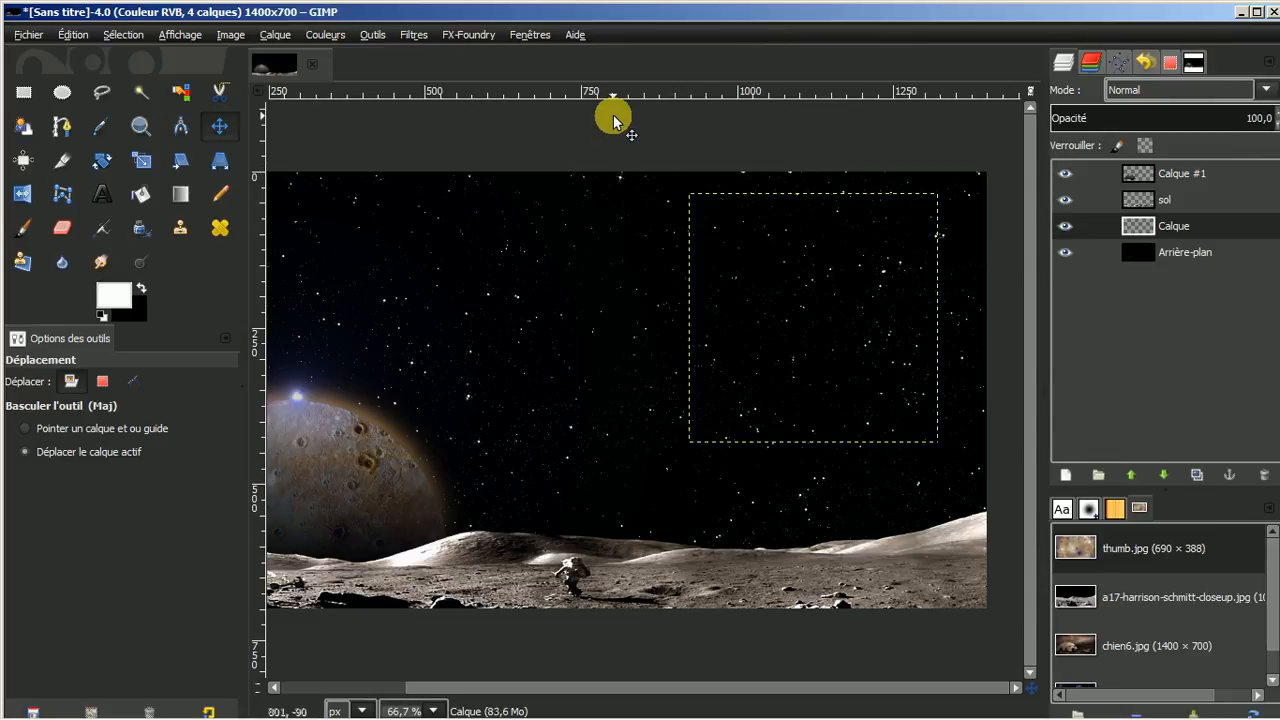
{"action": "left_click", "coordinate": [408, 36]}
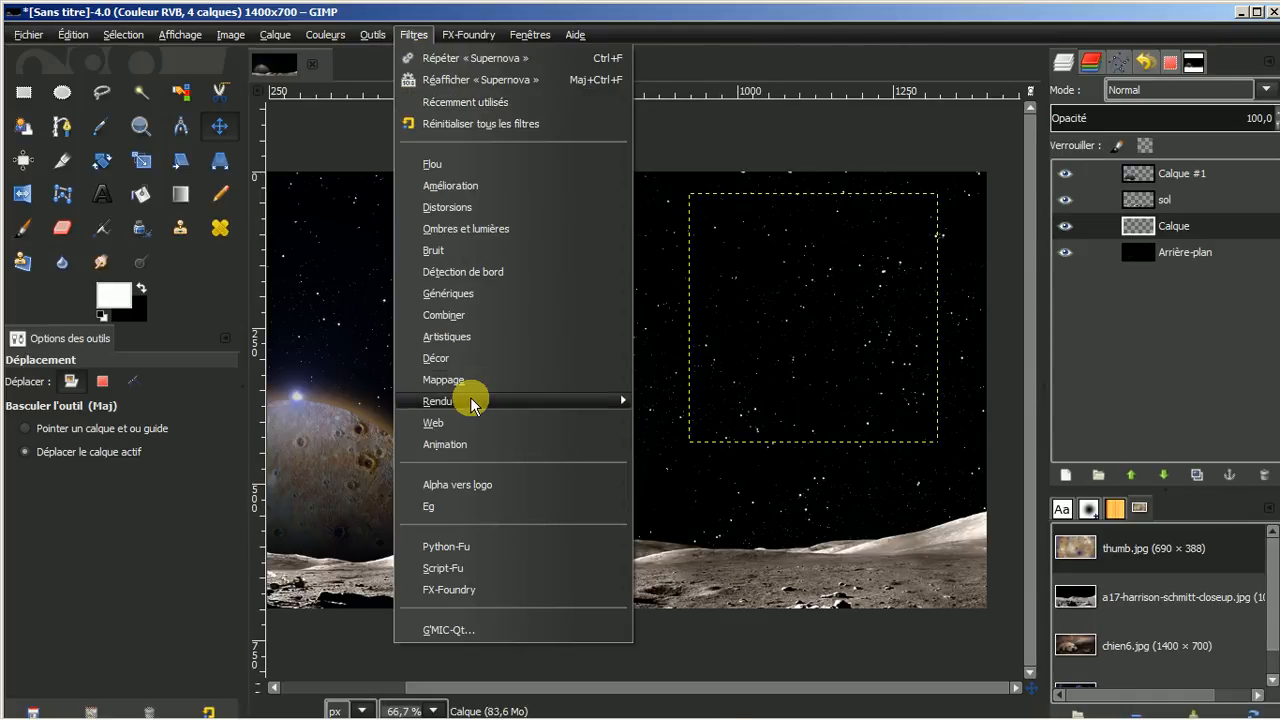
{"action": "mouse_move", "coordinate": [470, 397]}
{"action": "mouse_move", "coordinate": [677, 401]}
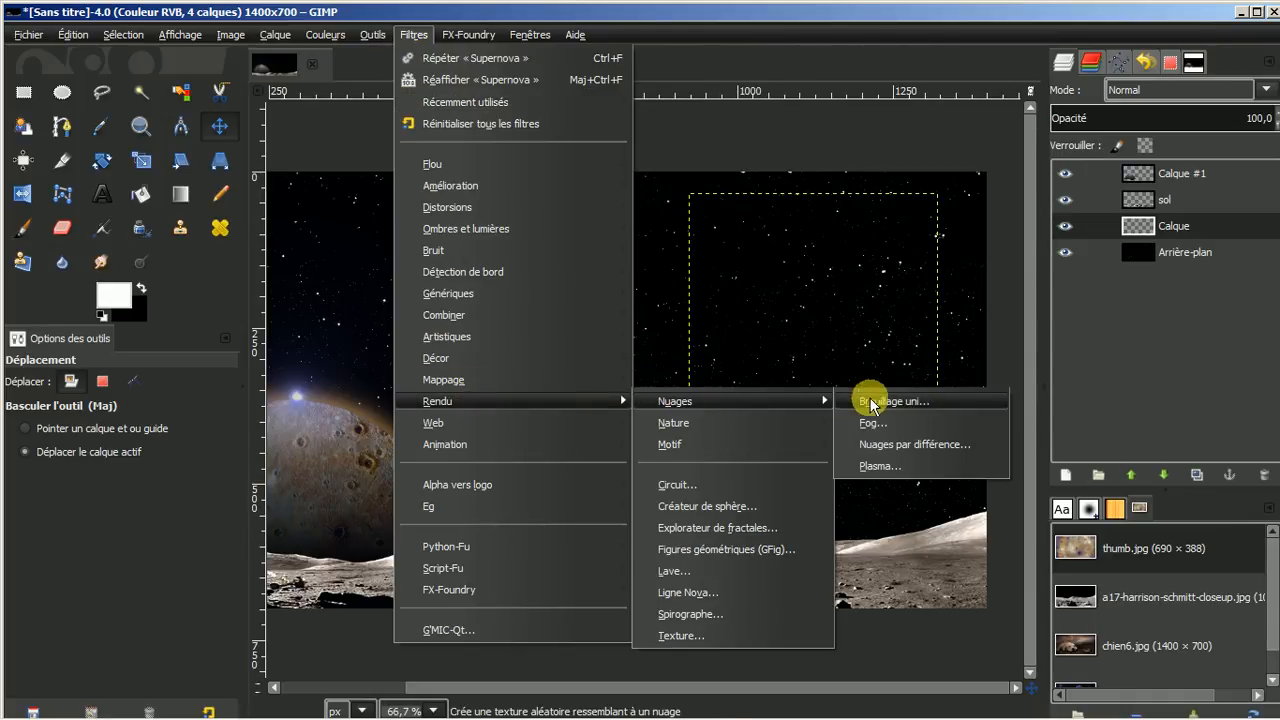
{"action": "left_click", "coordinate": [876, 466]}
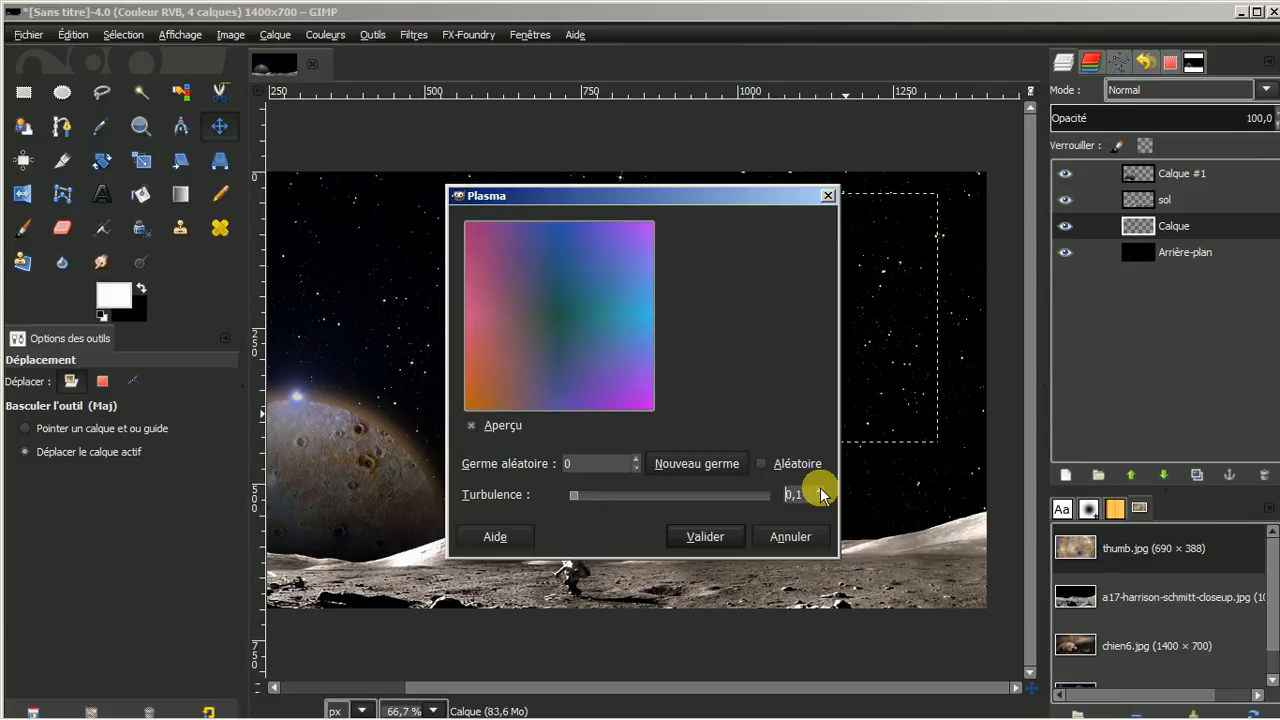
{"action": "scroll", "coordinate": [820, 494], "scroll_direction": "up", "scroll_amount": 15}
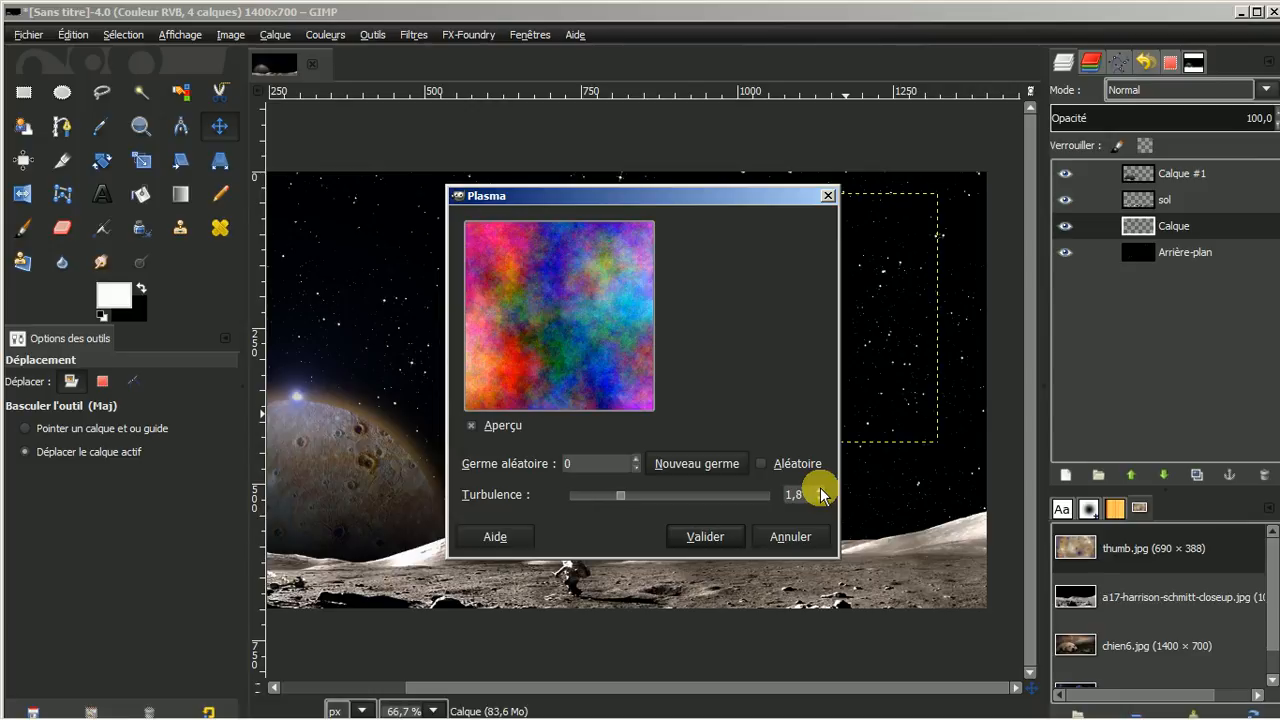
{"action": "scroll", "coordinate": [820, 494], "scroll_direction": "up", "scroll_amount": 1}
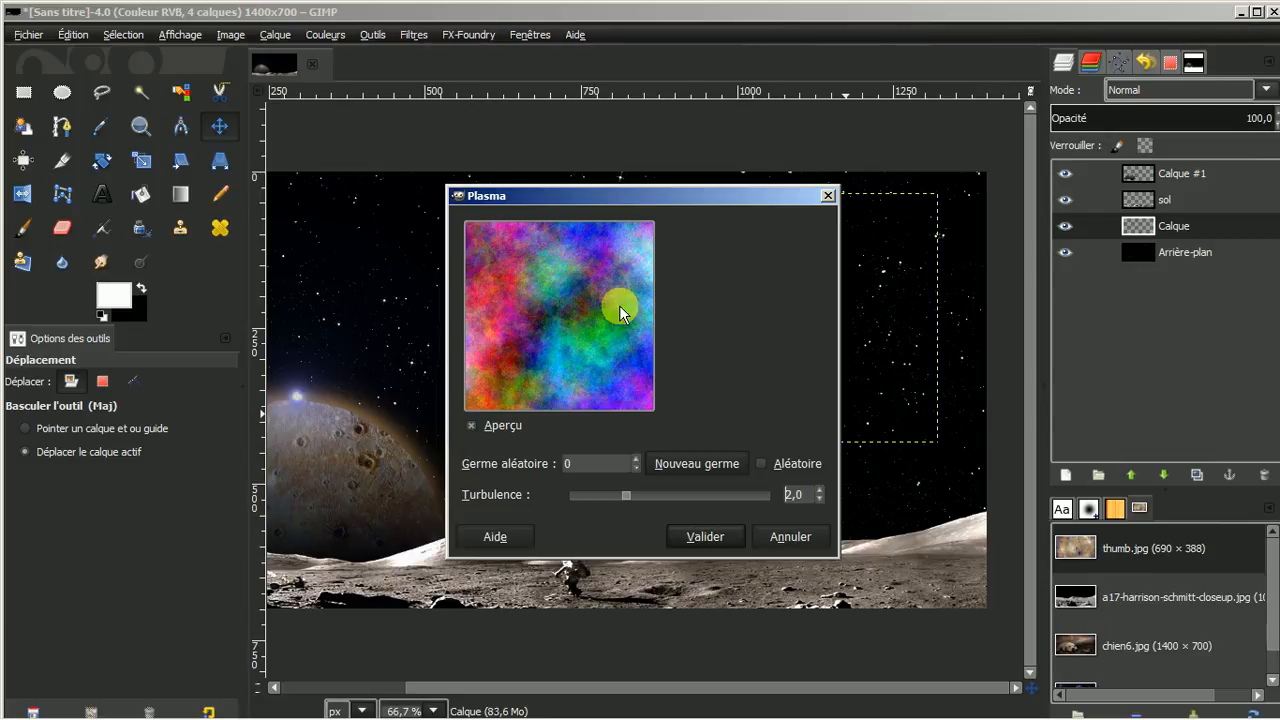
{"action": "left_click", "coordinate": [712, 537]}
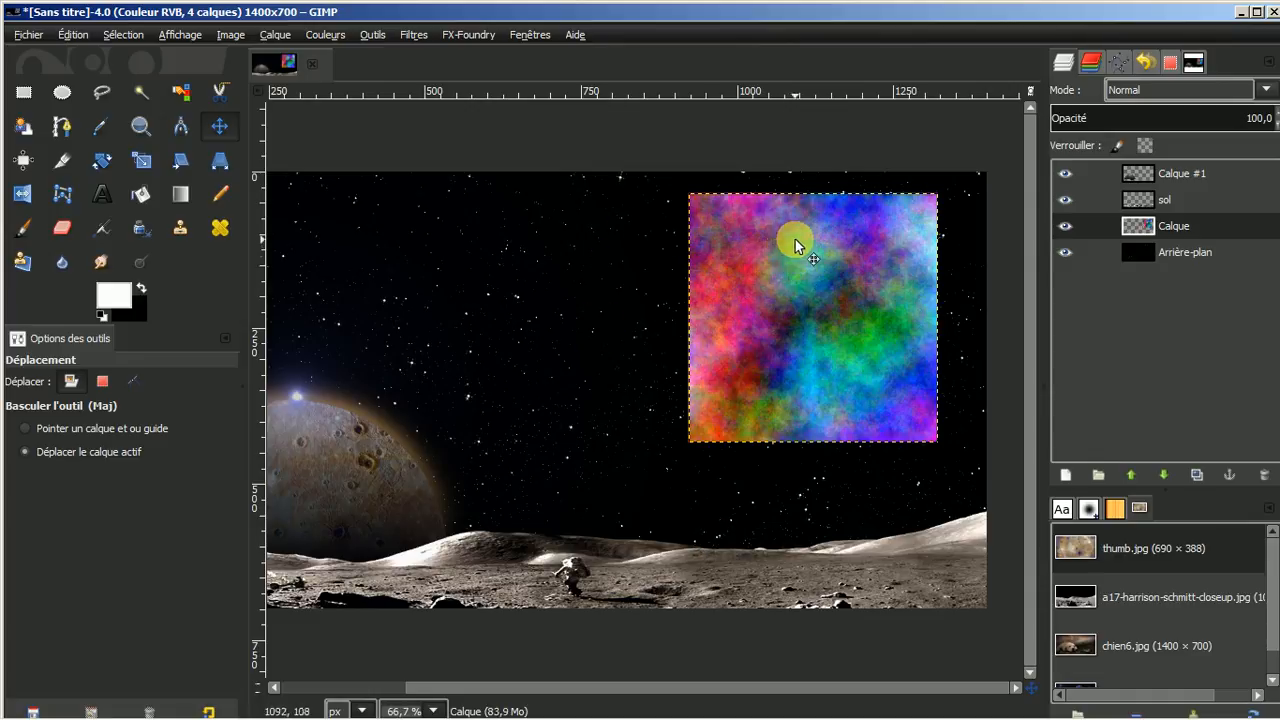
Start the Map Object filter on the plasma layer, hide the preview grid and enable live preview updates.
{"action": "left_click", "coordinate": [412, 36]}
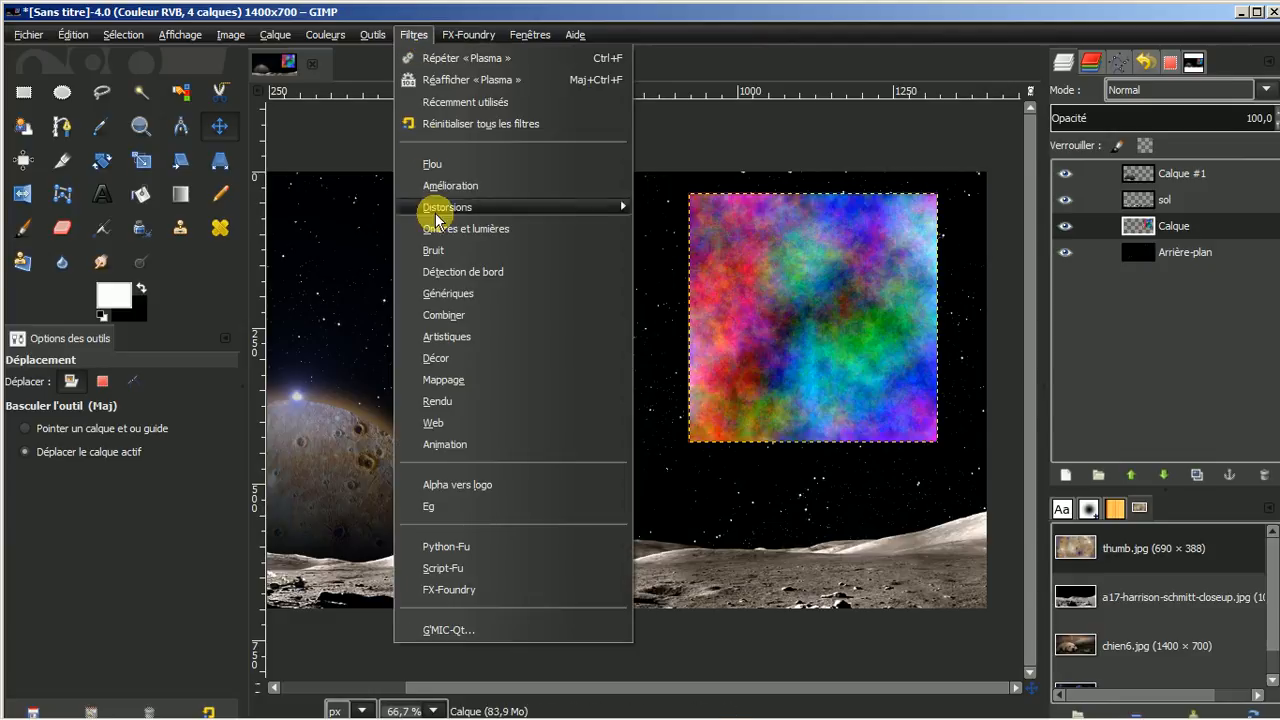
{"action": "mouse_move", "coordinate": [458, 388]}
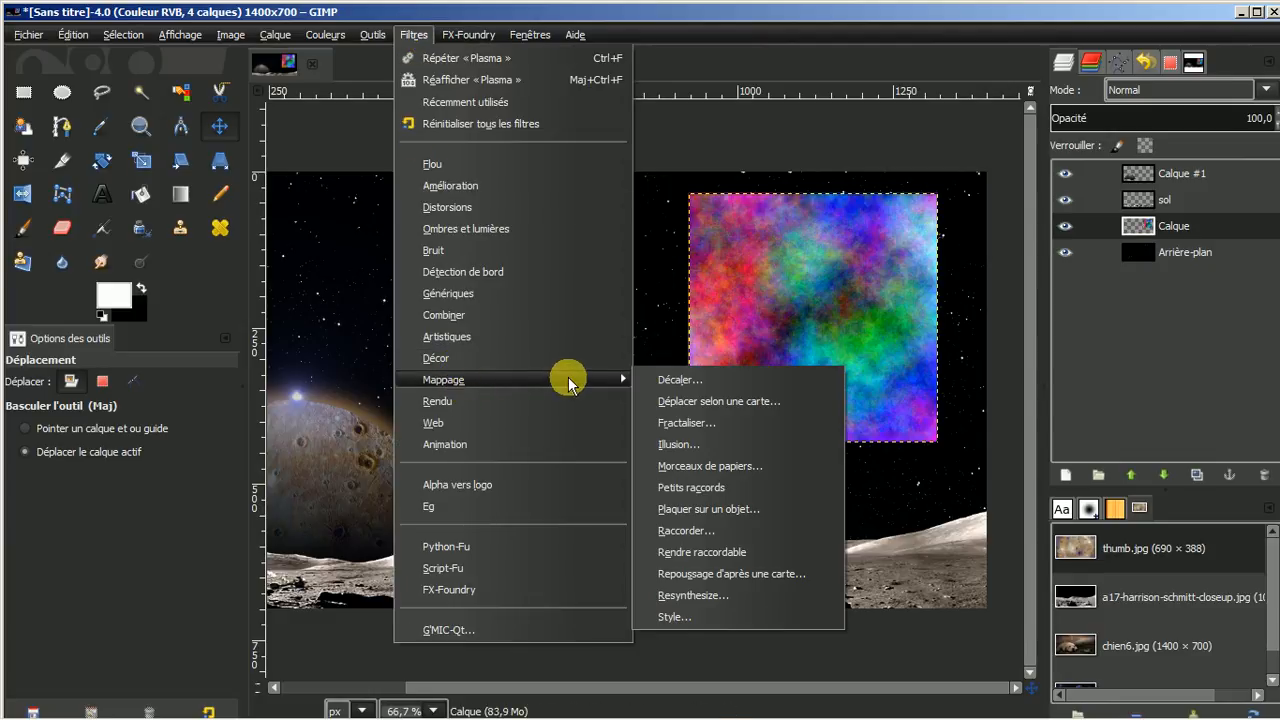
{"action": "left_click", "coordinate": [706, 510]}
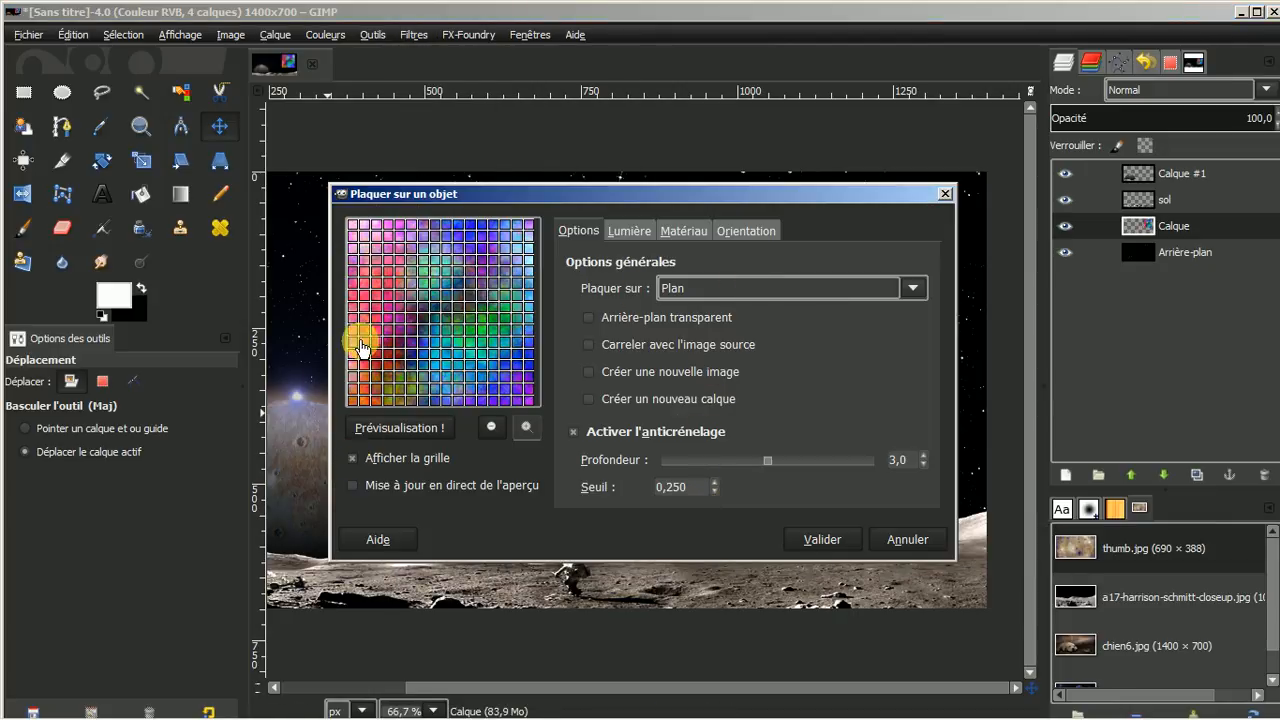
{"action": "left_click", "coordinate": [353, 458]}
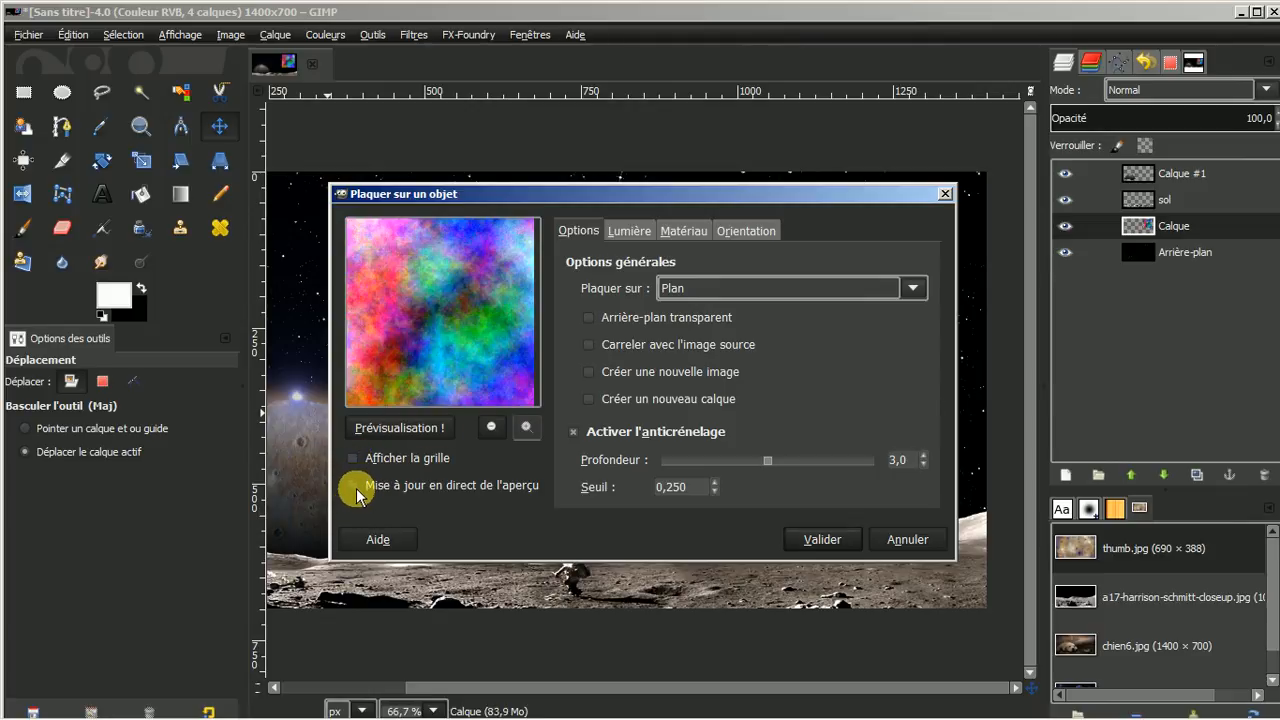
{"action": "left_click", "coordinate": [352, 486]}
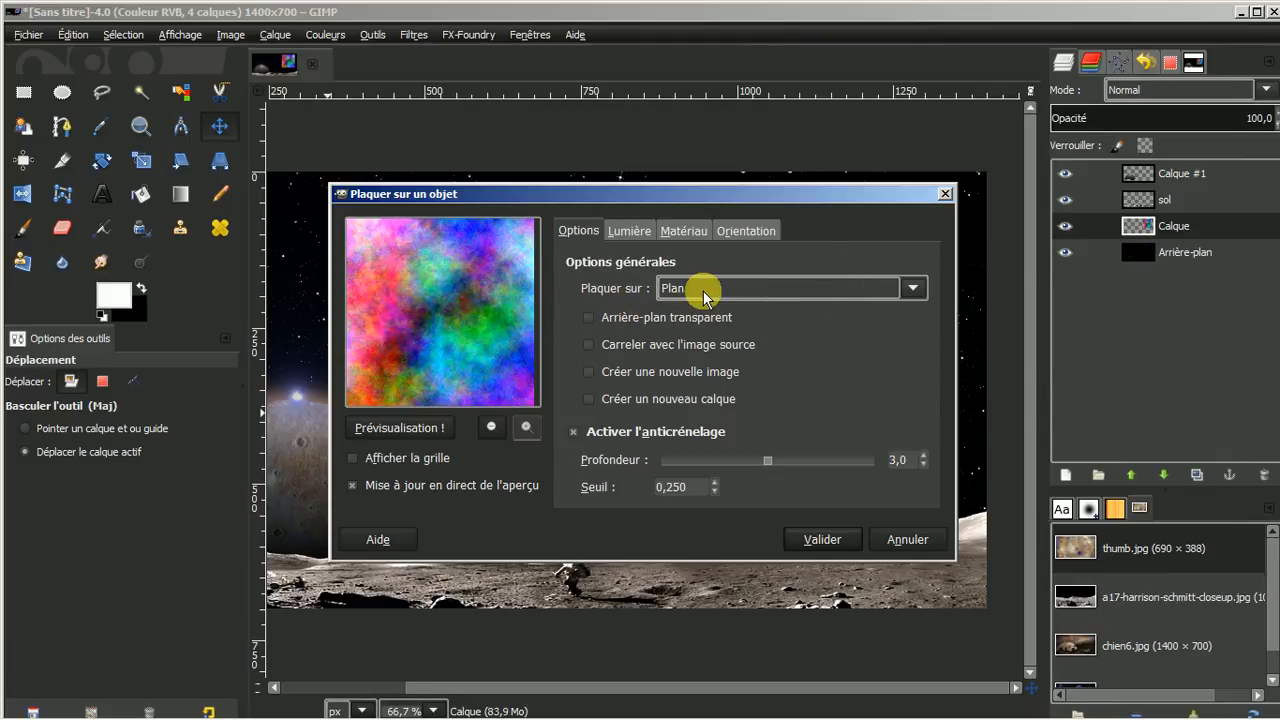
Set the plasma layer's object mapping to a sphere (Sphère) with a transparent background.
{"action": "left_click", "coordinate": [915, 289]}
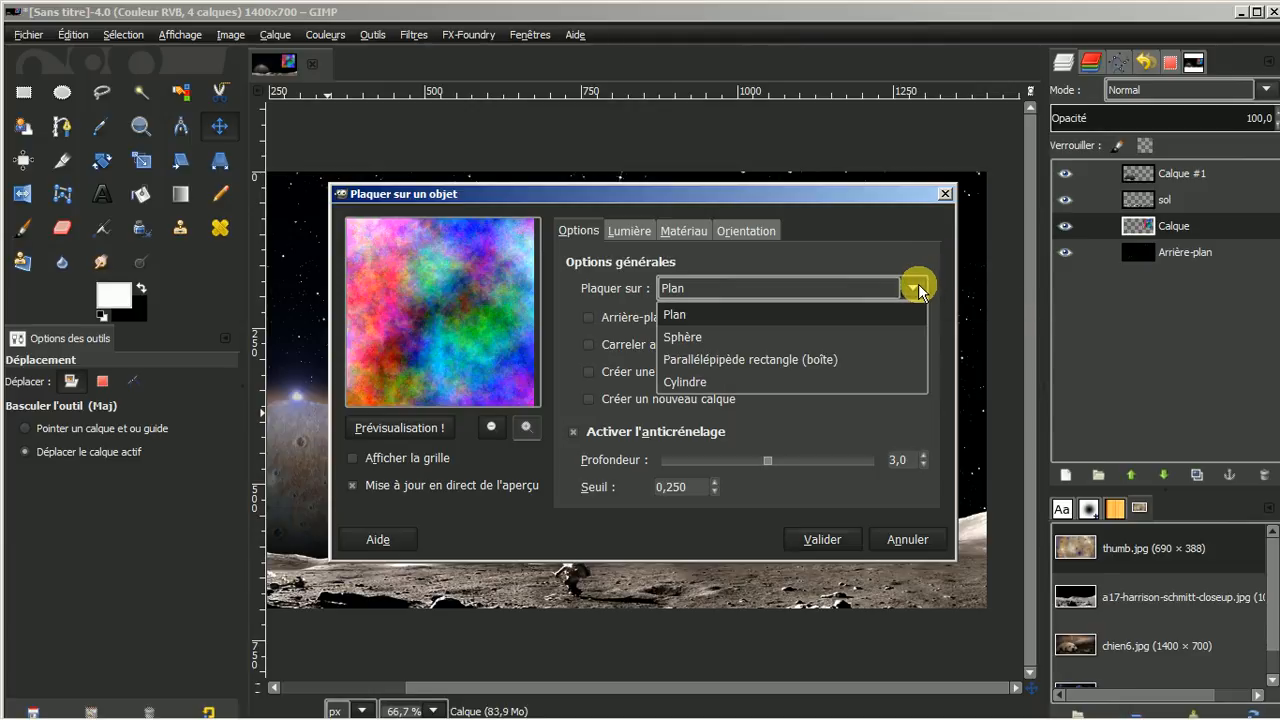
{"action": "left_click", "coordinate": [677, 340]}
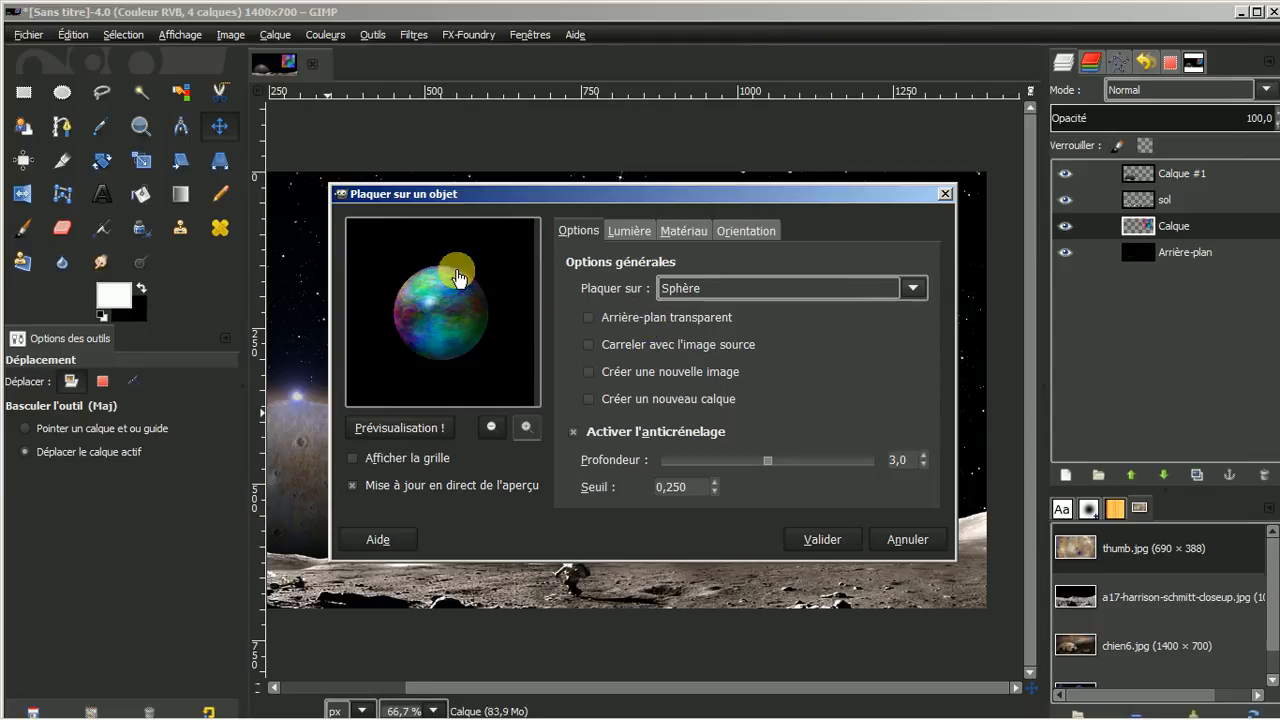
{"action": "left_click", "coordinate": [588, 316]}
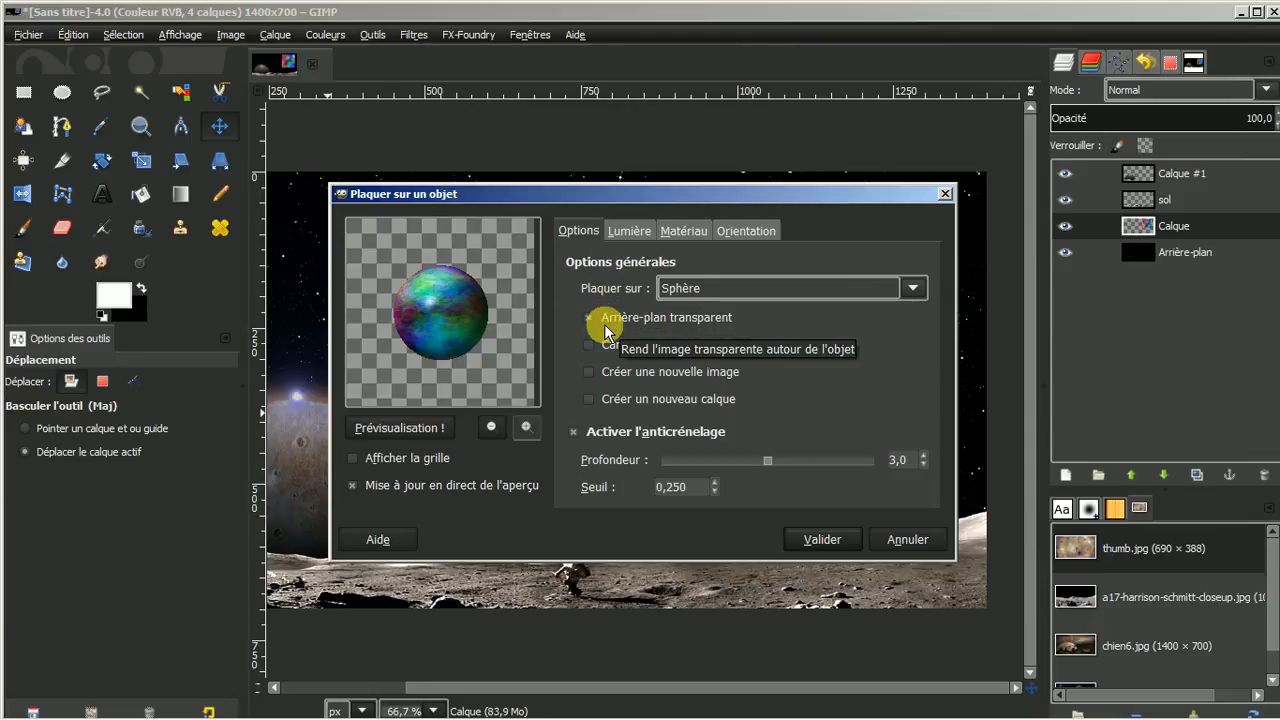